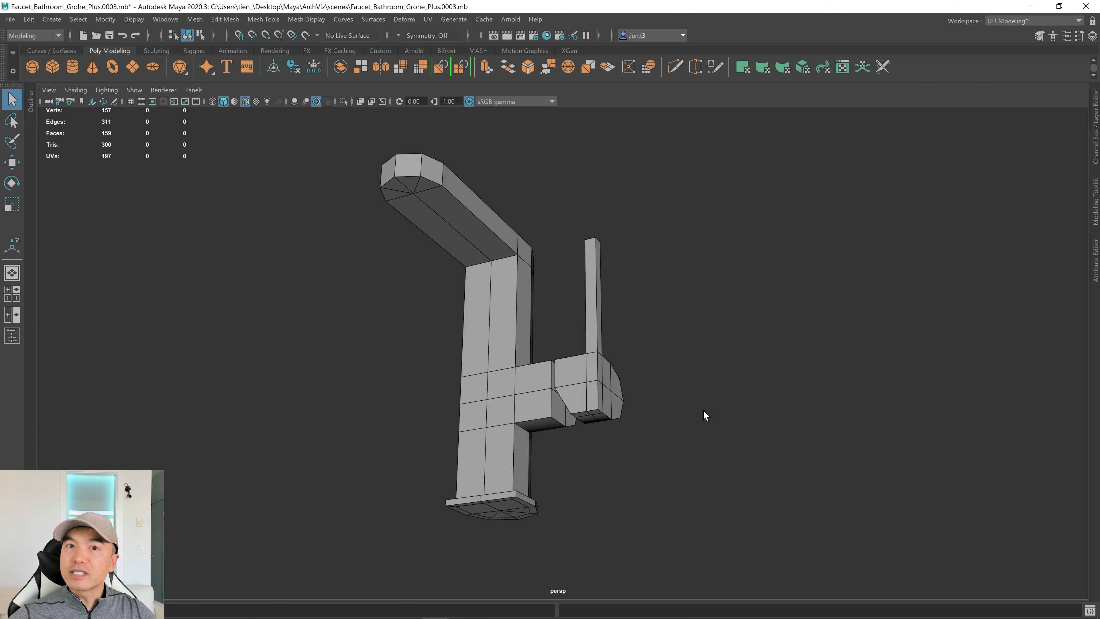
Orbit to the tall upright lever, select it and hide it with Ctrl+H.
alt+drag(516, 399, 464, 329)
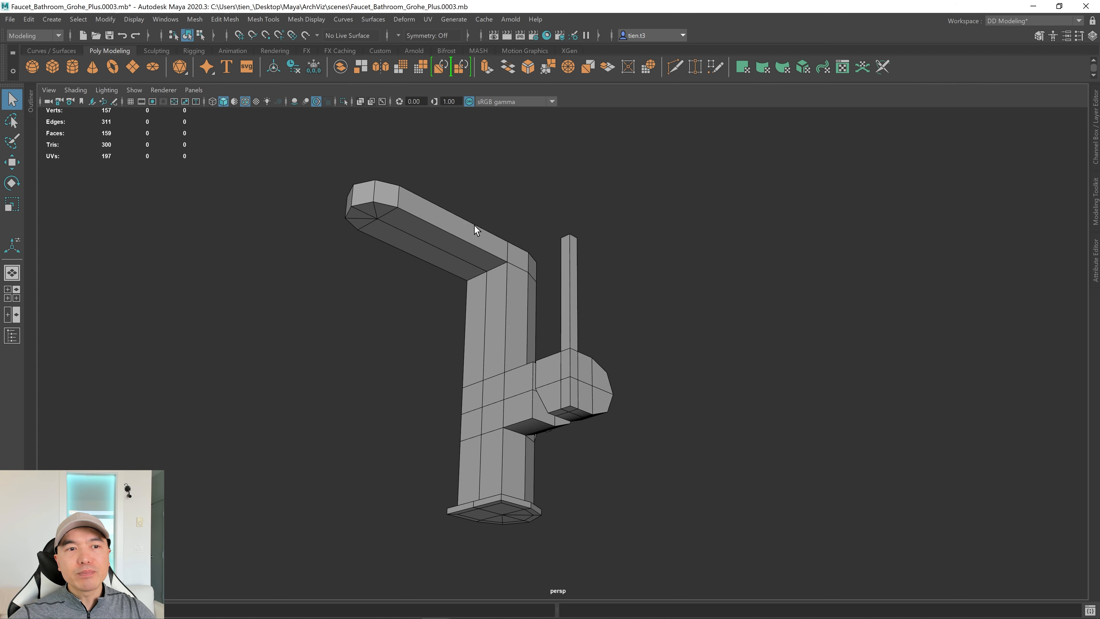
alt+drag(474, 226, 439, 330)
alt+drag(380, 239, 624, 323)
alt+middle_drag(631, 324, 494, 271)
alt+right_drag(636, 312, 771, 365)
alt+middle_drag(580, 373, 713, 318)
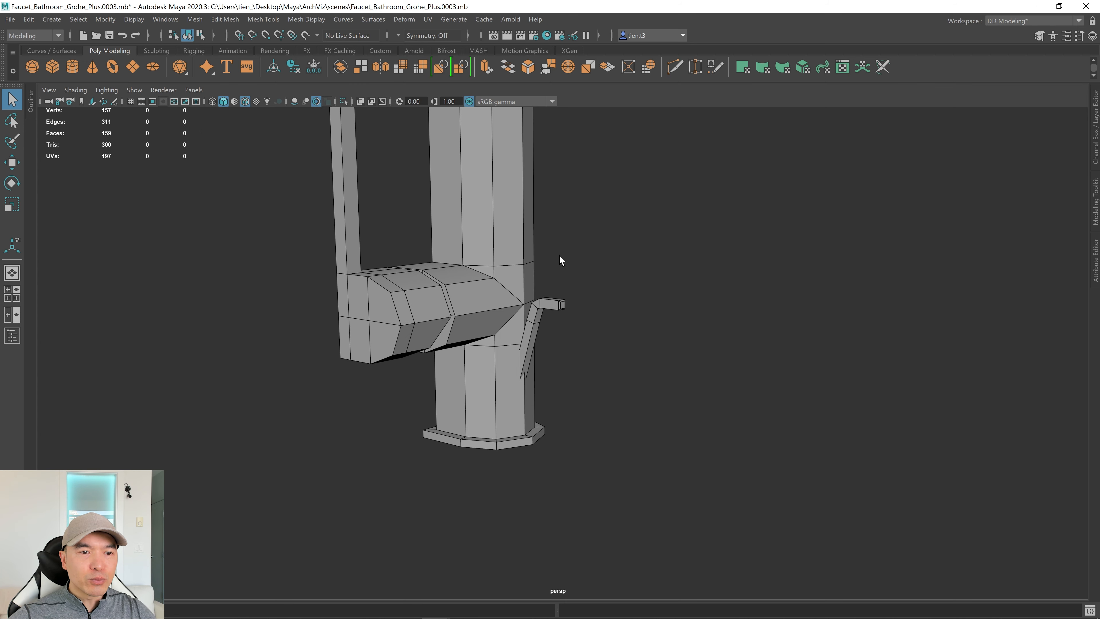
alt+drag(543, 347, 590, 342)
click(618, 342)
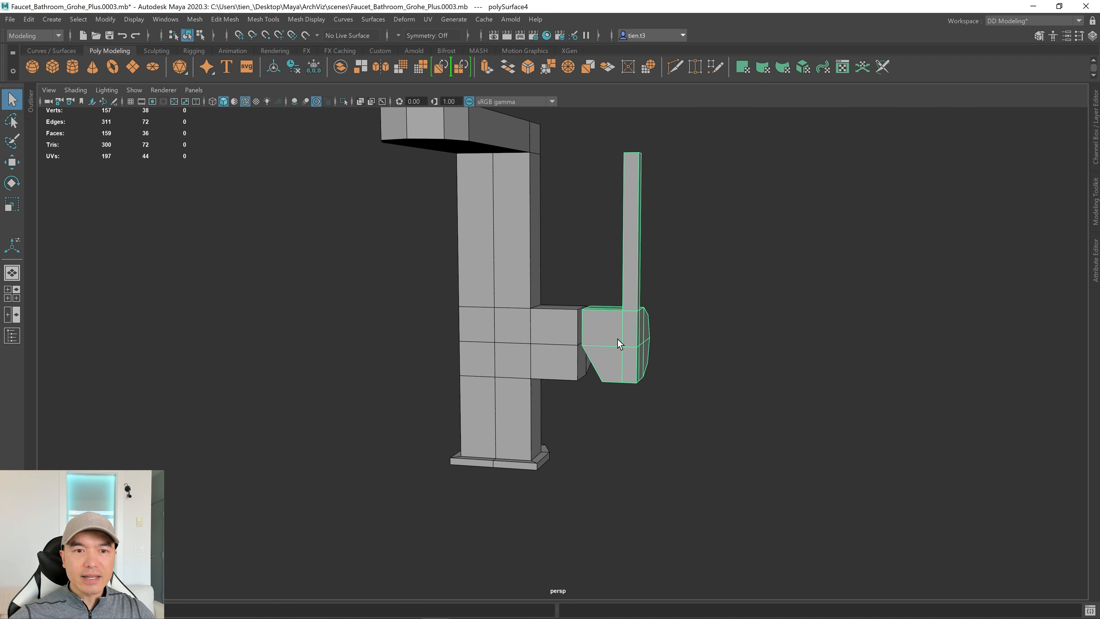
key(ctrl+h)
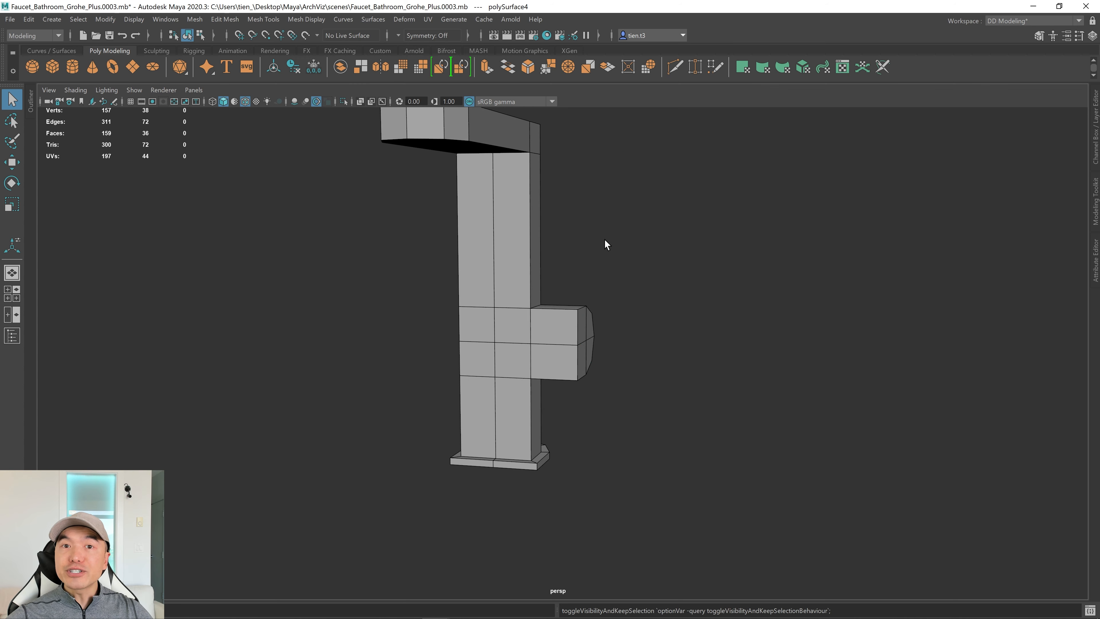
Select the faucet body, viewed from the side of the long spout.
alt+drag(676, 361, 521, 324)
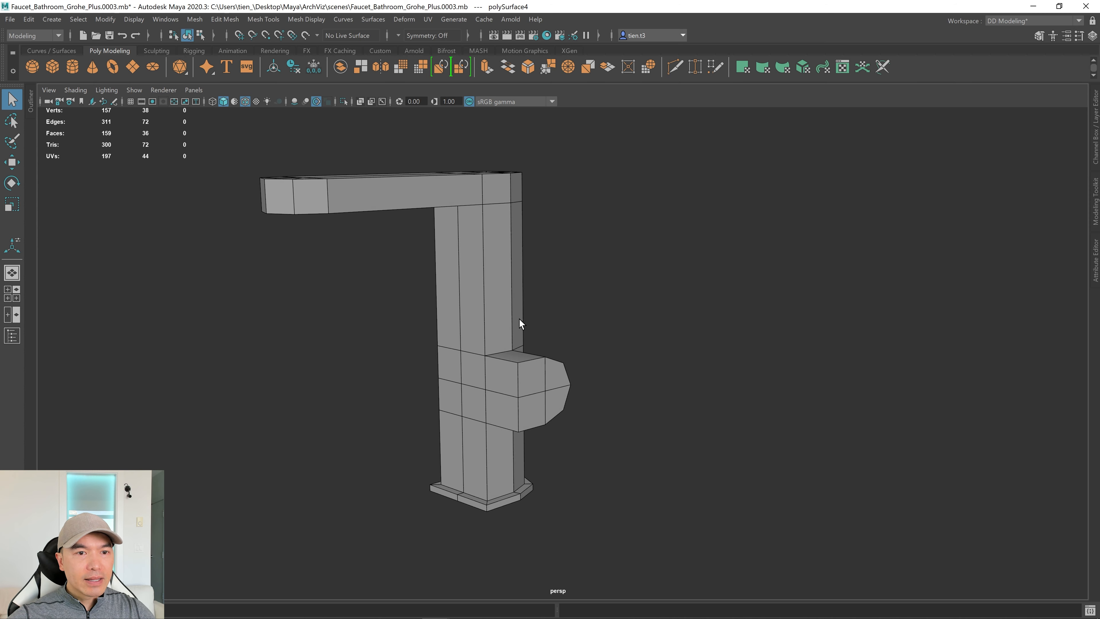
click(512, 314)
alt+drag(629, 364, 577, 364)
Preview the faucet body as a smooth mesh and inspect the side knob up close.
key(3)
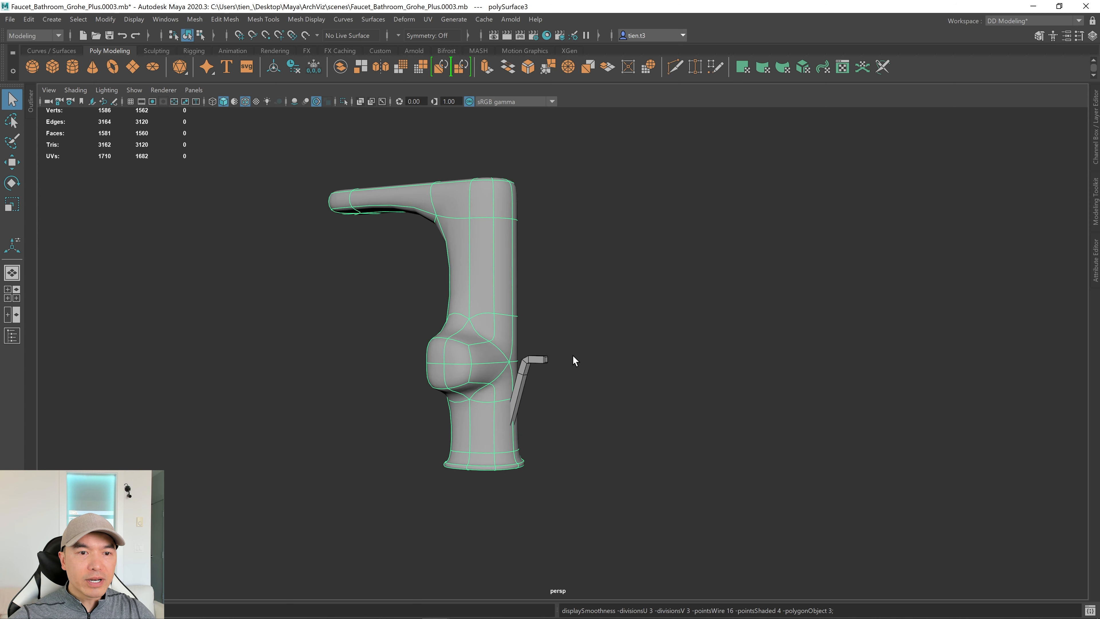
alt+right_drag(571, 346, 568, 378)
alt+middle_drag(425, 383, 538, 383)
alt+right_drag(538, 383, 607, 386)
alt+drag(711, 391, 576, 386)
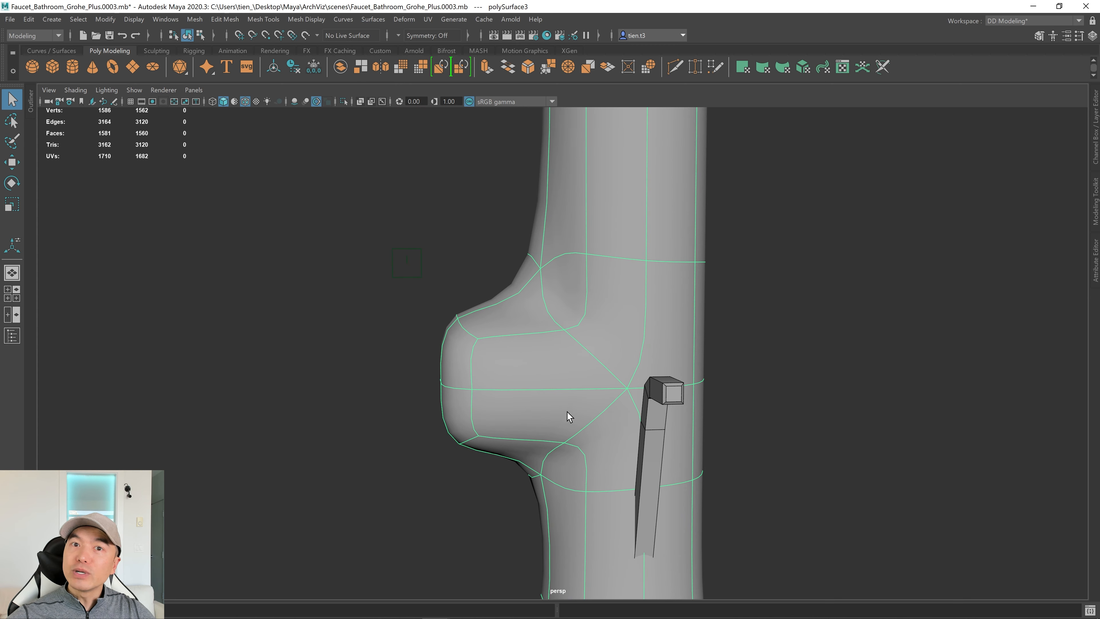
Switch the body back to its blocky low-poly display.
key(1)
scroll(562, 385, down, 5)
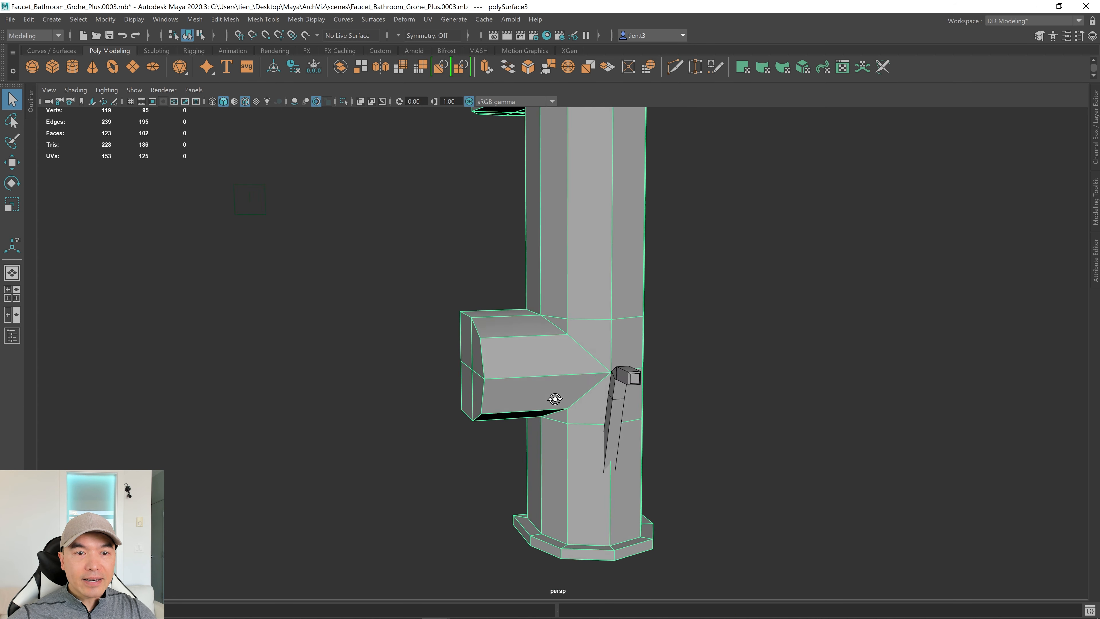
alt+drag(559, 393, 579, 323)
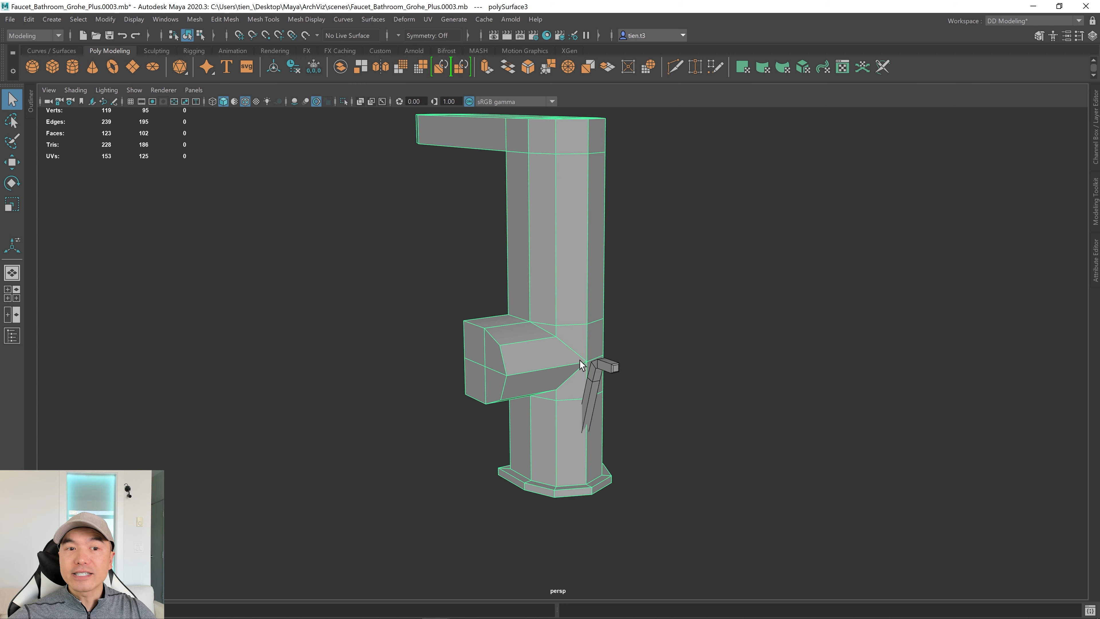
Toggle the Modeling Toolkit open and closed, and activate Multi-Cut on the faucet body.
alt+right_drag(531, 325, 863, 319)
alt+drag(698, 326, 686, 330)
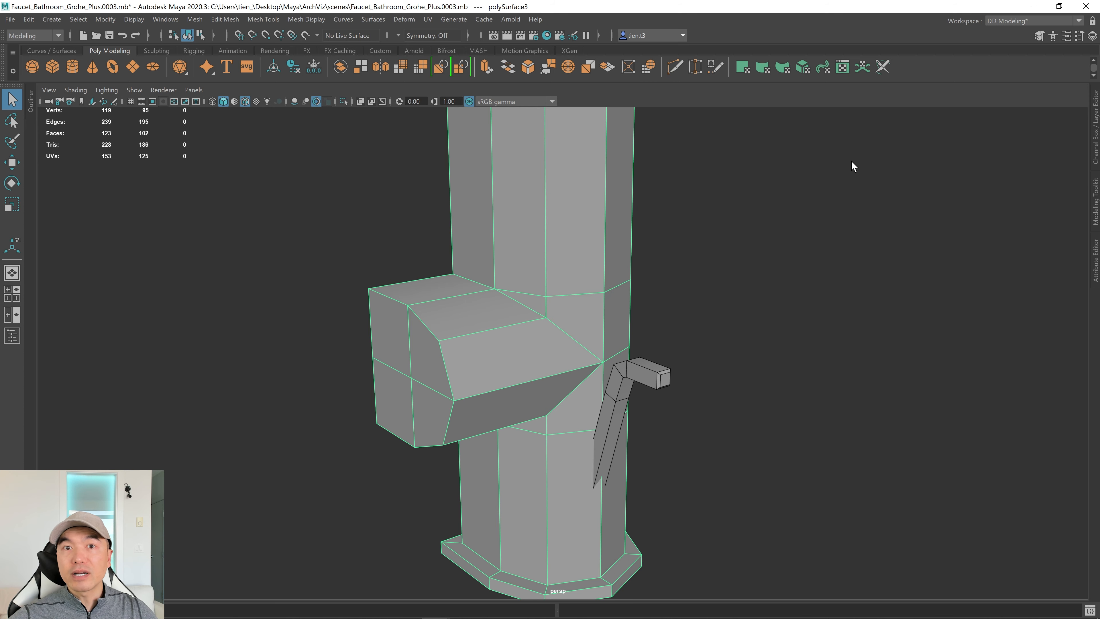
click(1092, 203)
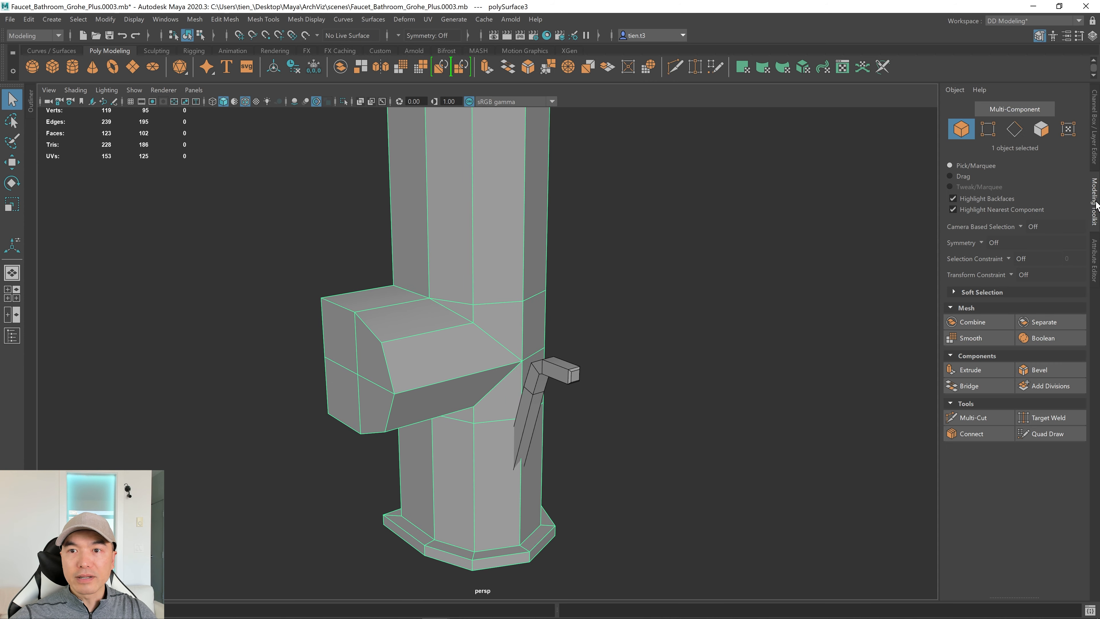
click(1092, 203)
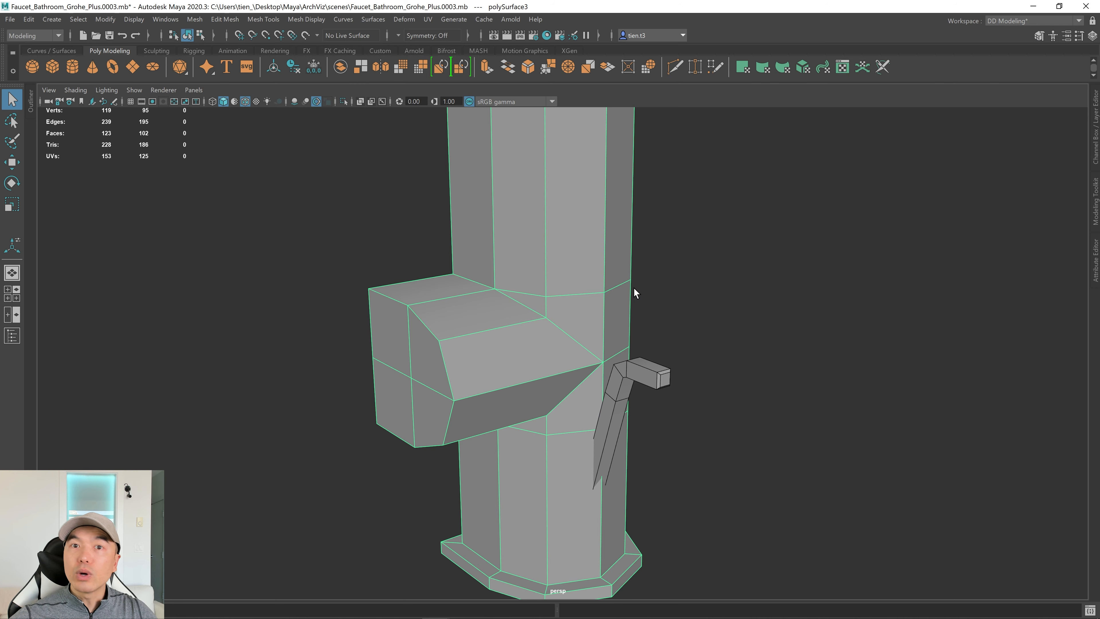
shift+right_drag(587, 254, 475, 247)
Add an edge loop around the side block with a Ctrl-click Multi-Cut.
scroll(494, 294, up, 2)
alt+drag(494, 298, 462, 297)
alt+right_drag(478, 291, 776, 297)
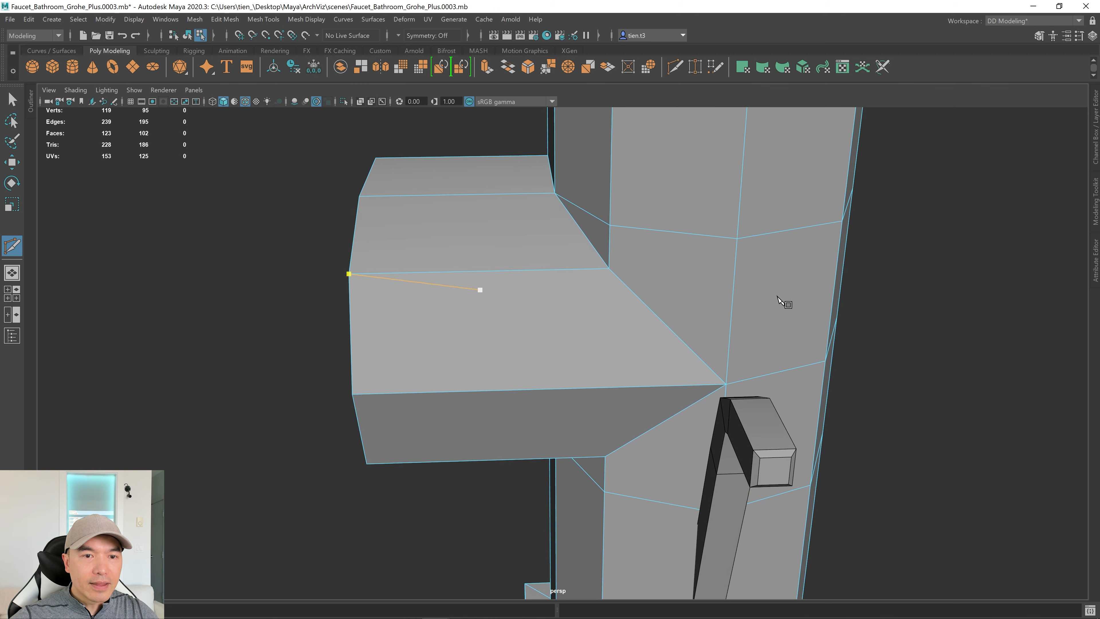
alt+middle_drag(773, 296, 642, 316)
alt+drag(642, 315, 653, 307)
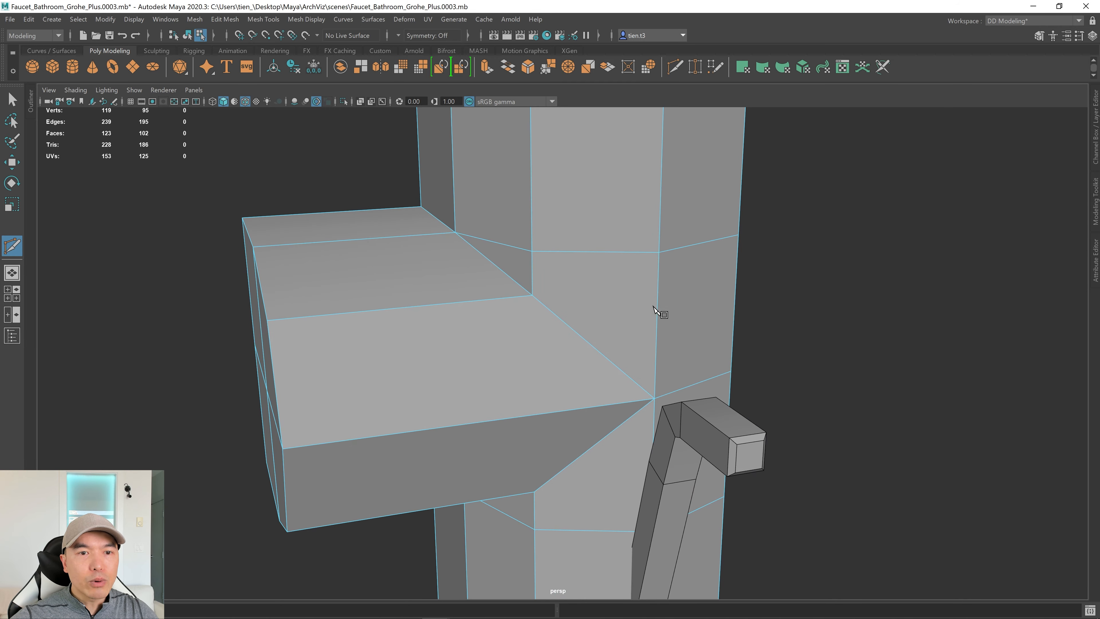
ctrl+click(499, 296)
alt+drag(498, 296, 450, 312)
Select the two edges where the side block meets the column and delete them.
click(326, 316)
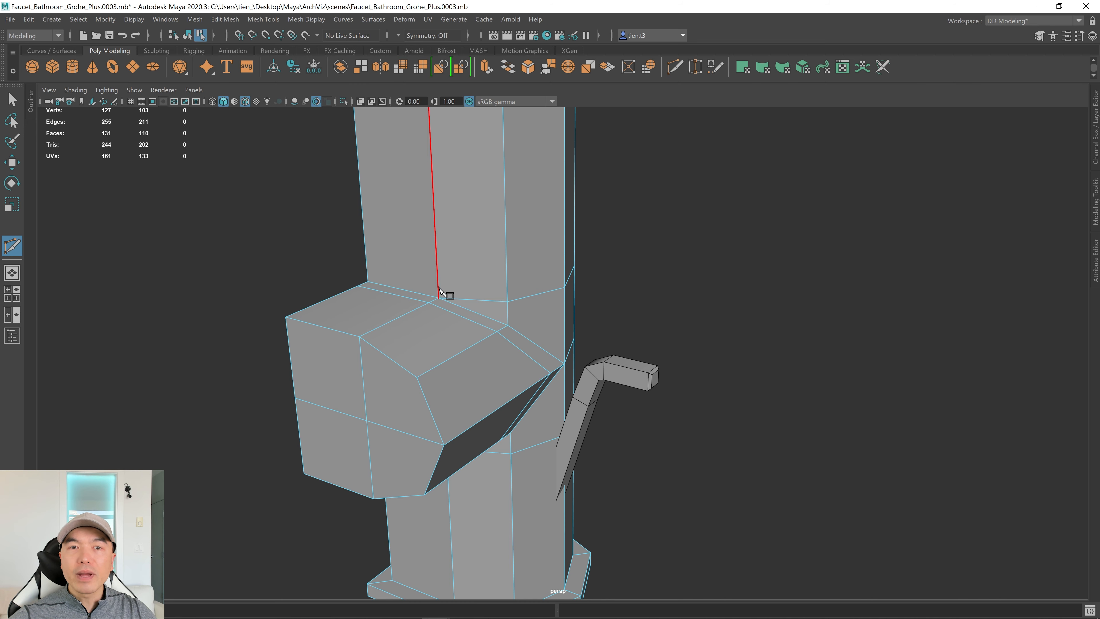
key(q)
right_click(469, 284)
click(469, 252)
click(489, 304)
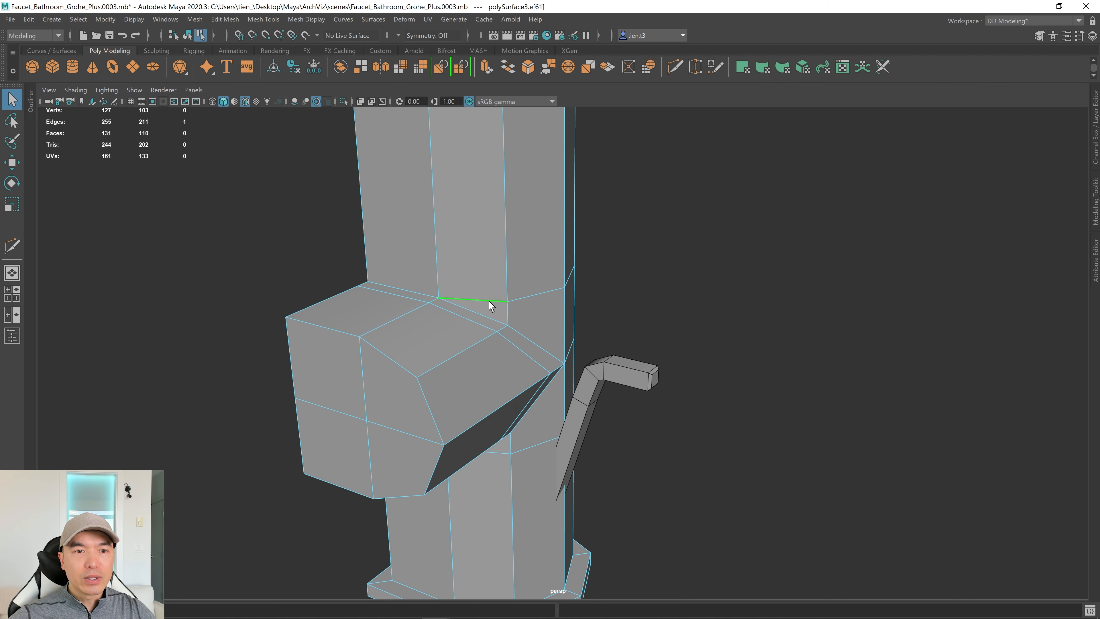
alt+drag(581, 451, 501, 538)
shift+click(464, 505)
alt+drag(465, 503, 551, 492)
key(Delete)
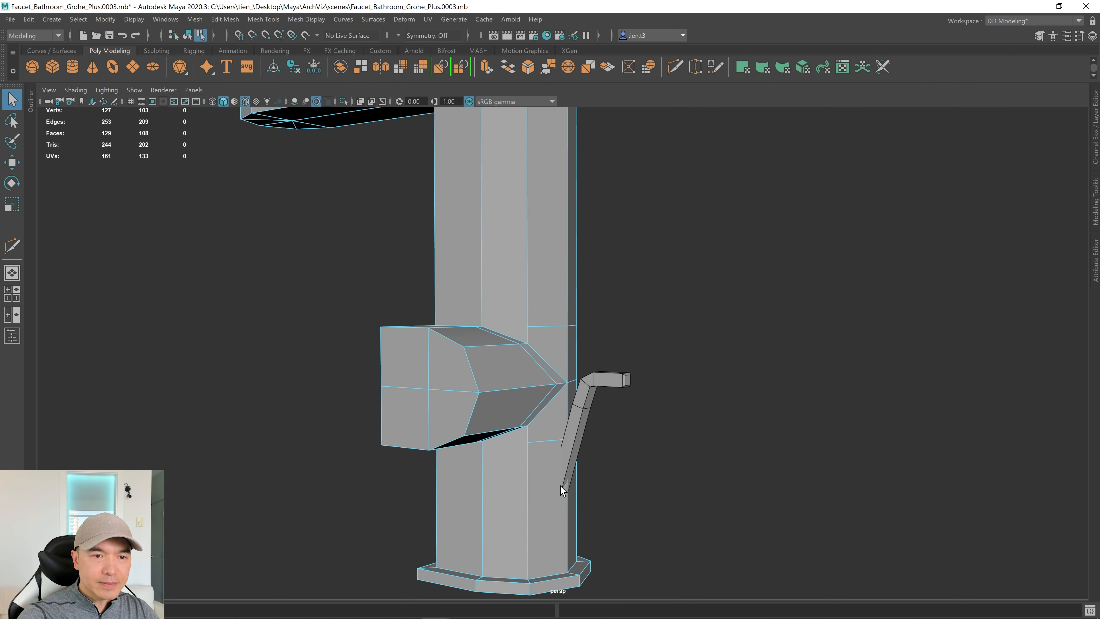
Place Multi-Cut points across the upper column above the side block.
alt+drag(537, 307, 533, 363)
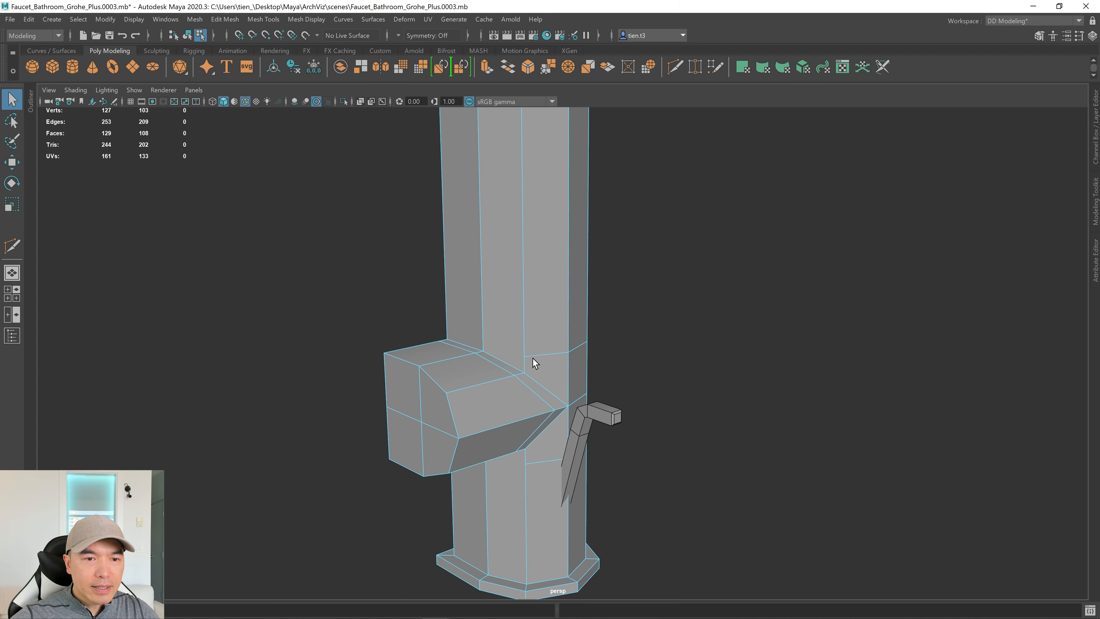
scroll(524, 353, up, 3)
click(12, 247)
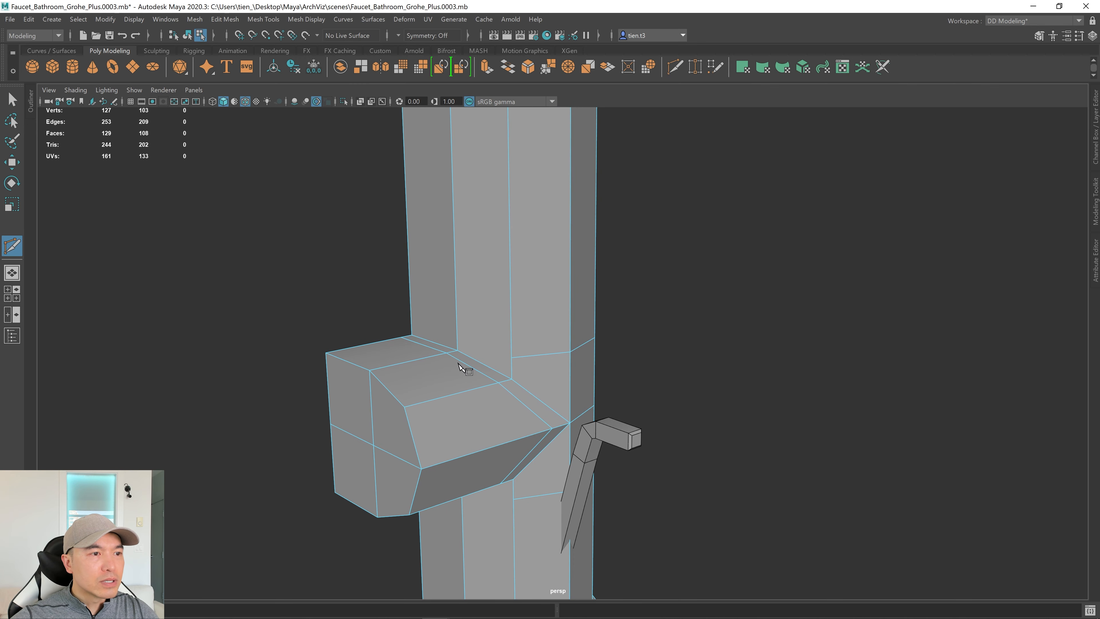
alt+drag(460, 364, 675, 386)
scroll(410, 435, up, 5)
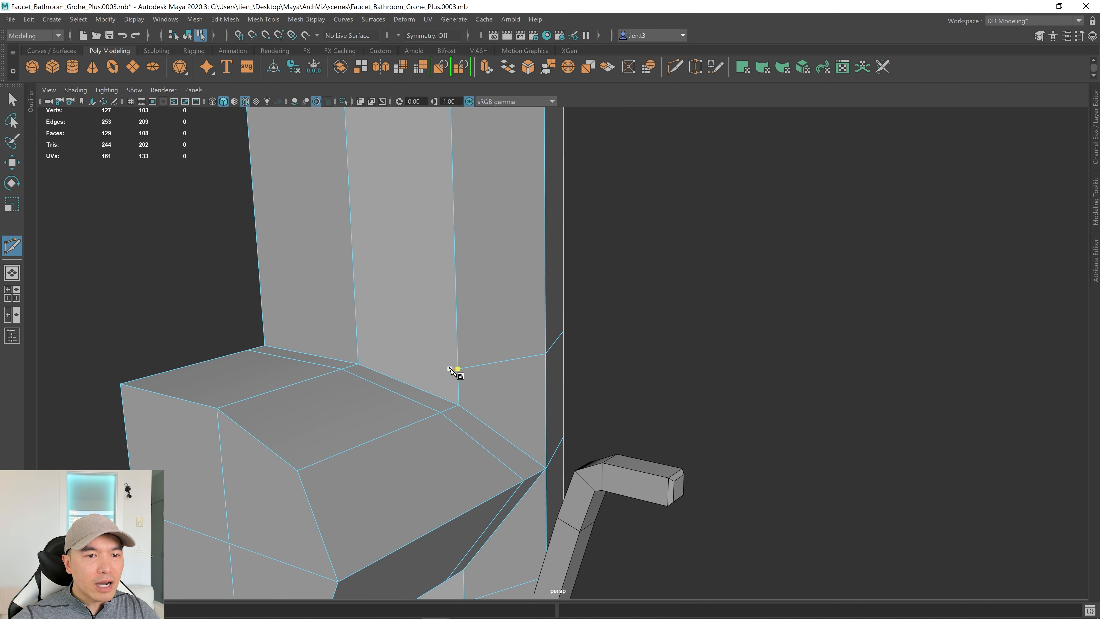
alt+drag(388, 401, 456, 415)
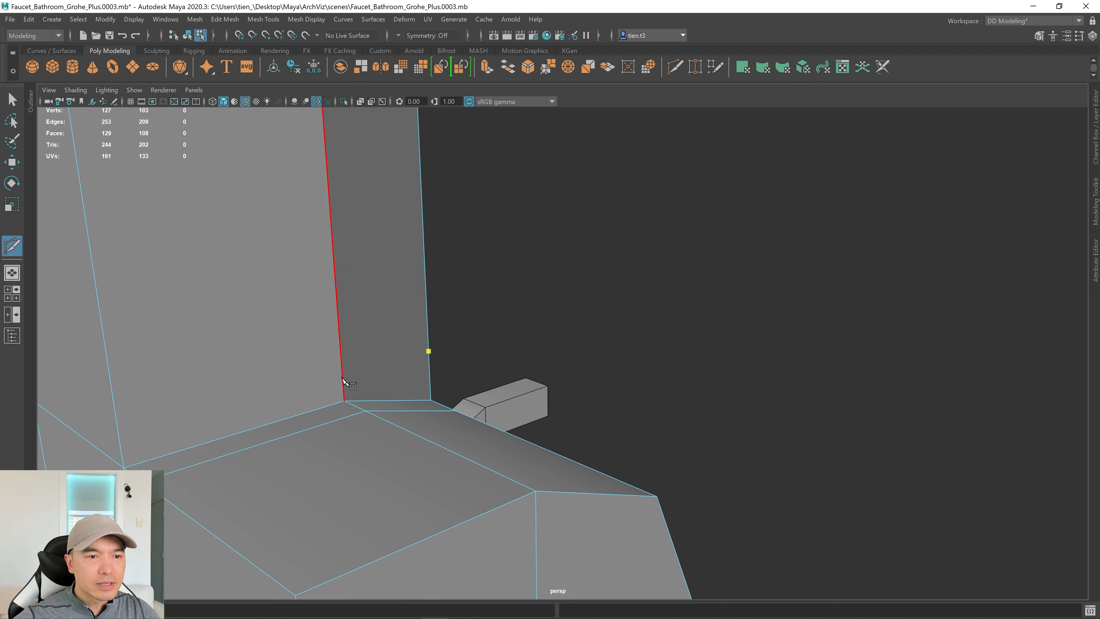
alt+drag(344, 386, 381, 366)
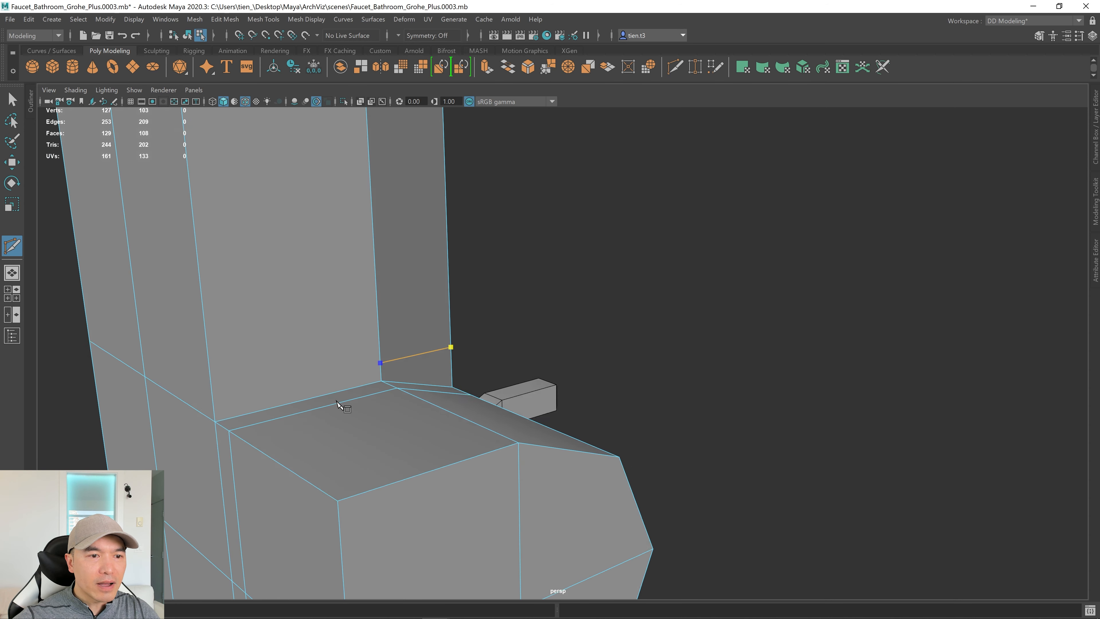
click(378, 363)
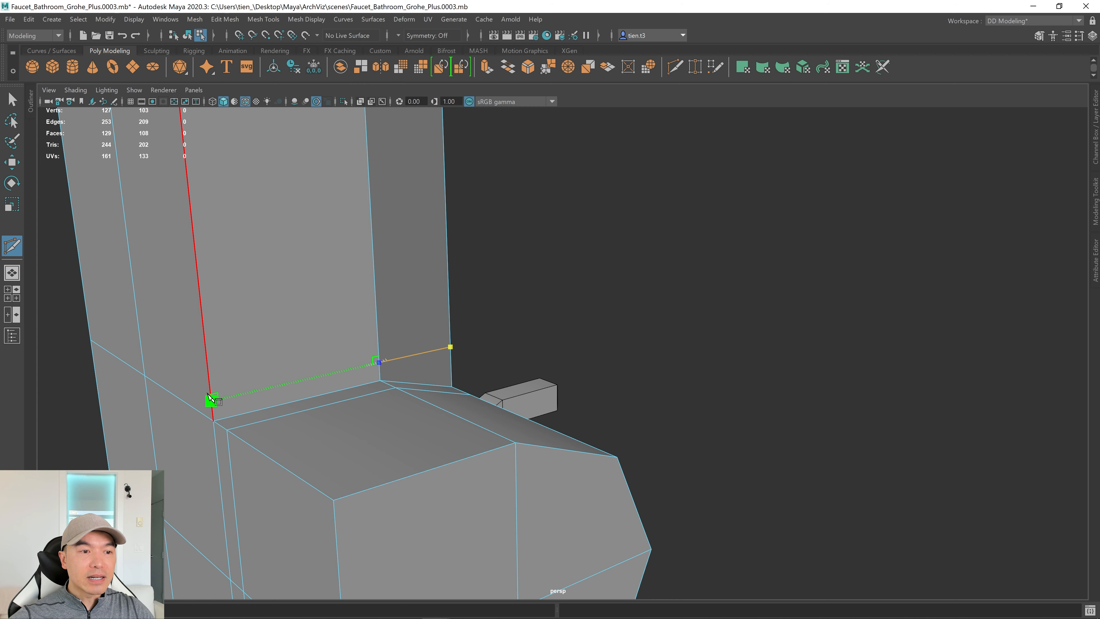
click(210, 399)
alt+drag(375, 418, 419, 462)
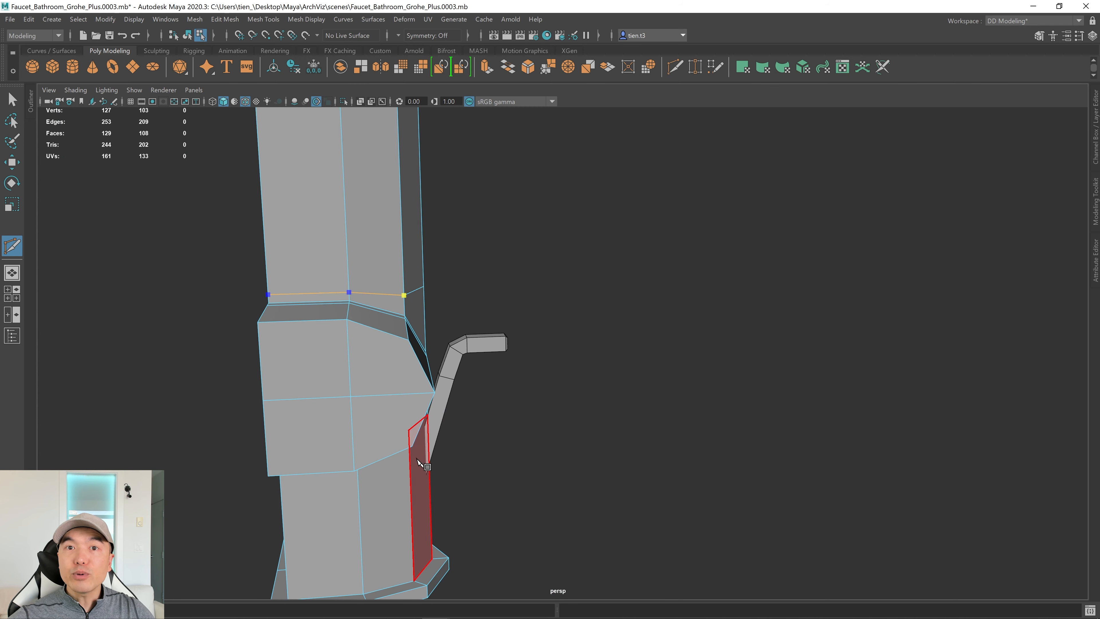
Commit the upper cut and cut a second line across the column below the block.
key(Return)
alt+drag(472, 482, 578, 302)
alt+right_drag(577, 302, 680, 403)
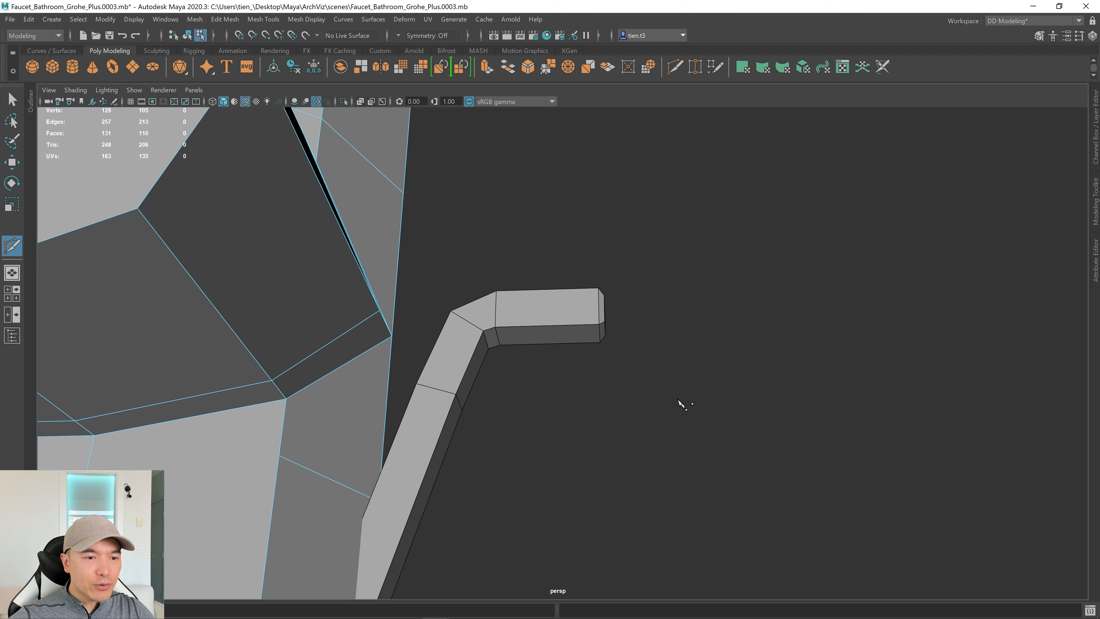
alt+drag(681, 403, 602, 388)
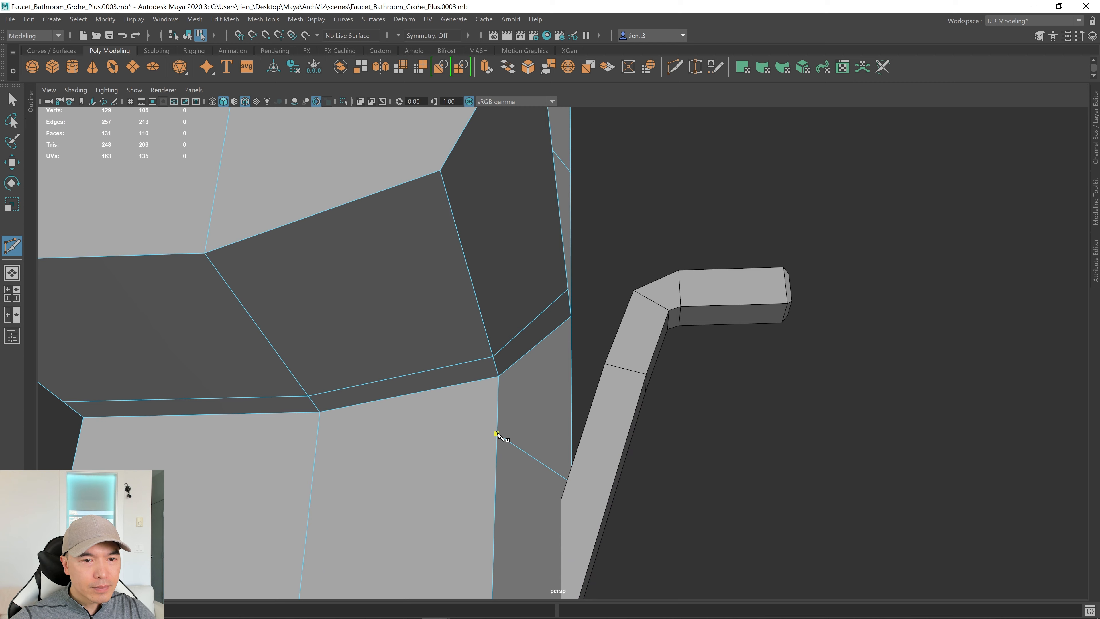
alt+drag(292, 438, 295, 371)
click(423, 401)
shift+click(244, 341)
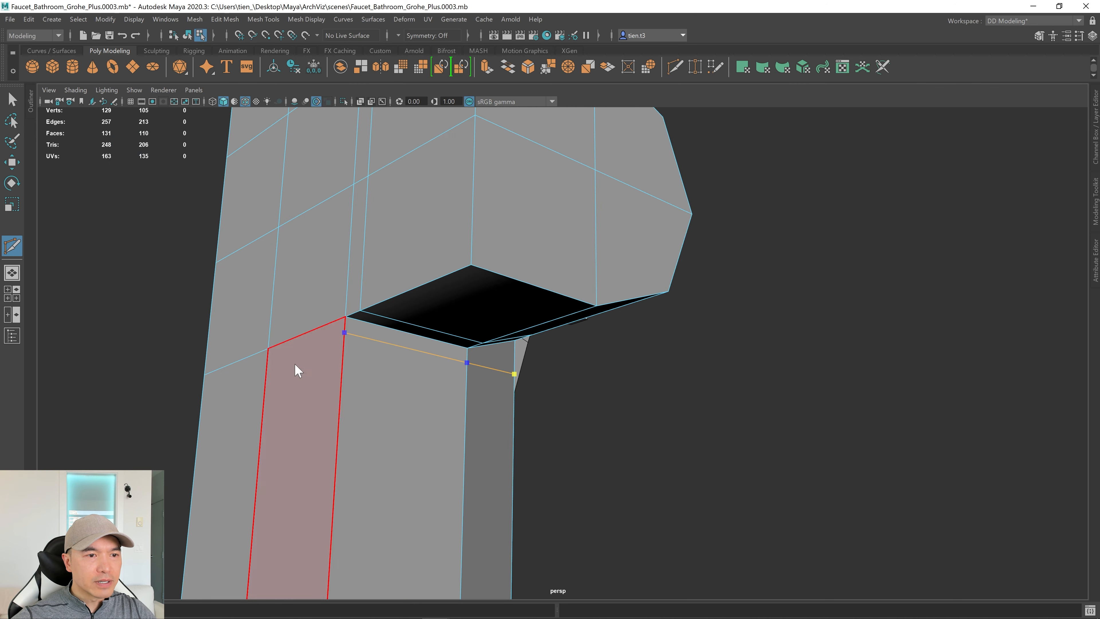
right_click(604, 413)
Orbit and zoom around the faucet to view it from below.
scroll(604, 413, down, 3)
mouse_move(605, 413)
alt+mouse_down()
mouse_move(566, 420)
mouse_move(511, 462)
mouse_move(592, 421)
alt+mouse_up()
scroll(584, 417, down, 3)
scroll(591, 421, down, 4)
alt+drag(516, 393, 316, 320)
alt+drag(513, 388, 475, 312)
scroll(475, 312, up, 3)
alt+drag(449, 437, 570, 413)
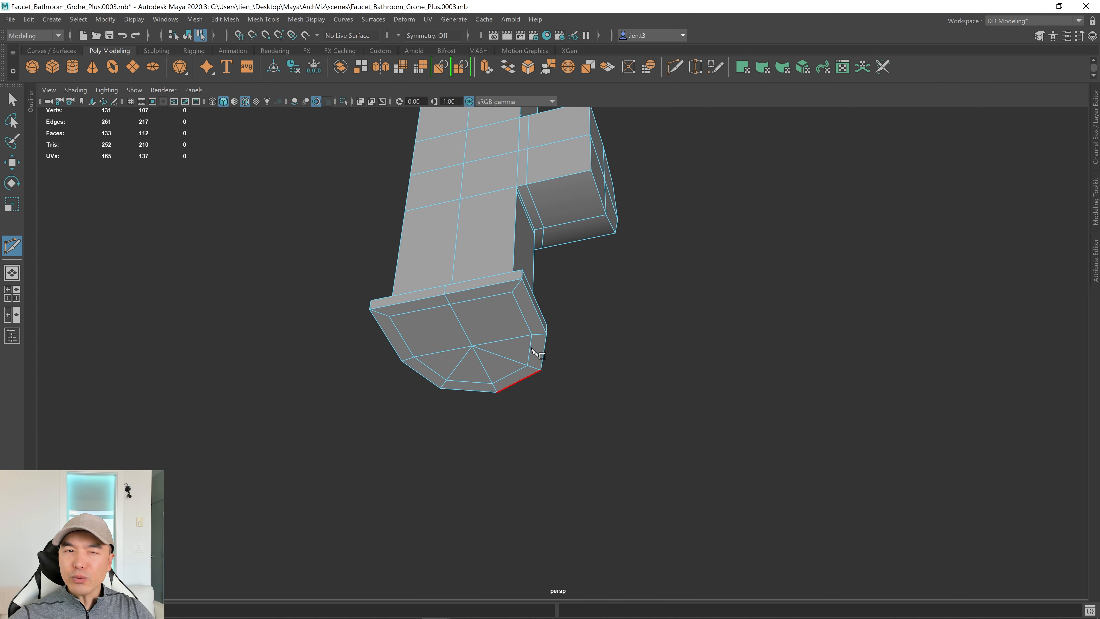
Exit Multi-Cut, orbit to the base underside, and switch to face selection.
key(q)
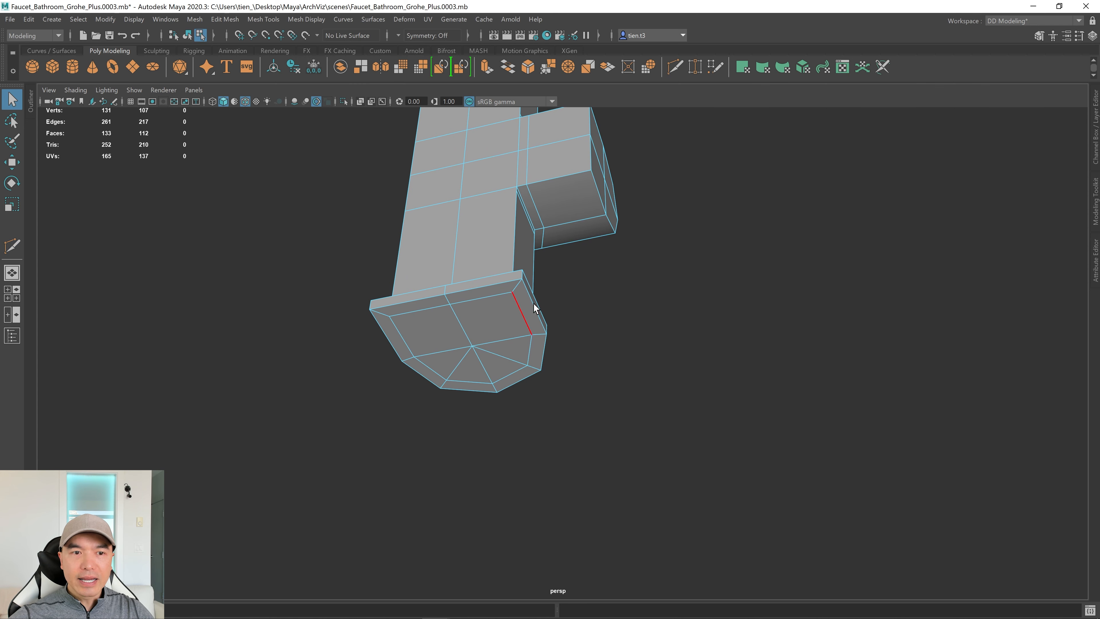
alt+drag(515, 307, 503, 361)
alt+middle_drag(503, 362, 656, 284)
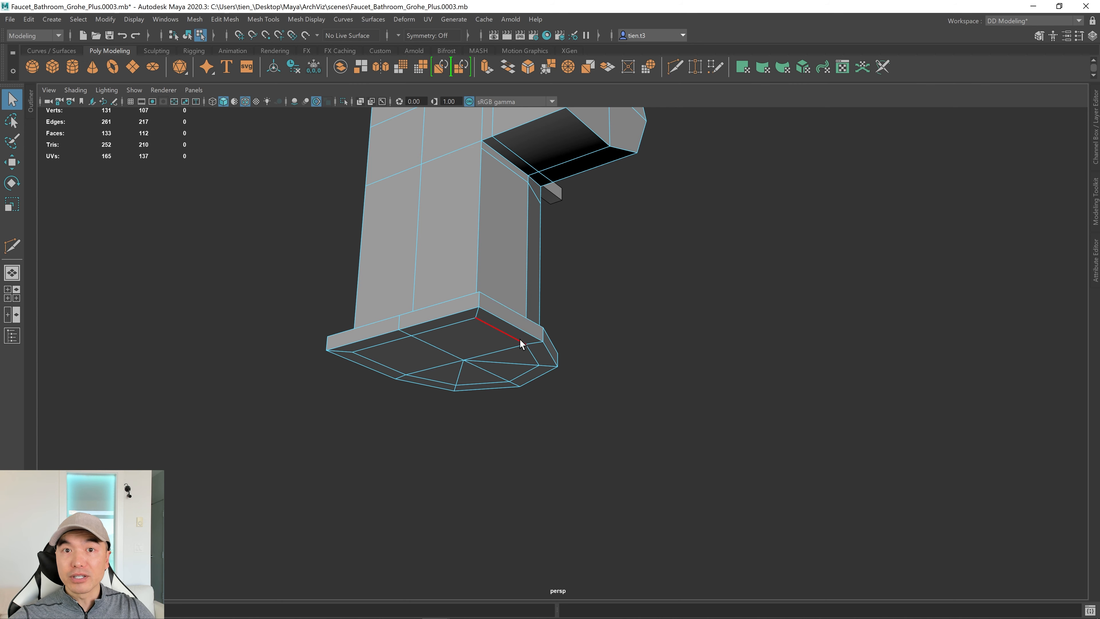
alt+drag(513, 322, 545, 323)
right_drag(576, 264, 578, 265)
mouse_move(594, 268)
alt+mouse_down()
mouse_move(582, 246)
mouse_move(683, 233)
mouse_move(756, 292)
mouse_move(490, 226)
mouse_move(435, 286)
mouse_move(478, 365)
mouse_move(529, 305)
mouse_move(578, 352)
mouse_move(618, 332)
mouse_move(581, 272)
mouse_move(631, 234)
mouse_move(617, 197)
mouse_move(558, 253)
mouse_move(560, 280)
mouse_move(570, 266)
mouse_move(550, 259)
mouse_move(552, 249)
mouse_move(578, 266)
mouse_move(568, 285)
alt+mouse_up()
Check the selection in wireframe, then delete the 14 hidden faces.
key(4)
key(5)
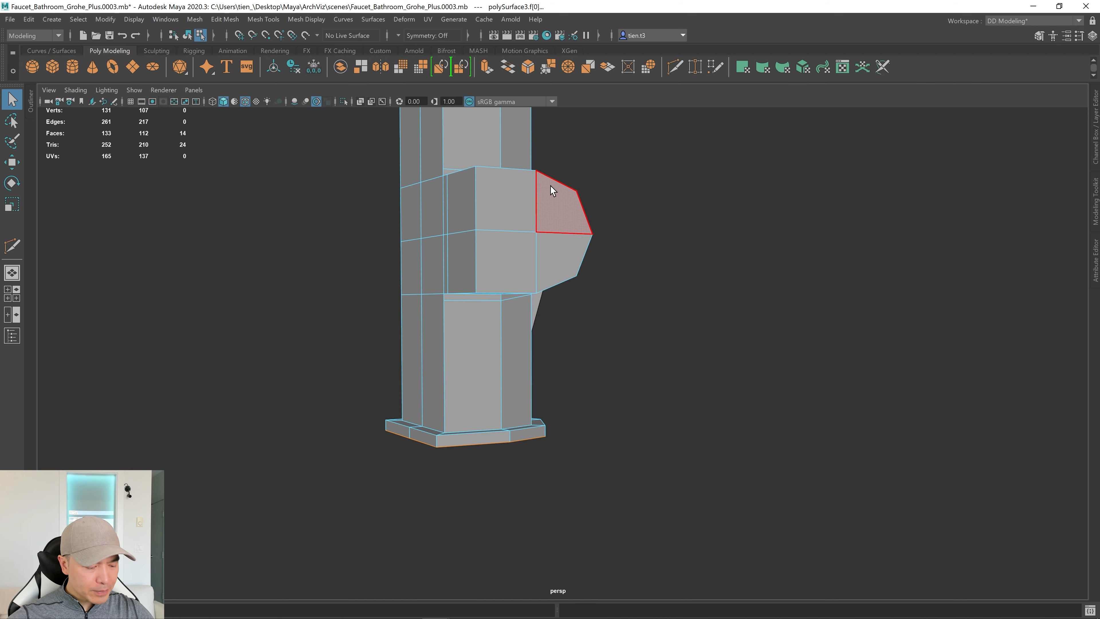
key(Delete)
Orbit the faucet and switch to edge selection mode.
alt+drag(546, 176, 547, 250)
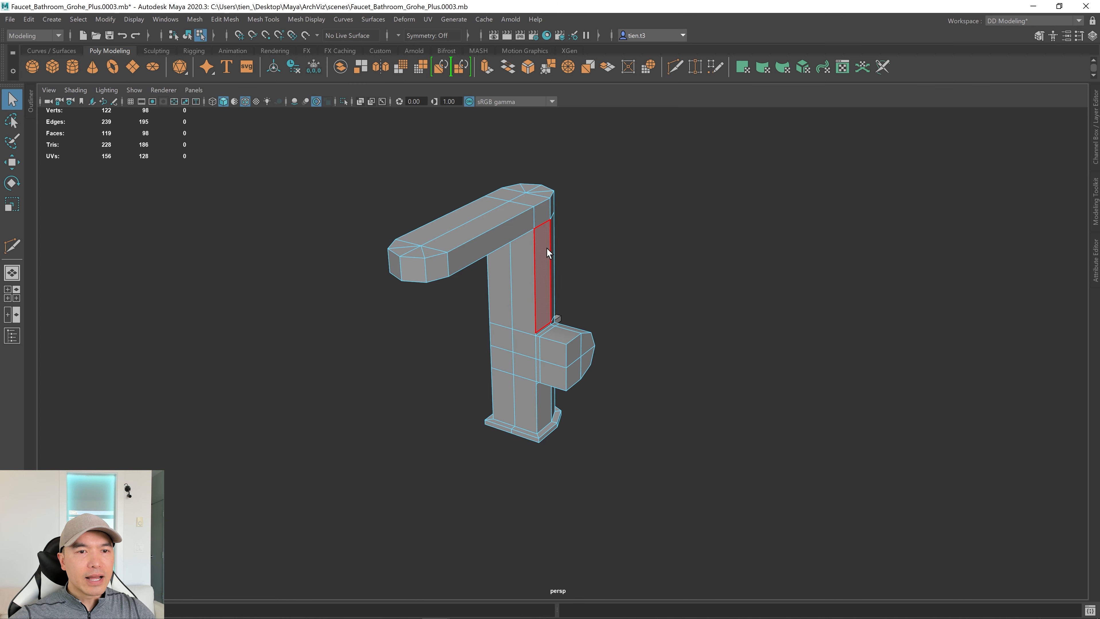
right_drag(547, 227, 548, 187)
alt+drag(567, 226, 620, 231)
scroll(620, 231, up, 6)
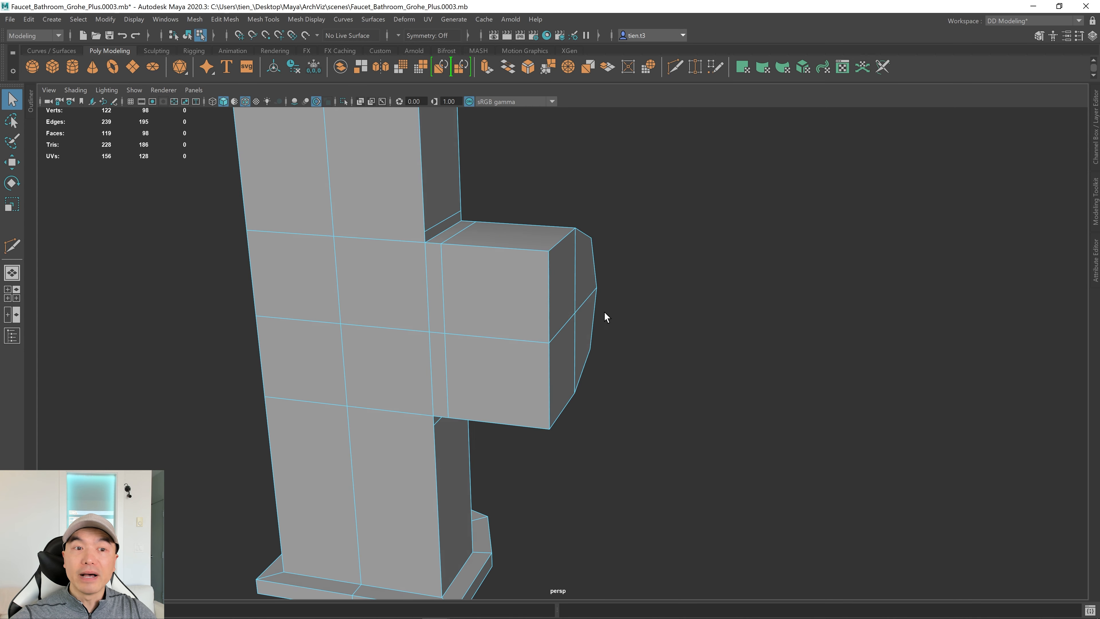
Select the side block's bottom, upper and front edge loops plus a body corner edge.
double_click(510, 254)
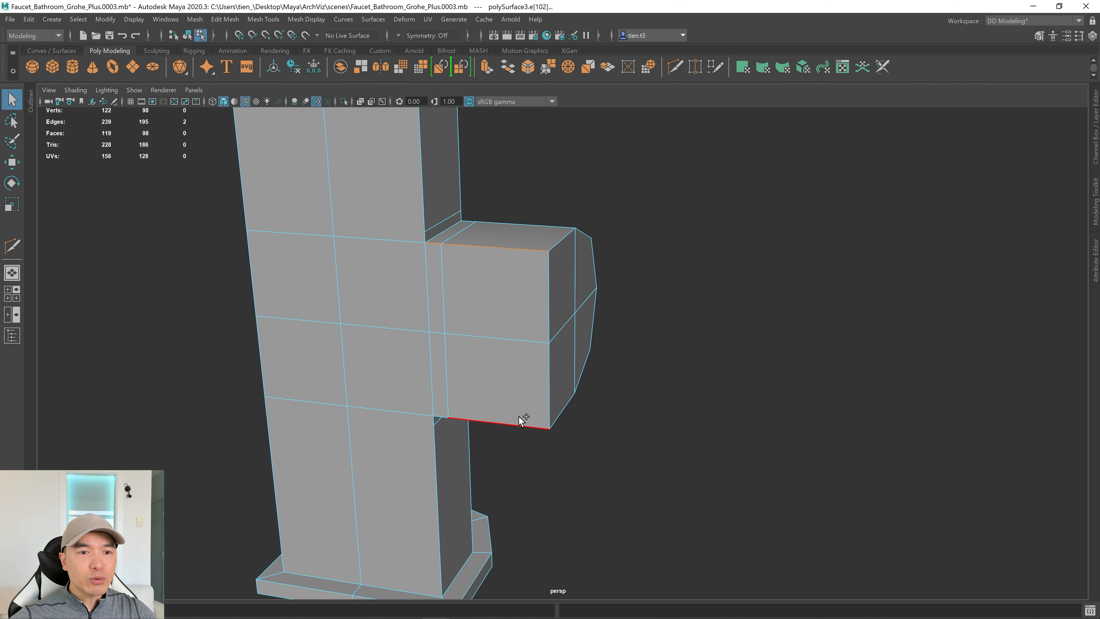
alt+drag(516, 421, 410, 355)
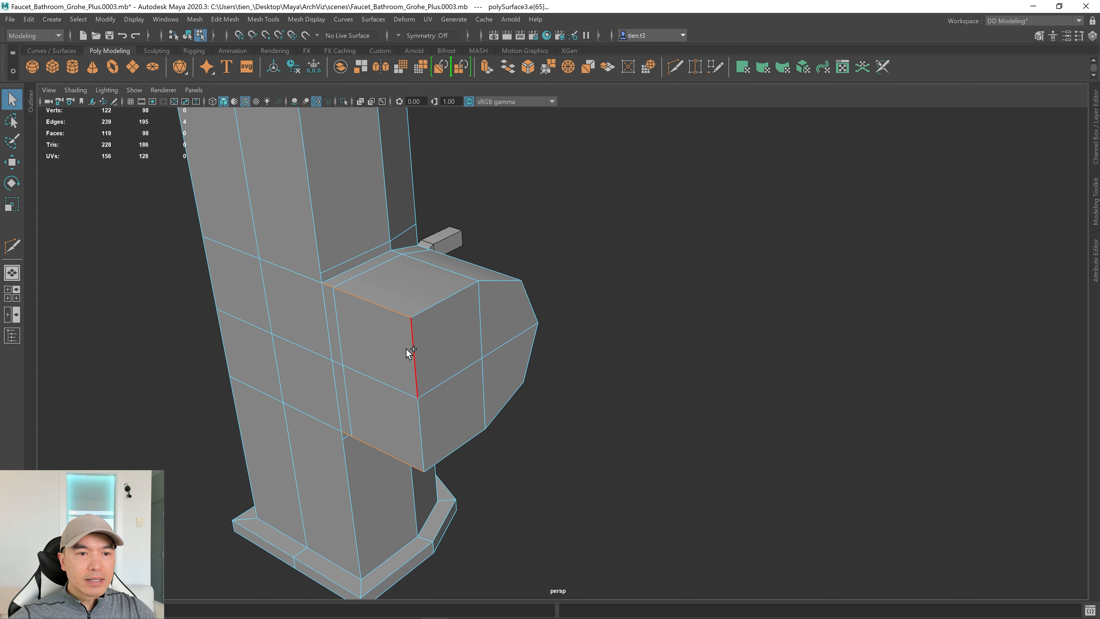
shift+double_click(435, 306)
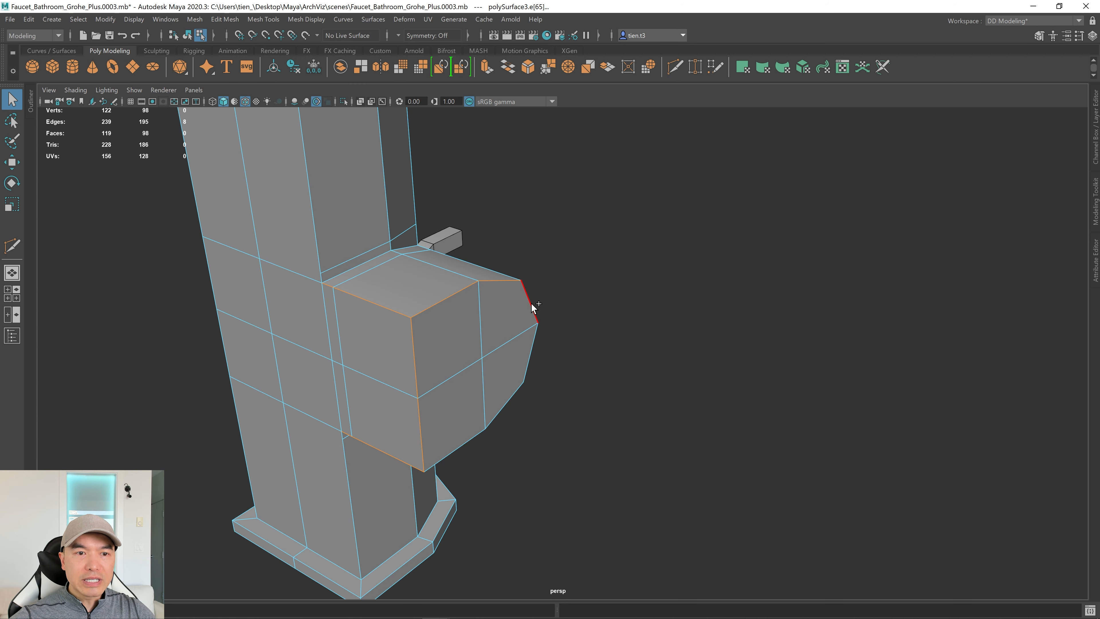
shift+double_click(510, 412)
scroll(509, 411, down, 3)
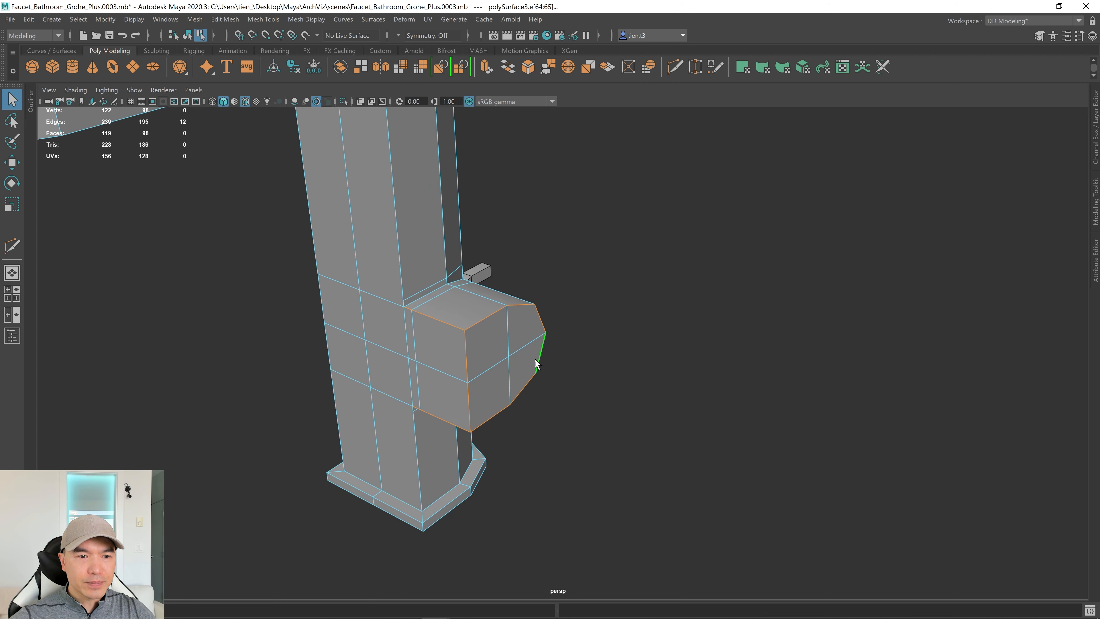
alt+drag(510, 412, 447, 419)
scroll(448, 418, down, 3)
shift+click(469, 344)
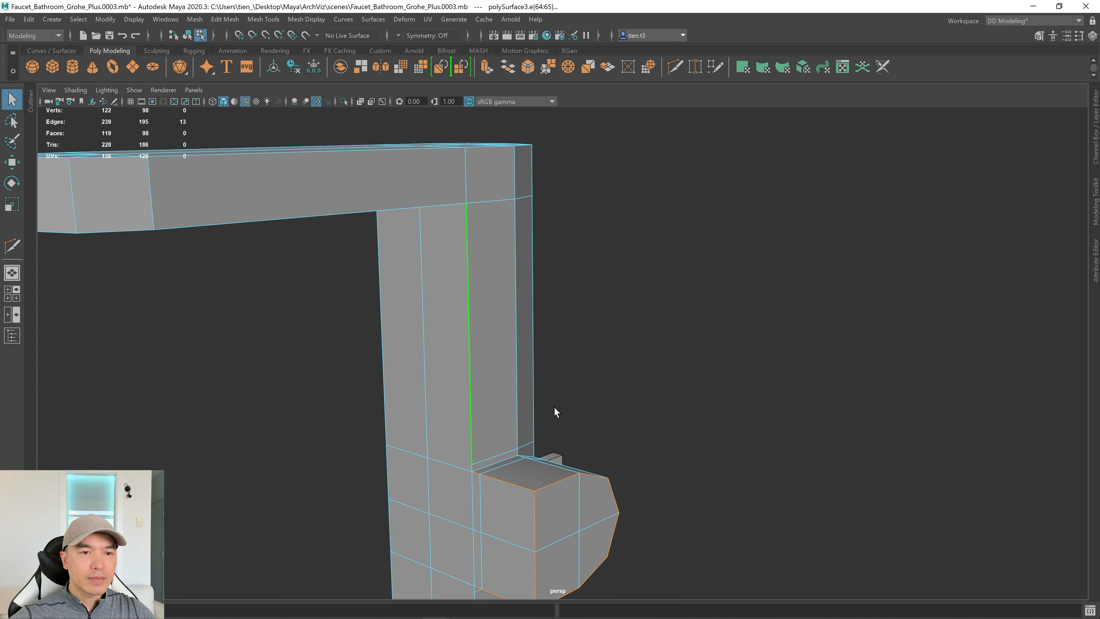
Add the body's corner edge loops and the short edges where the block meets the body.
alt+drag(554, 408, 639, 344)
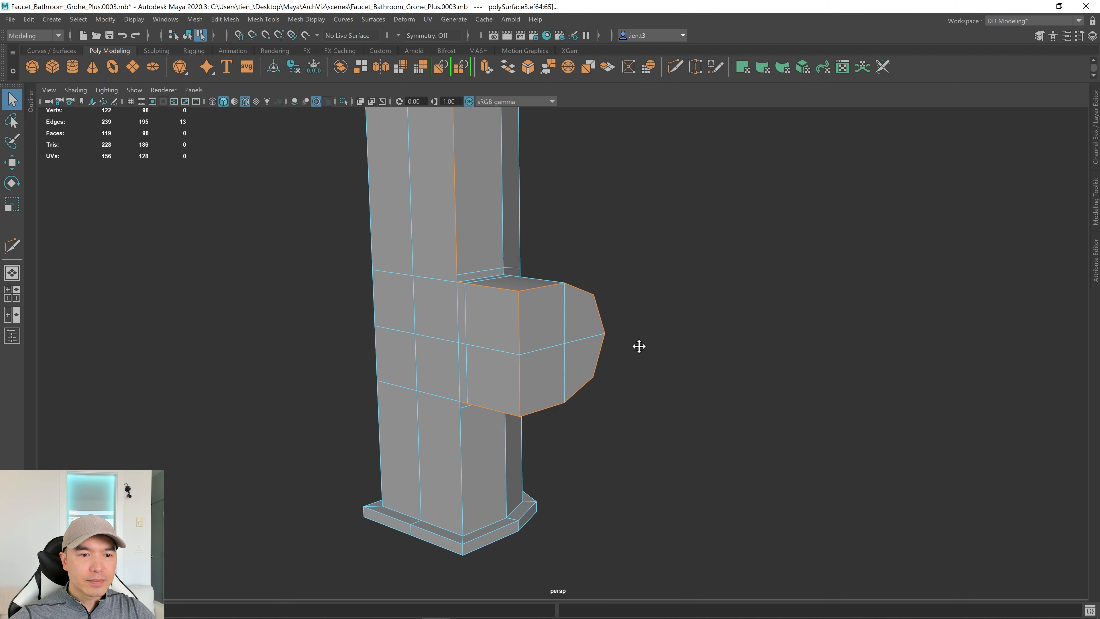
shift+double_click(400, 449)
alt+drag(400, 448, 428, 437)
shift+double_click(488, 240)
alt+drag(488, 240, 535, 433)
alt+drag(473, 398, 445, 373)
alt+right_drag(444, 373, 805, 359)
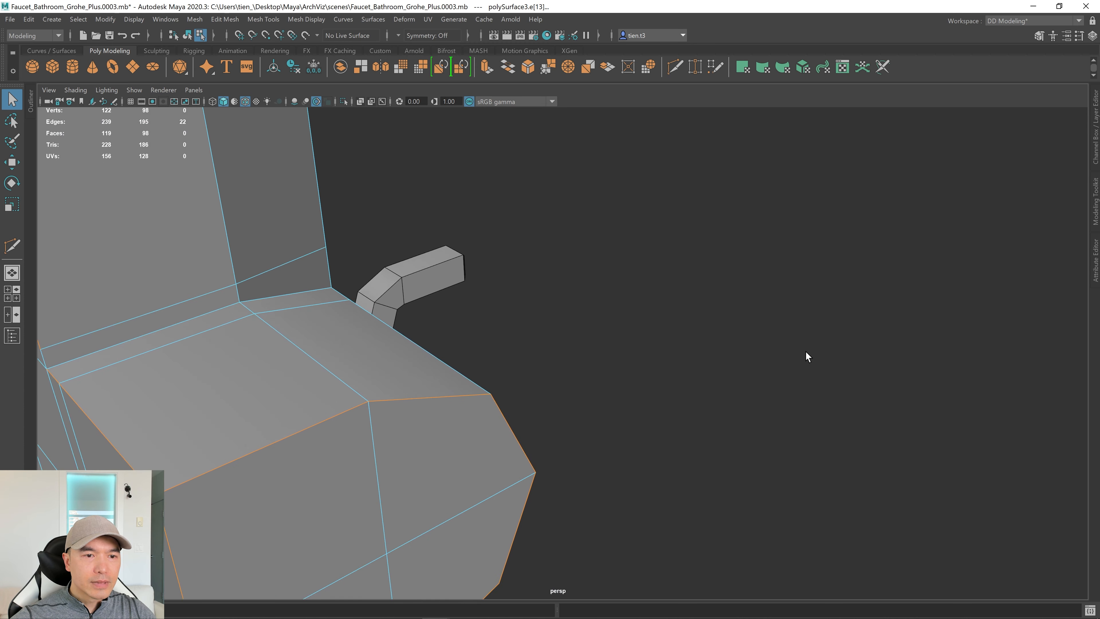
alt+drag(806, 359, 683, 322)
shift+click(475, 216)
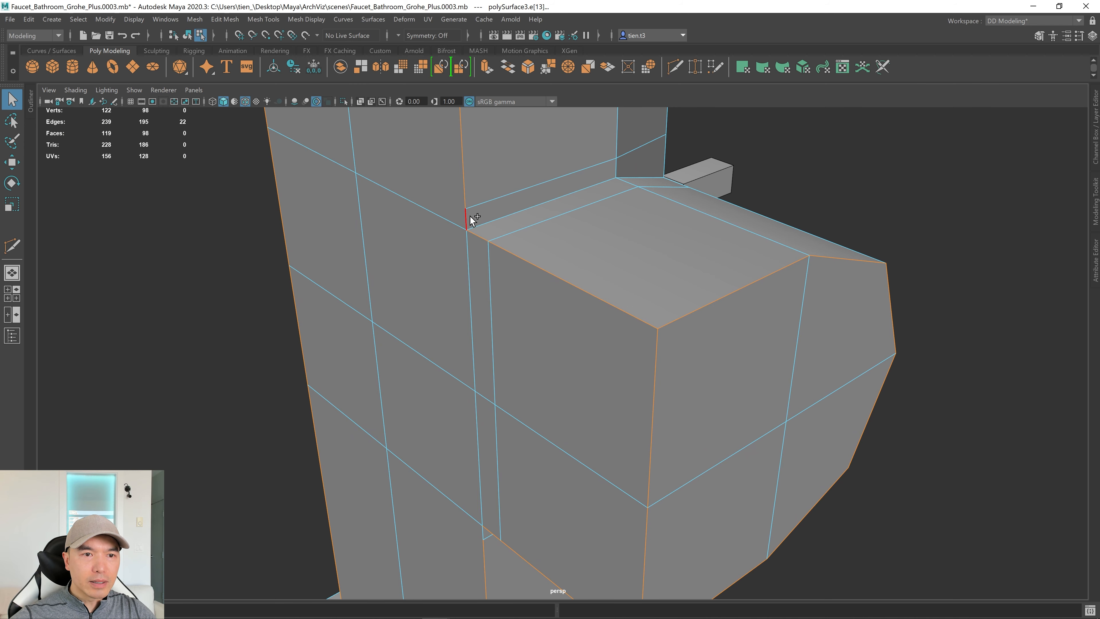
shift+click(482, 534)
alt+drag(482, 535, 504, 346)
alt+right_drag(505, 346, 979, 355)
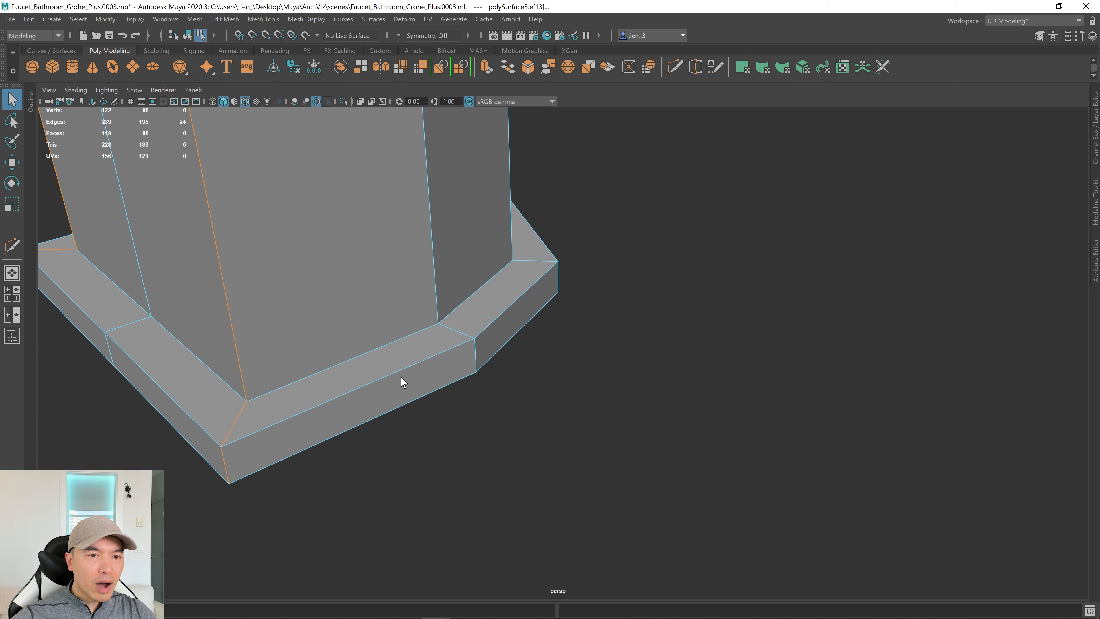
Add the faucet base's upper and lower edge loops.
shift+double_click(358, 347)
shift+double_click(366, 373)
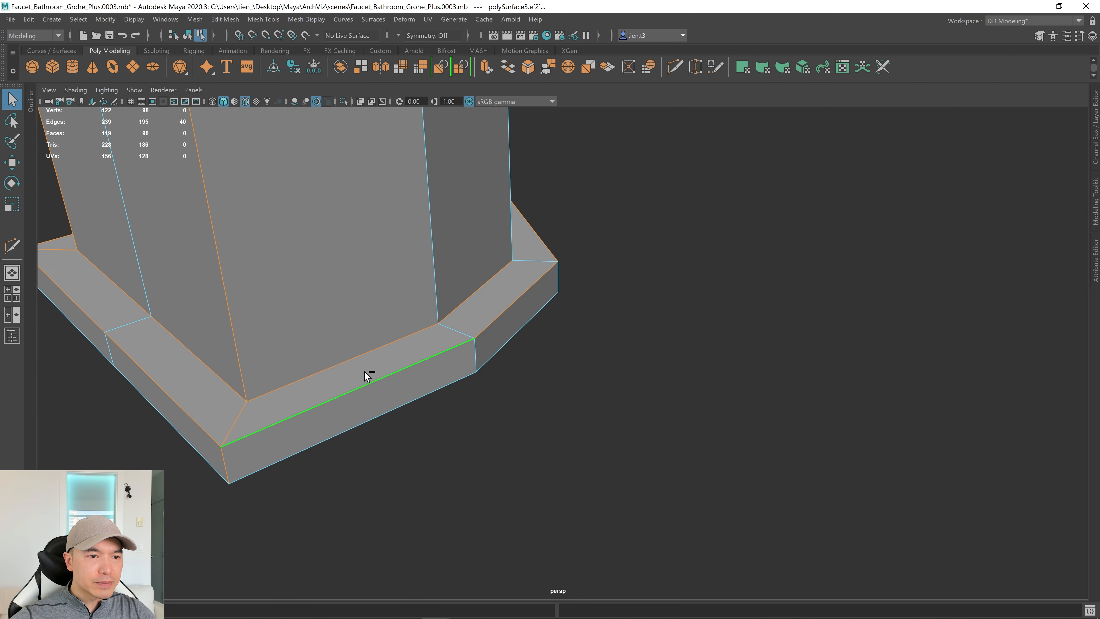
scroll(394, 371, down, 6)
alt+middle_drag(397, 373, 388, 379)
alt+drag(389, 380, 362, 534)
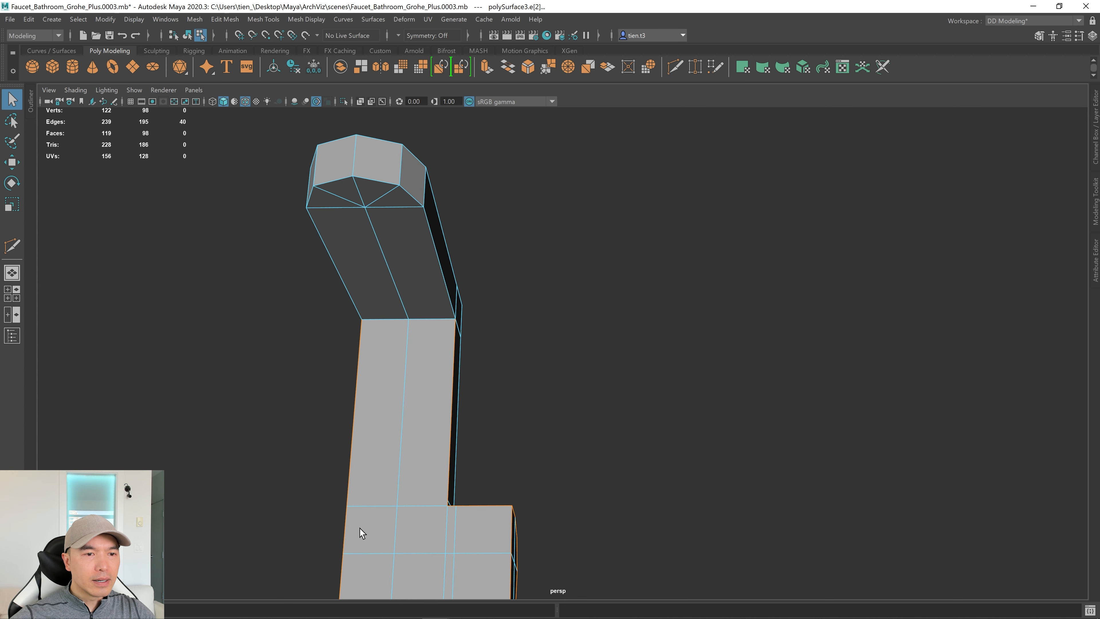
Add the body's top corner edge and the spout's edge loops, reaching 60 edges.
shift+click(431, 320)
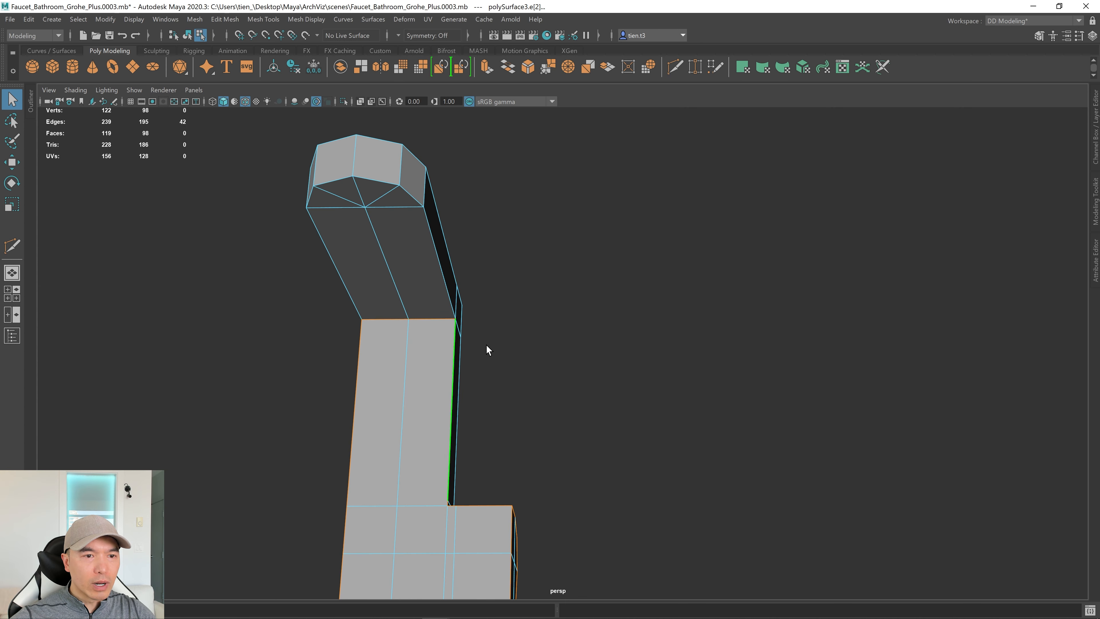
alt+drag(486, 345, 407, 311)
shift+double_click(335, 287)
shift+double_click(403, 310)
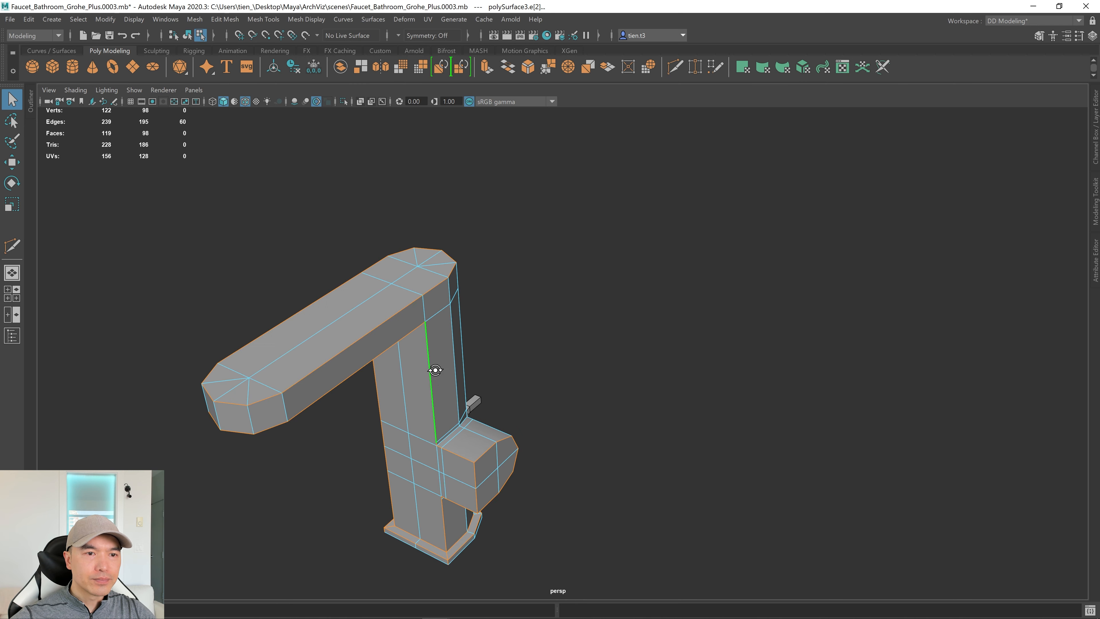
alt+drag(435, 370, 606, 282)
alt+drag(567, 312, 601, 326)
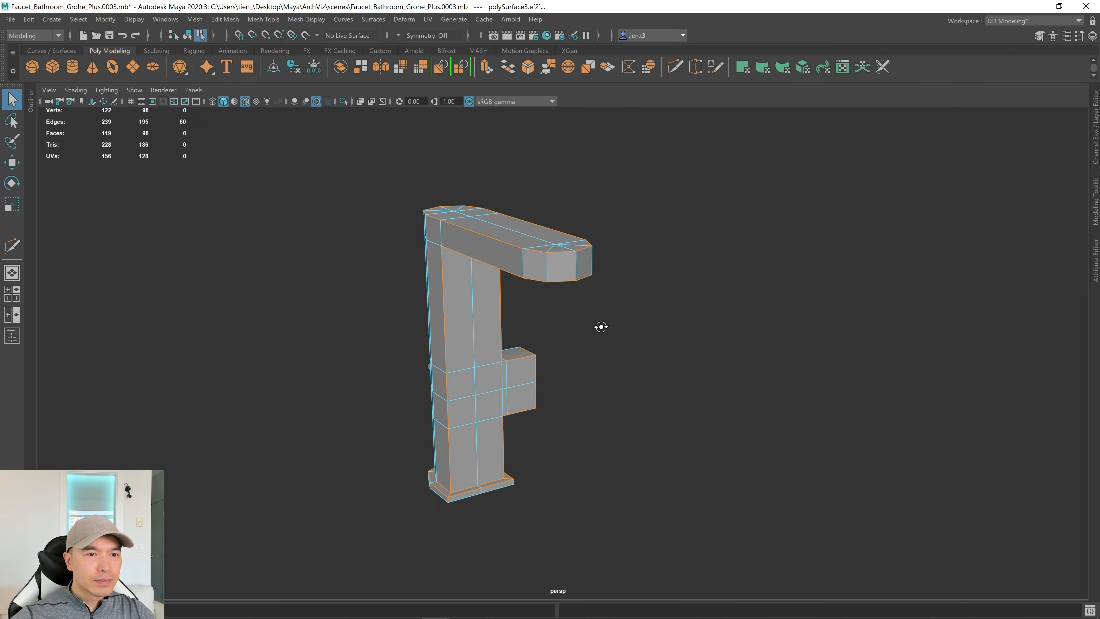
Check the 60 selected edges in wireframe, return to shaded, and orbit beneath the spout.
key(4)
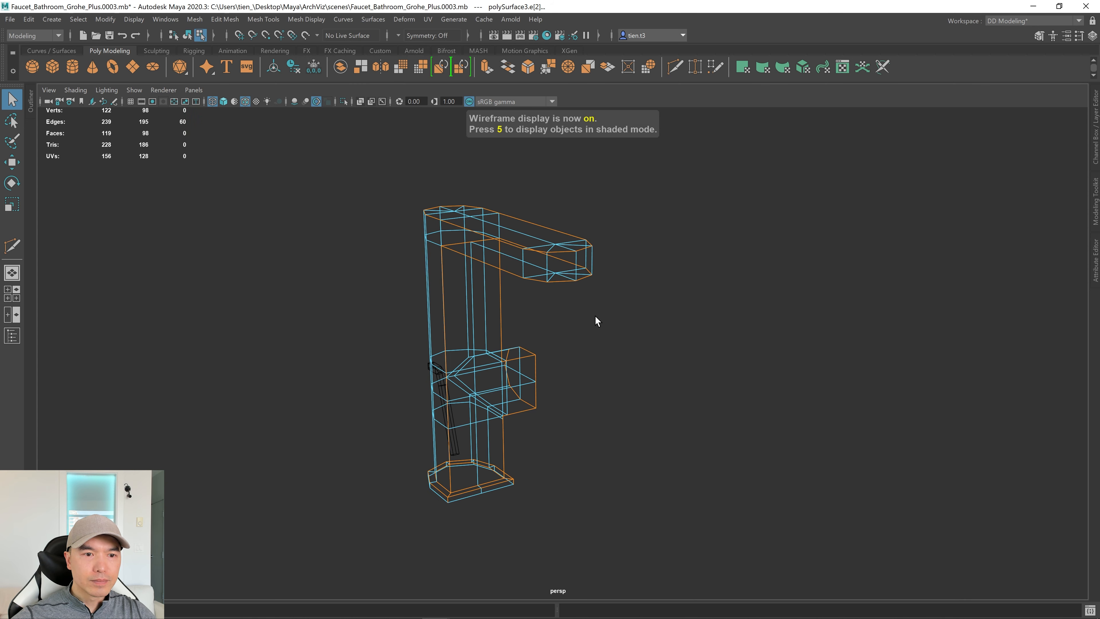
key(5)
mouse_move(599, 328)
alt+mouse_down()
mouse_move(572, 339)
mouse_move(611, 310)
mouse_move(591, 323)
mouse_move(538, 315)
mouse_move(547, 363)
alt+mouse_up()
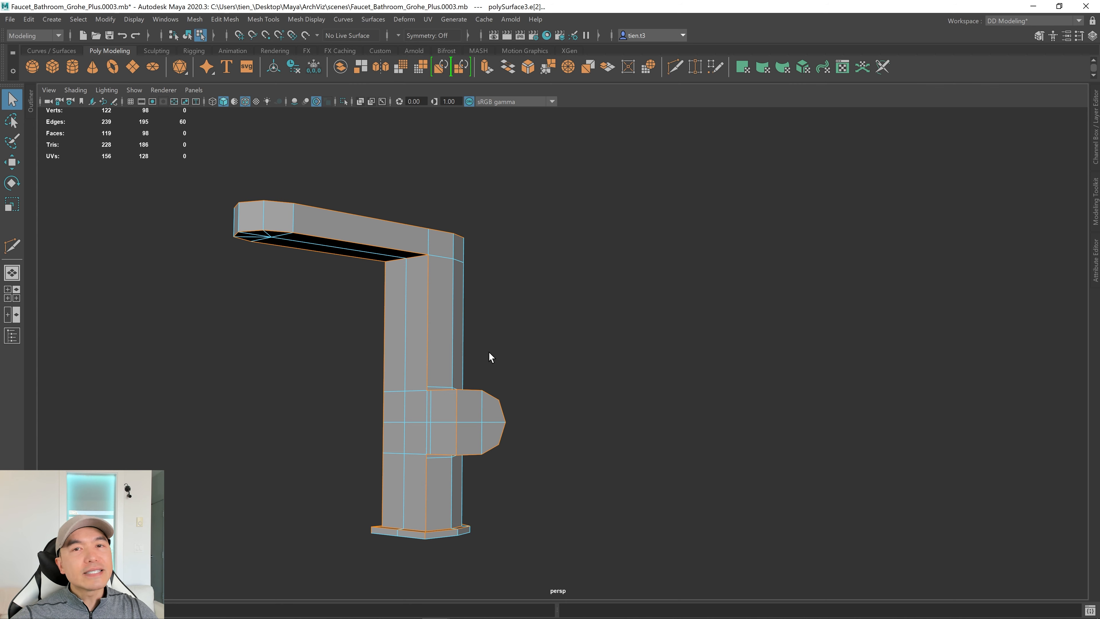
alt+drag(483, 362, 515, 368)
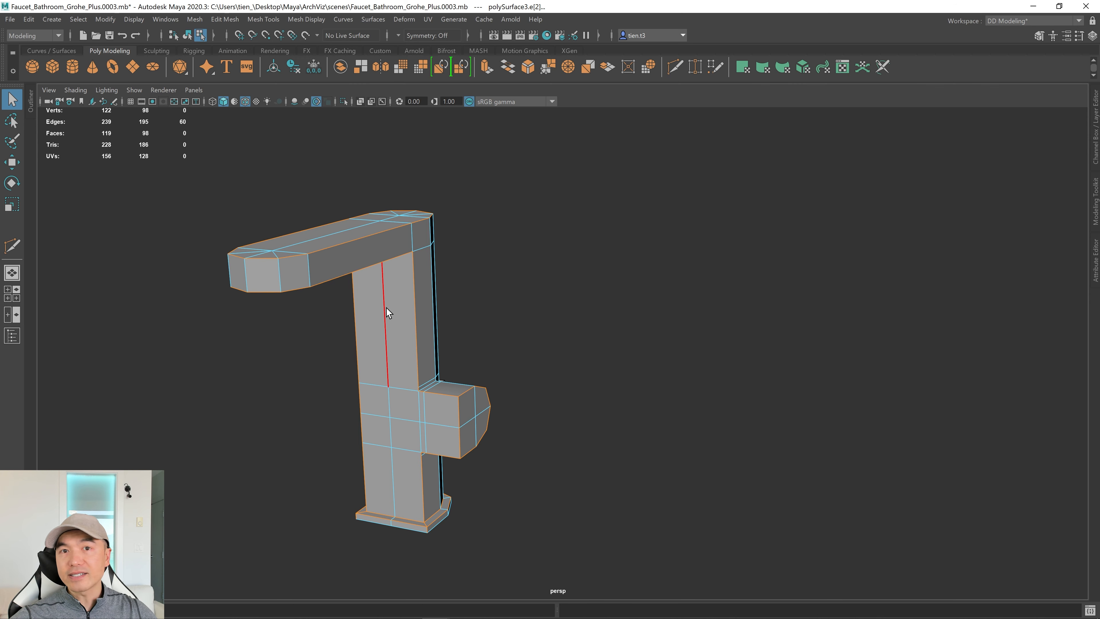
alt+drag(627, 273, 550, 268)
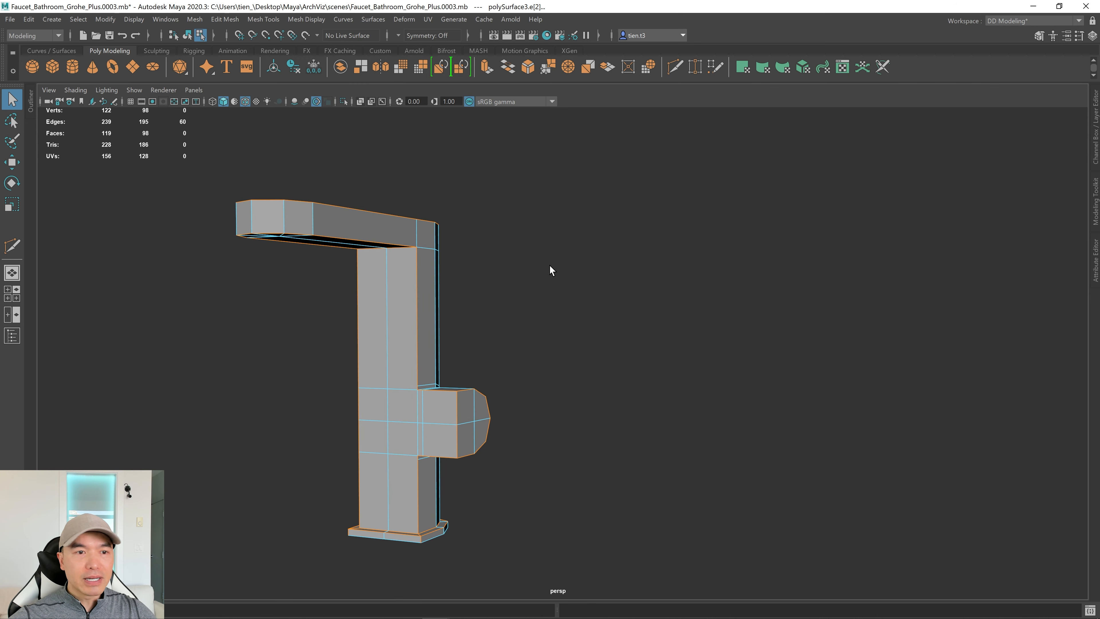
Bevel the 60 edges with Chamfer off and fraction 0.76, then inspect the rounded spout.
shift+right_click(516, 241)
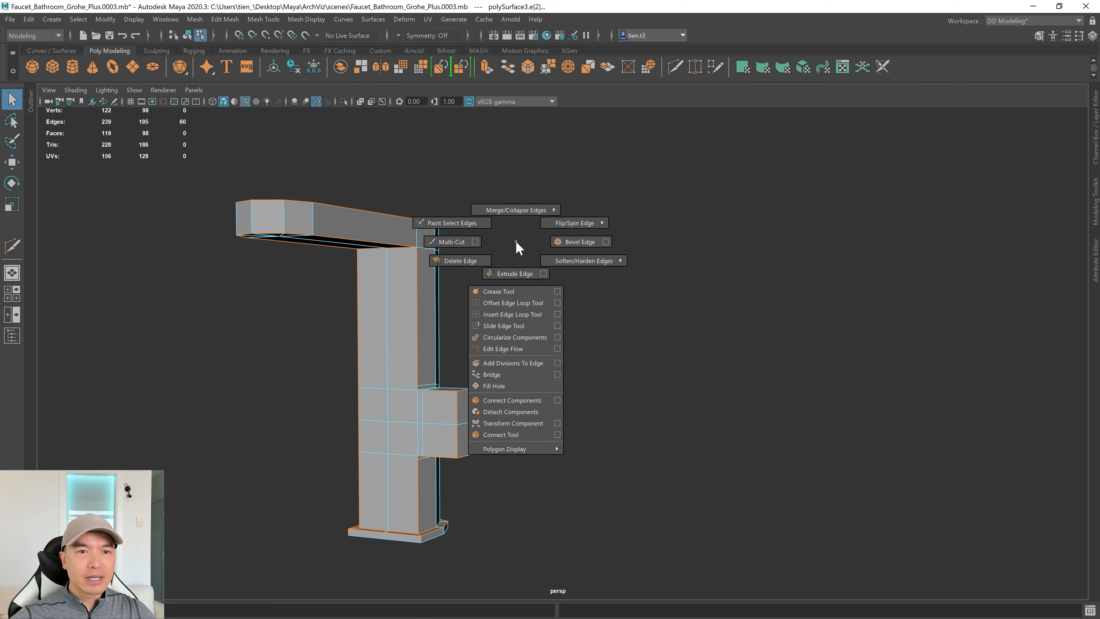
click(562, 246)
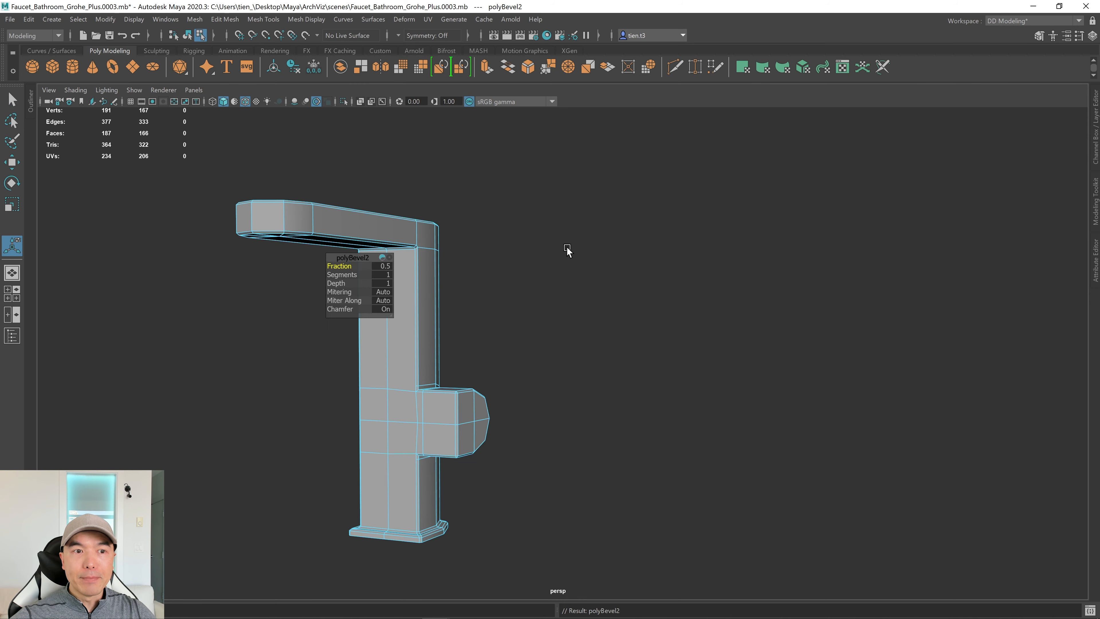
alt+drag(567, 247, 778, 286)
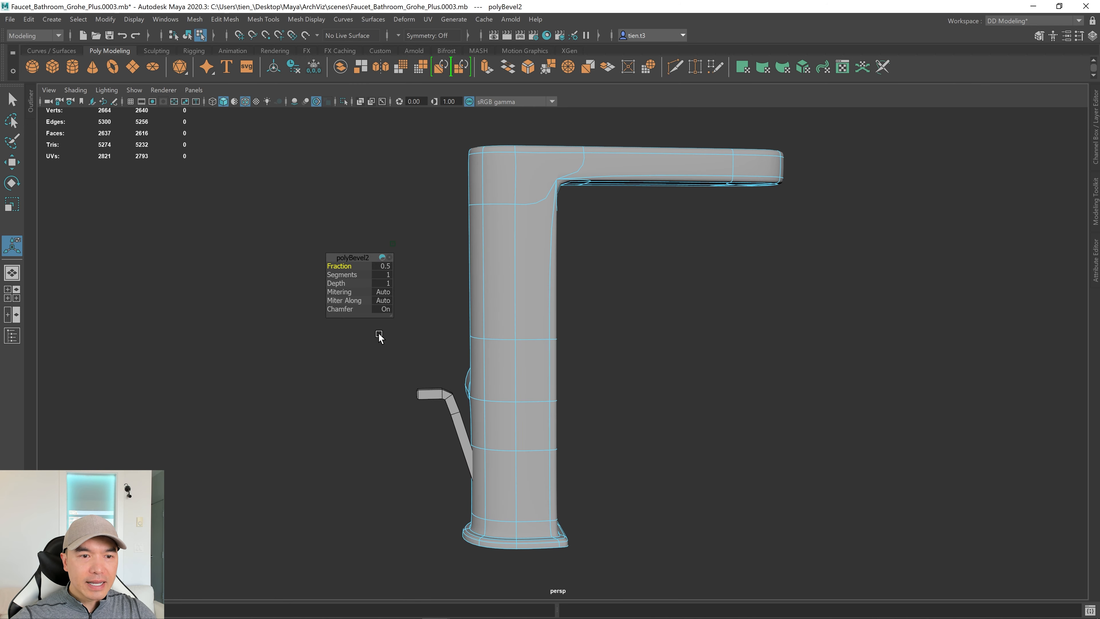
click(386, 309)
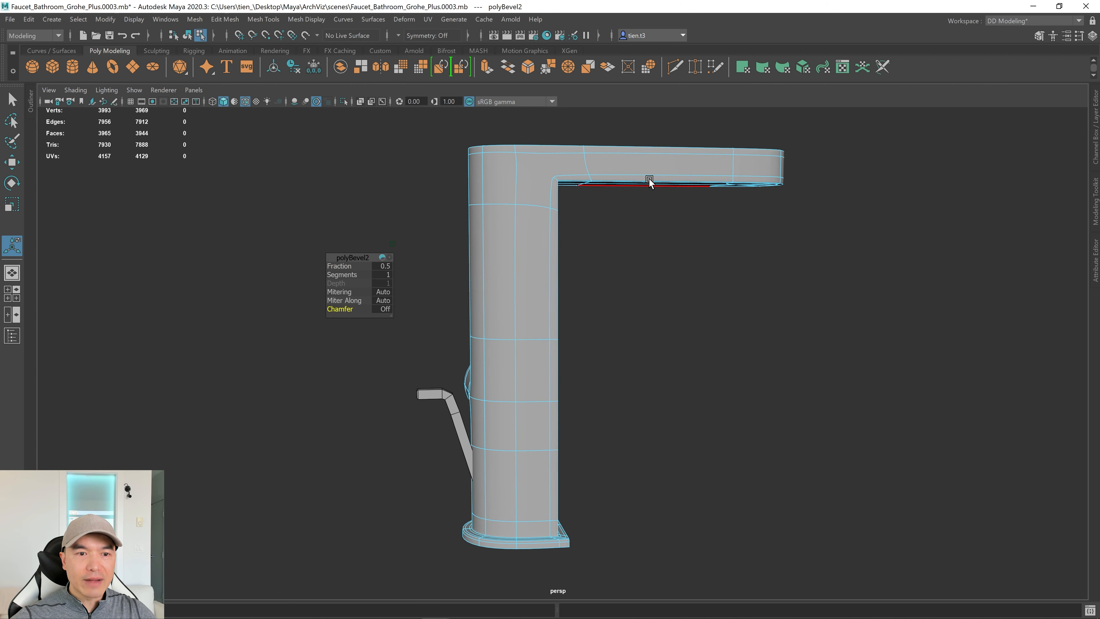
alt+drag(695, 245, 681, 355)
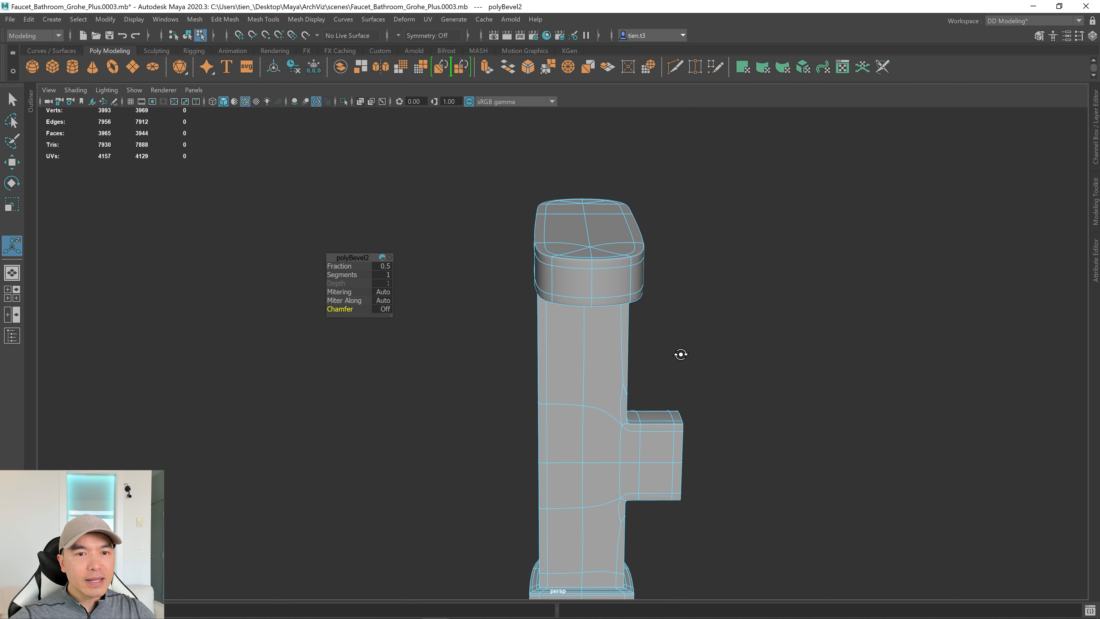
alt+drag(524, 314, 431, 336)
alt+drag(487, 276, 468, 456)
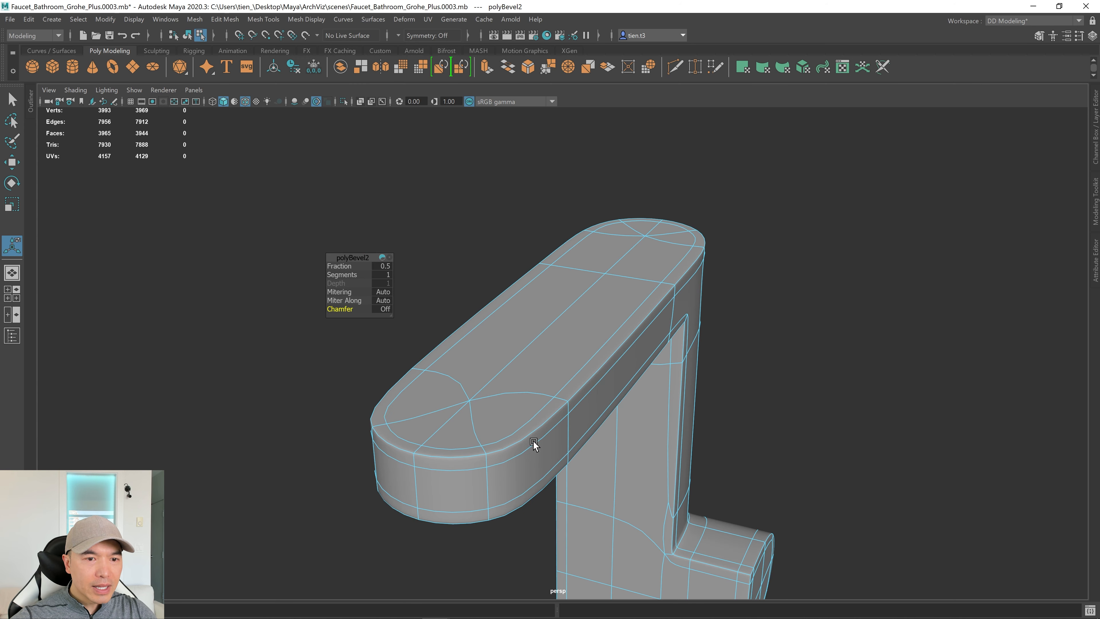
alt+right_drag(534, 444, 631, 423)
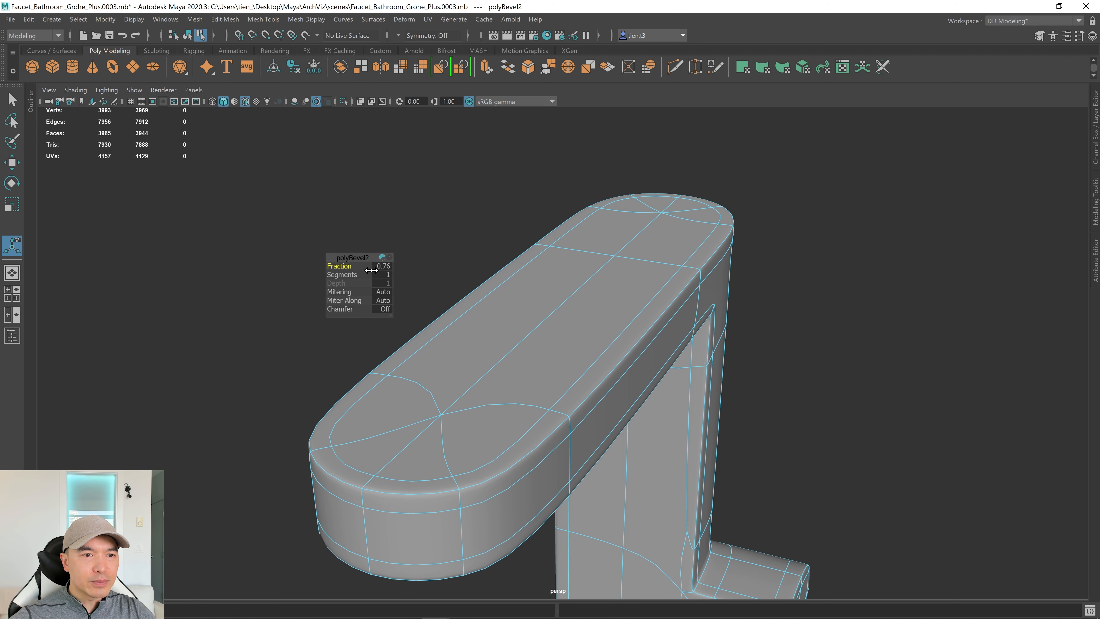
mouse_move(672, 423)
alt+mouse_down()
mouse_move(654, 411)
mouse_move(674, 404)
alt+mouse_up()
scroll(695, 394, down, 4)
Turn off smooth preview and select the whole faucet in Object Mode.
key(1)
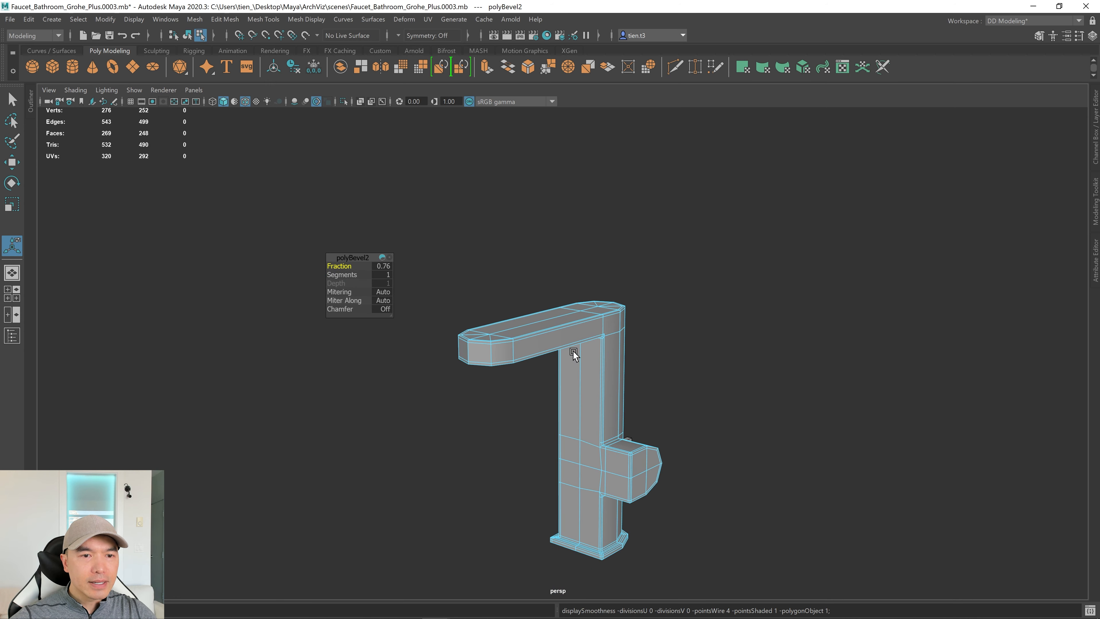
key(q)
right_drag(512, 300, 572, 263)
alt+middle_drag(694, 381, 628, 233)
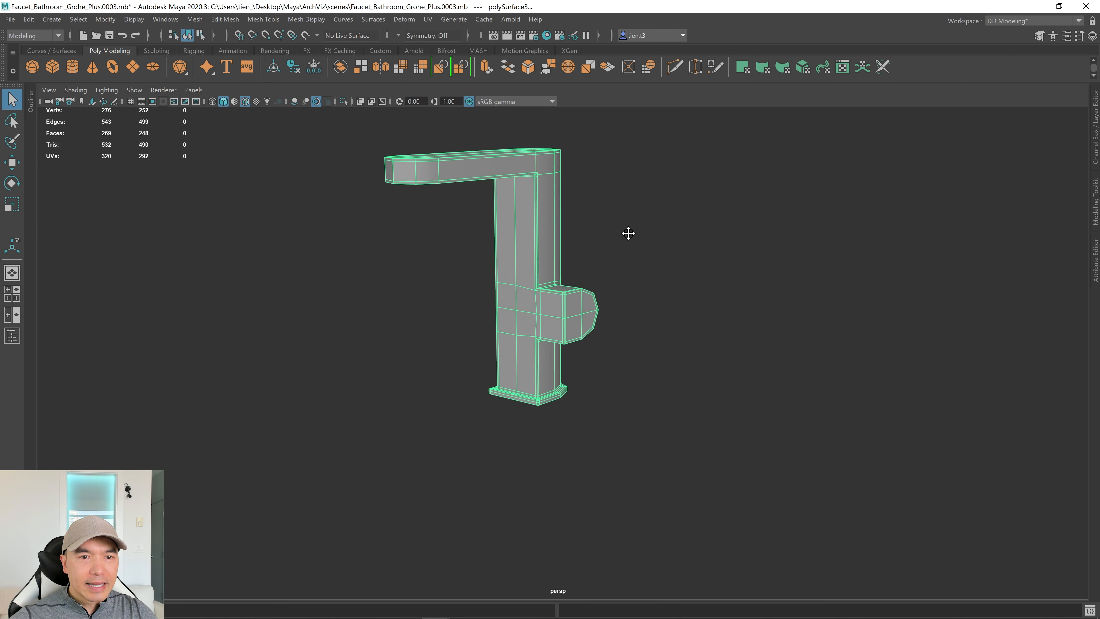
Orbit and zoom around the low-poly faucet to inspect the spout-to-column corner.
alt+drag(427, 312, 448, 317)
alt+middle_drag(480, 298, 438, 413)
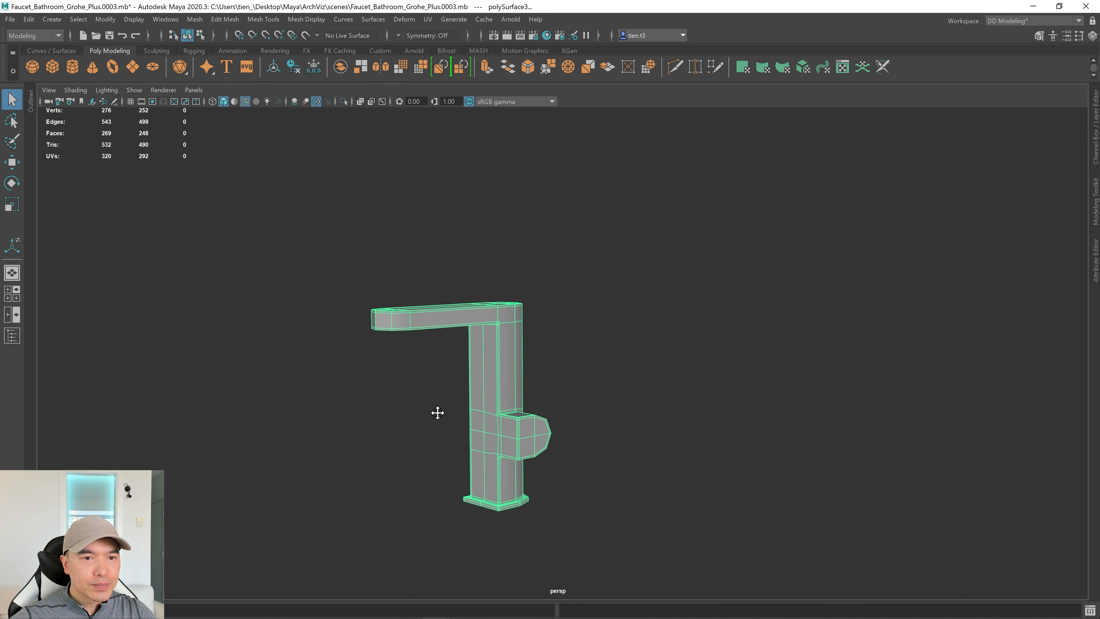
alt+right_drag(437, 414, 843, 407)
alt+middle_drag(603, 419, 672, 398)
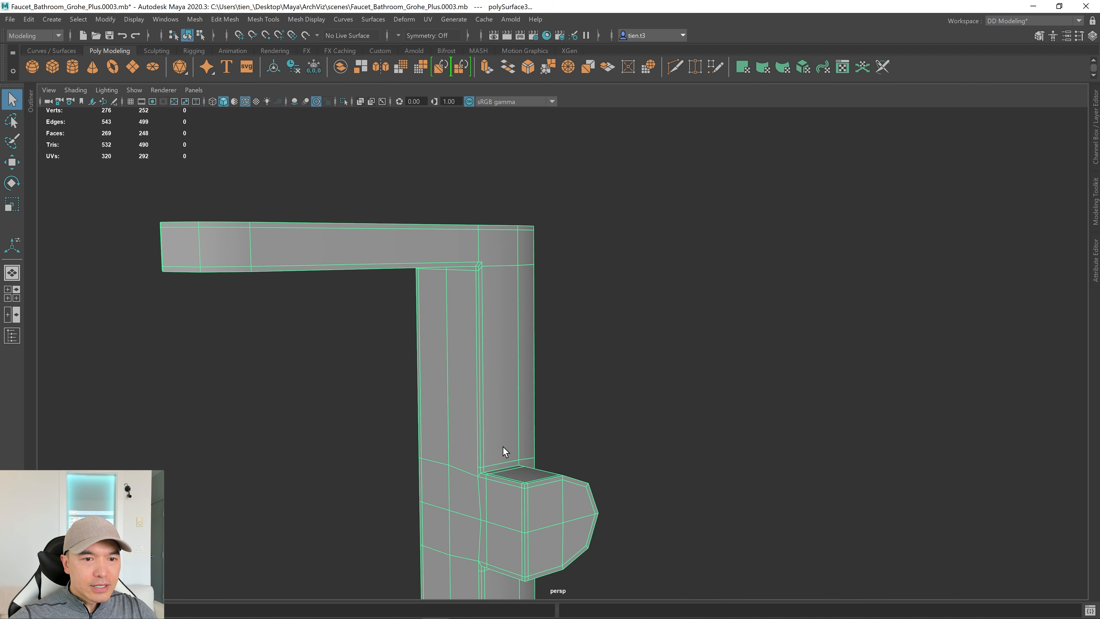
alt+middle_drag(507, 336, 517, 356)
mouse_move(517, 355)
alt+mouse_down()
mouse_move(464, 353)
mouse_move(510, 355)
alt+mouse_up()
alt+drag(726, 422, 584, 300)
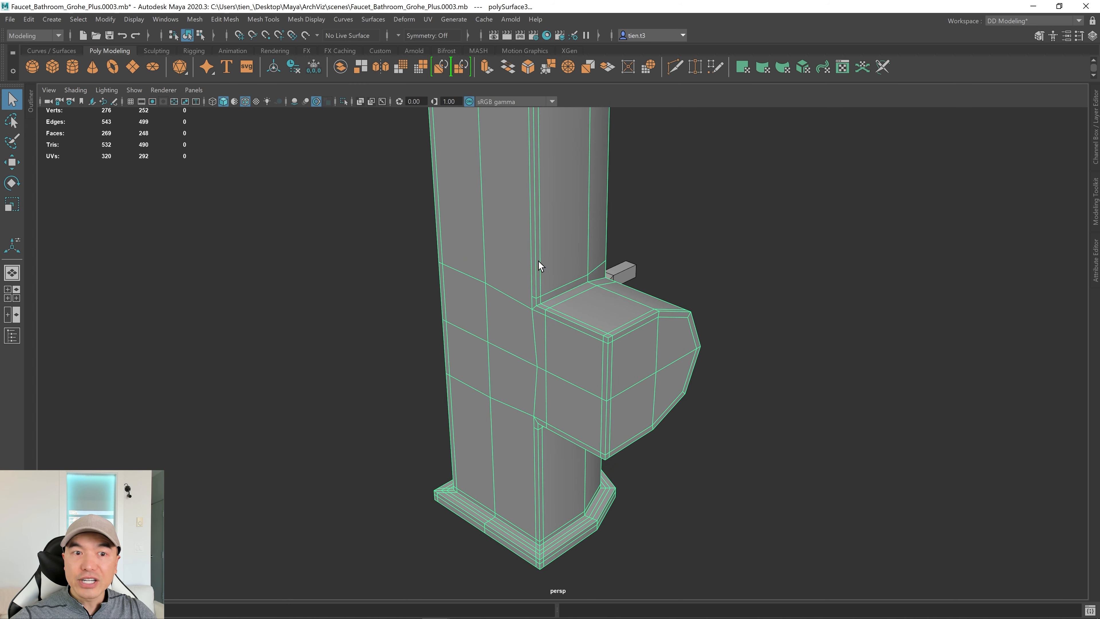
alt+drag(538, 261, 726, 326)
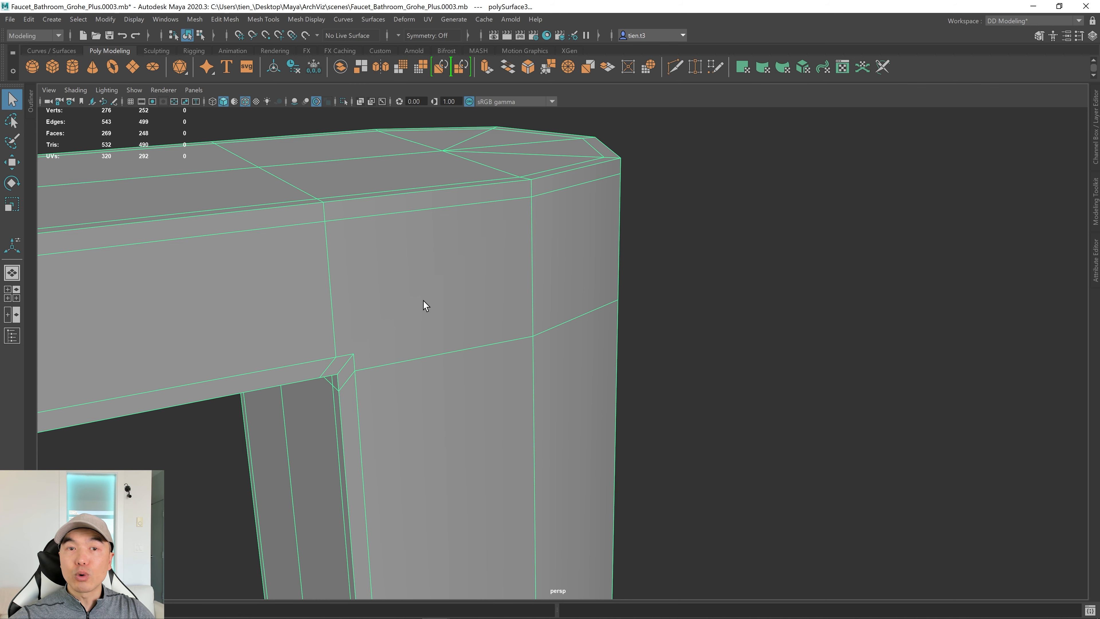
Multi-Cut a diagonal edge across the arm-to-column inner corner and check it smoothed.
shift+right_drag(481, 256, 357, 255)
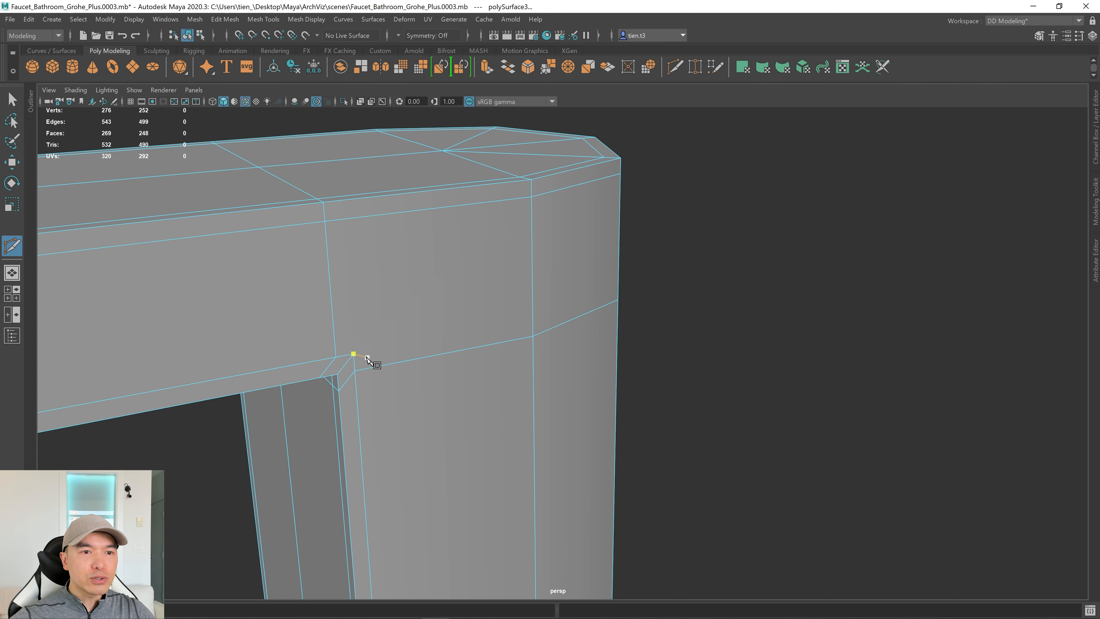
click(354, 355)
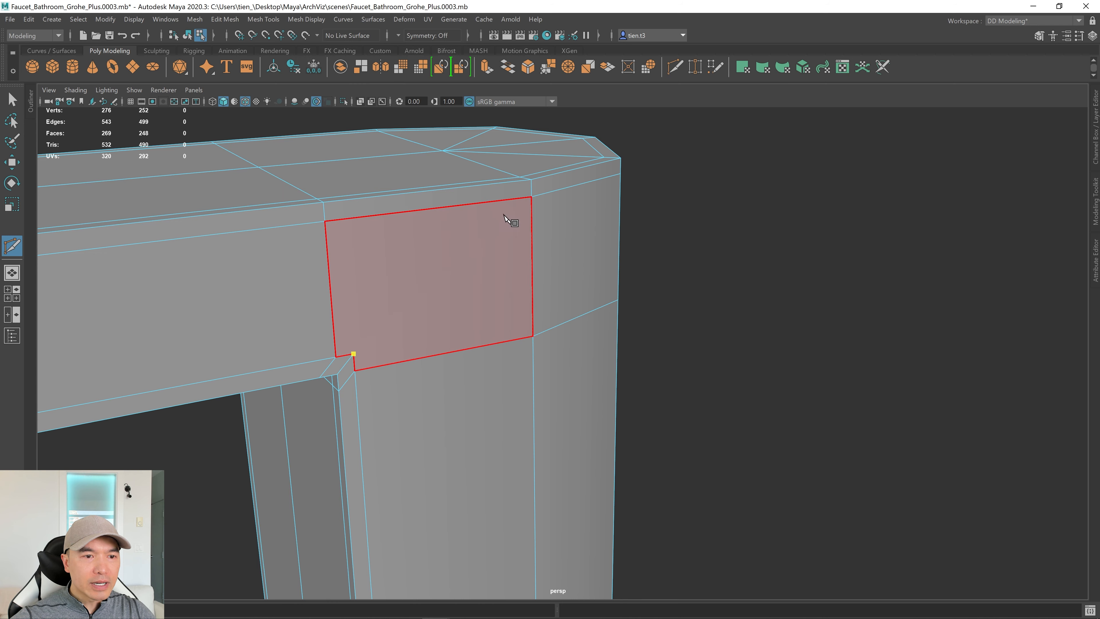
click(532, 198)
click(532, 336)
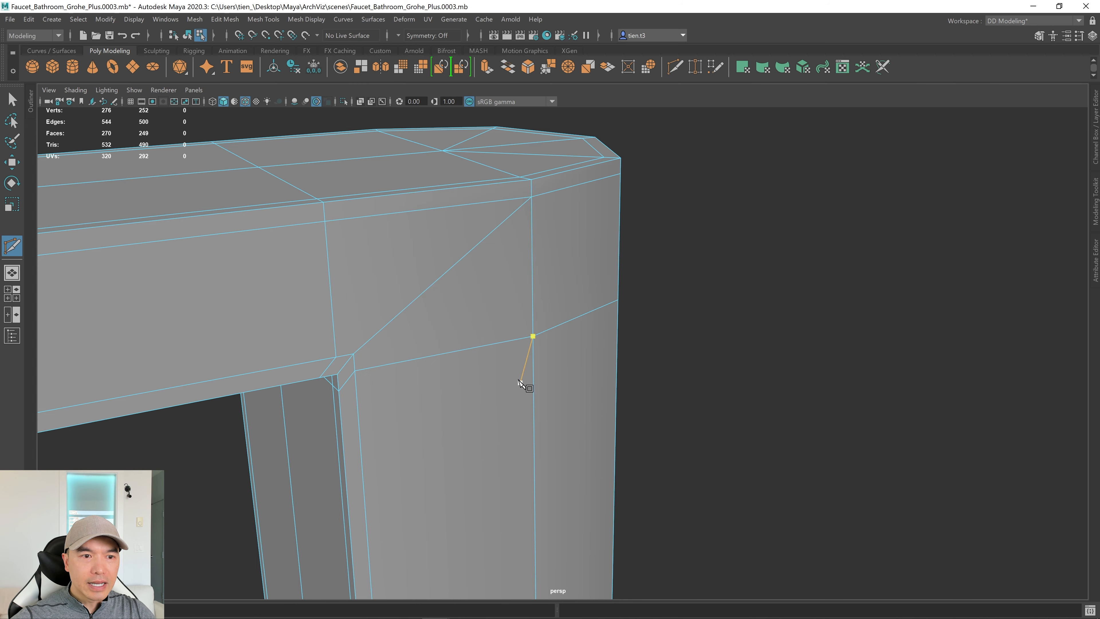
key(Return)
key(3)
key(1)
alt+drag(518, 322, 309, 337)
scroll(468, 368, up, 1)
alt+drag(465, 369, 540, 410)
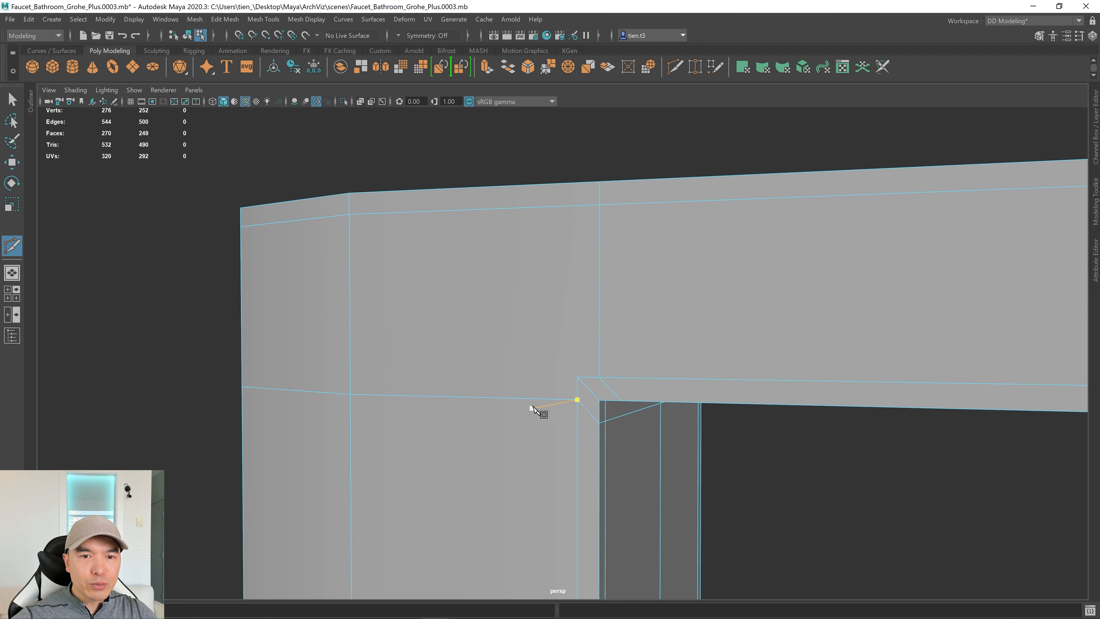
Add a second diagonal edge from the inner corner vertex to the upper vertex.
click(577, 378)
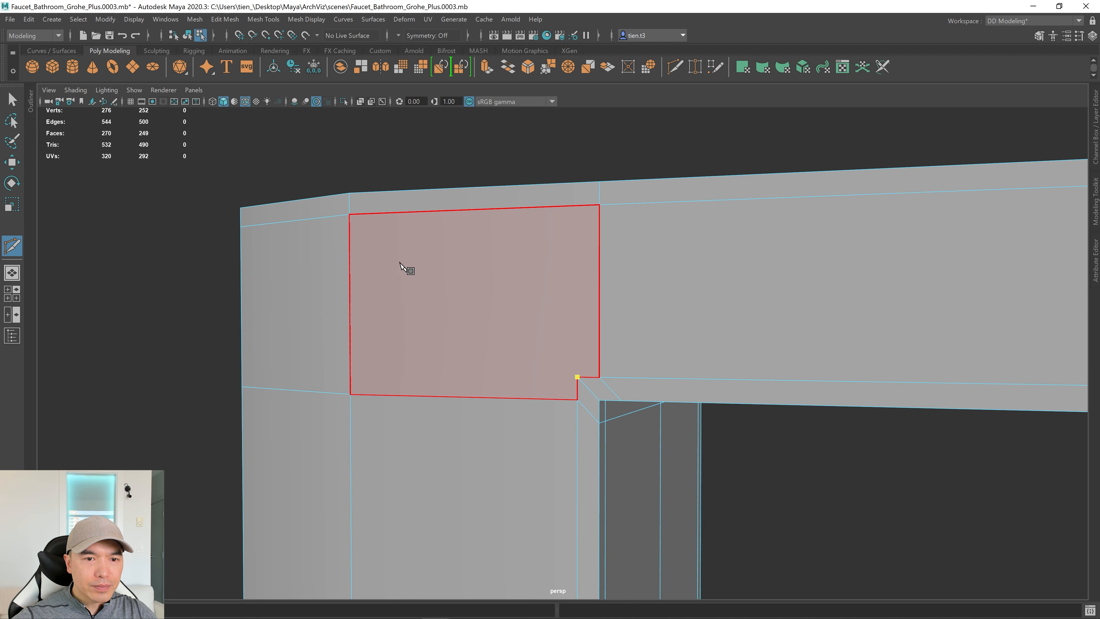
click(349, 215)
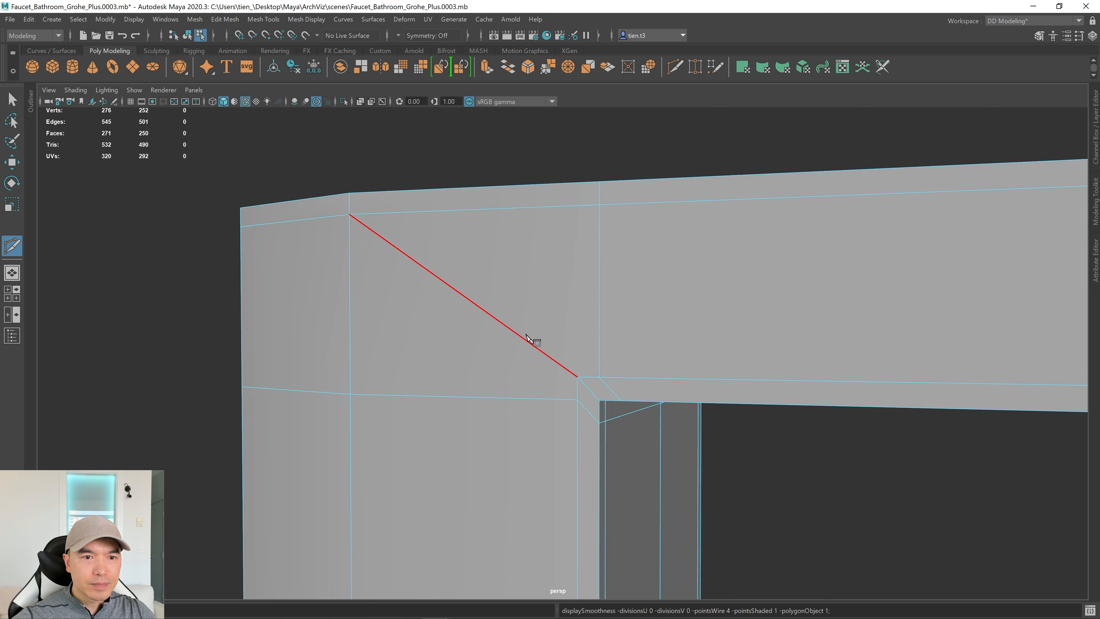
key(Return)
scroll(597, 381, down, 3)
alt+drag(597, 381, 351, 300)
scroll(351, 300, up, 3)
Cut a new edge above the lever block, from its corner to the left vertex.
click(535, 320)
key(BackSpace)
alt+drag(491, 359, 484, 275)
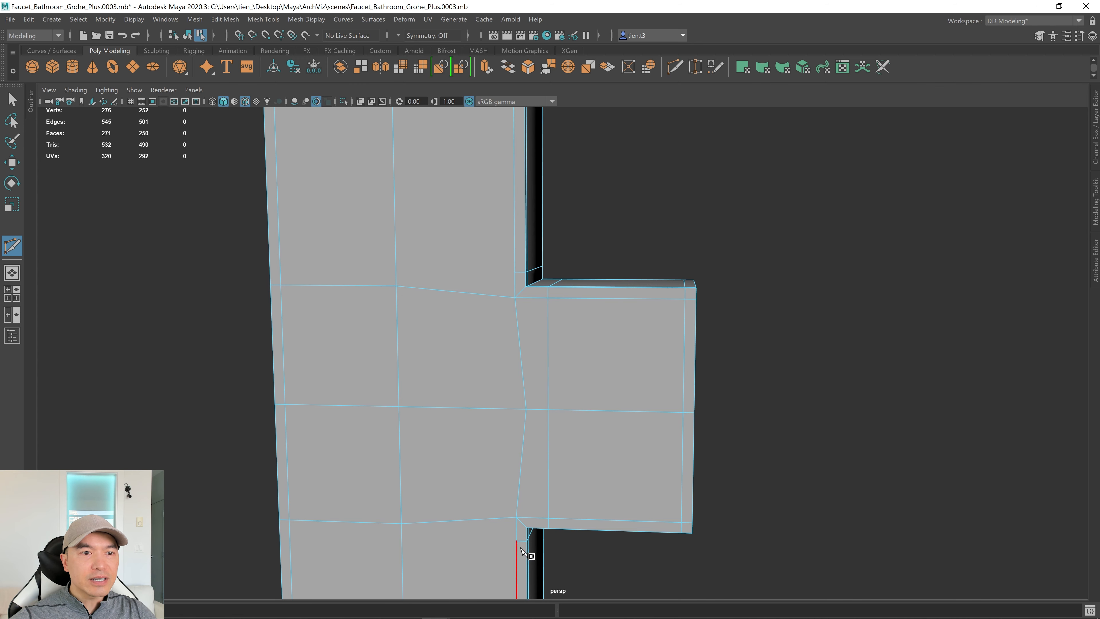
click(548, 410)
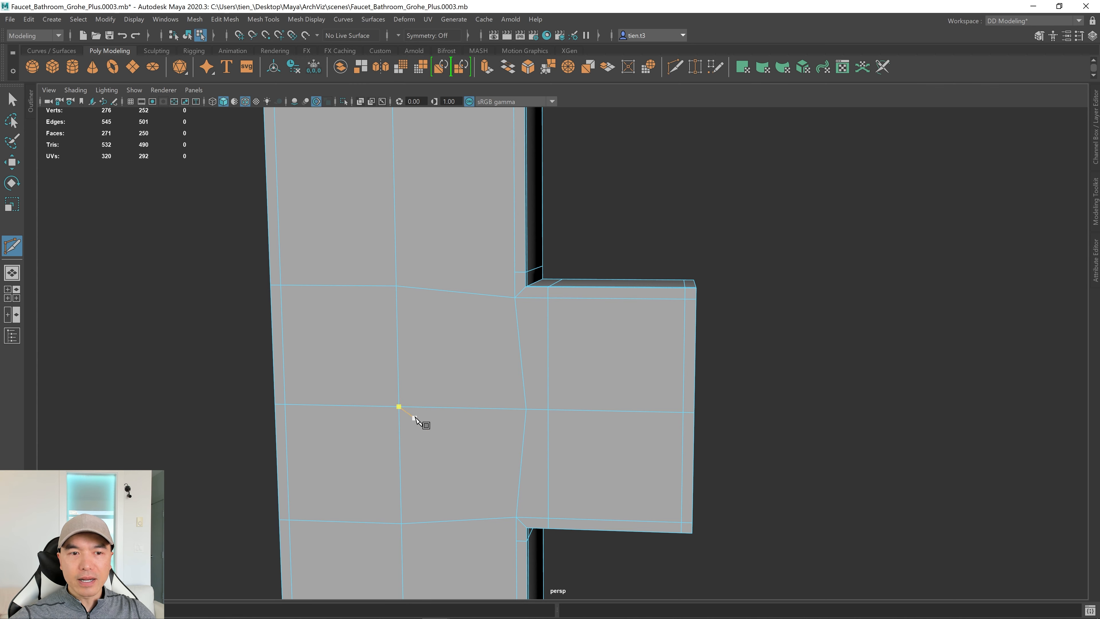
alt+drag(422, 422, 405, 393)
mouse_move(473, 381)
alt+mouse_down()
mouse_move(388, 373)
mouse_move(498, 388)
mouse_move(491, 383)
alt+mouse_up()
alt+middle_drag(515, 328, 506, 384)
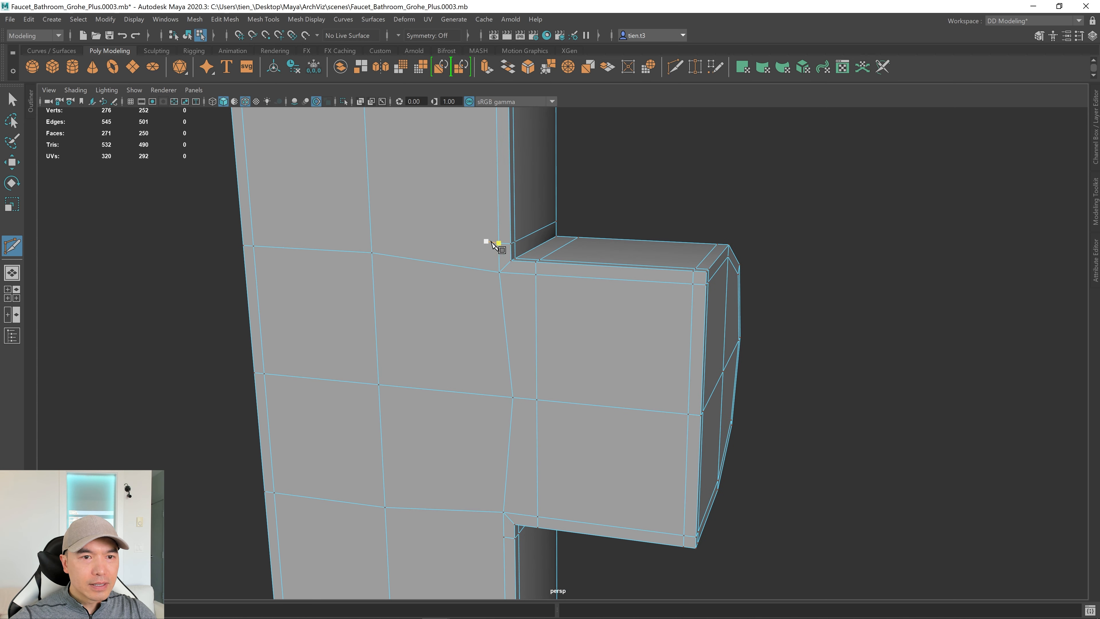
click(371, 252)
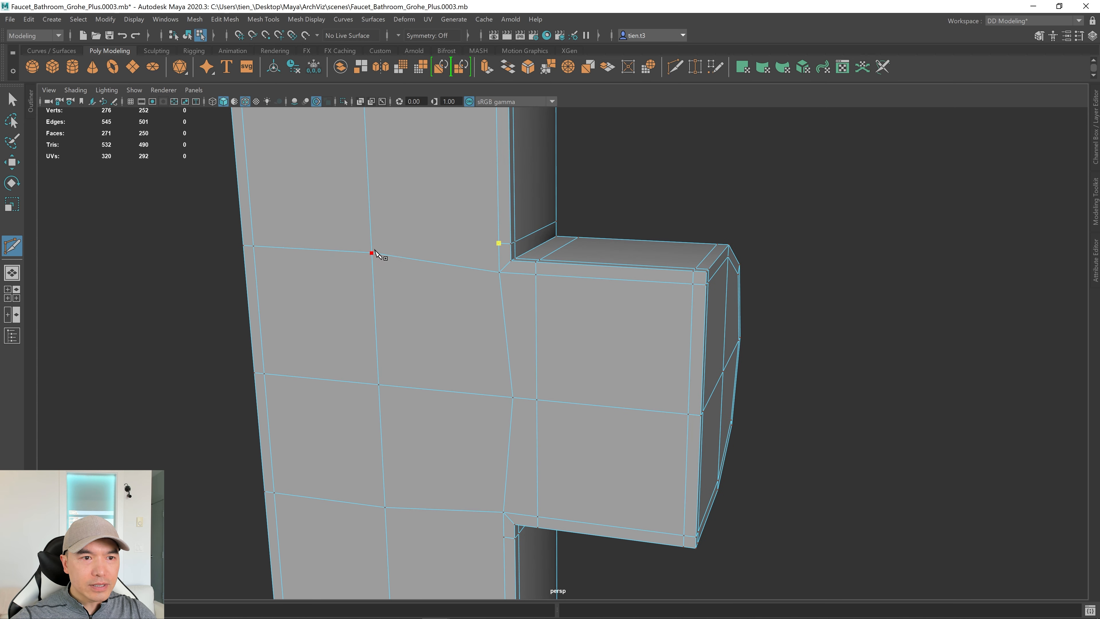
right_click(373, 253)
Cut a matching edge below the lever block, from its lower corner leftward.
alt+middle_drag(509, 458, 490, 300)
alt+drag(490, 300, 533, 427)
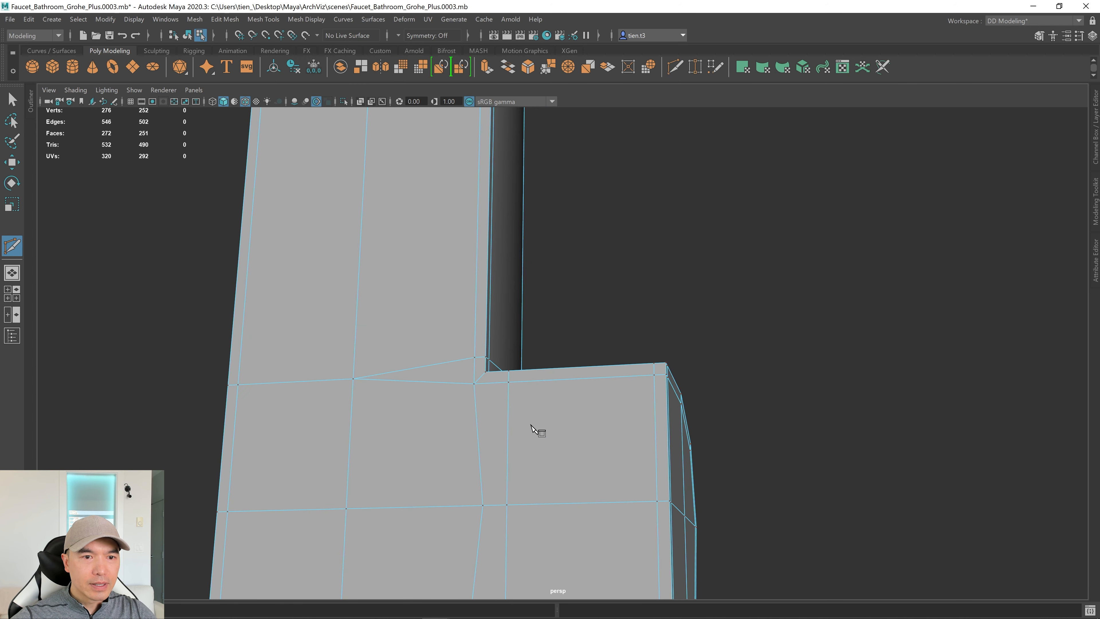
alt+middle_drag(533, 427, 568, 162)
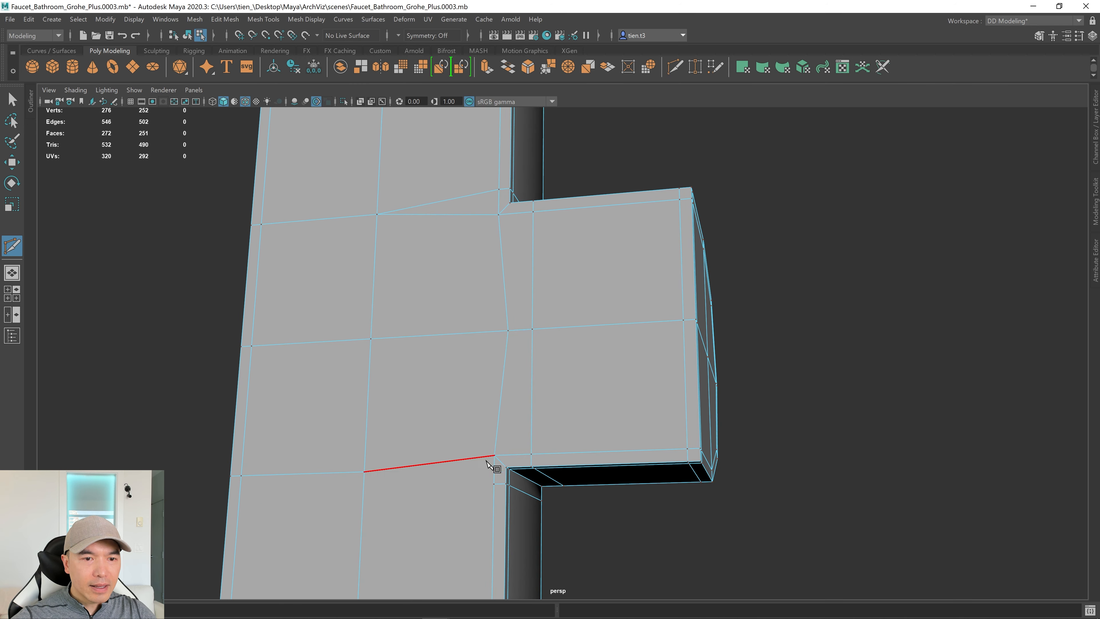
click(494, 484)
click(364, 471)
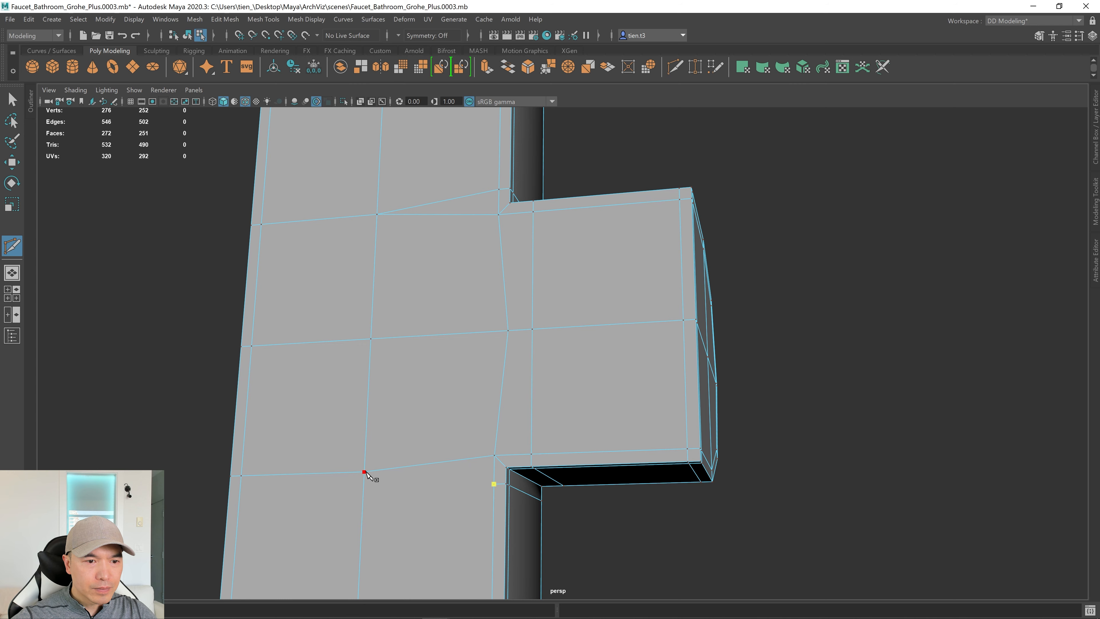
right_click(372, 461)
scroll(372, 461, down, 2)
alt+drag(430, 346, 432, 334)
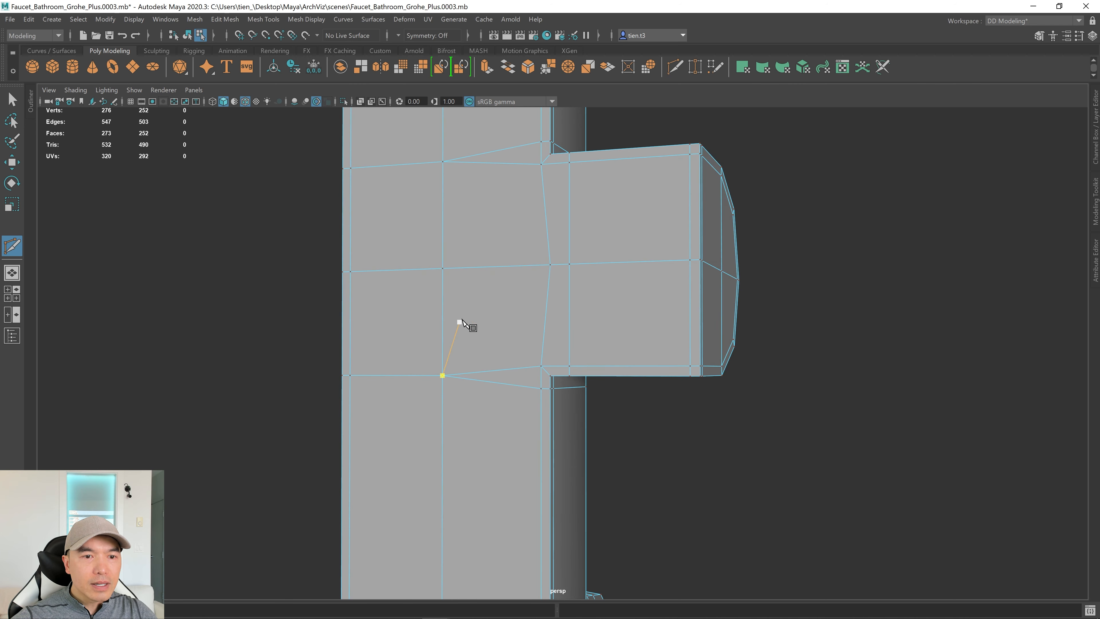
Preview the junction smoothed and try several cut points around the lever block, discarding each.
key(3)
alt+drag(524, 239, 479, 336)
alt+middle_drag(530, 272, 491, 446)
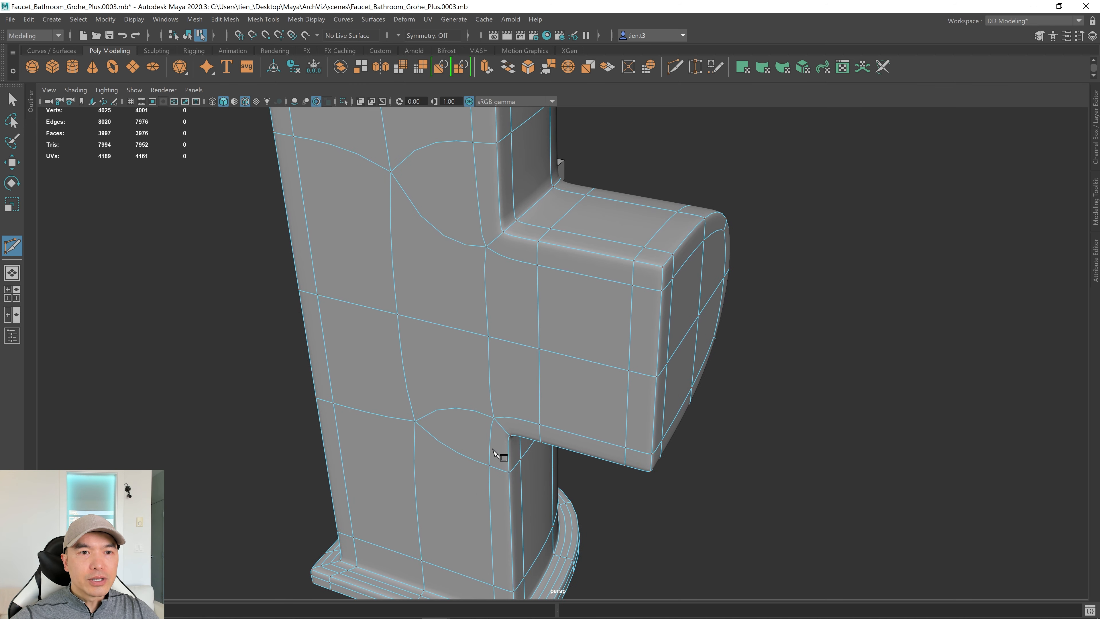
alt+drag(499, 397, 507, 391)
click(482, 389)
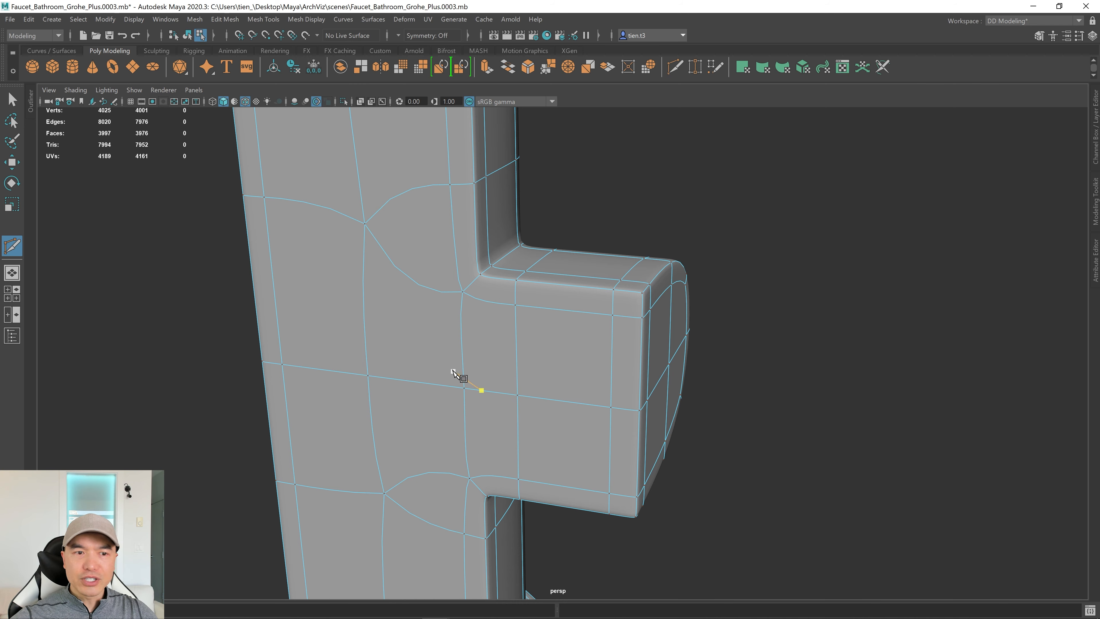
key(BackSpace)
click(468, 285)
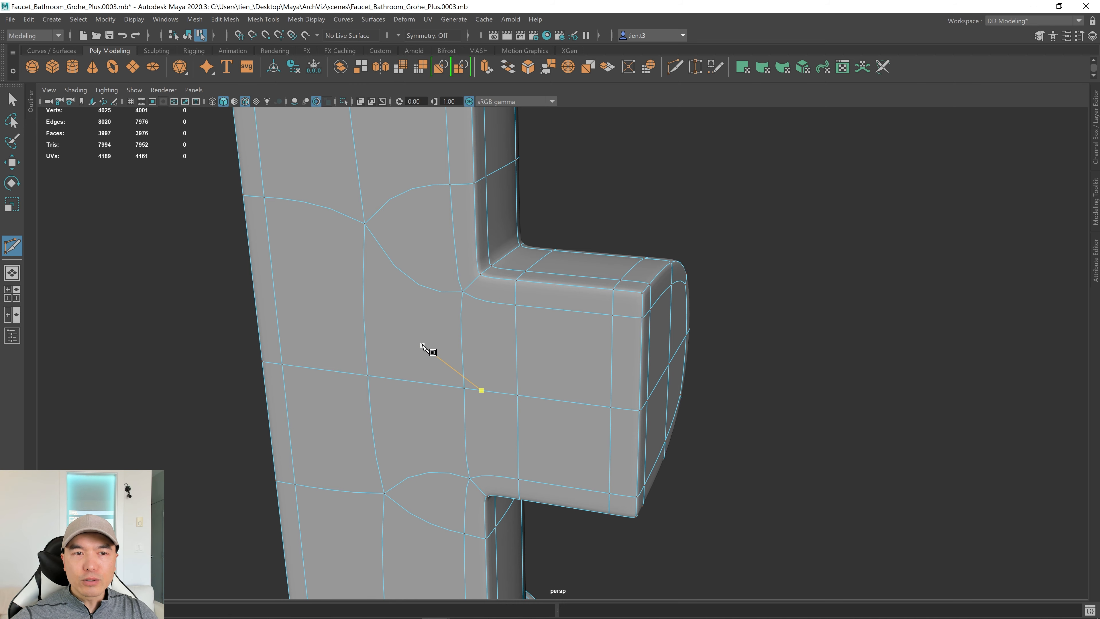
key(BackSpace)
click(368, 375)
alt+drag(369, 375, 406, 353)
key(BackSpace)
click(423, 312)
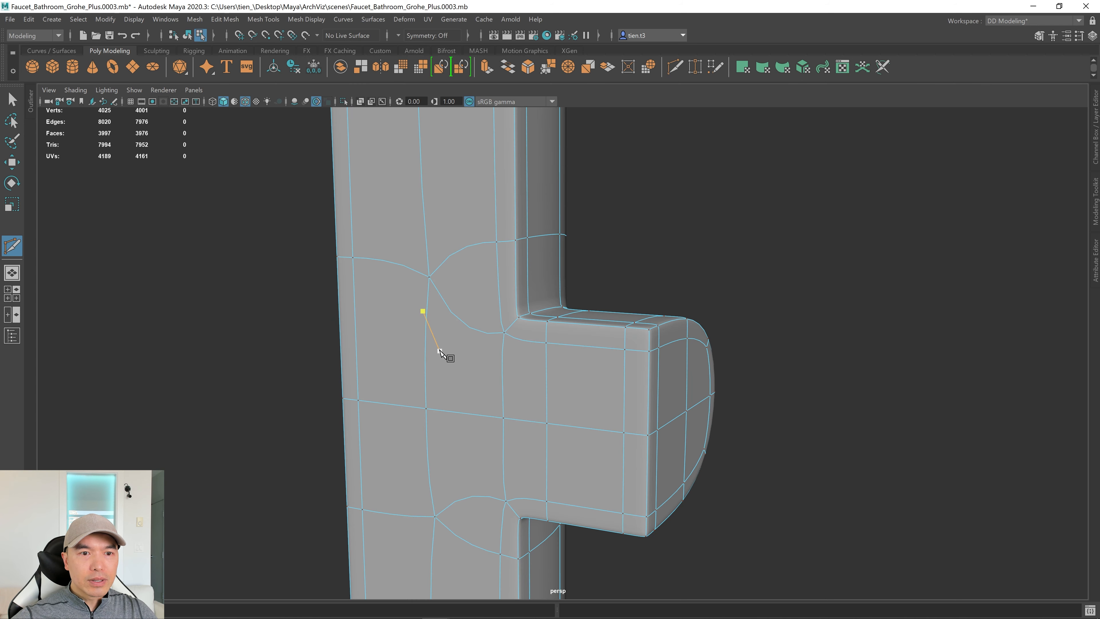
key(BackSpace)
click(518, 419)
alt+drag(516, 400, 503, 406)
key(BackSpace)
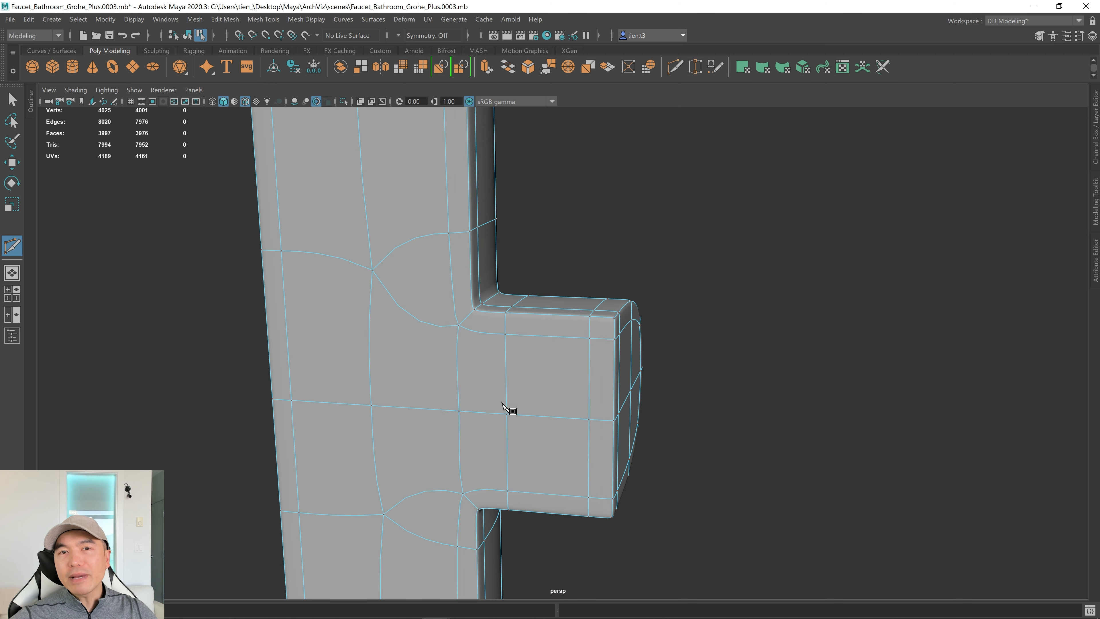
click(475, 412)
With smoothing off, cut a vertical edge down the column from top to bottom edge.
key(1)
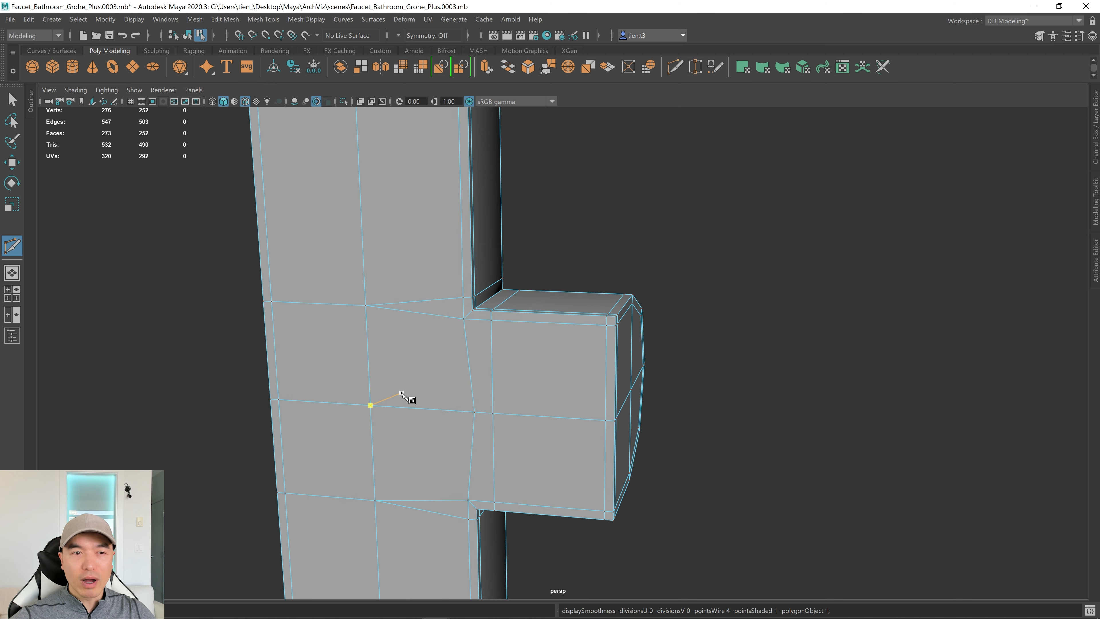
alt+drag(391, 358, 488, 289)
key(BackSpace)
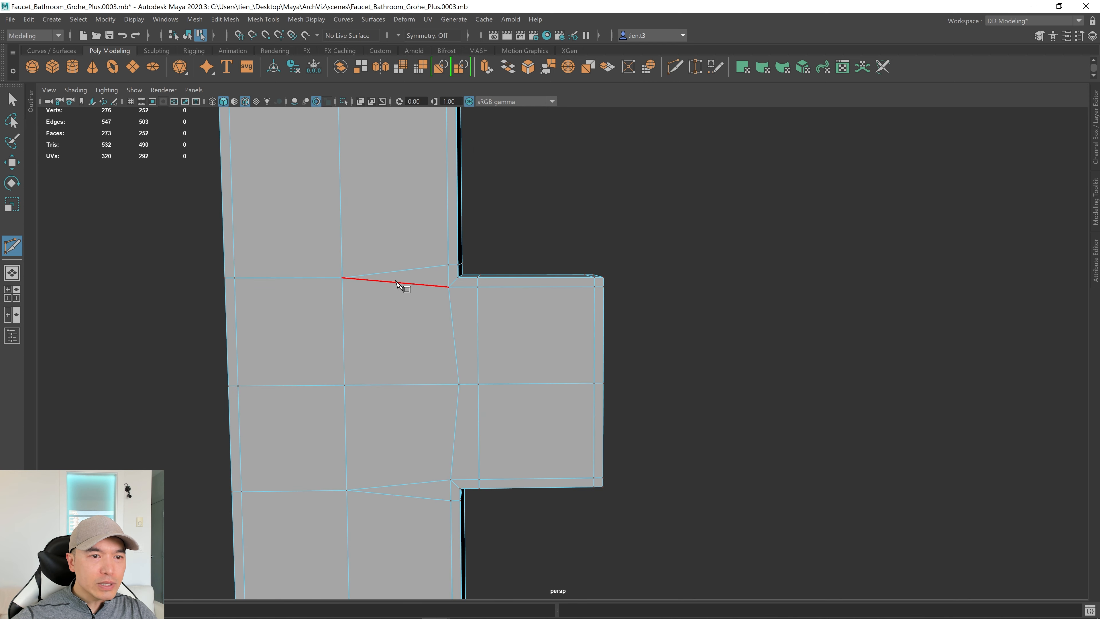
click(394, 283)
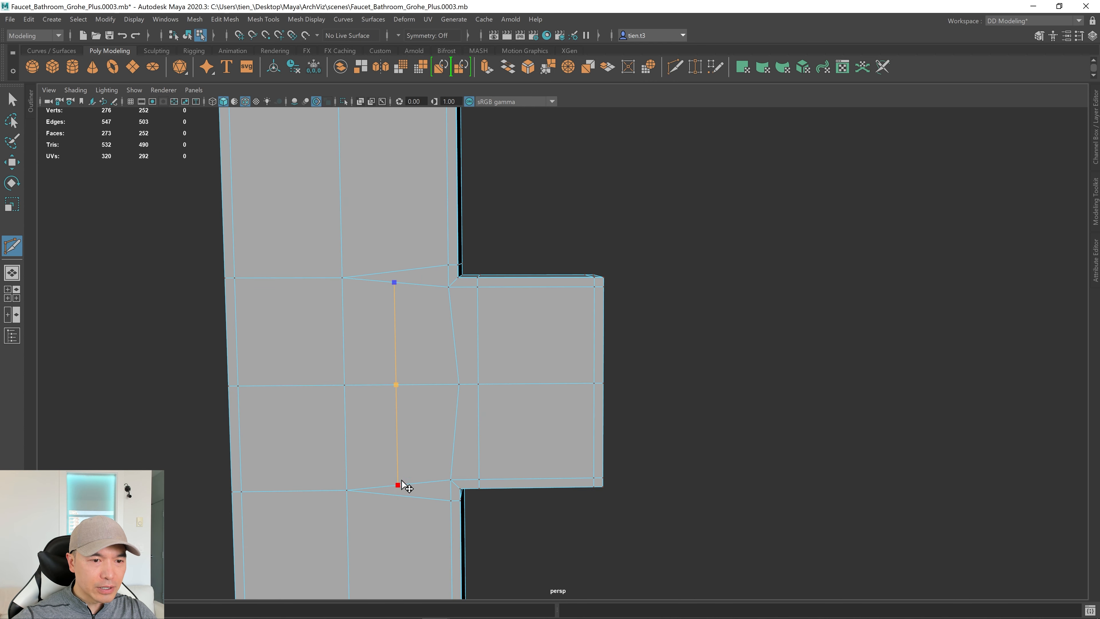
click(398, 486)
key(q)
alt+drag(503, 421, 466, 408)
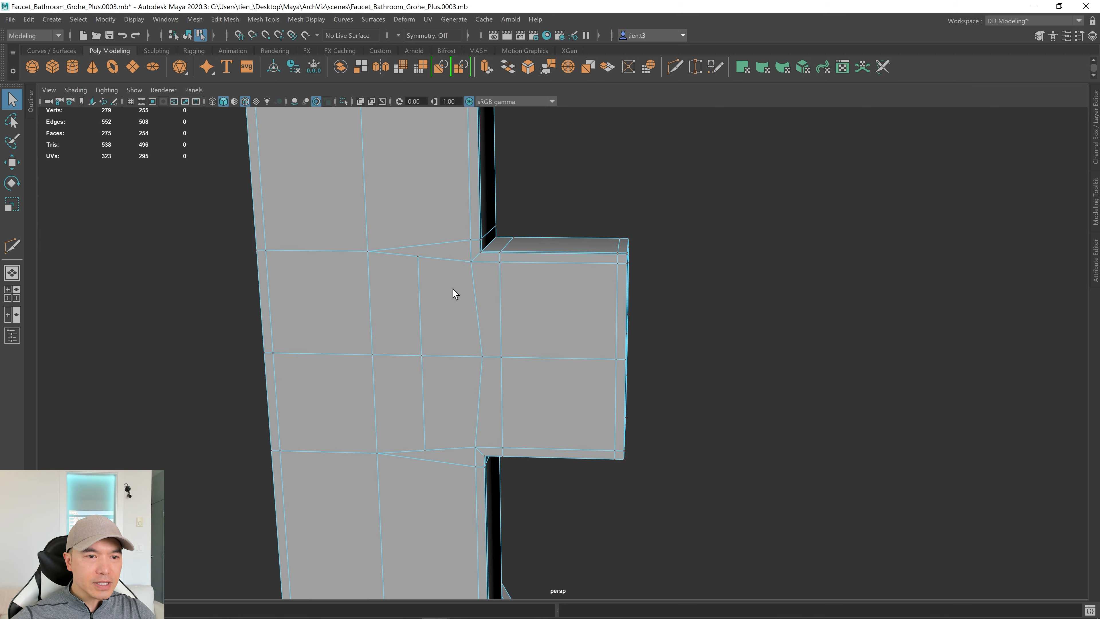
Select the vertex at the top of the new cut and try scaling and sliding it.
right_drag(437, 285, 394, 277)
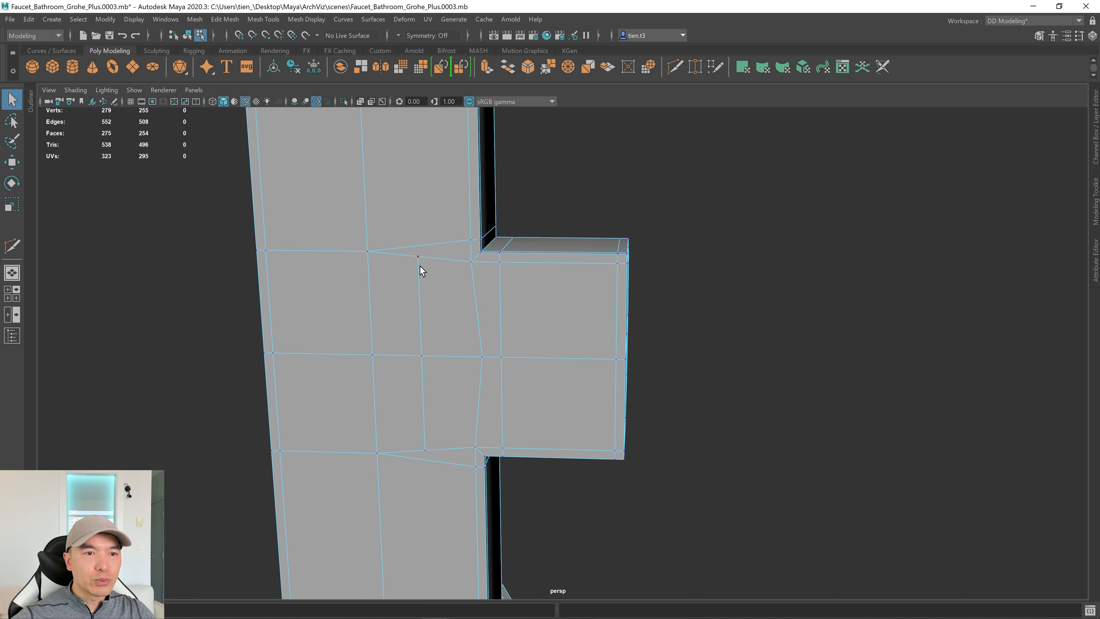
click(417, 256)
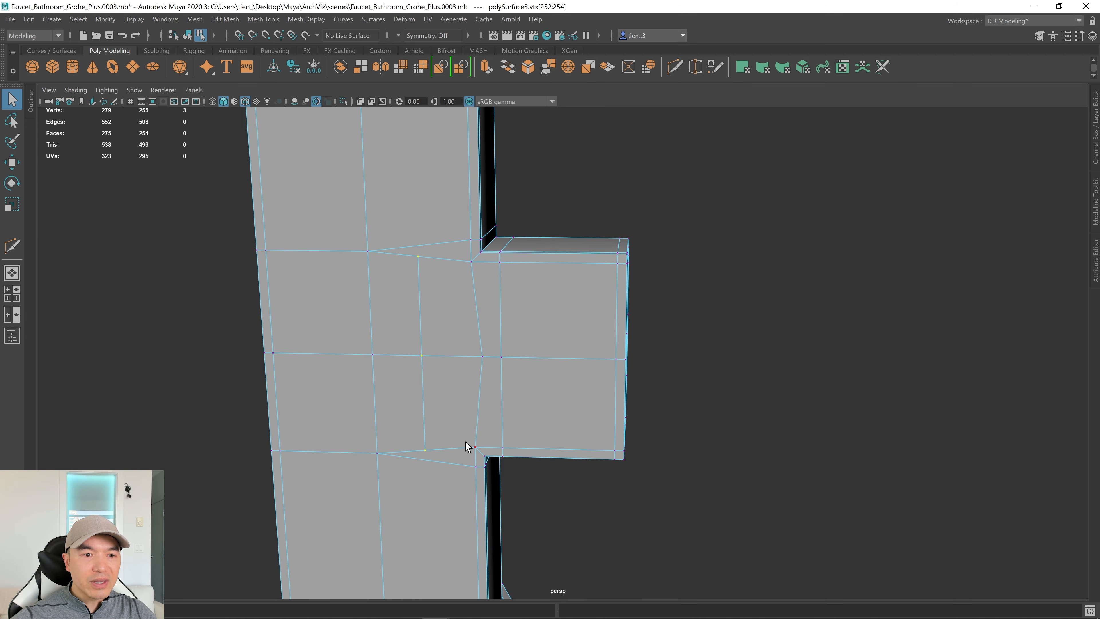
alt+drag(481, 430, 481, 417)
key(r)
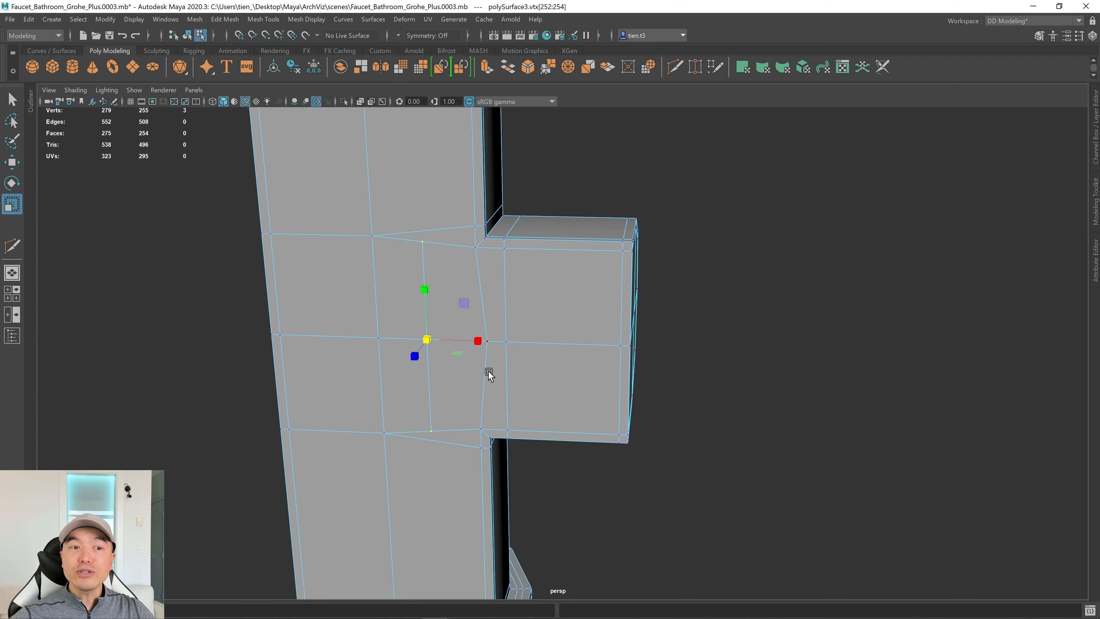
key(Escape)
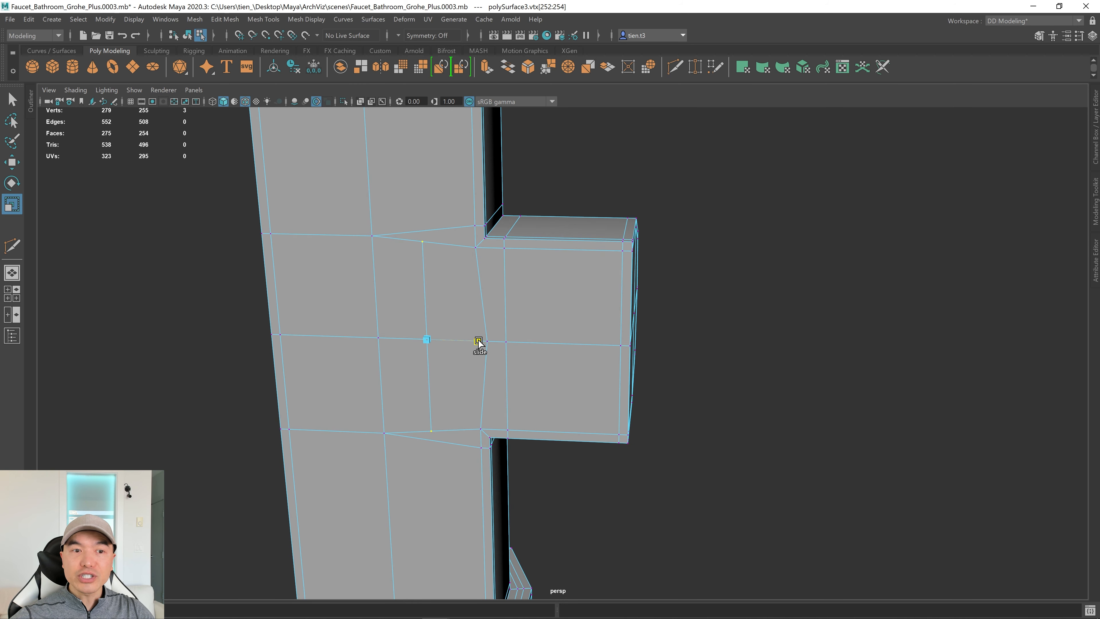
key(r)
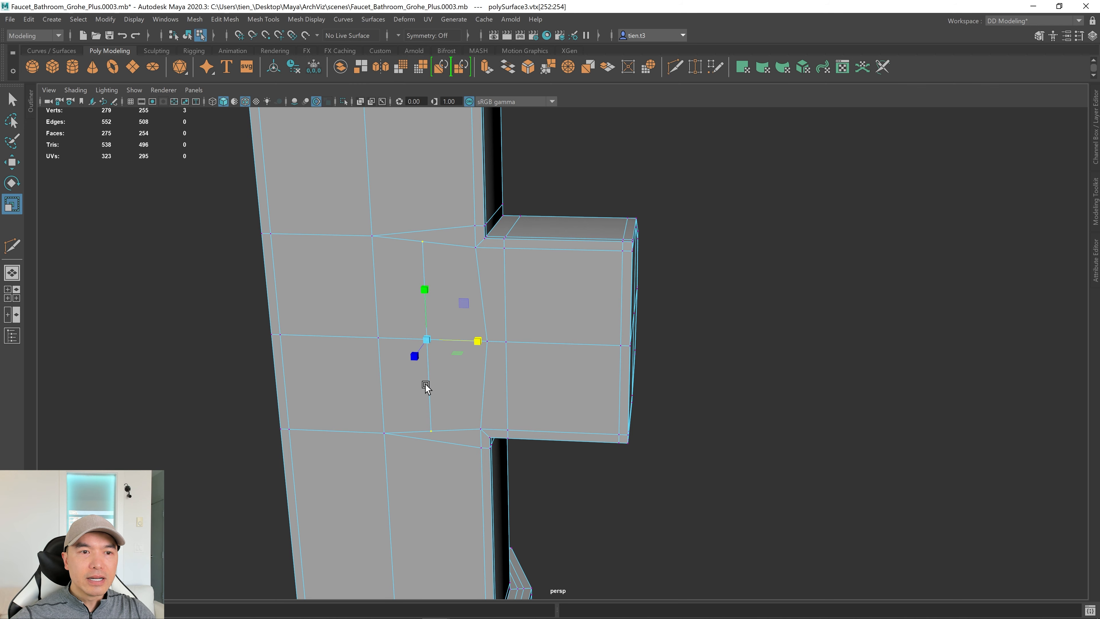
alt+drag(426, 385, 442, 372)
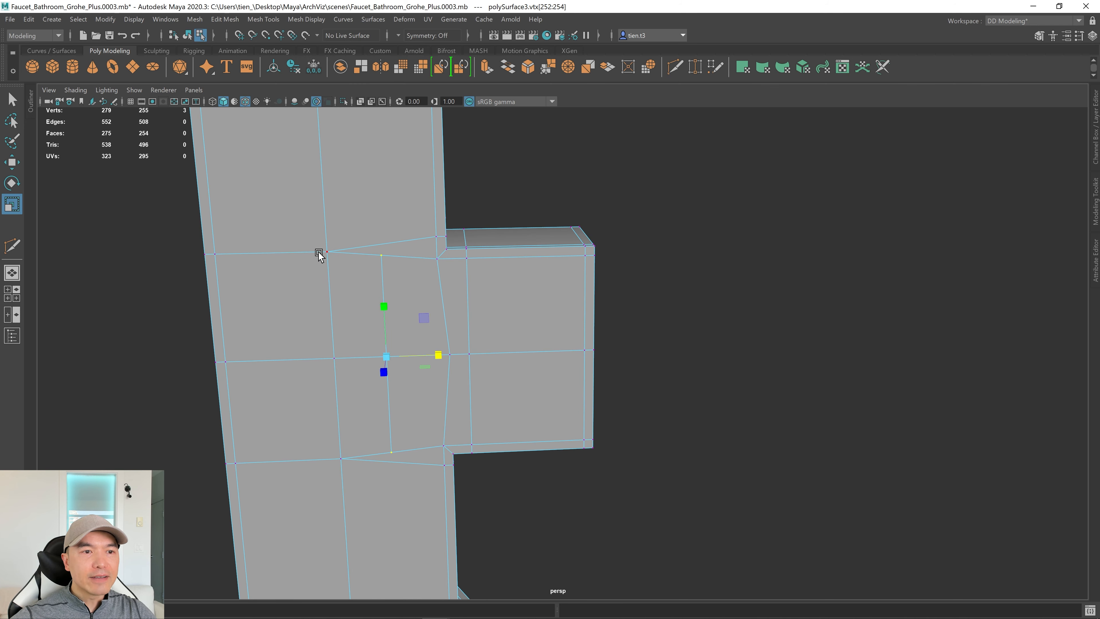
Raise a vertex above the spout junction, then lower it back slightly.
click(326, 250)
key(w)
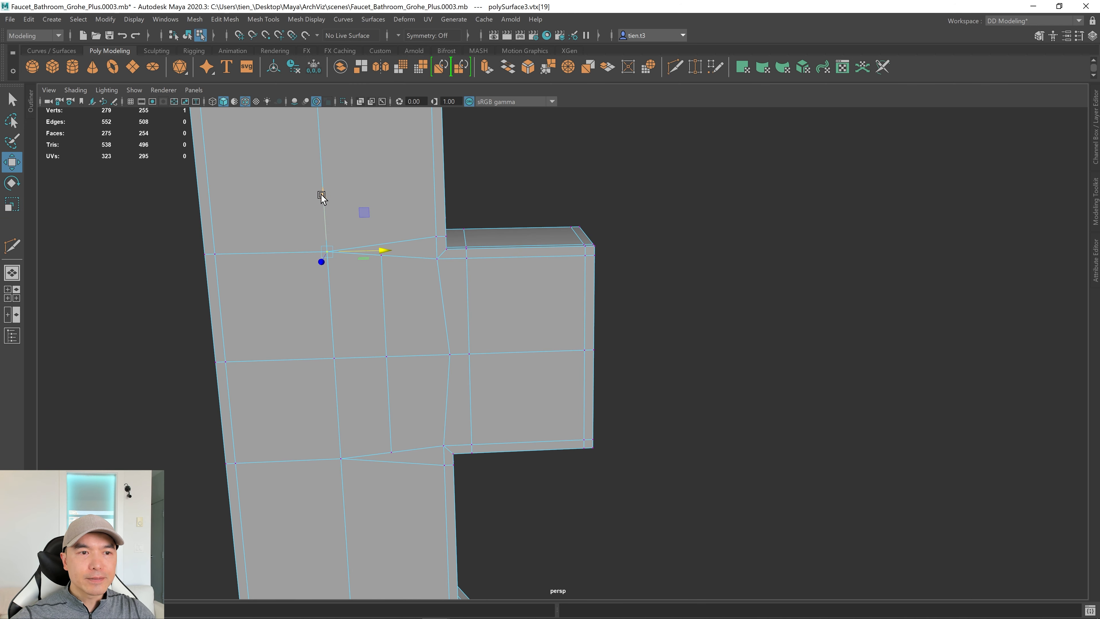
drag(321, 196, 321, 170)
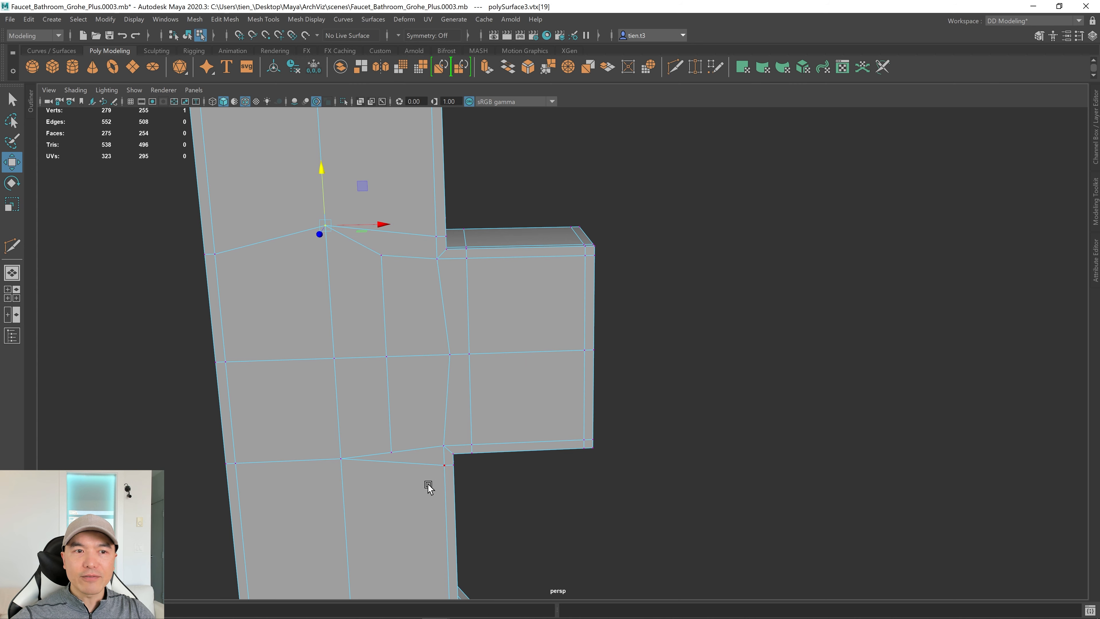
alt+drag(441, 347, 552, 393)
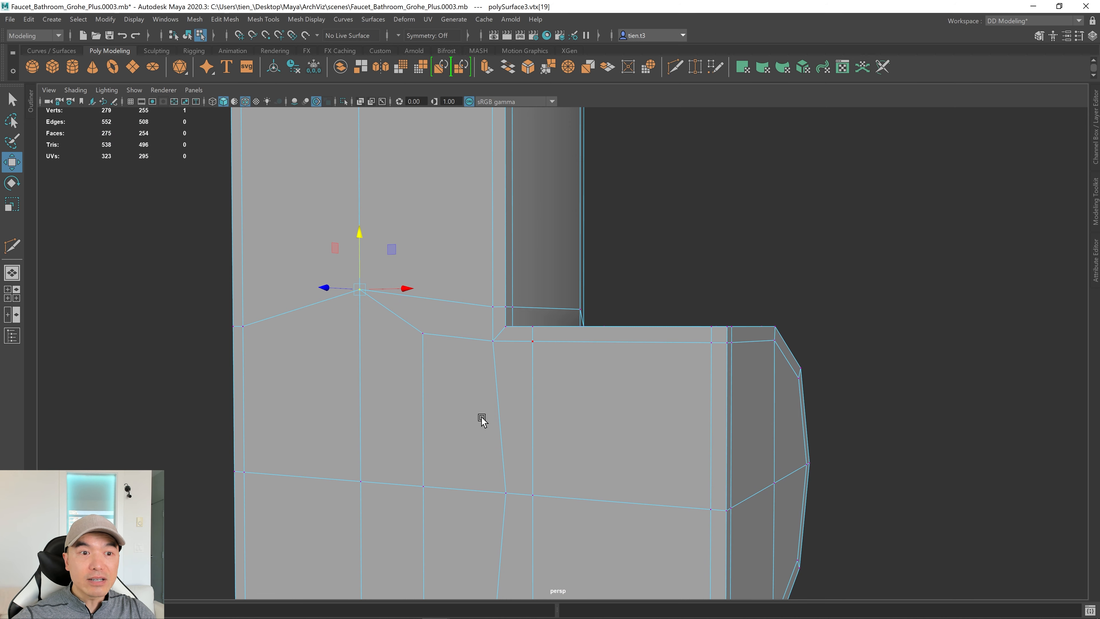
alt+drag(482, 419, 423, 343)
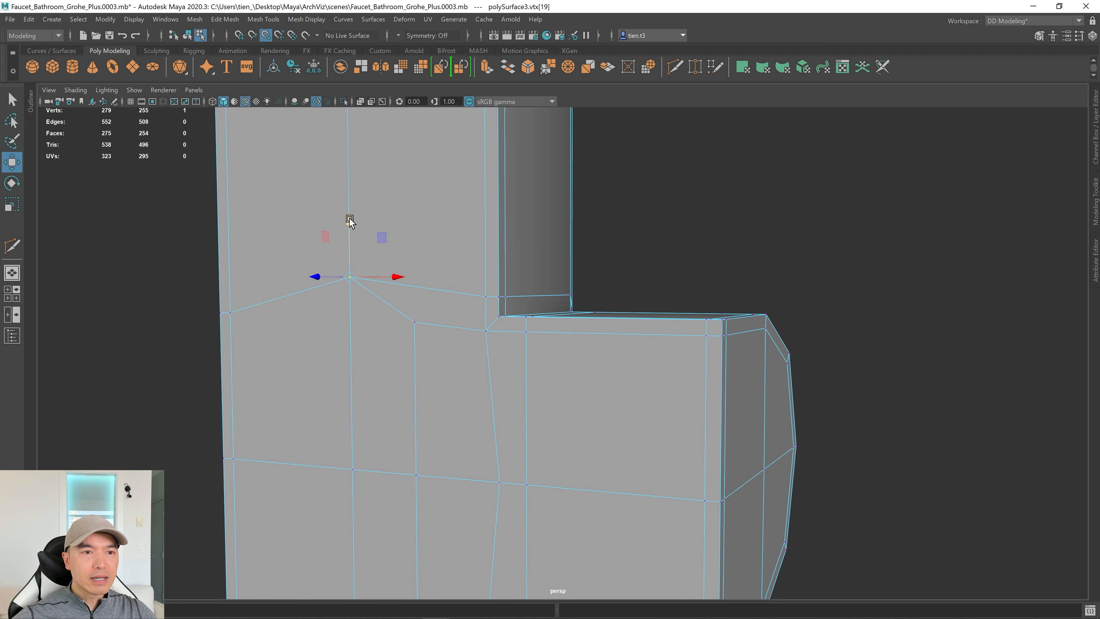
drag(350, 221, 477, 297)
Point-snap four junction vertices around the spout into line to straighten its edges.
click(411, 325)
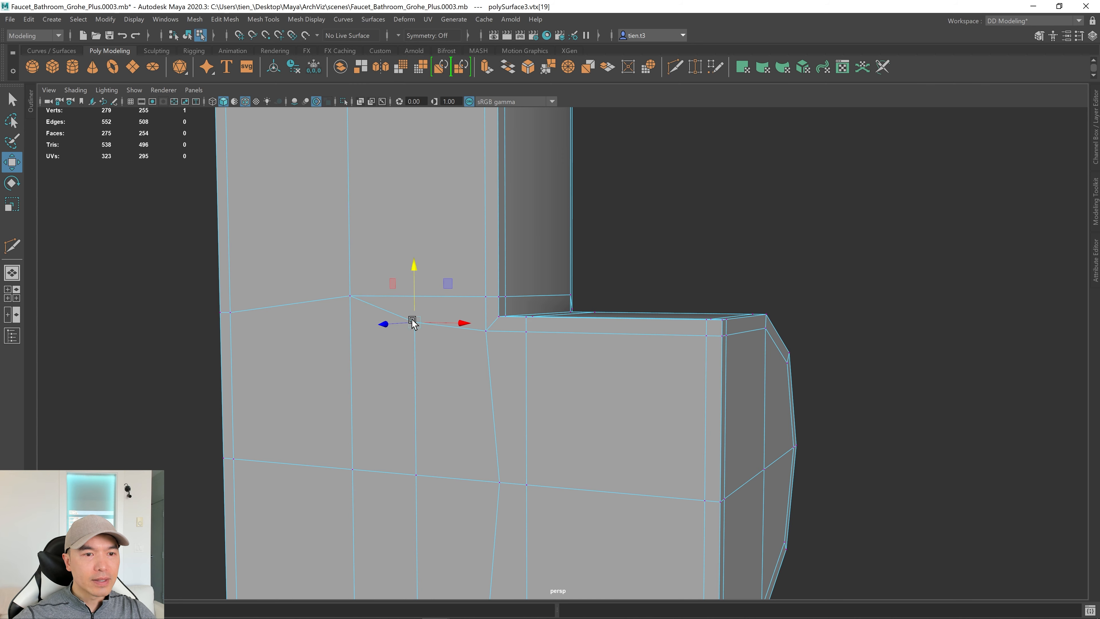
key(v)
drag(414, 266, 502, 357)
alt+drag(619, 484, 491, 381)
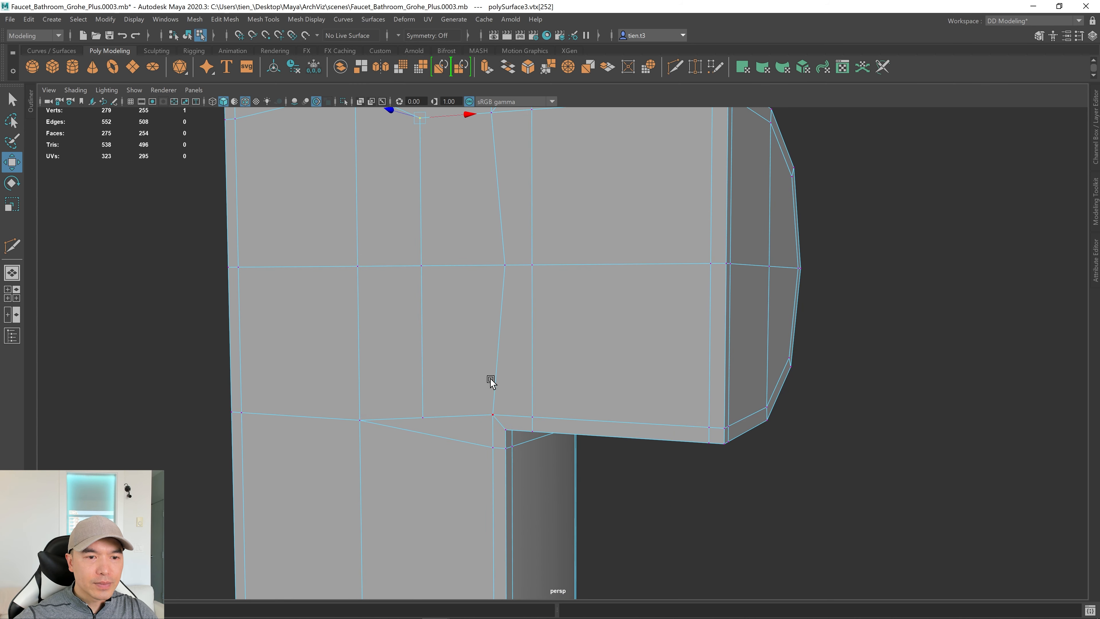
click(427, 422)
key(v)
drag(423, 363, 494, 417)
click(359, 421)
key(v)
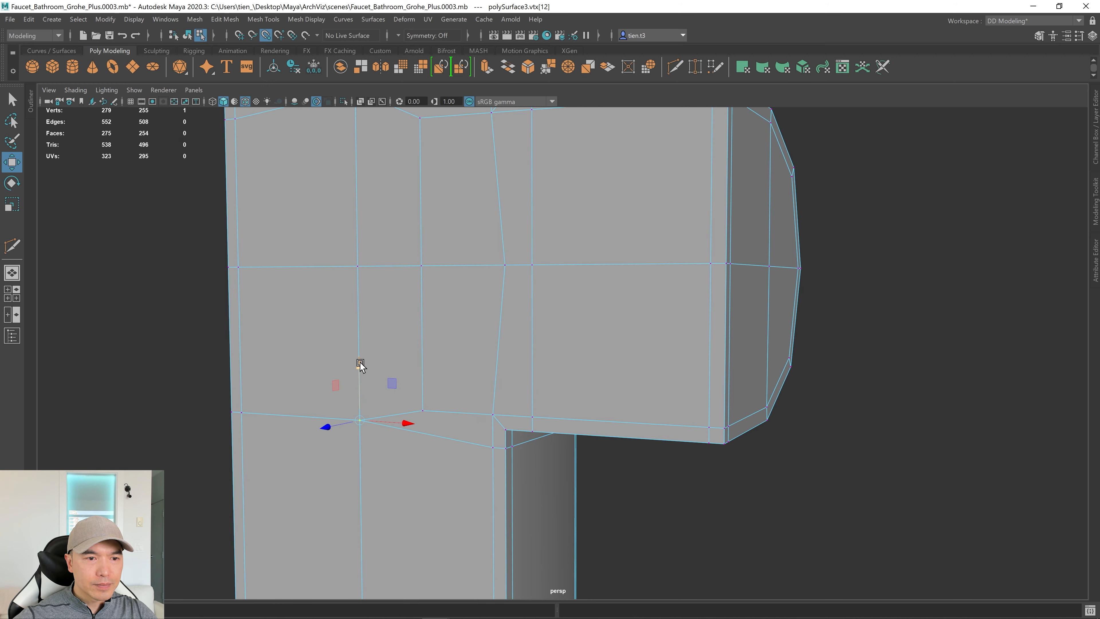
drag(361, 365, 449, 488)
click(463, 361)
key(v)
Check the straightened junction in smooth preview, then return to the cage view.
scroll(523, 426, down, 3)
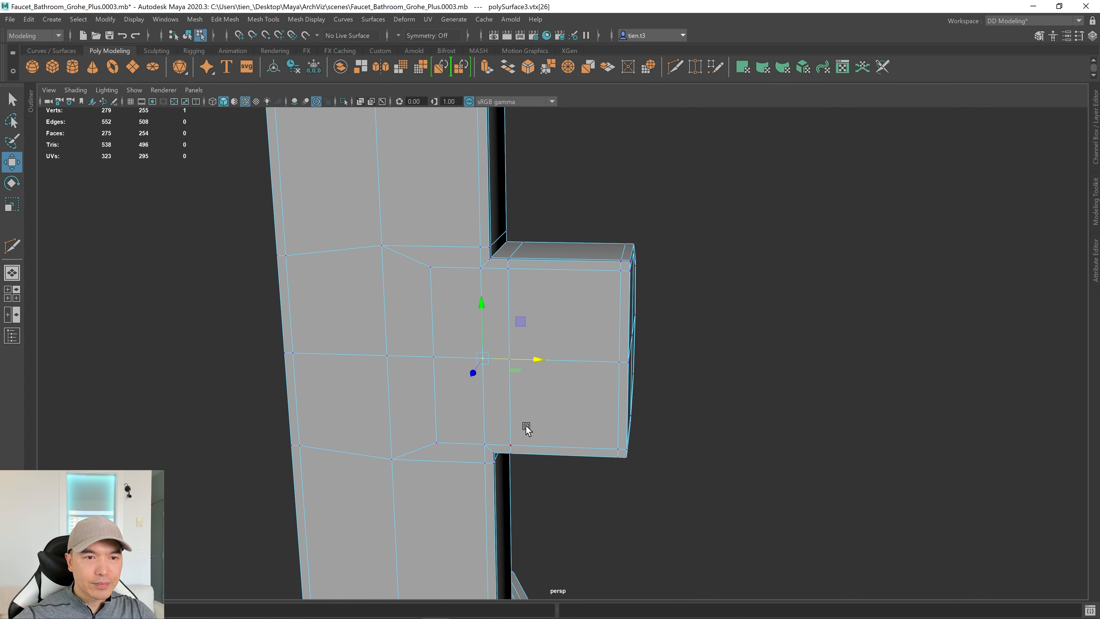
key(3)
alt+drag(521, 434, 486, 411)
key(1)
mouse_move(683, 406)
alt+mouse_down()
mouse_move(441, 400)
mouse_move(572, 427)
mouse_move(362, 311)
mouse_move(385, 368)
mouse_move(705, 351)
mouse_move(457, 393)
mouse_move(654, 383)
mouse_move(302, 430)
mouse_move(416, 354)
alt+mouse_up()
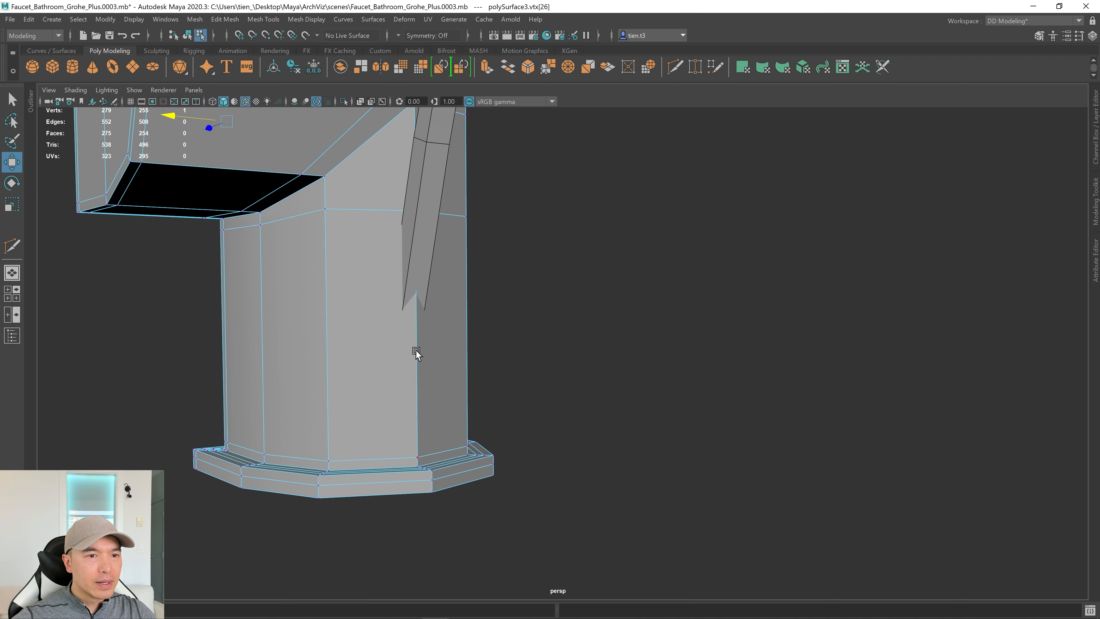
Insert a horizontal edge loop around the lower faucet body with Multi-Cut.
right_drag(388, 275, 499, 214)
key(q)
alt+drag(499, 213, 364, 333)
scroll(318, 333, down, 5)
scroll(441, 302, up, 3)
shift+right_drag(389, 287, 303, 284)
ctrl+click(423, 321)
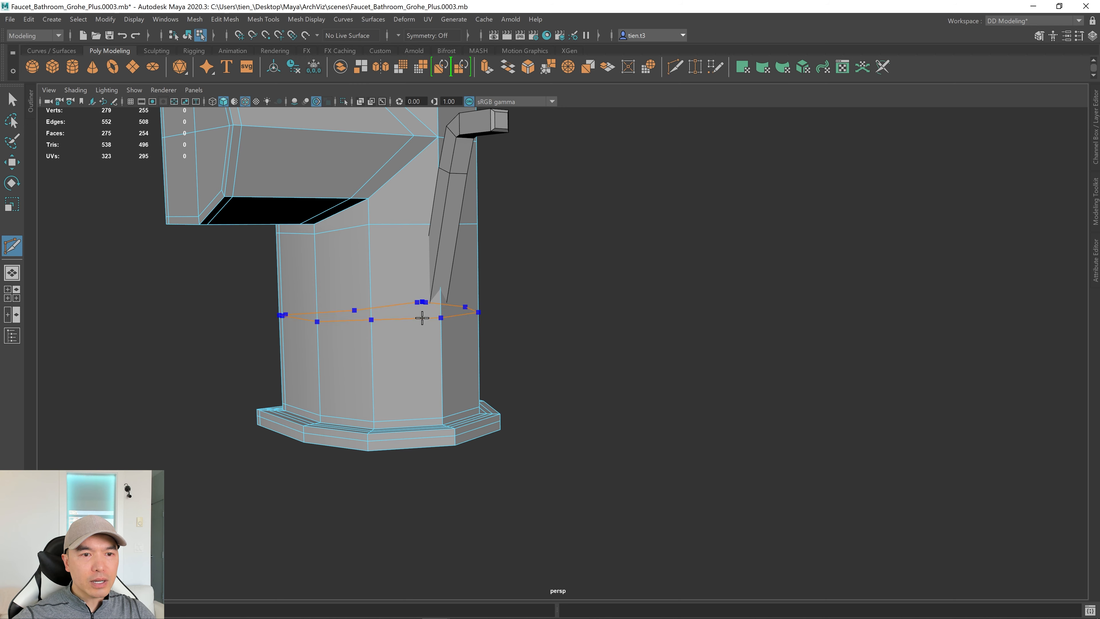
Select the new edge loop, lower it slightly and scale it flat in Y.
alt+drag(442, 344, 394, 298)
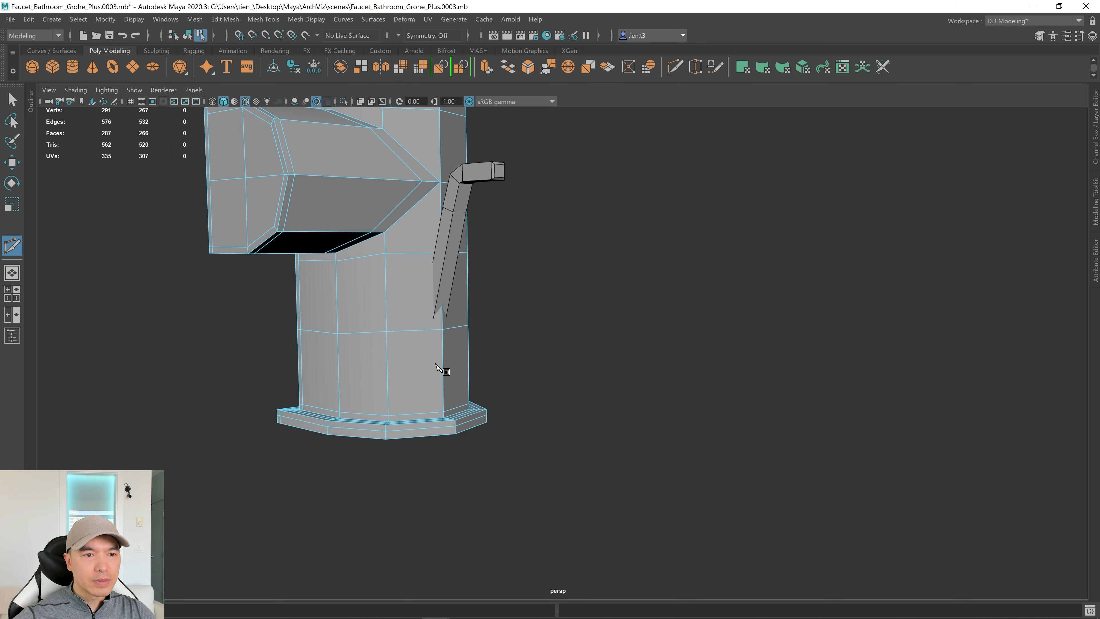
key(q)
right_drag(395, 299, 400, 263)
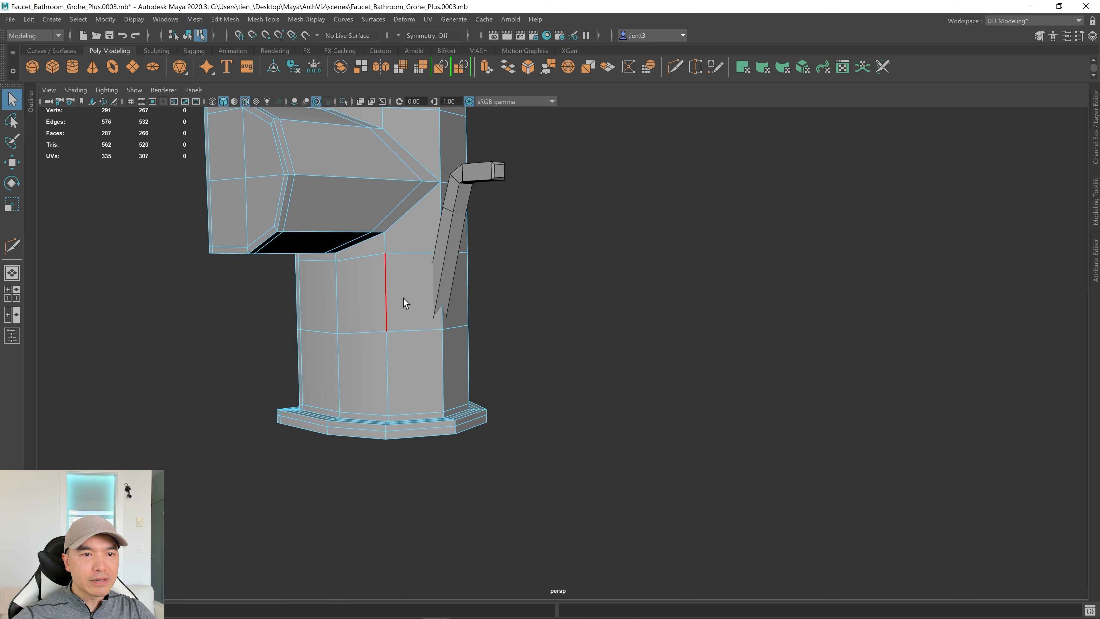
double_click(414, 333)
key(w)
drag(396, 273, 397, 281)
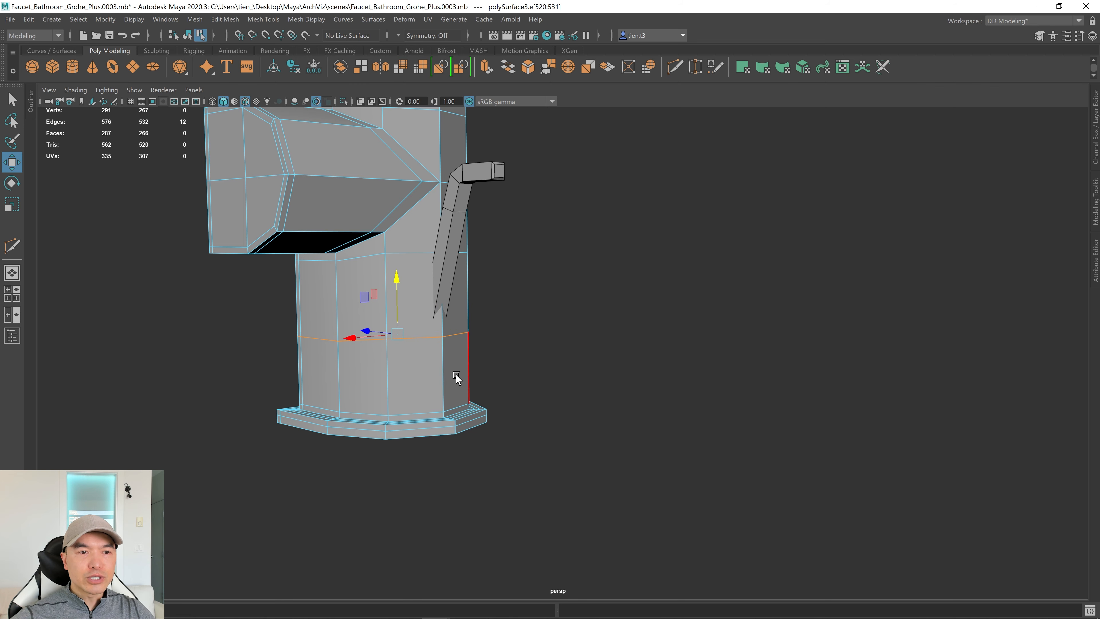
key(r)
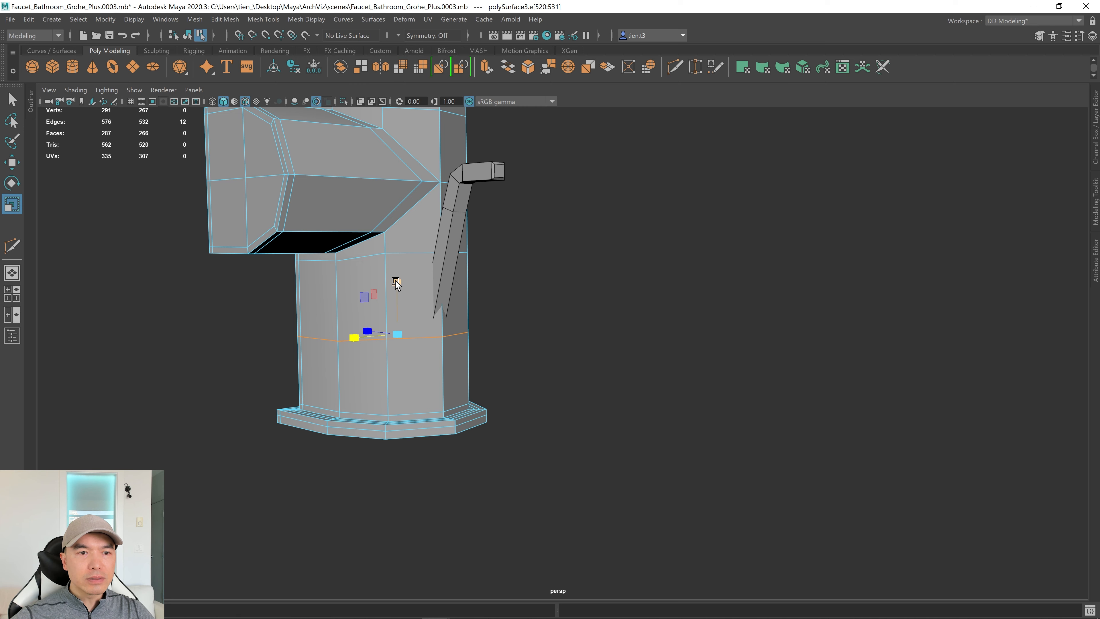
drag(395, 280, 412, 388)
alt+drag(493, 363, 425, 389)
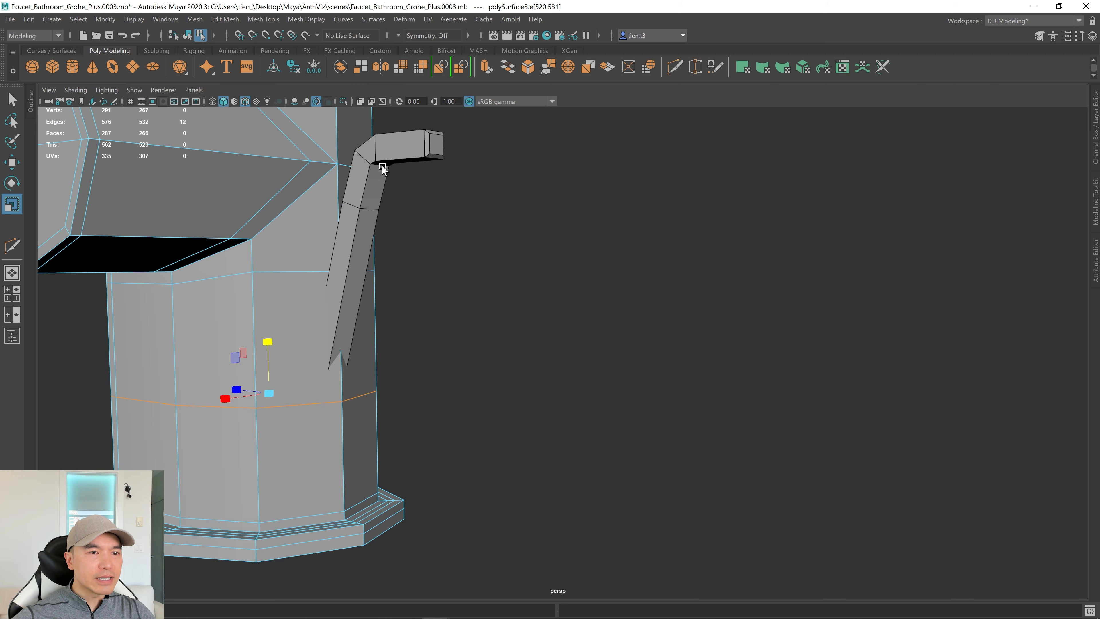
key(q)
right_drag(366, 231, 416, 211)
Select the thin bent rod and create a new display layer from it.
click(418, 154)
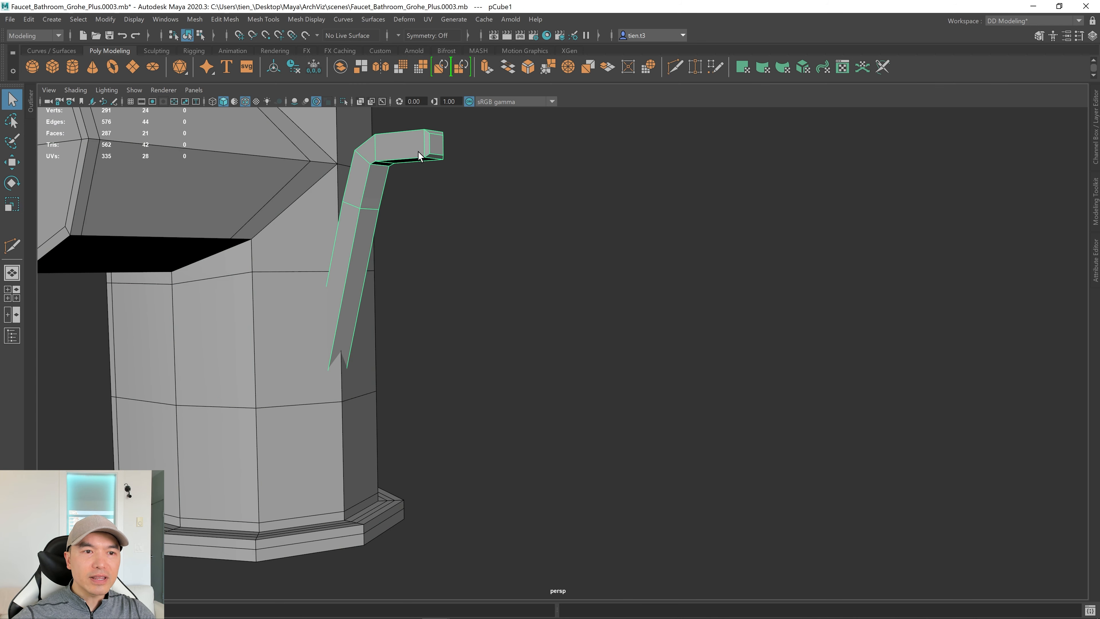
scroll(489, 305, down, 2)
scroll(485, 330, down, 1)
alt+drag(485, 330, 479, 253)
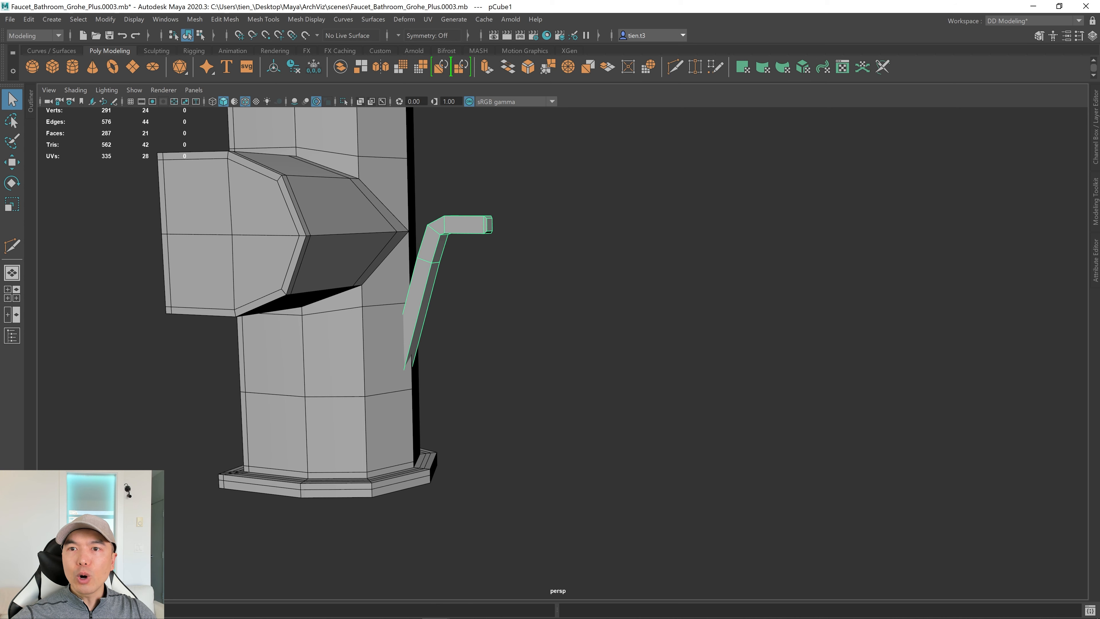
click(1097, 130)
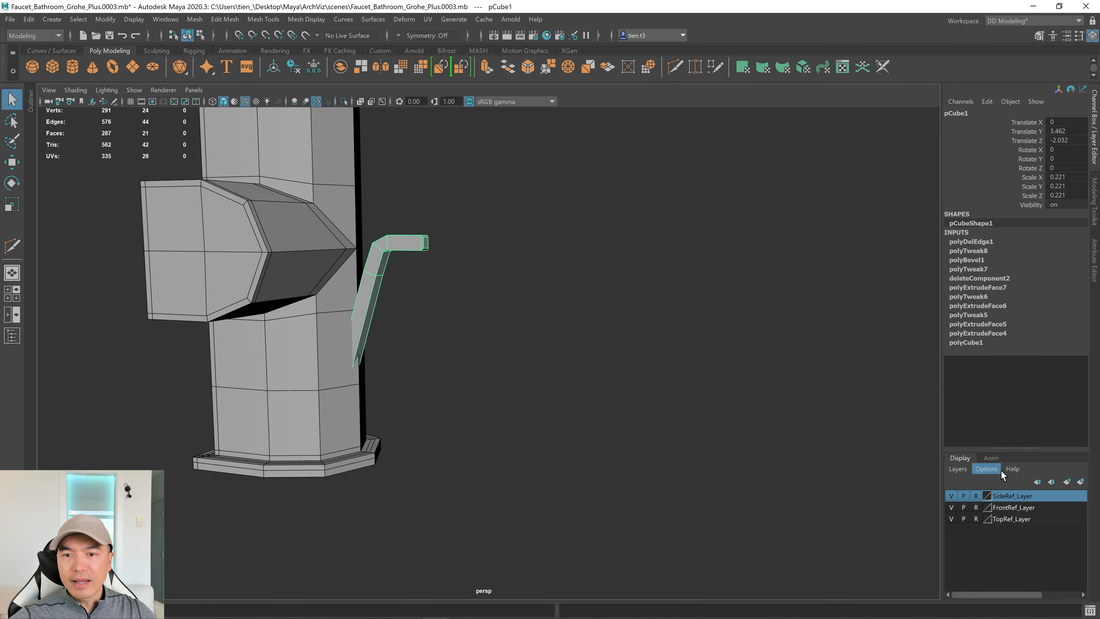
click(1081, 481)
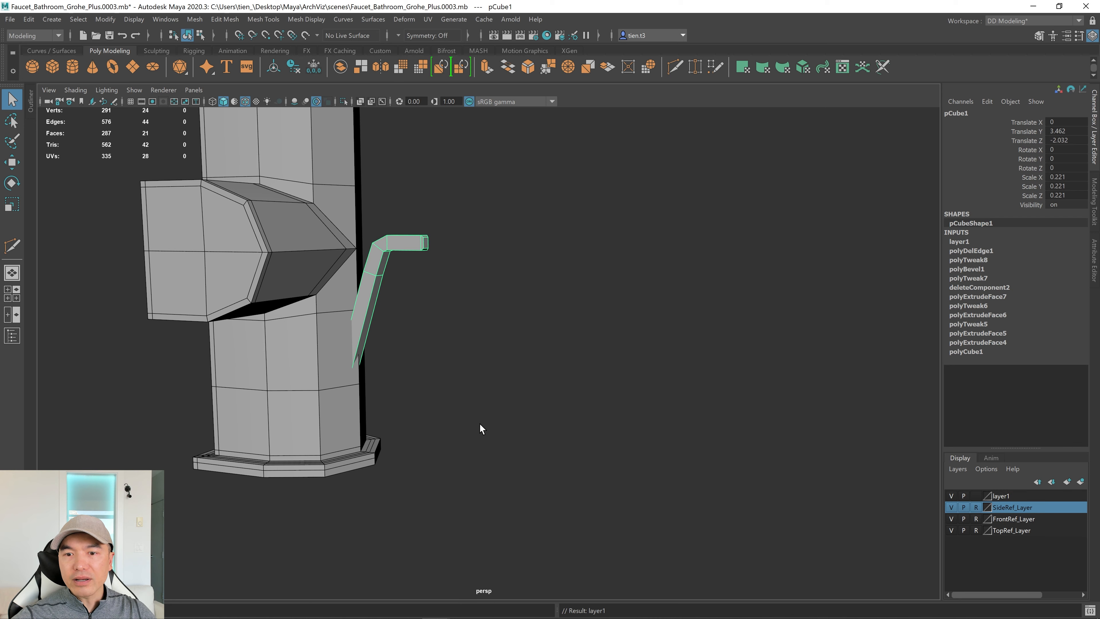
Rename the layer to SinkStopper_Layer, save it, and set it to templated.
double_click(999, 496)
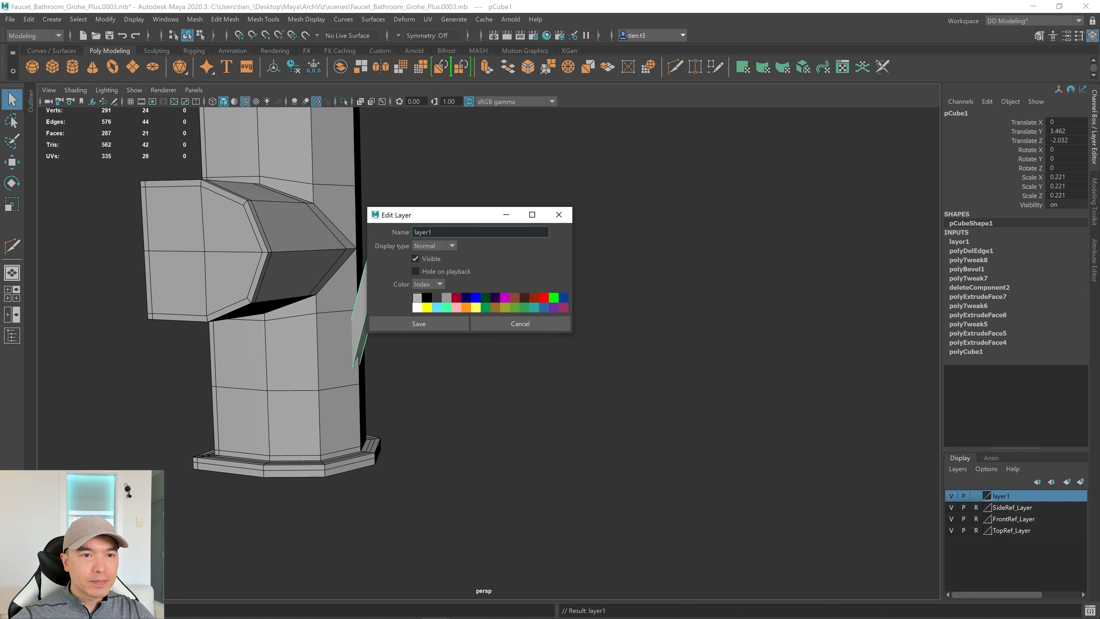
key(BackSpace)
key(BackSpace)
key(BackSpace)
key(BackSpace)
key(BackSpace)
key(BackSpace)
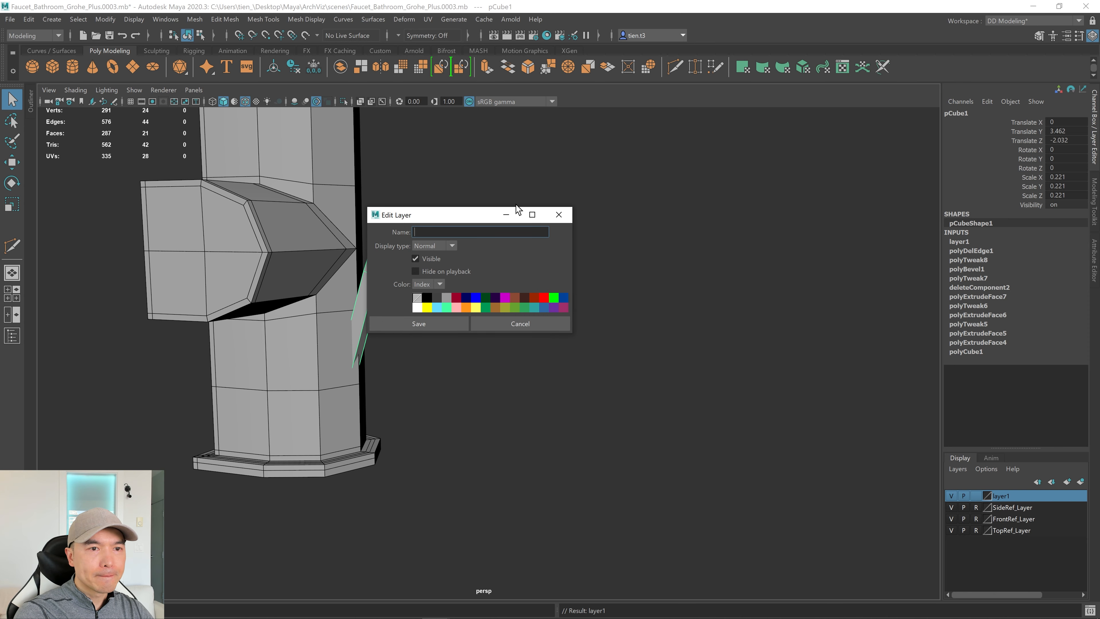
text(Sink)
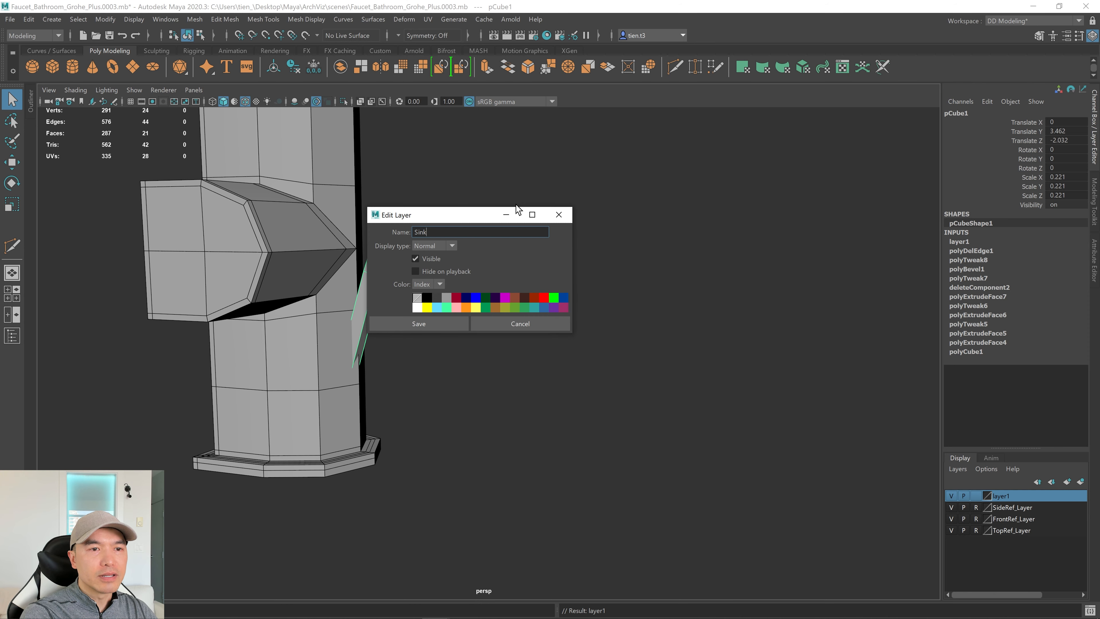
text(Stopper)
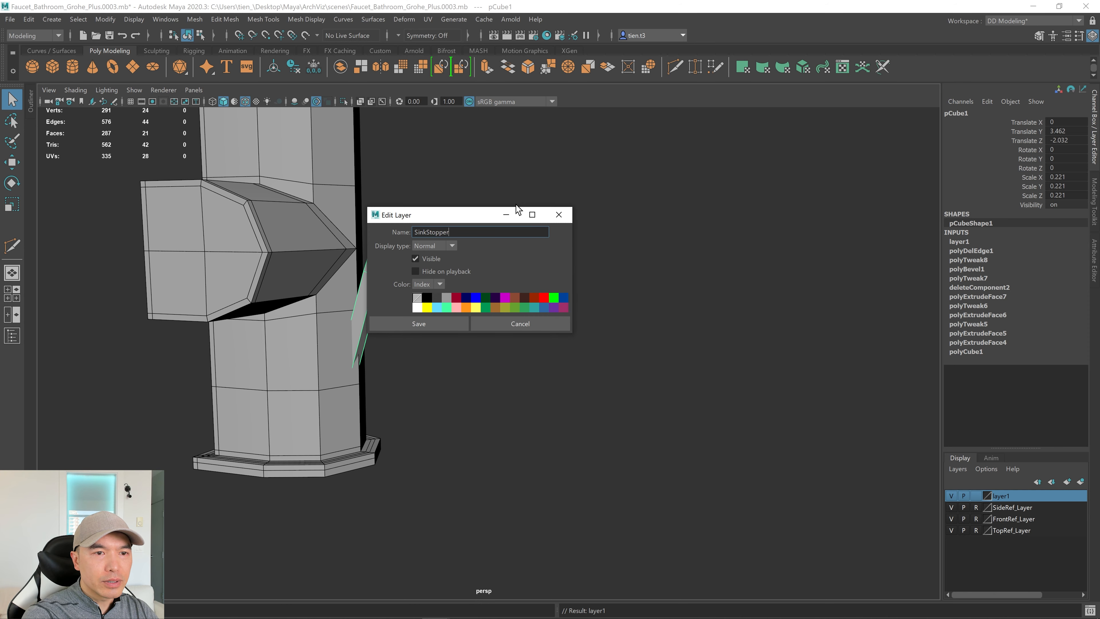
text(_Layer)
key(Return)
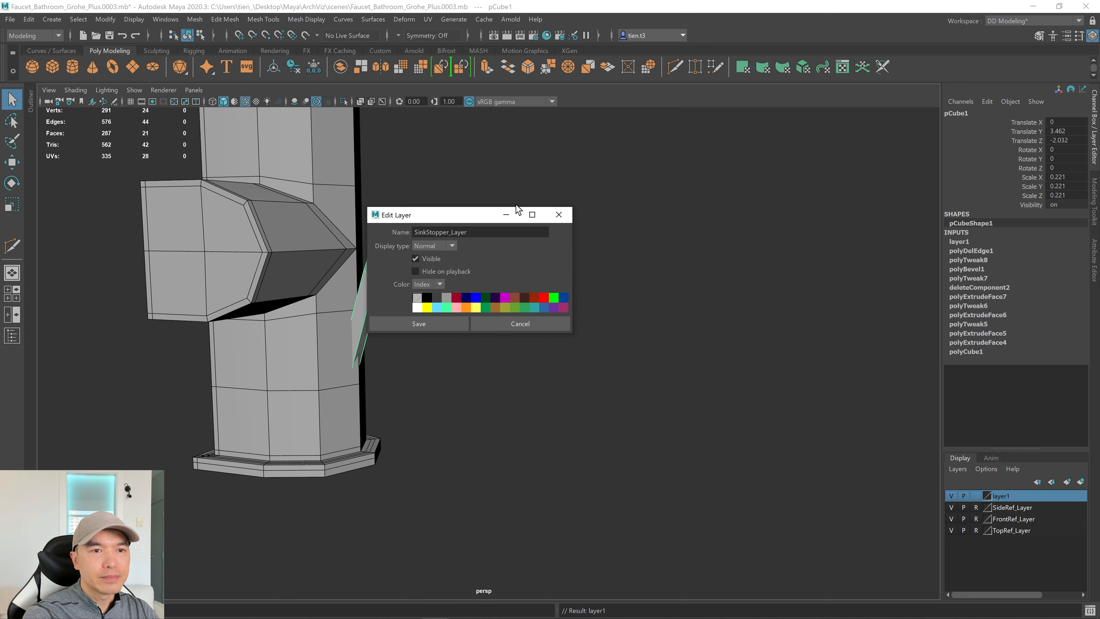
click(445, 325)
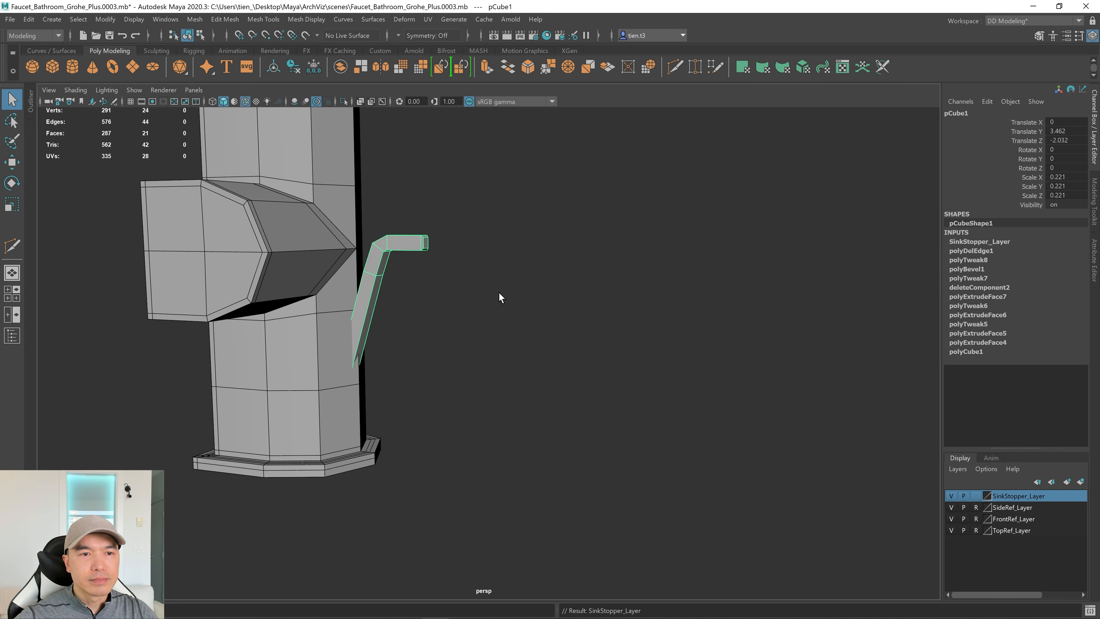
click(977, 495)
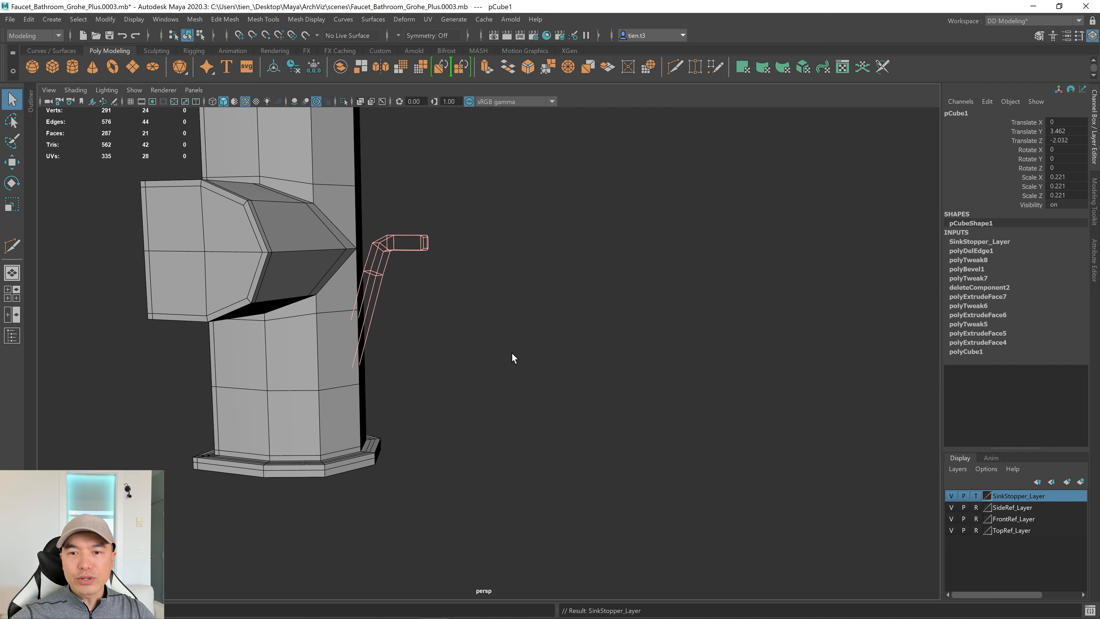
Select three horizontal edges on the faucet column in edge mode.
click(486, 334)
scroll(480, 323, up, 4)
alt+drag(479, 322, 570, 353)
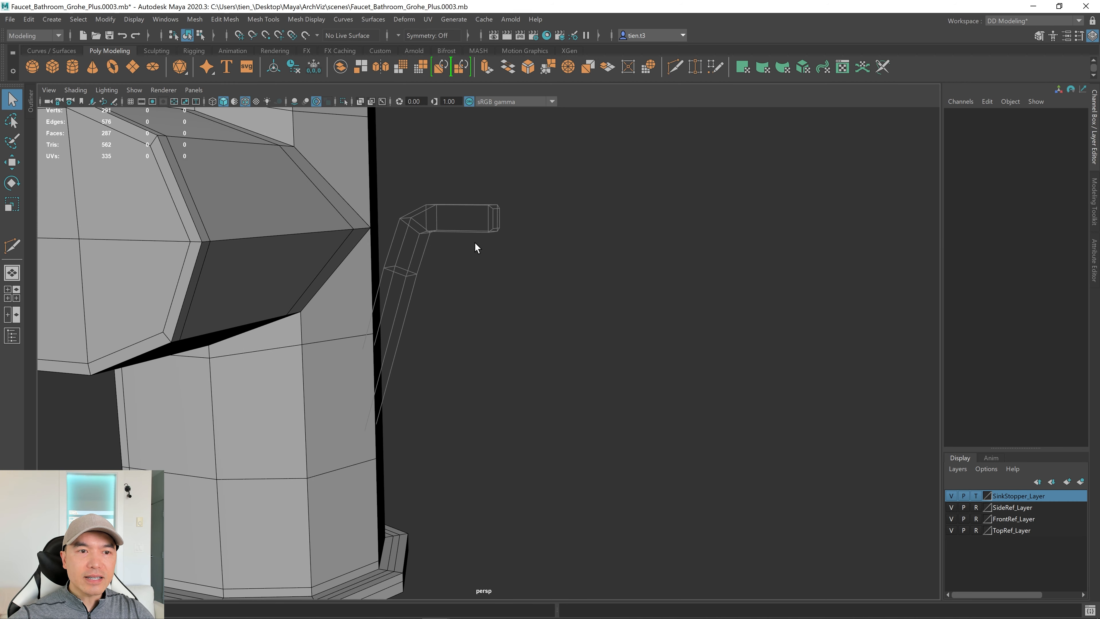
alt+drag(505, 307, 481, 302)
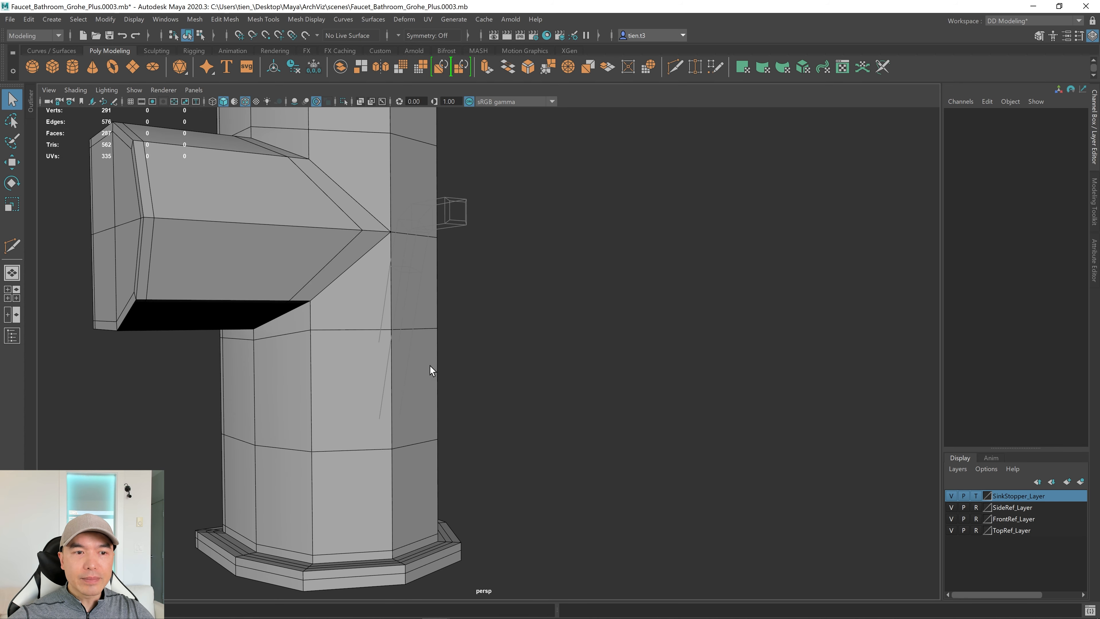
alt+drag(431, 366, 534, 371)
alt+right_drag(534, 371, 697, 339)
alt+middle_drag(697, 339, 823, 314)
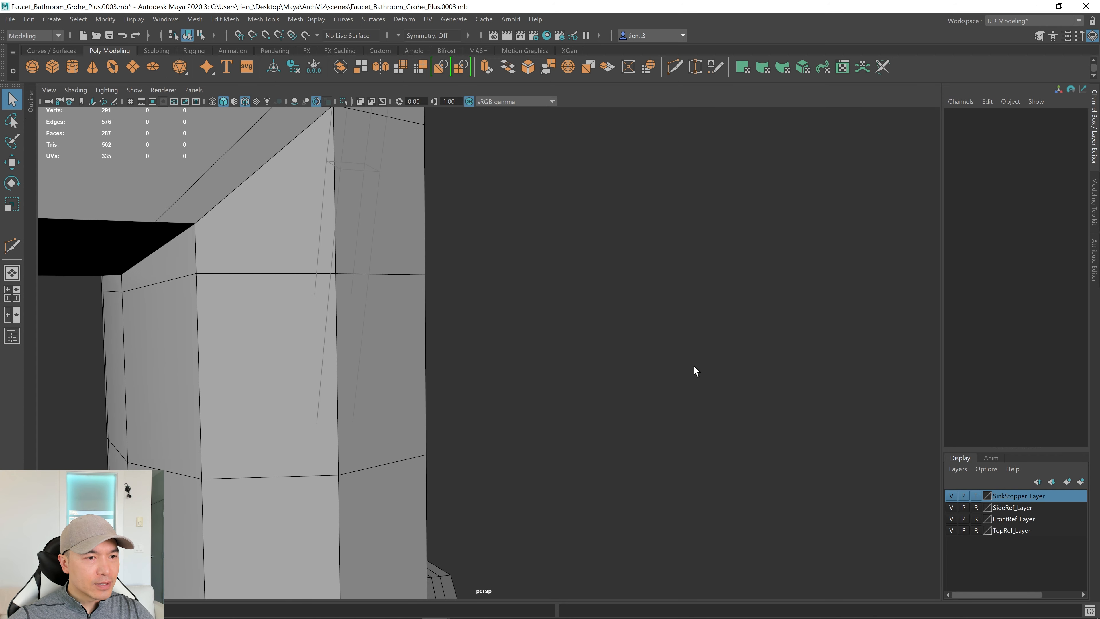
alt+drag(694, 371, 465, 366)
click(470, 375)
right_drag(331, 303, 328, 245)
click(352, 299)
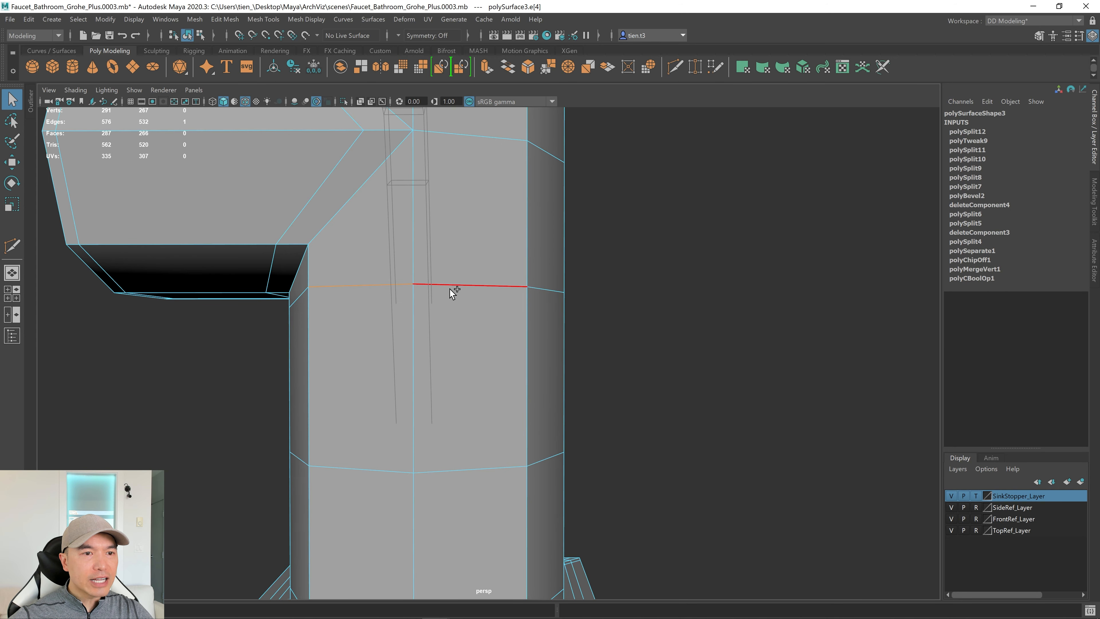
shift+click(381, 467)
shift+click(456, 469)
Scale the selected column edges along Y to spread them further apart vertically.
scroll(462, 456, down, 2)
alt+drag(462, 456, 496, 455)
key(r)
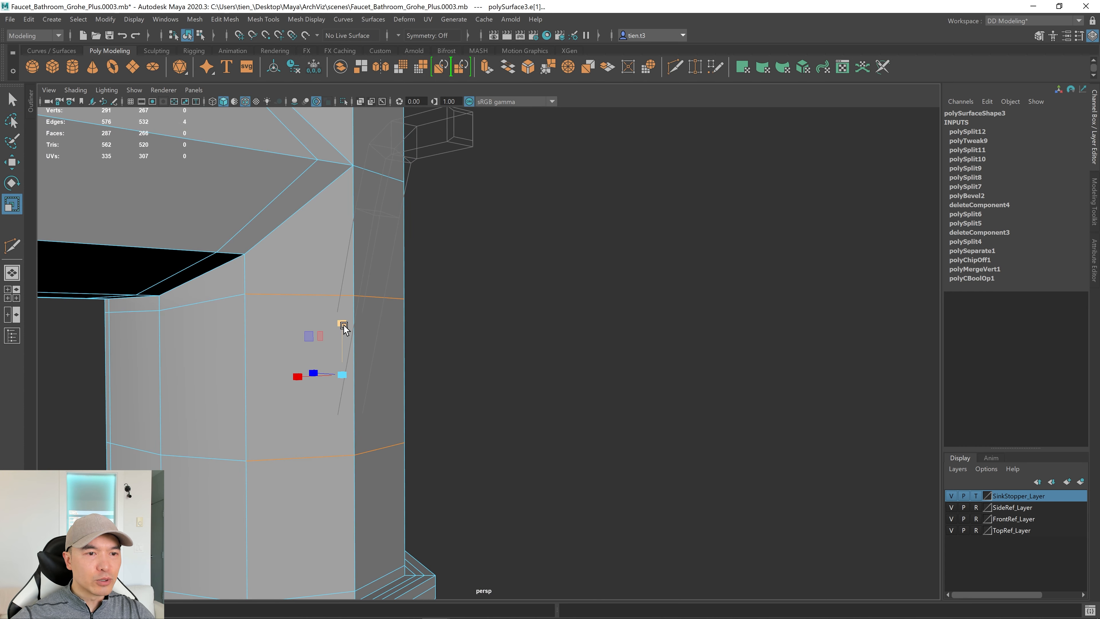
drag(344, 325, 476, 329)
alt+right_drag(477, 329, 673, 327)
mouse_move(590, 317)
alt+middle_down()
mouse_move(596, 334)
mouse_move(607, 310)
alt+middle_up()
alt+drag(607, 309, 616, 315)
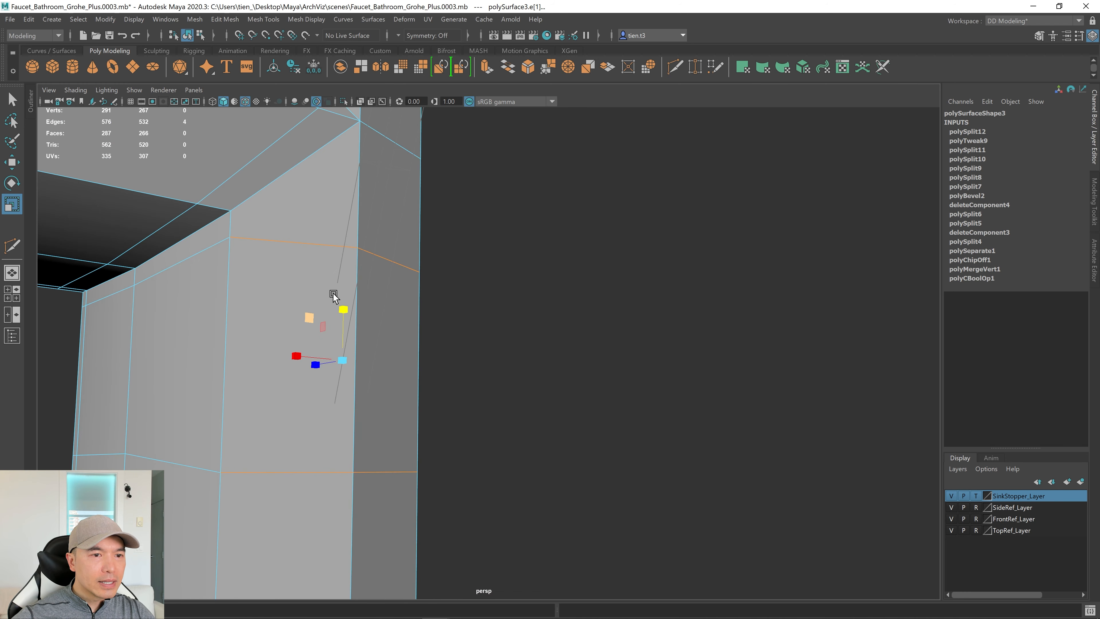
scroll(383, 386, down, 5)
Extrude the left and right column faces together with an inset offset.
key(q)
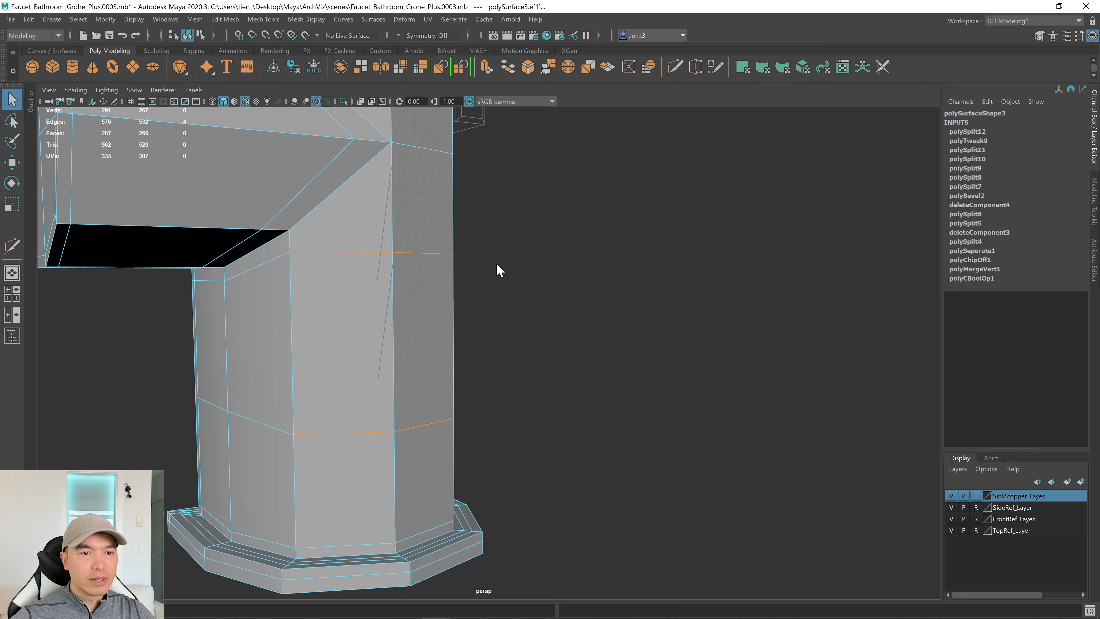
right_drag(499, 270, 505, 297)
click(357, 338)
shift+click(428, 330)
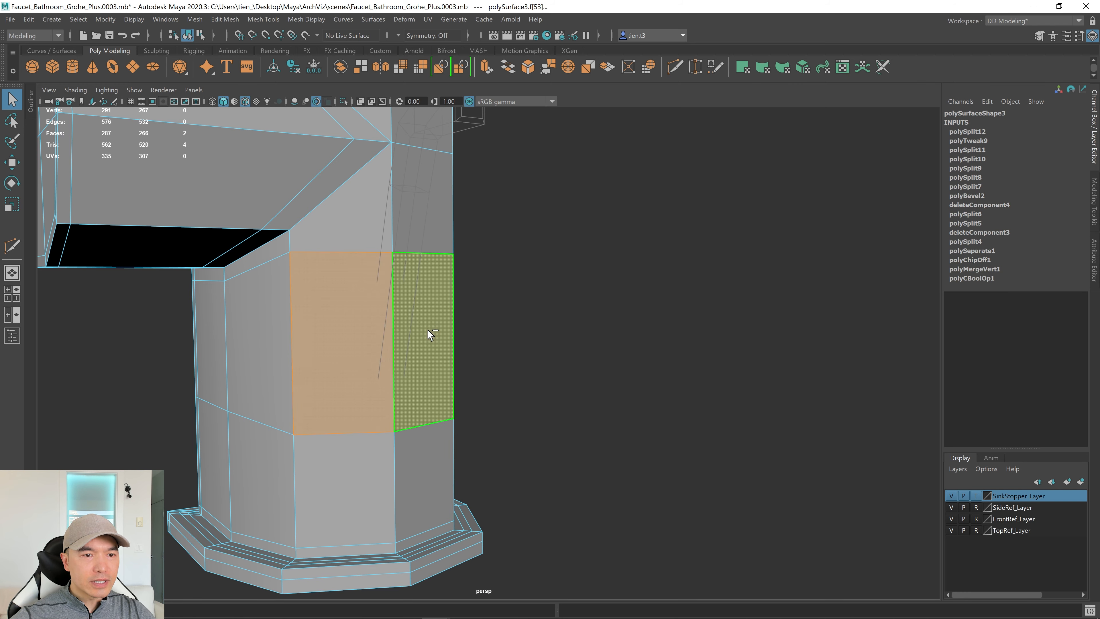
alt+drag(428, 330, 573, 300)
shift+right_click(599, 260)
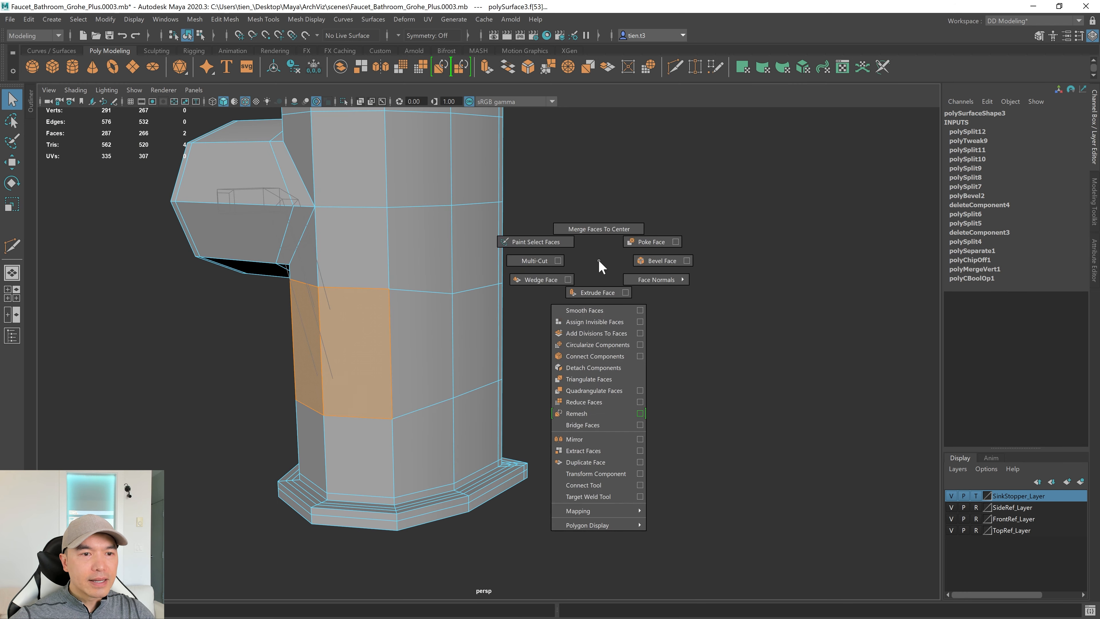
click(594, 292)
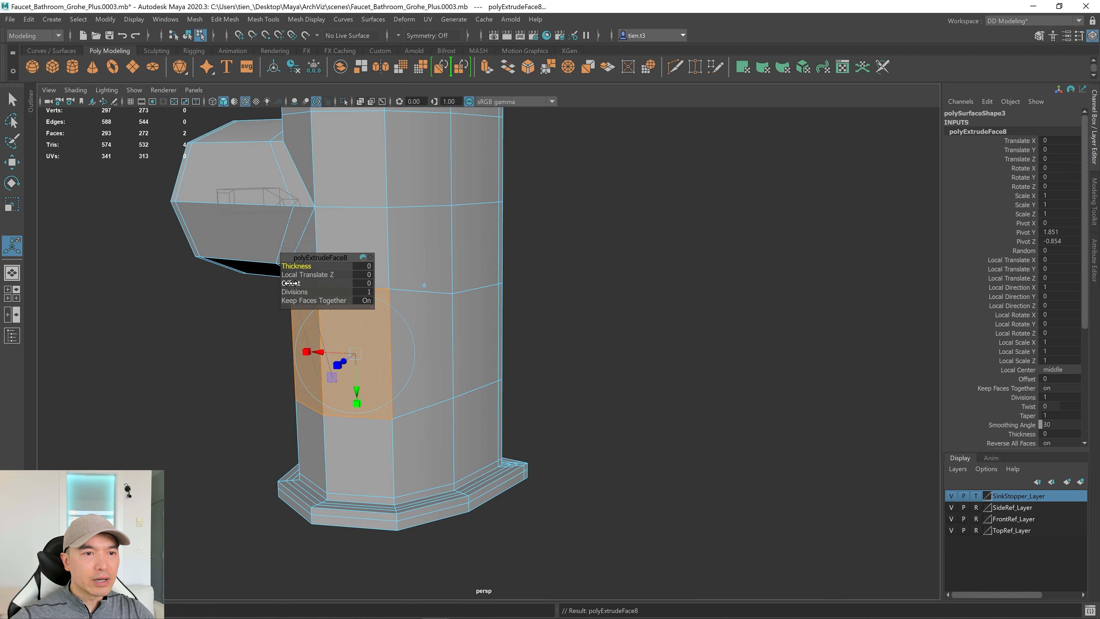
drag(290, 283, 549, 228)
Collapse the Channel Box and fine-tune the extrude offset to 0.62.
alt+drag(394, 301, 337, 364)
scroll(337, 364, up, 5)
alt+middle_drag(354, 381, 604, 316)
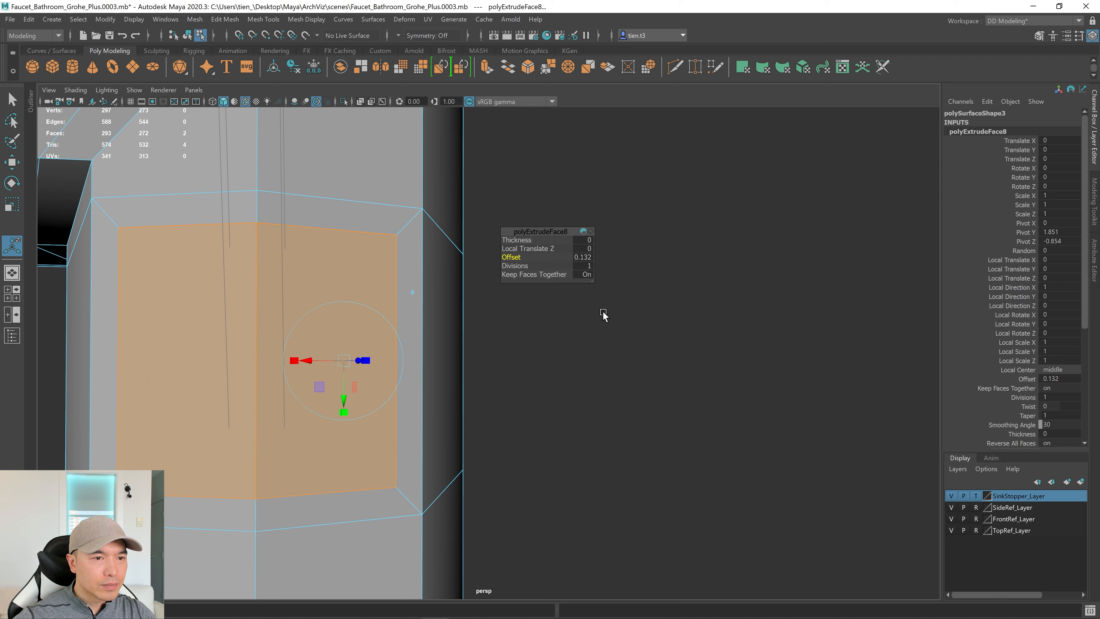
click(1095, 107)
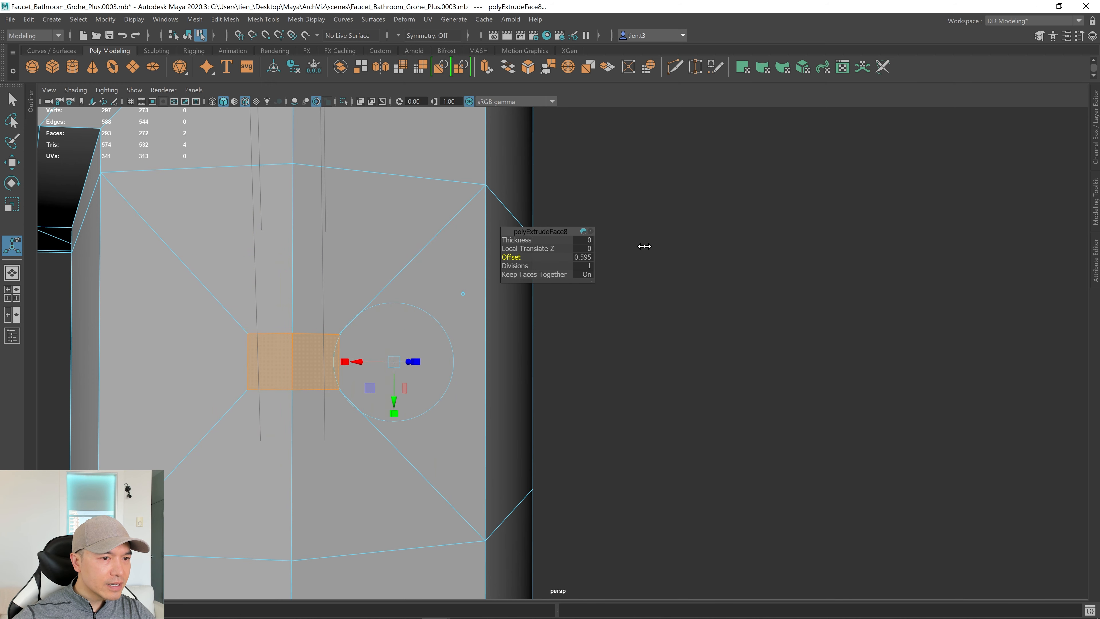
alt+drag(389, 315, 391, 313)
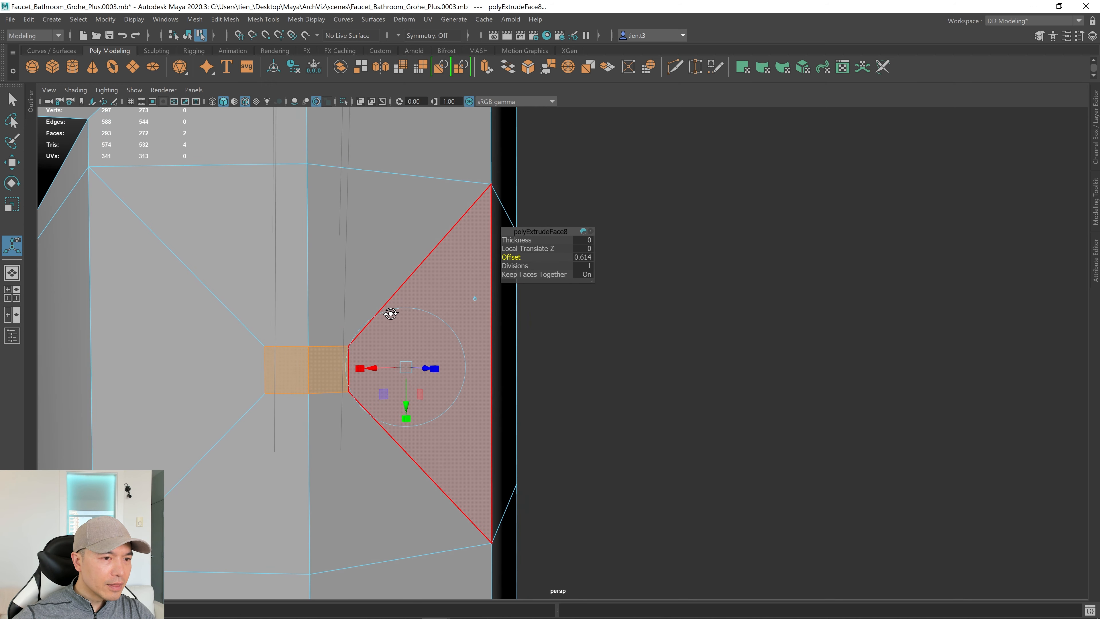
alt+drag(370, 356, 364, 384)
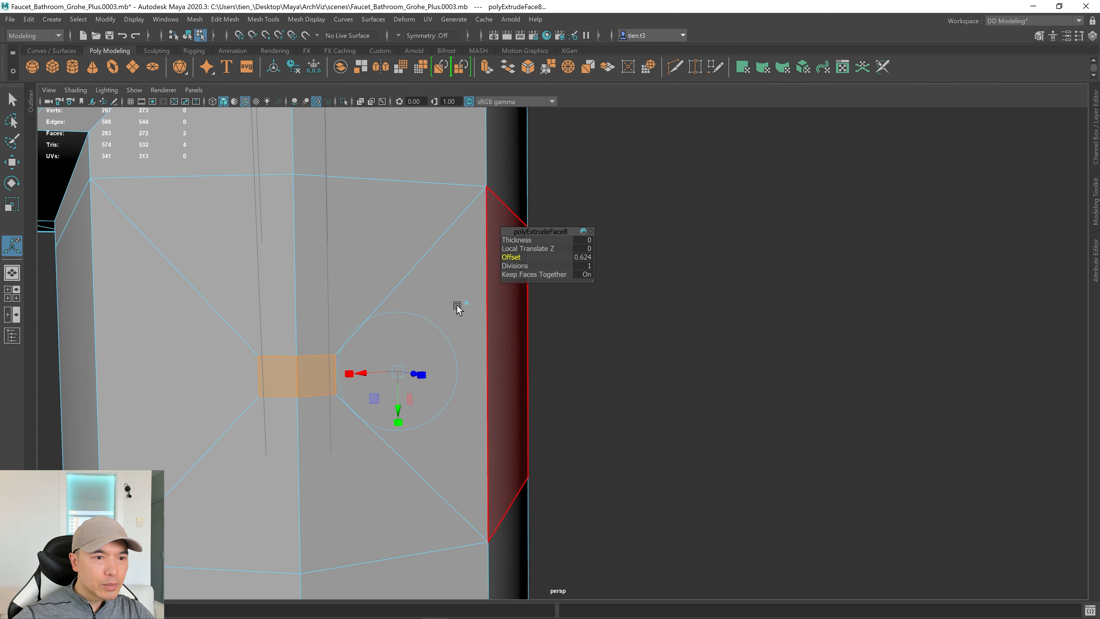
alt+drag(364, 380, 346, 368)
alt+middle_drag(379, 372, 381, 311)
alt+drag(364, 341, 402, 393)
drag(510, 258, 504, 258)
alt+drag(389, 281, 397, 274)
scroll(388, 279, down, 6)
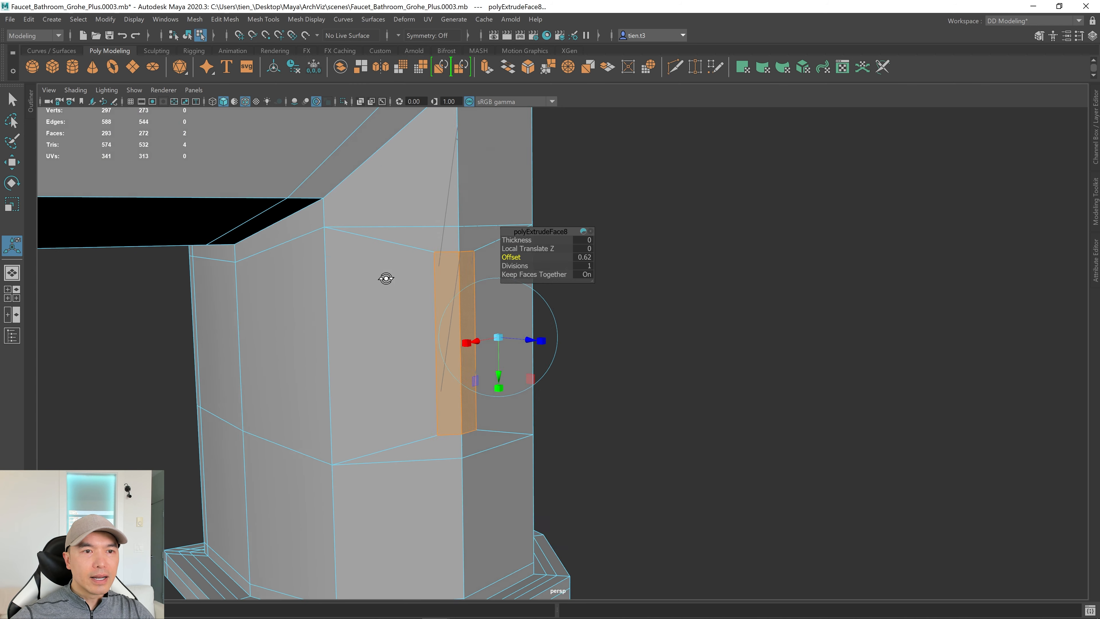
Scale the strip's end vertices apart vertically, checking the result in smooth preview.
right_click(388, 226)
right_drag(389, 226, 350, 223)
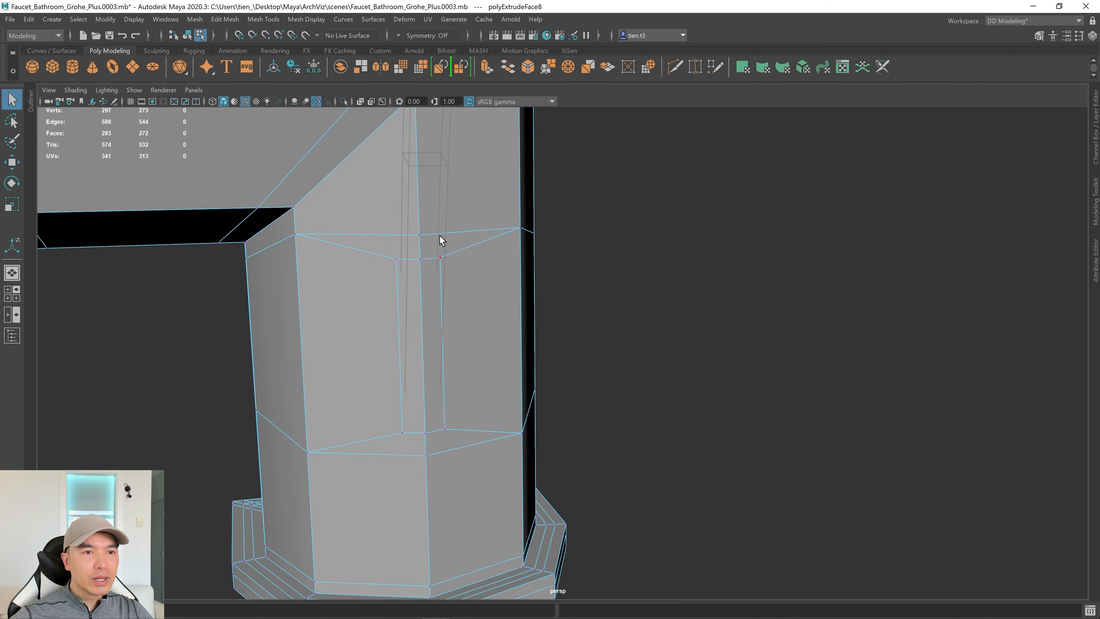
click(419, 235)
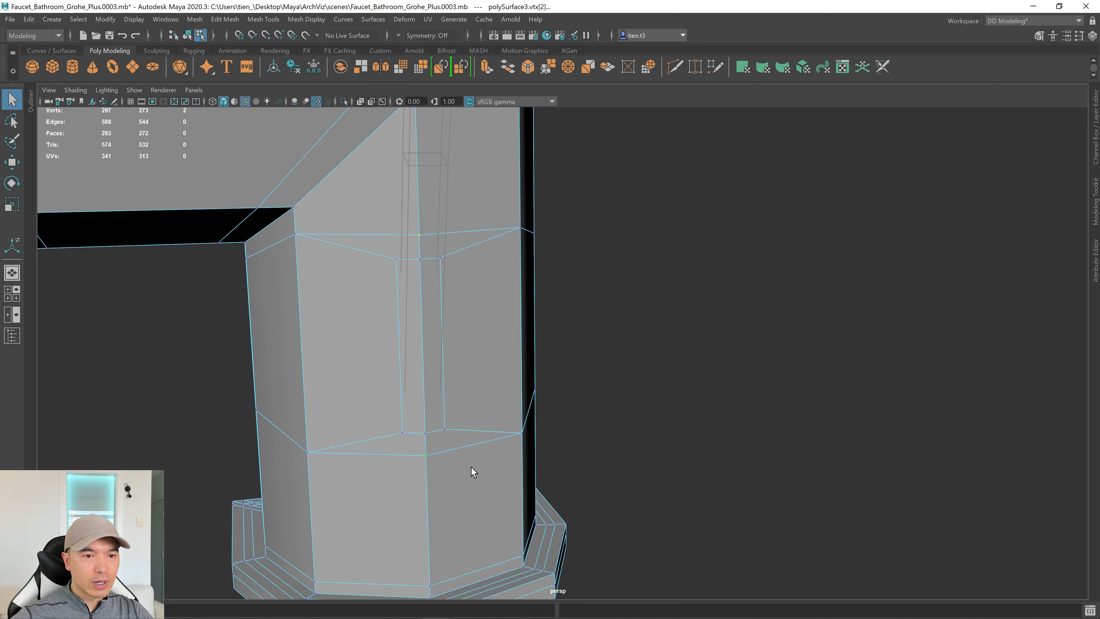
key(r)
drag(423, 296, 422, 277)
key(3)
scroll(634, 315, down, 3)
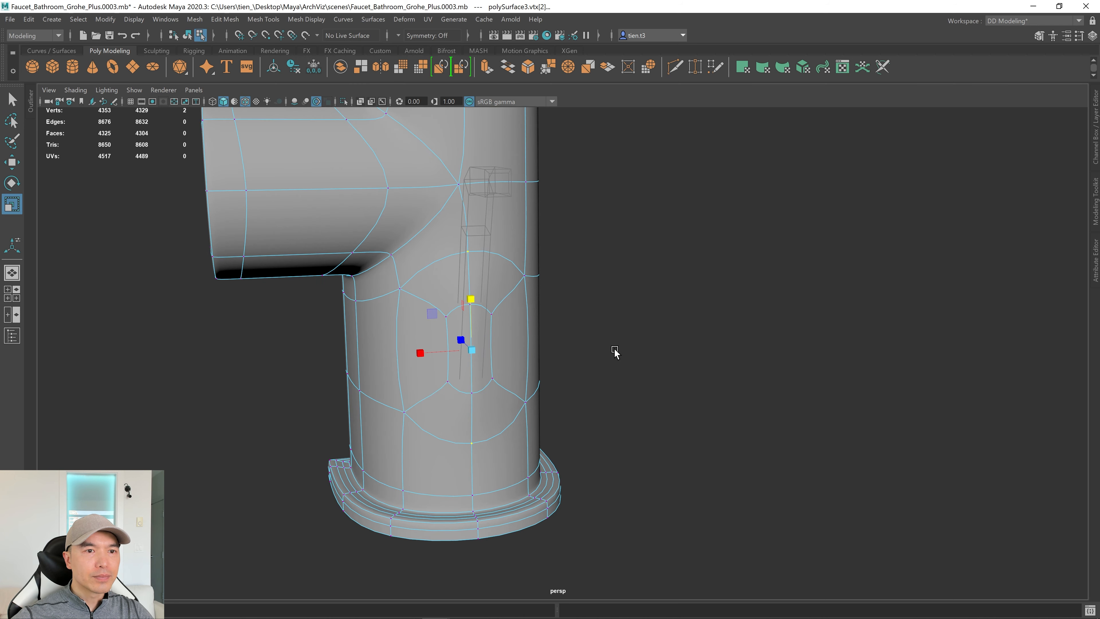
mouse_move(613, 352)
alt+mouse_down()
mouse_move(555, 354)
mouse_move(596, 352)
alt+mouse_up()
key(1)
scroll(518, 385, up, 5)
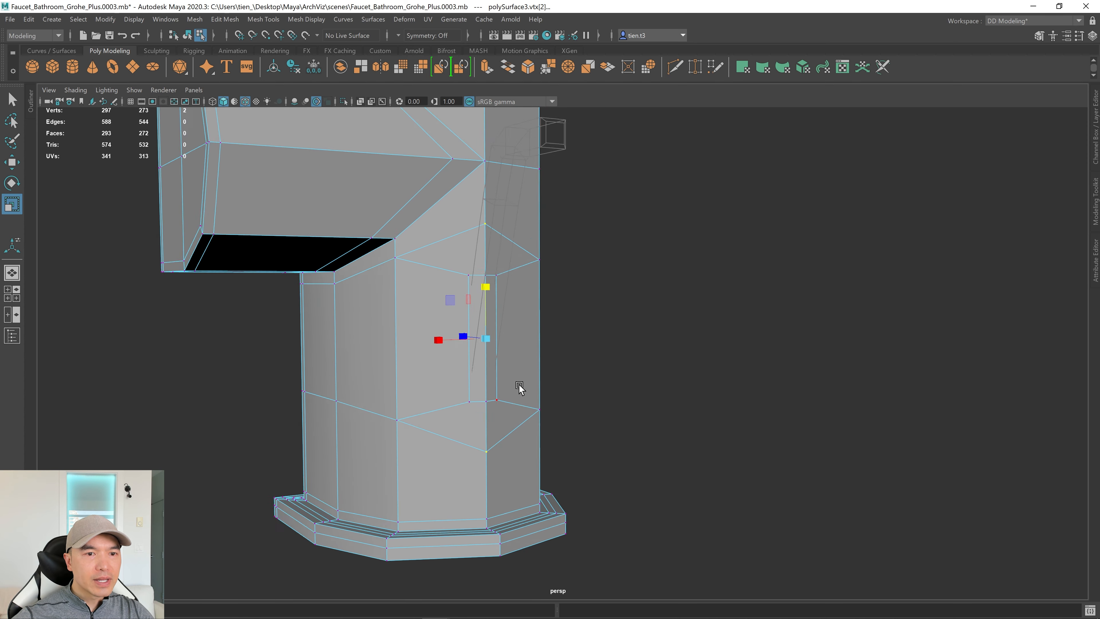
scroll(501, 362, down, 2)
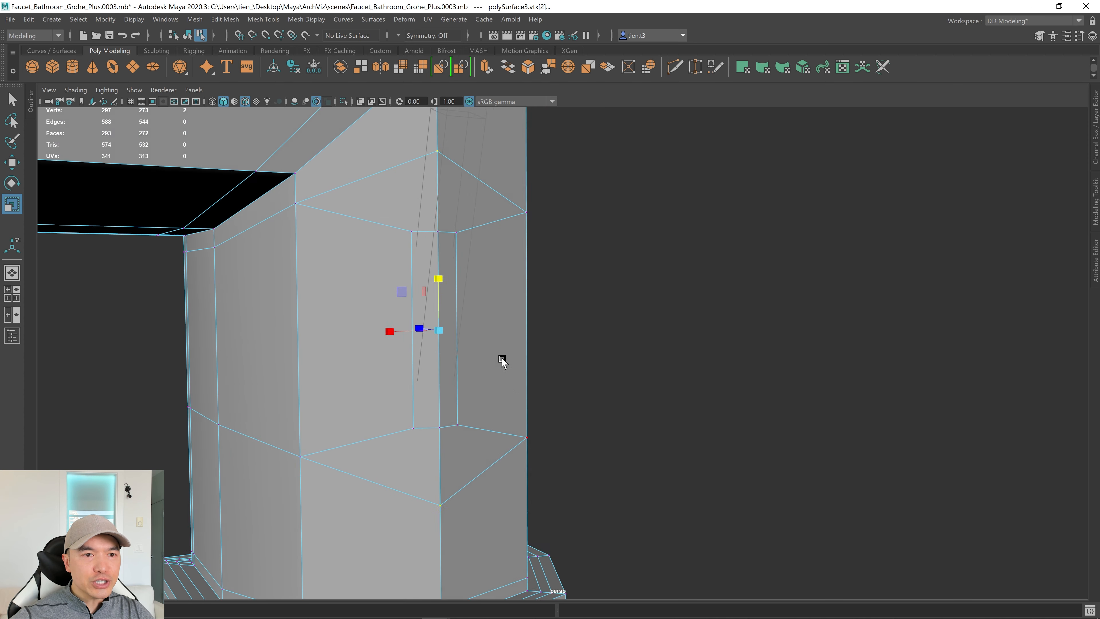
Spread the top pair of strip vertices apart vertically as well.
click(384, 251)
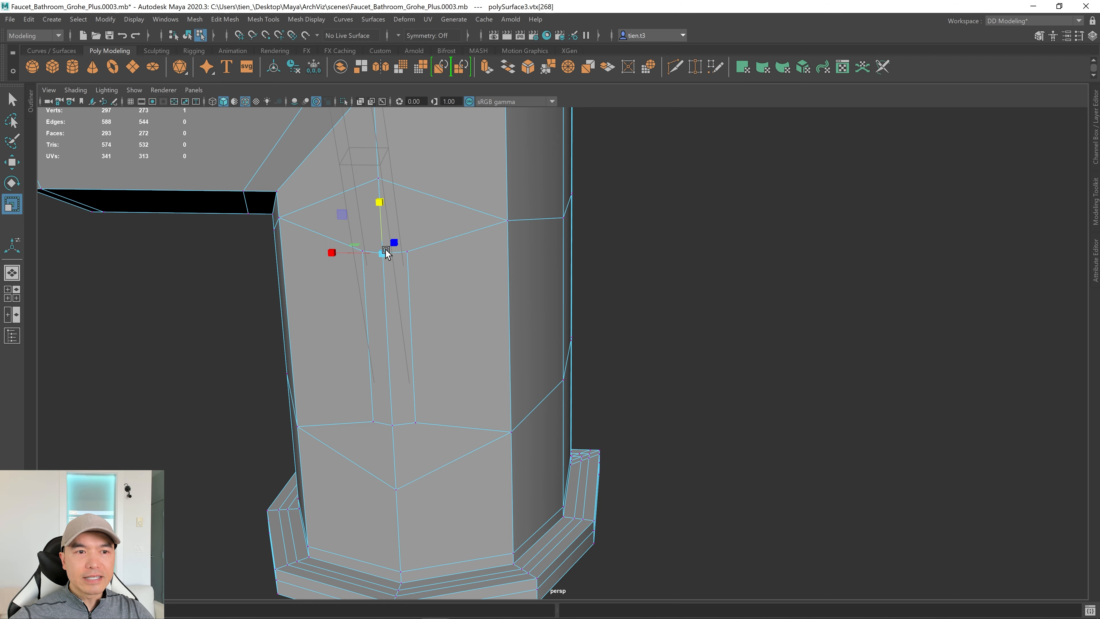
shift+click(393, 426)
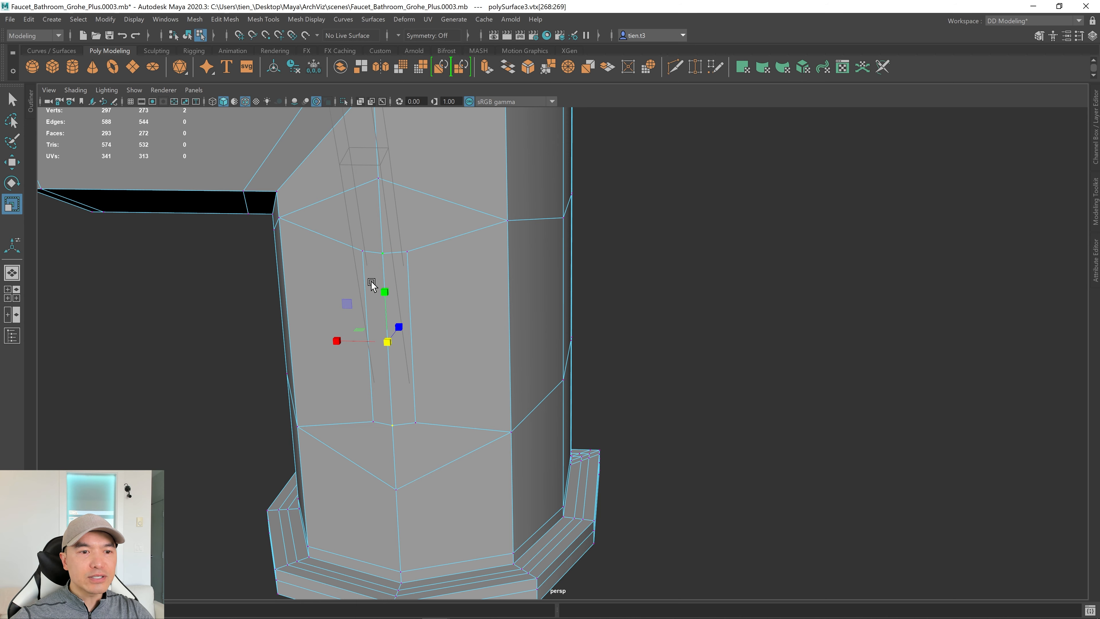
middle_drag(384, 295, 384, 287)
alt+drag(385, 288, 496, 376)
key(q)
right_drag(544, 252, 558, 283)
Extrude the two thin strip faces inward, then delete them to open a slot.
click(410, 315)
shift+click(431, 336)
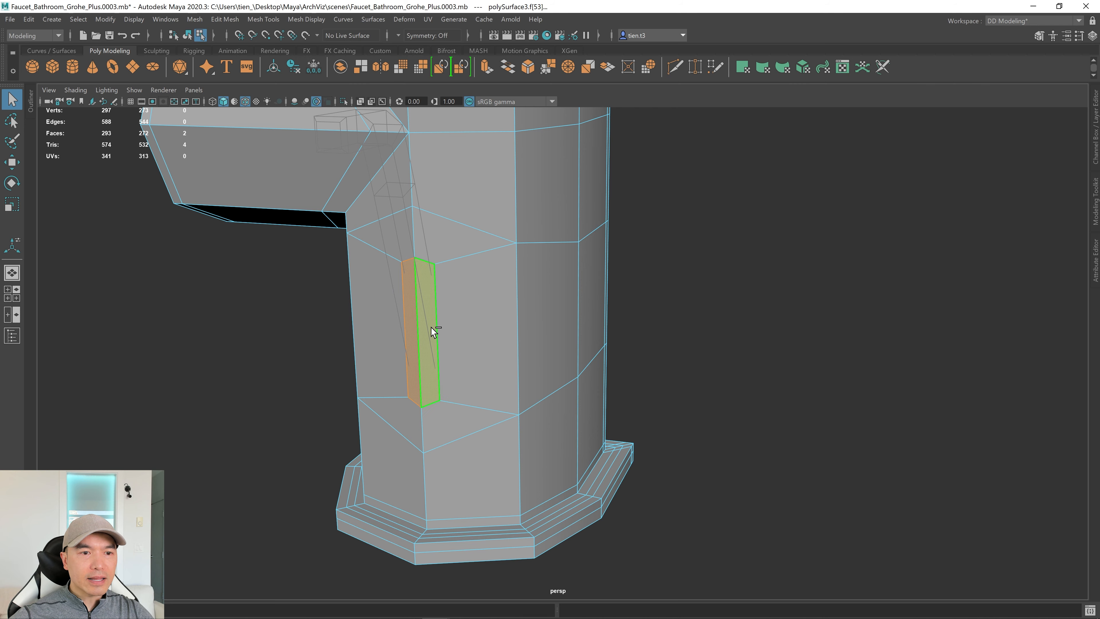
key(w)
mouse_move(433, 326)
alt+mouse_down()
mouse_move(443, 329)
mouse_move(429, 334)
alt+mouse_up()
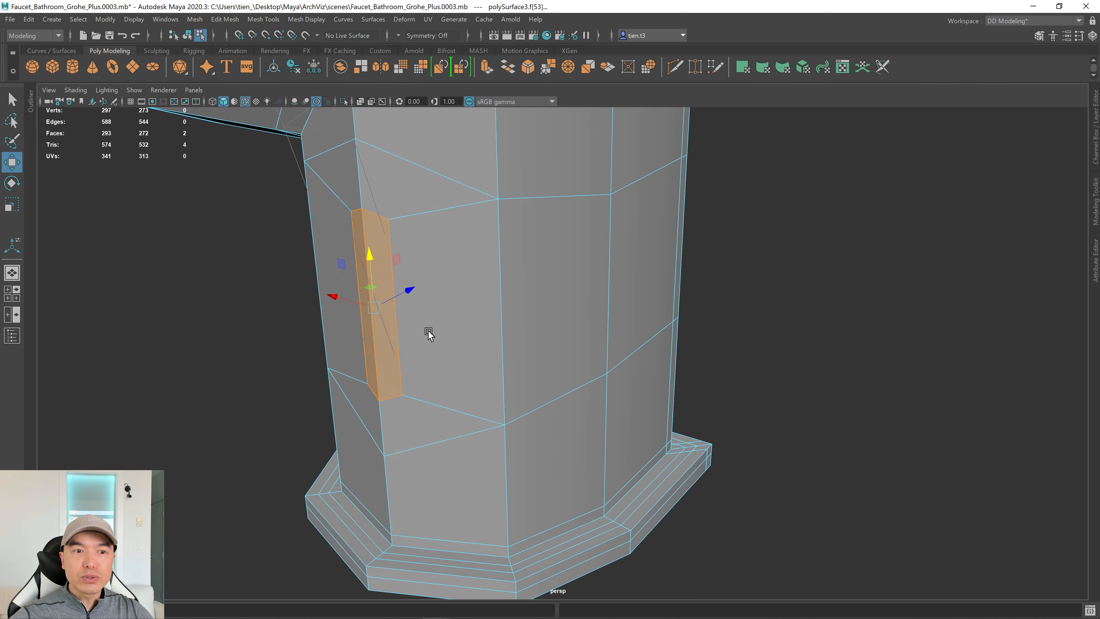
shift+right_drag(381, 303, 420, 278)
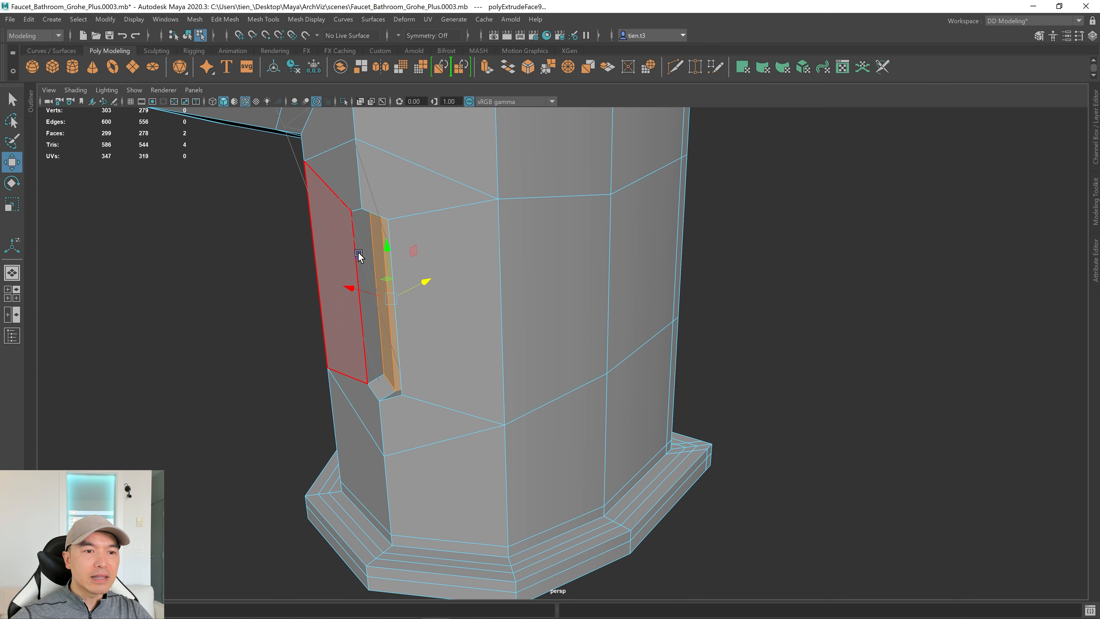
alt+drag(361, 298, 609, 364)
key(Delete)
scroll(466, 320, down, 3)
key(3)
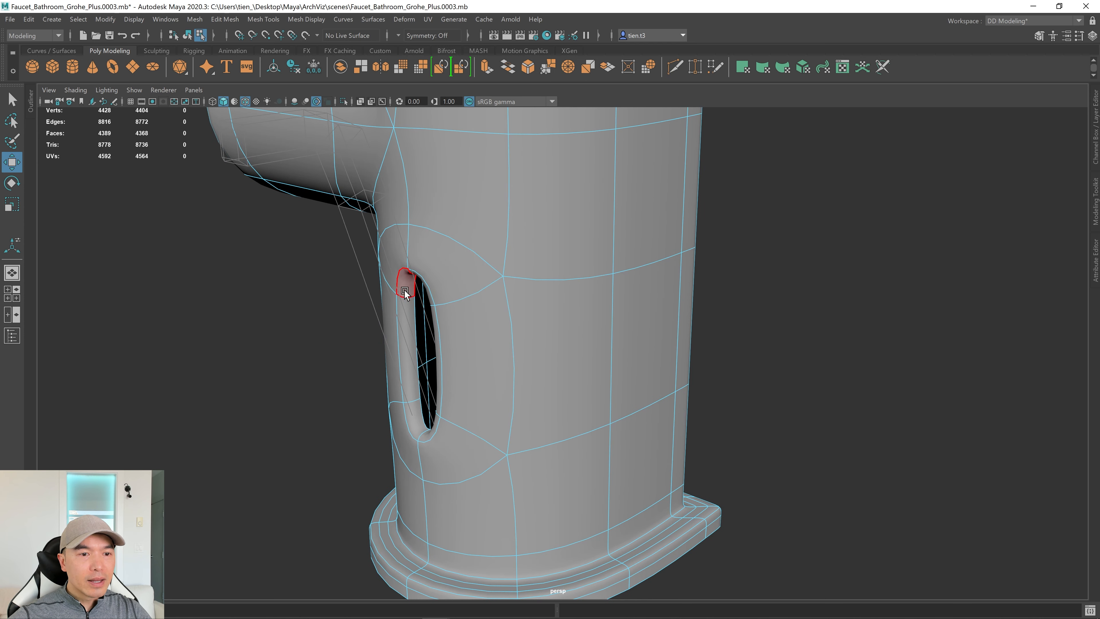
Bevel the slot's border edge loop with Chamfer off and inspect the rounded opening smoothed.
key(1)
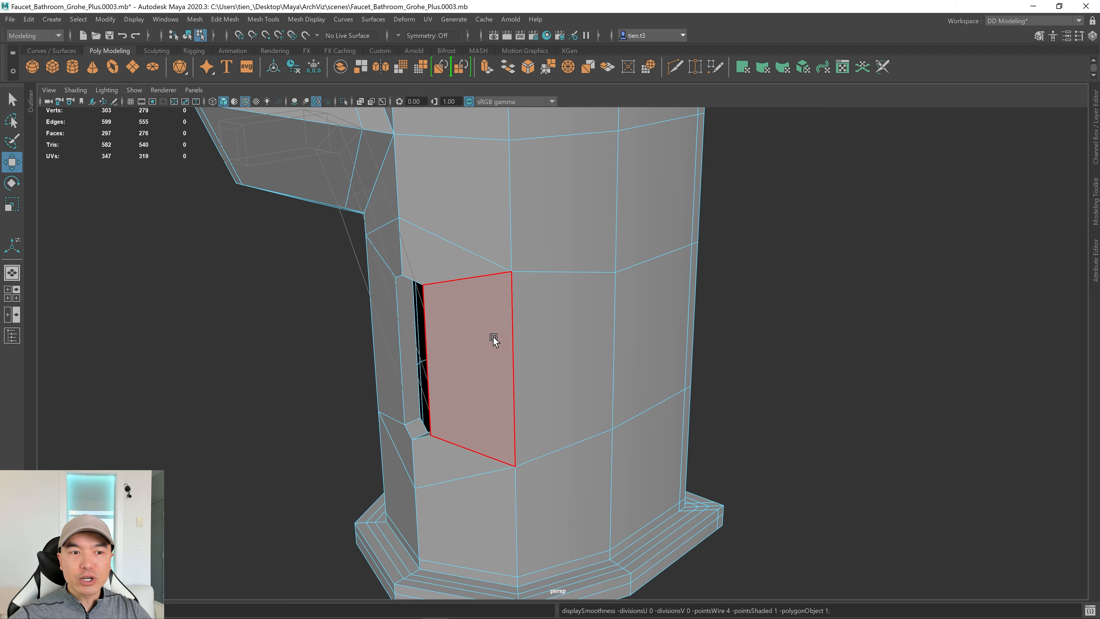
right_drag(491, 329, 495, 268)
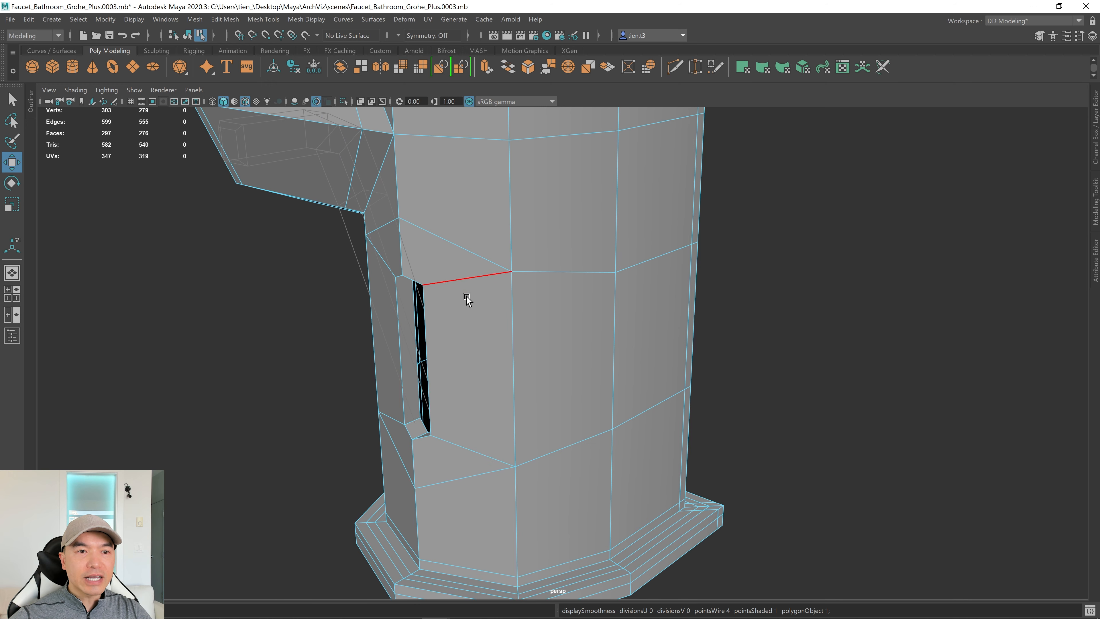
double_click(397, 295)
key(q)
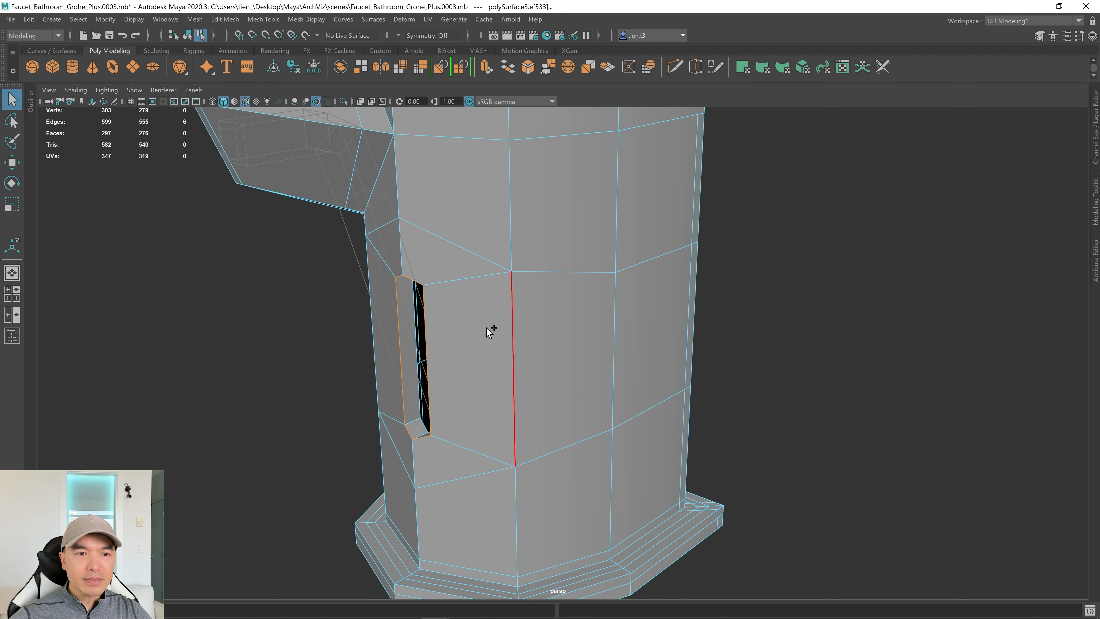
shift+right_drag(481, 323, 505, 322)
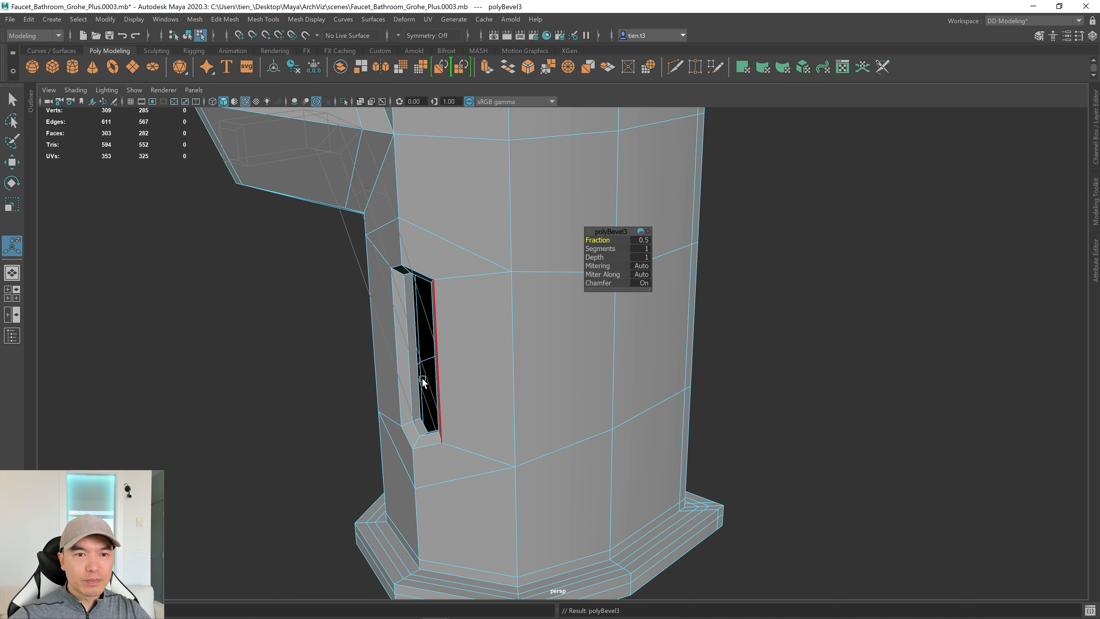
click(644, 282)
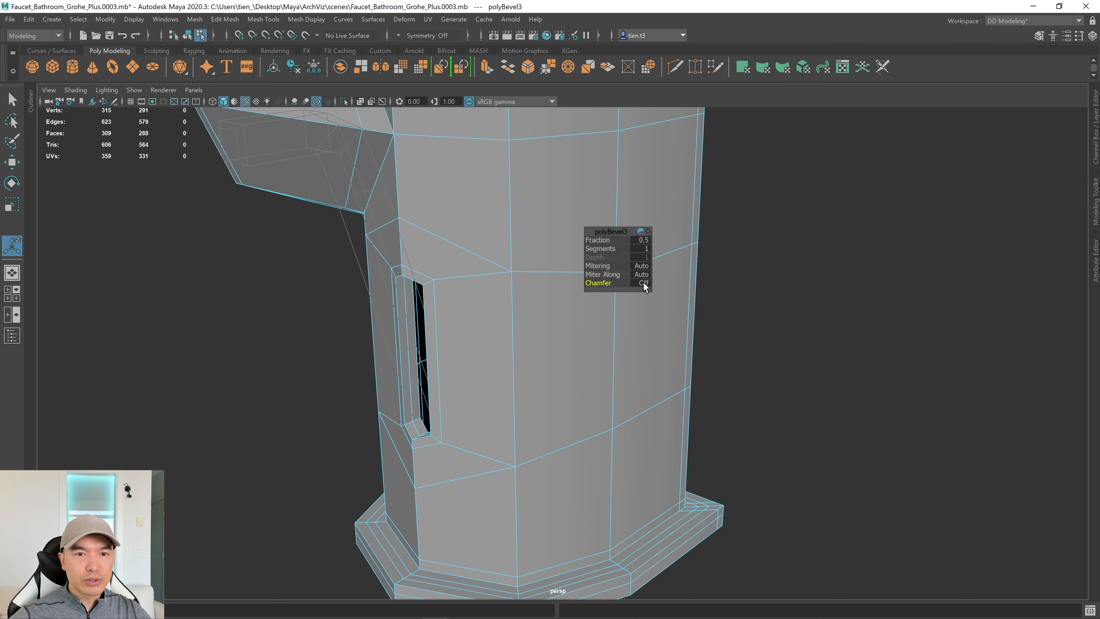
key(3)
alt+drag(643, 284, 572, 353)
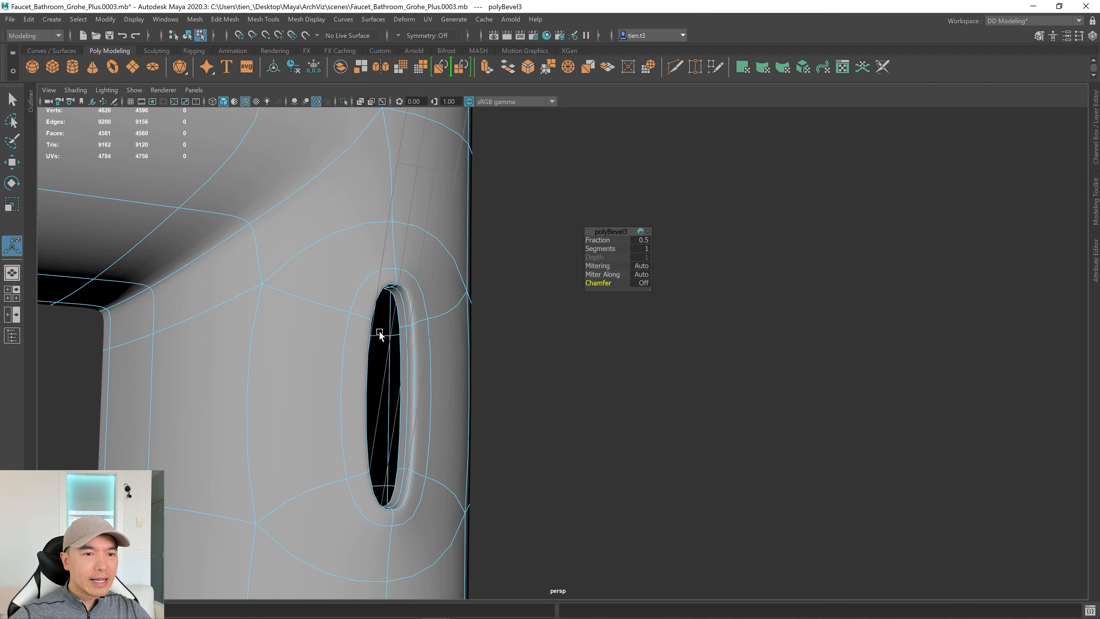
scroll(476, 420, down, 5)
alt+drag(513, 433, 461, 425)
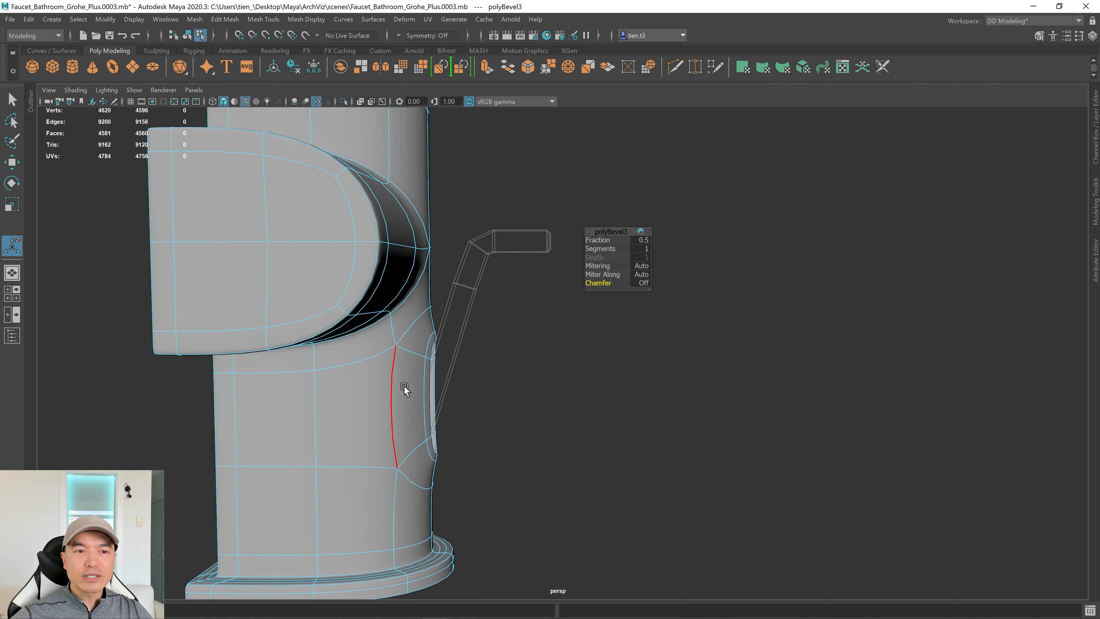
In the maximized side view, turn off SideRef_Layer visibility, then return to perspective.
key(space)
key(space)
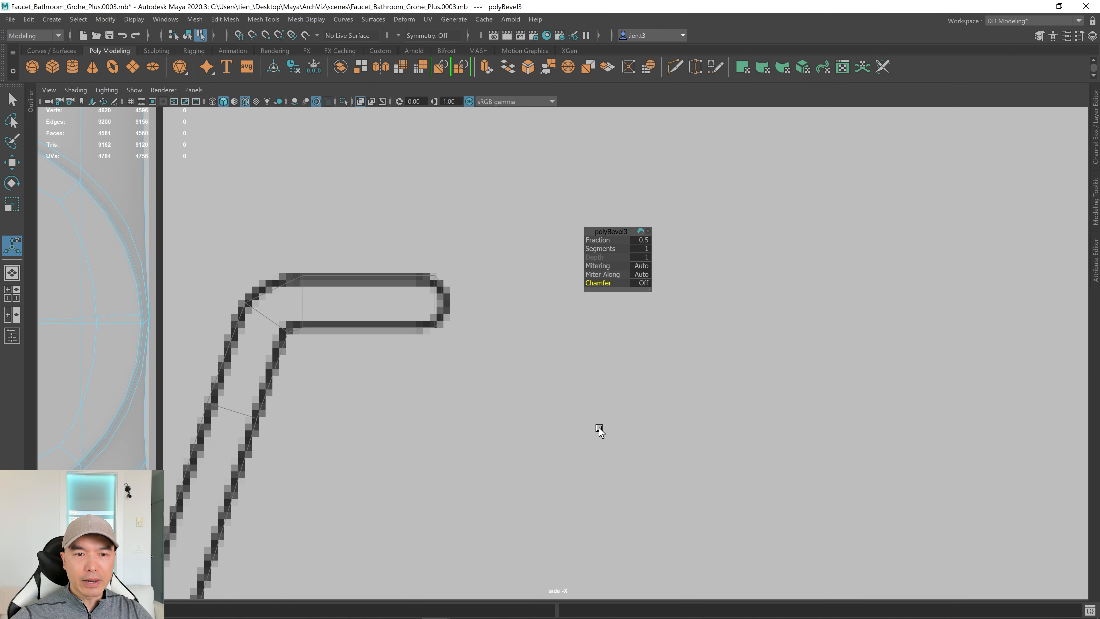
key(a)
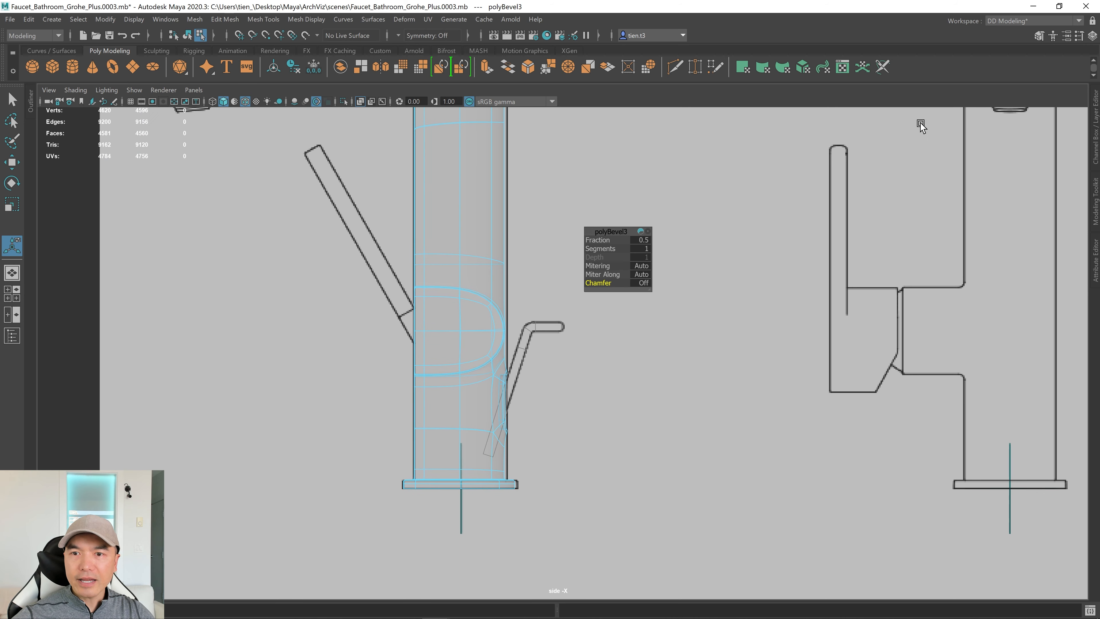
click(1096, 111)
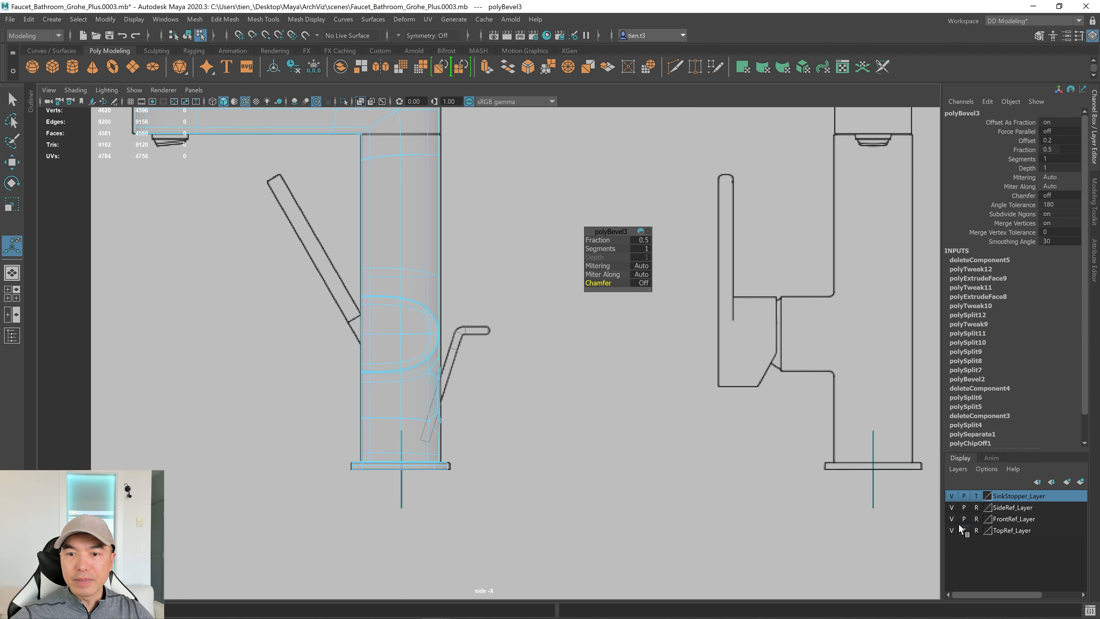
click(952, 507)
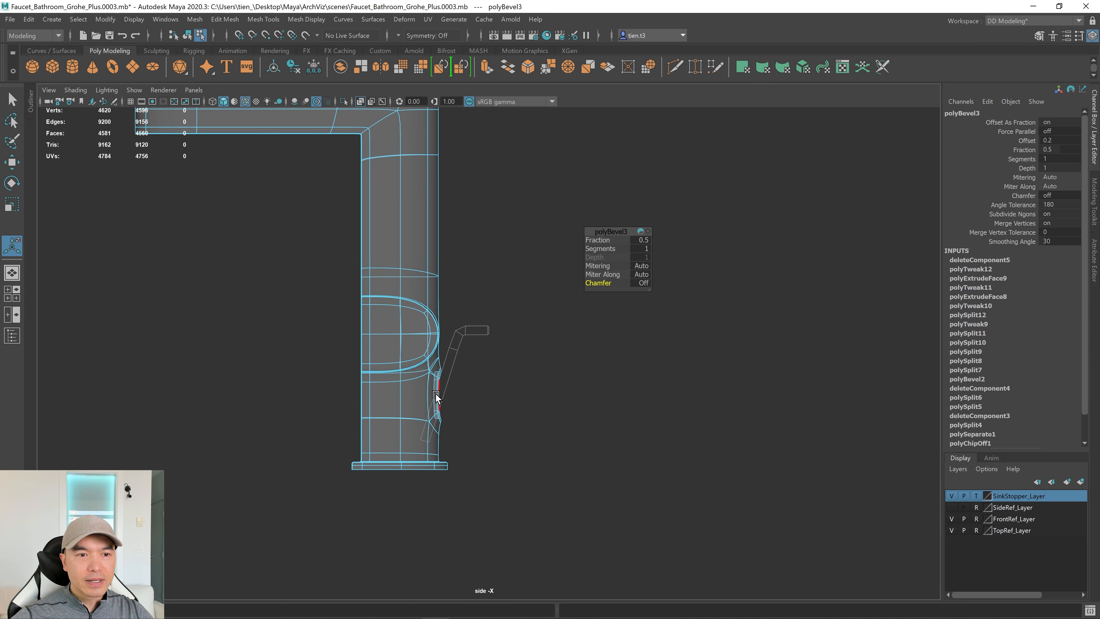
scroll(638, 410, up, 2)
scroll(848, 401, up, 2)
scroll(552, 420, up, 1)
scroll(741, 444, up, 1)
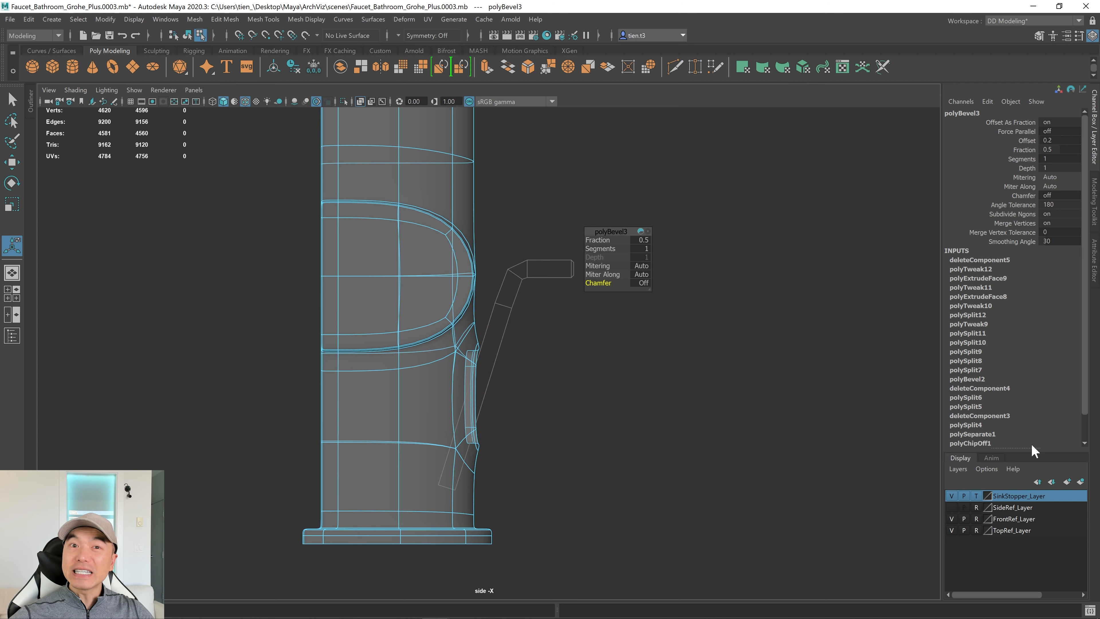
scroll(403, 484, up, 2)
scroll(793, 439, up, 1)
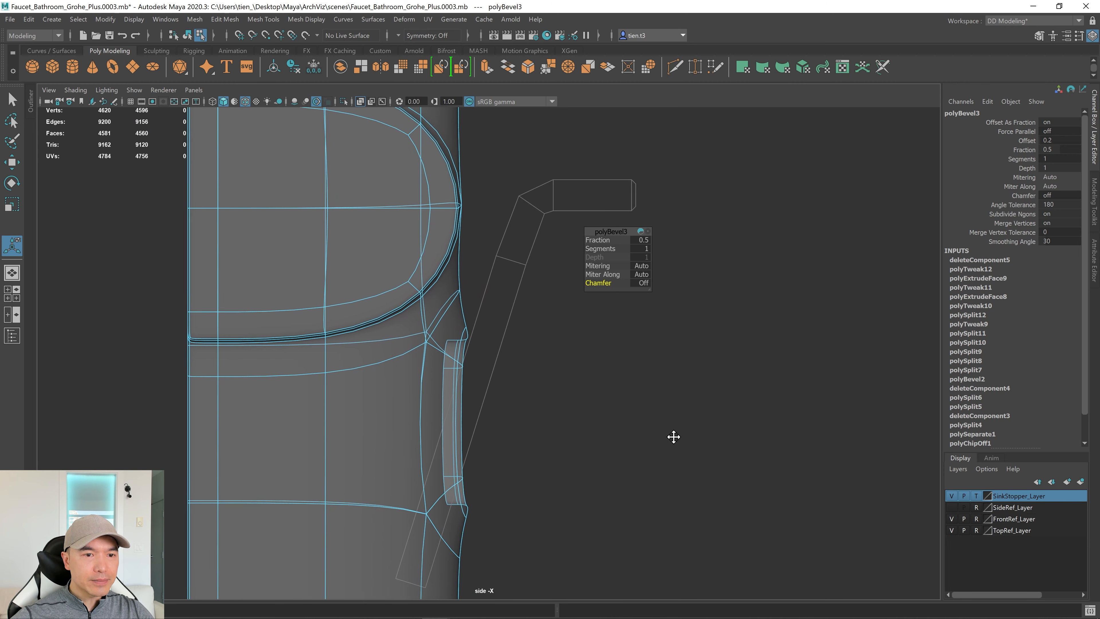
scroll(673, 437, up, 1)
key(space)
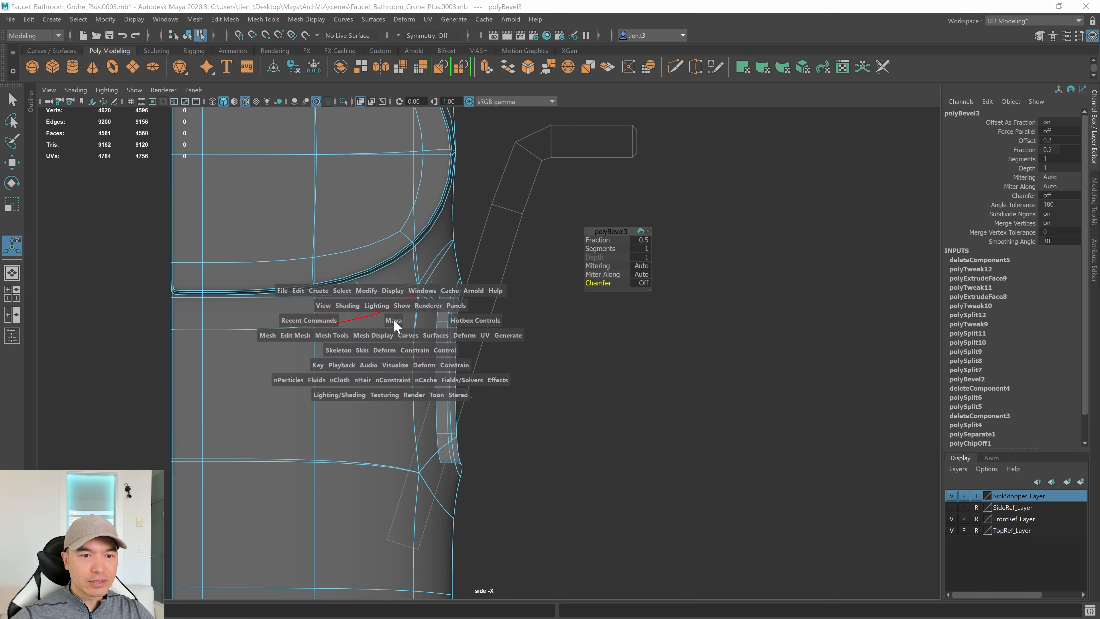
key(space)
scroll(329, 364, up, 8)
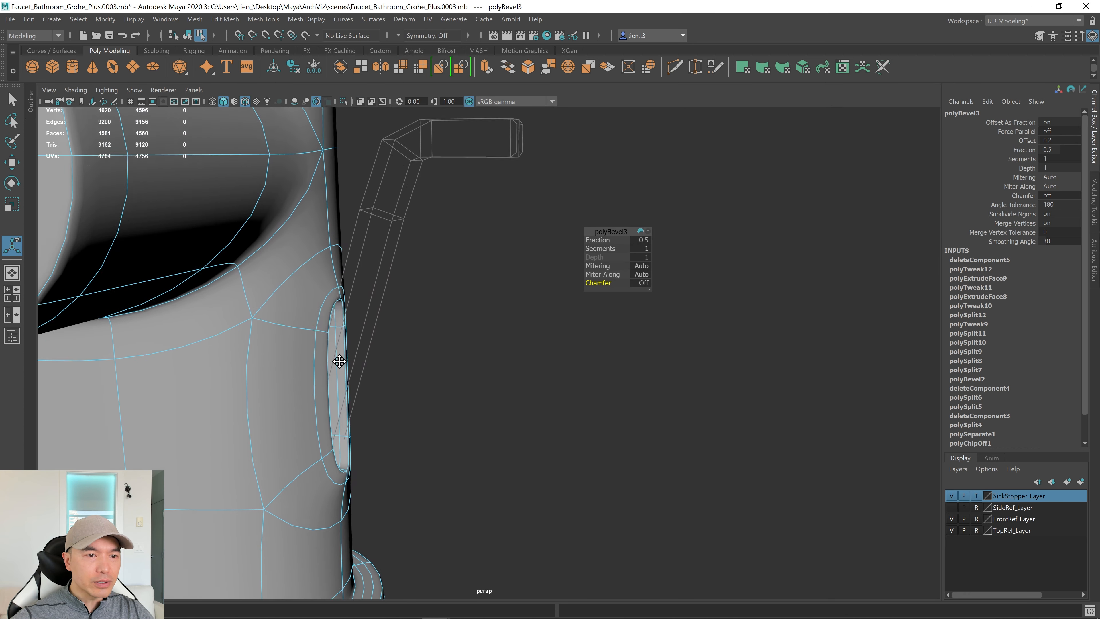
Select the slot's top corner vertices in vertex mode, collapsing the attribute panel for room.
key(q)
right_drag(292, 262, 262, 246)
alt+right_drag(438, 316, 541, 314)
alt+middle_drag(340, 315, 564, 318)
alt+drag(511, 313, 460, 297)
alt+middle_drag(461, 261, 487, 359)
alt+right_drag(511, 340, 626, 324)
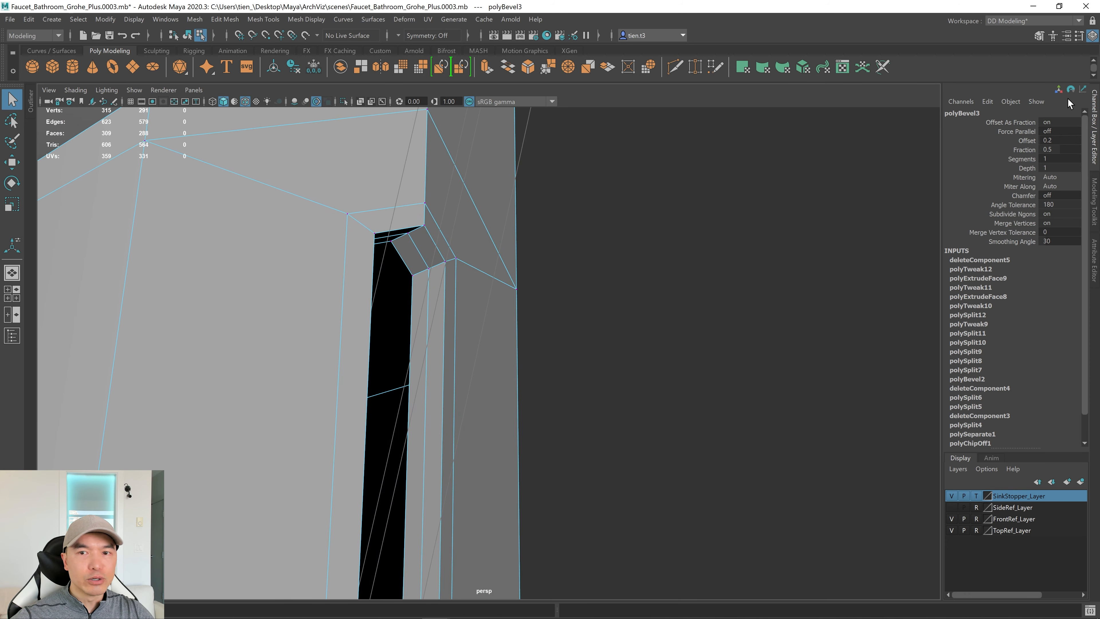
click(1097, 120)
alt+right_drag(576, 251, 654, 243)
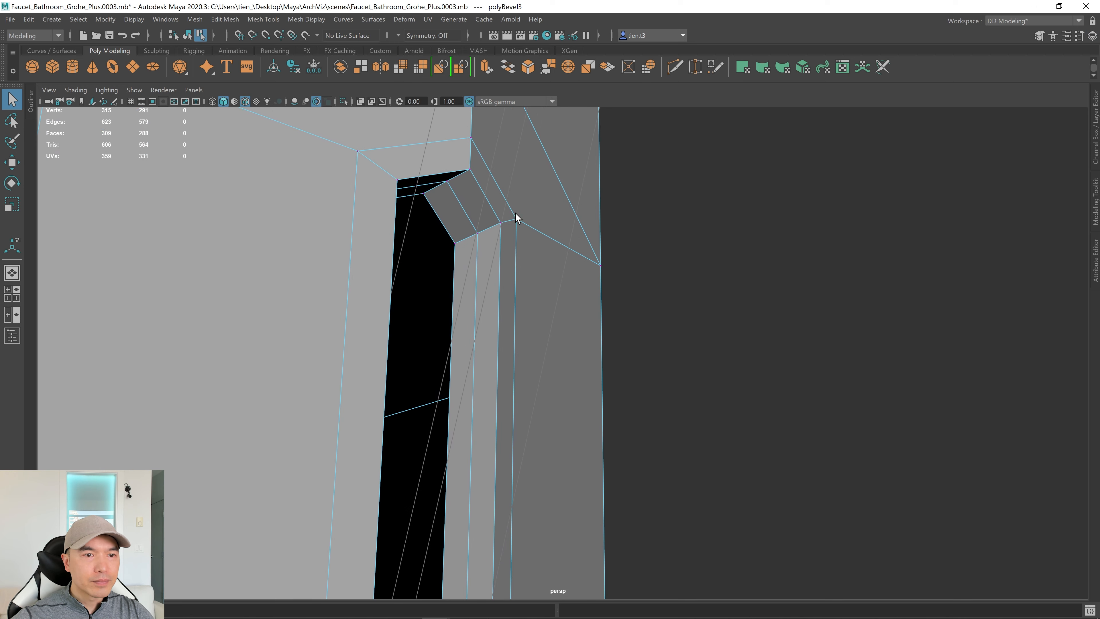
alt+drag(516, 214, 494, 209)
click(423, 152)
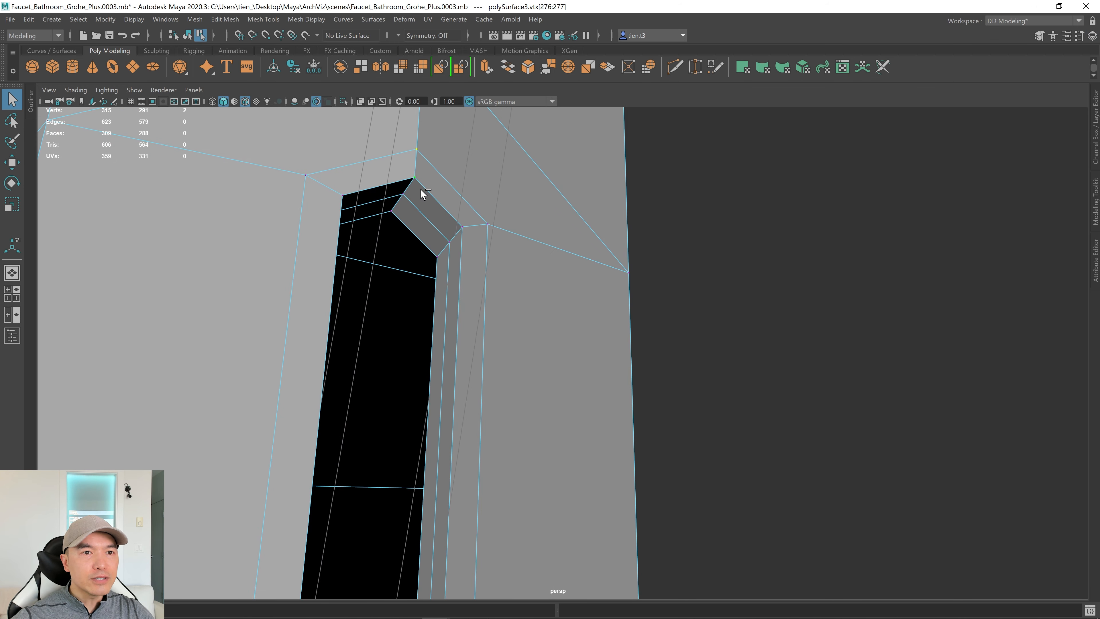
shift+click(396, 213)
Add the slot's bottom corner vertices to the selection.
alt+right_drag(714, 299, 663, 302)
alt+drag(663, 302, 592, 328)
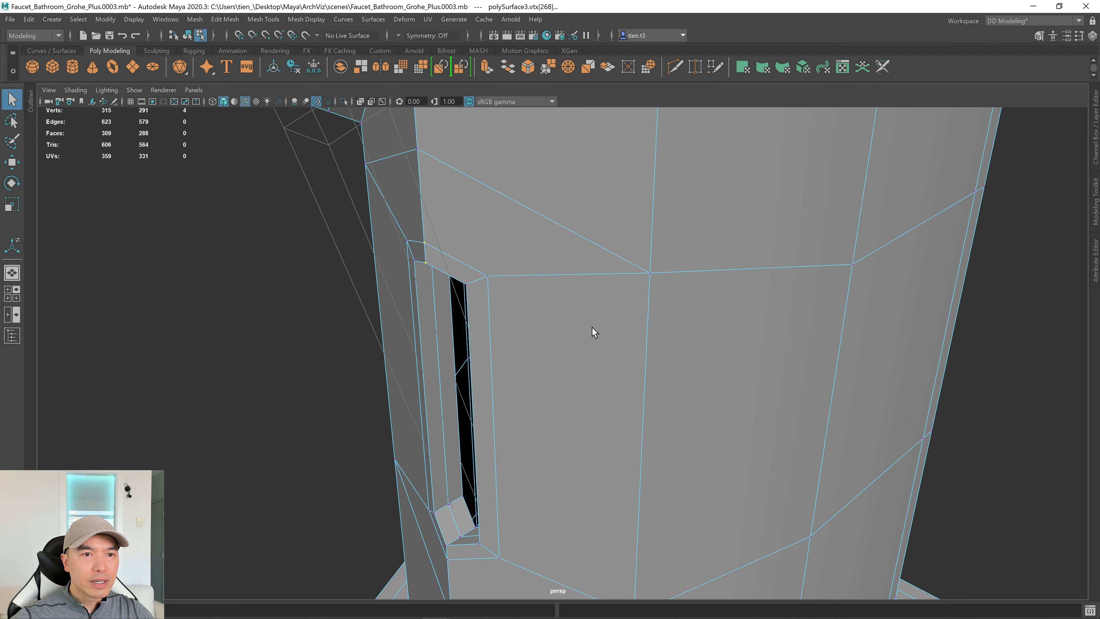
alt+middle_drag(592, 328, 660, 270)
alt+right_drag(660, 270, 763, 324)
alt+drag(764, 324, 627, 402)
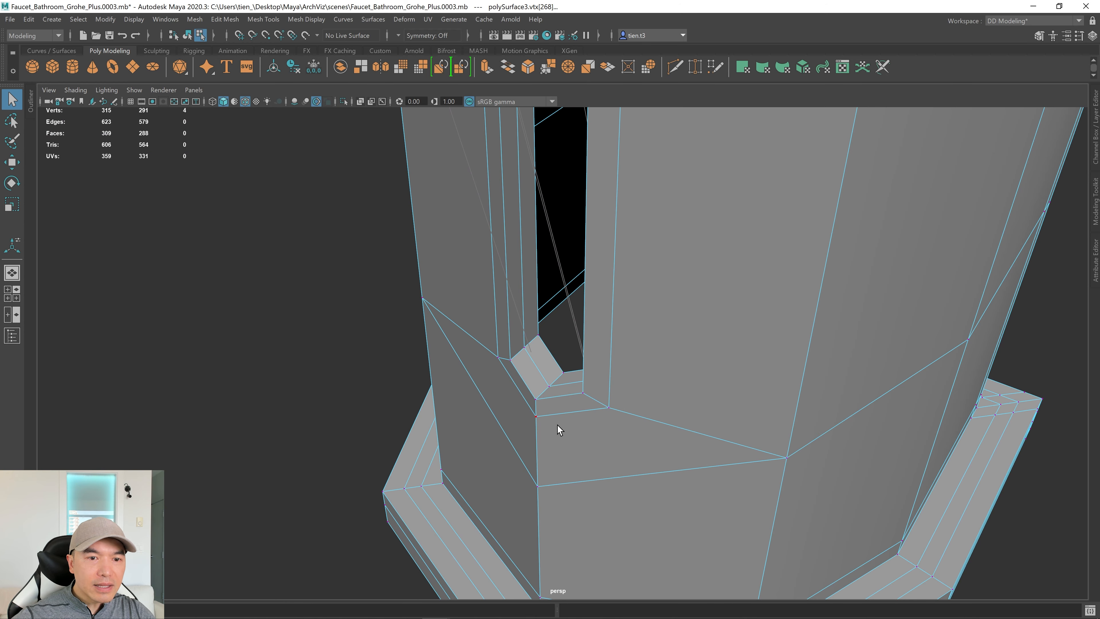
shift+click(532, 418)
shift+click(537, 399)
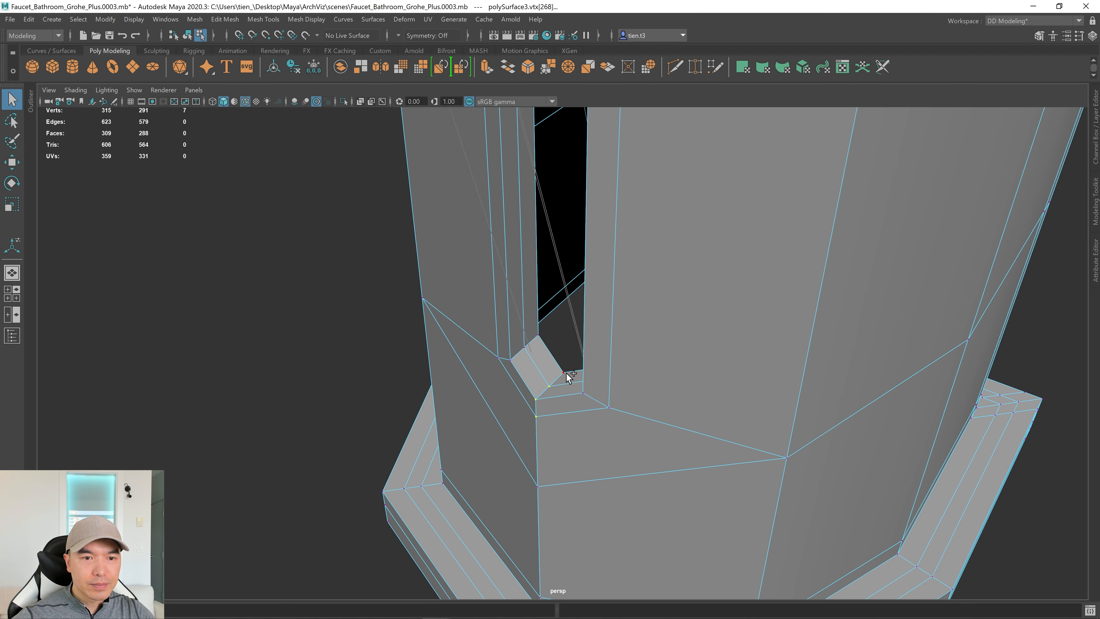
In side view, move the selected corner vertices along X back into the column.
key(space)
key(space)
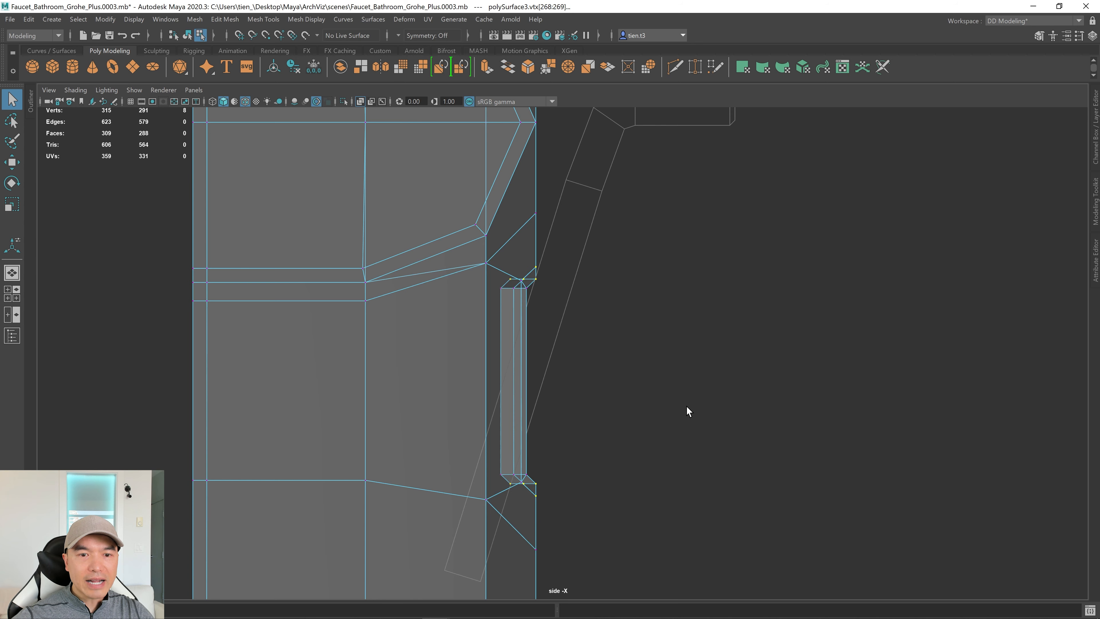
key(3)
alt+right_drag(608, 414, 750, 400)
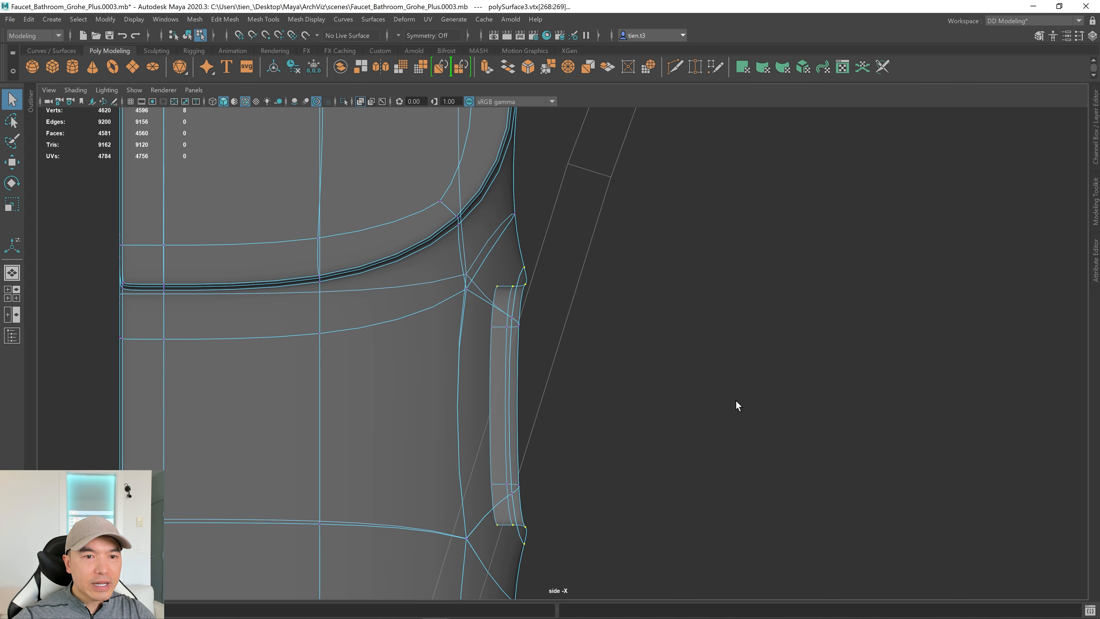
key(w)
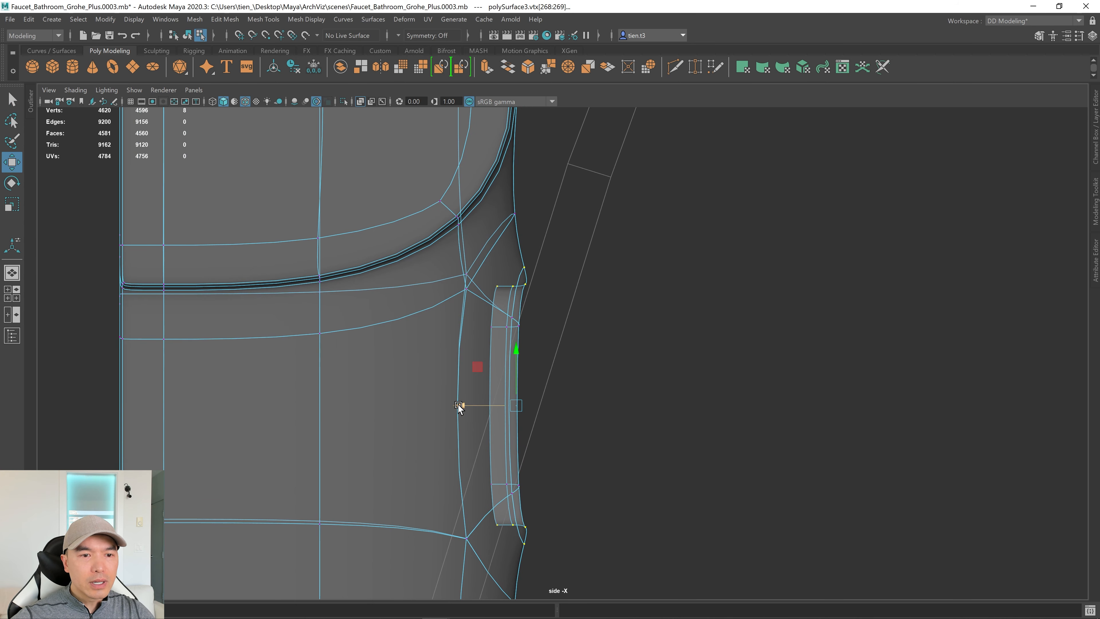
drag(458, 404, 445, 406)
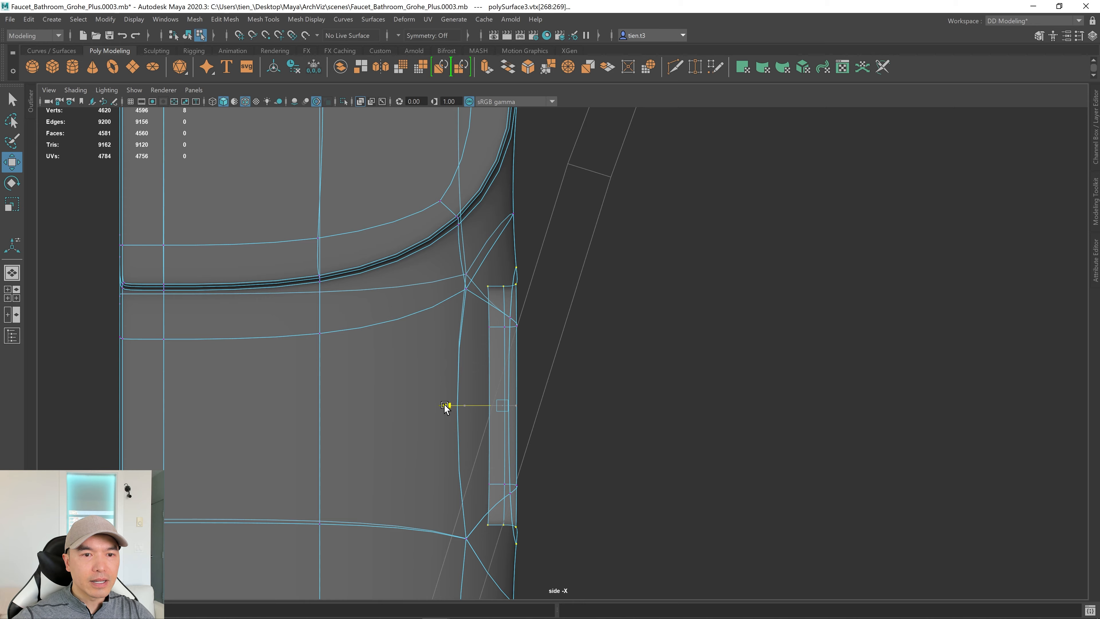
key(space)
key(space)
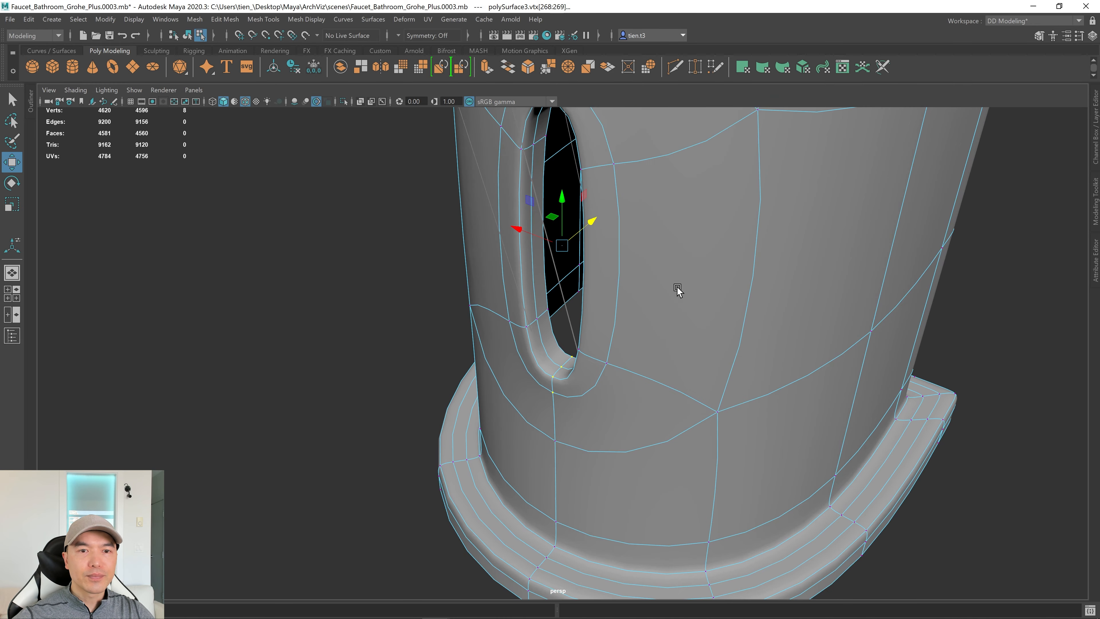
alt+drag(678, 290, 640, 326)
alt+right_drag(640, 324, 562, 359)
Return to the unsmoothed mesh display, frame the whole faucet and clear the selection.
alt+drag(562, 359, 624, 366)
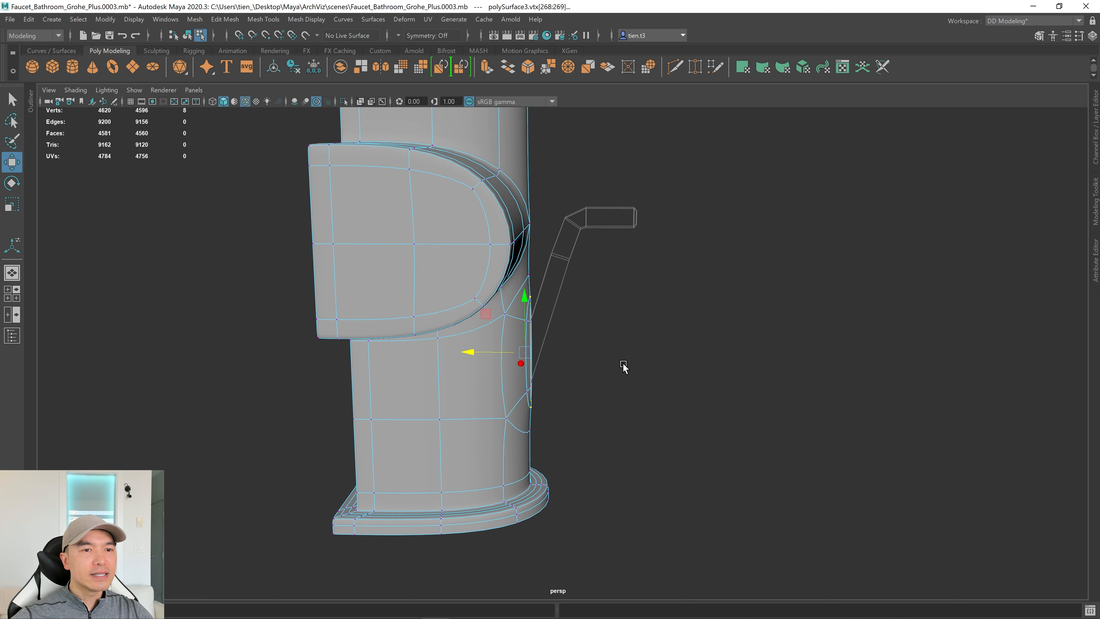
alt+right_drag(624, 366, 525, 383)
key(1)
scroll(473, 294, down, 1)
alt+middle_drag(473, 294, 615, 579)
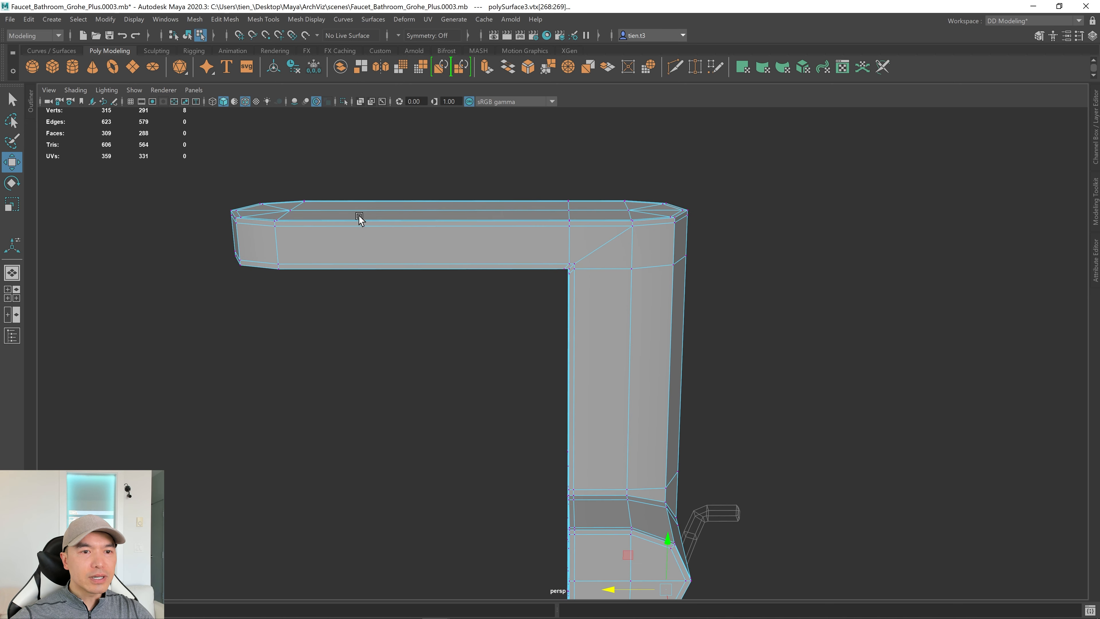
scroll(559, 427, down, 3)
alt+middle_drag(559, 426, 544, 385)
key(q)
right_drag(450, 269, 528, 253)
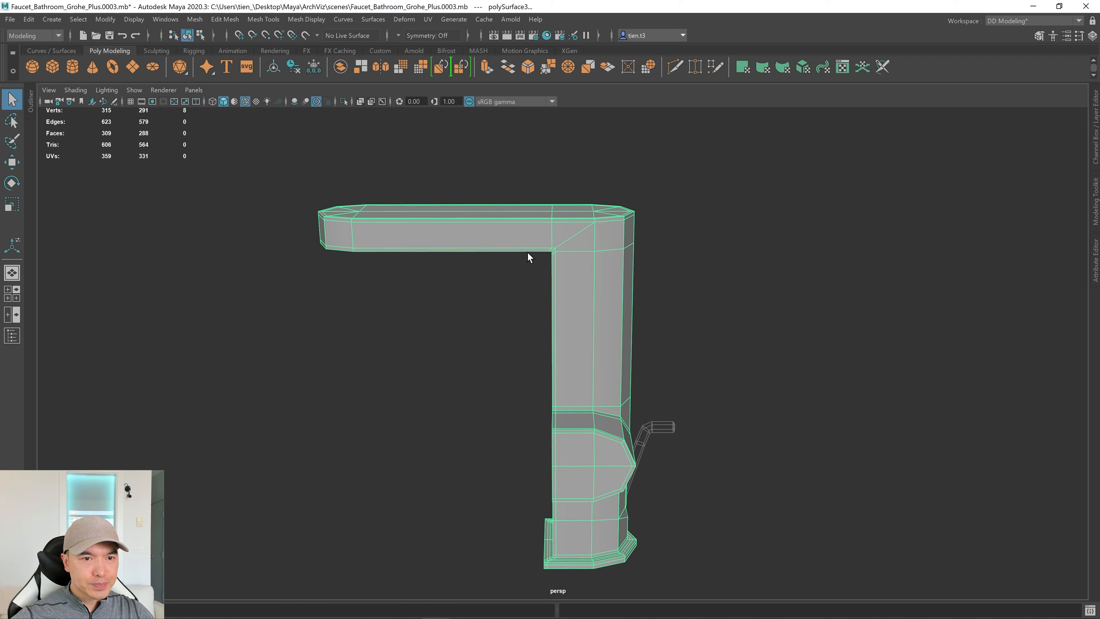
alt+drag(527, 252, 504, 306)
click(436, 327)
Insert an edge loop across the faucet spout near its tip.
alt+right_drag(450, 314, 744, 307)
alt+middle_drag(474, 383, 562, 379)
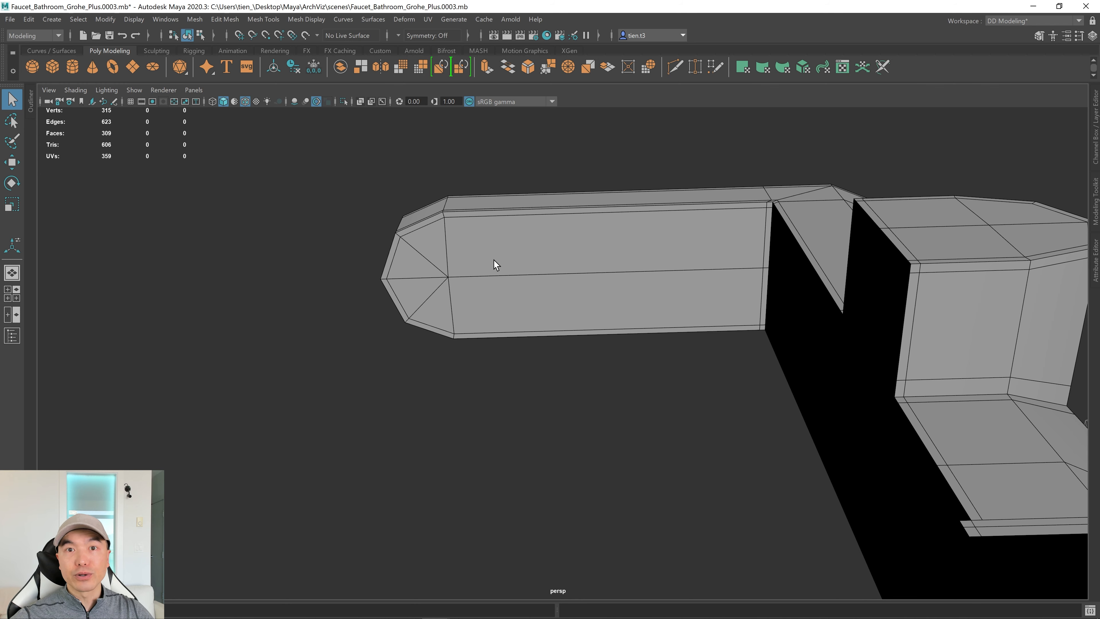
click(500, 242)
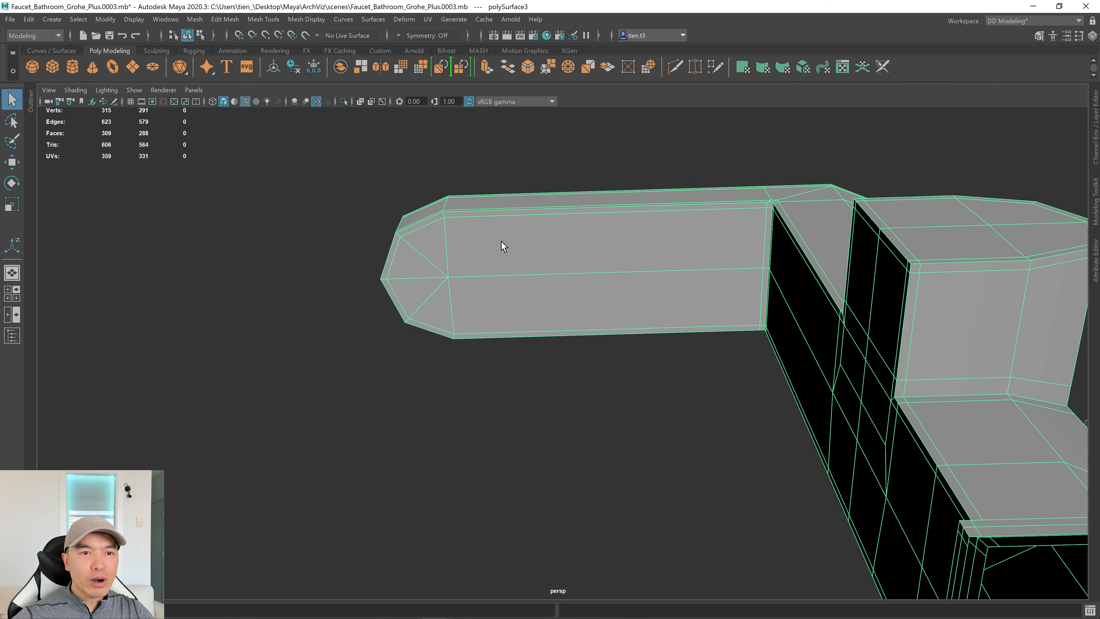
shift+right_drag(501, 241, 397, 246)
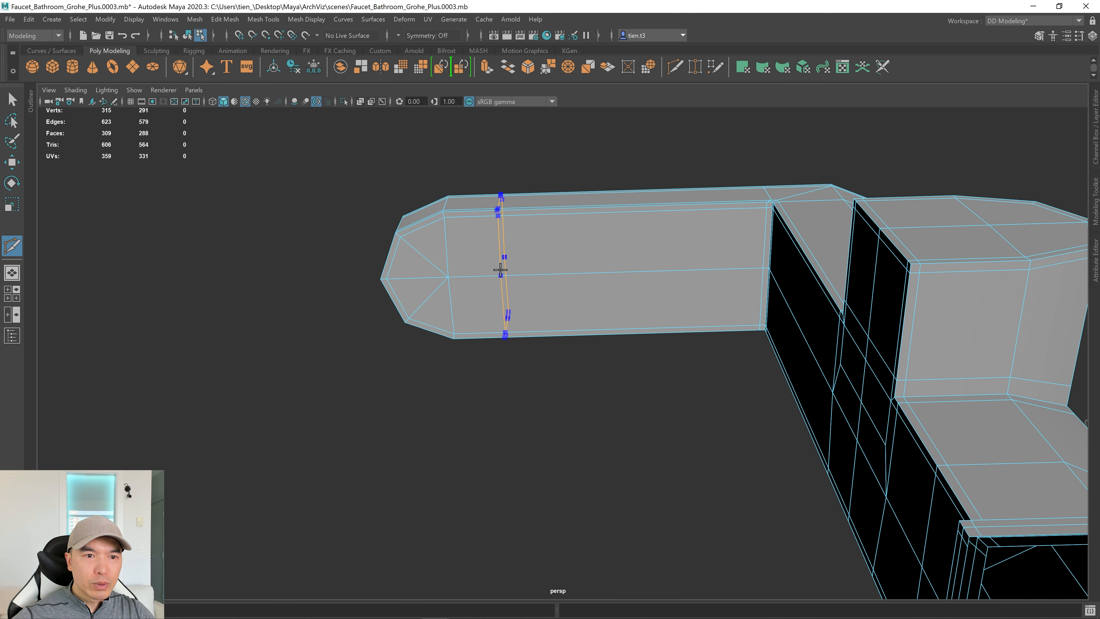
ctrl+click(503, 269)
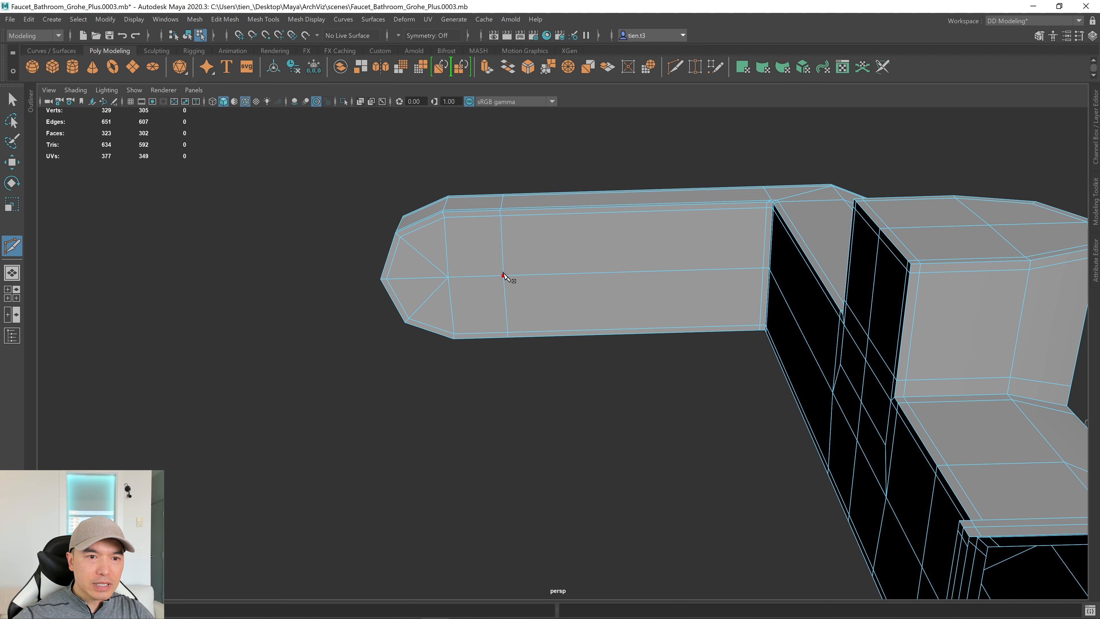
alt+drag(506, 275, 507, 321)
Select the new spout-tip edge loop and scale it to round the end.
key(q)
right_drag(497, 254, 599, 349)
double_click(496, 238)
key(r)
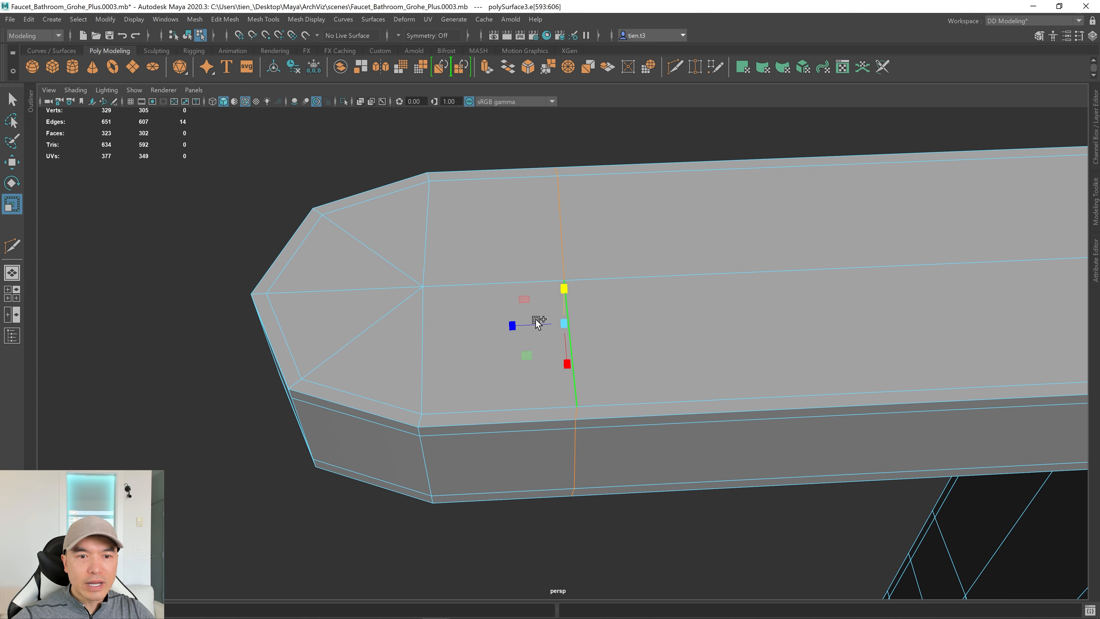
ctrl+shift+drag(513, 325, 714, 321)
alt+middle_drag(714, 320, 642, 319)
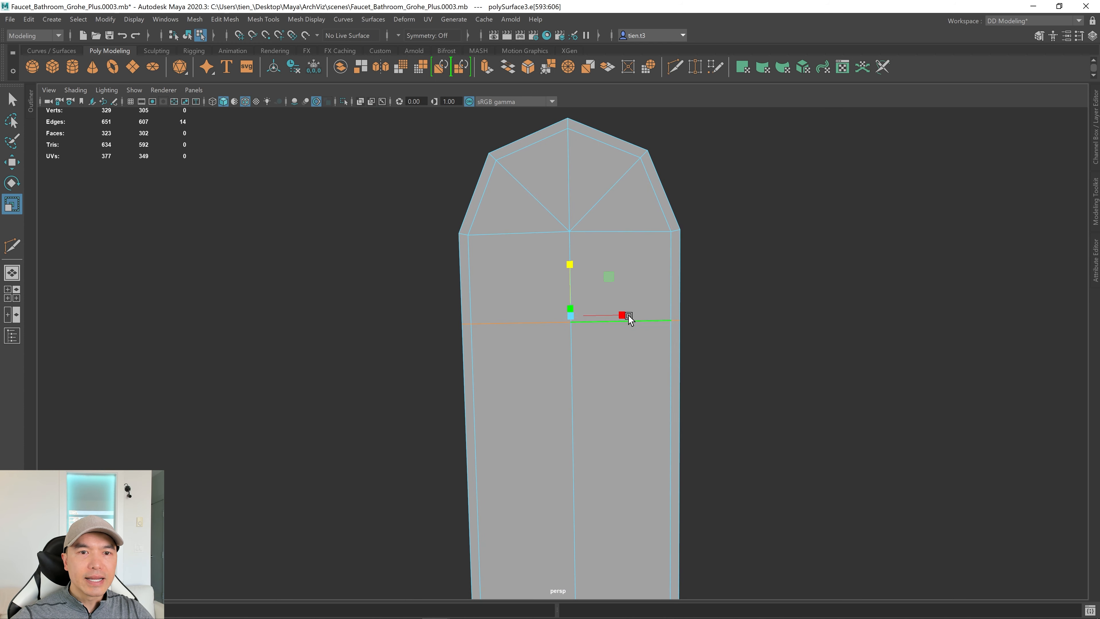
Switch to edge selection and tumble down to inspect the spout tip.
key(q)
right_click(579, 210)
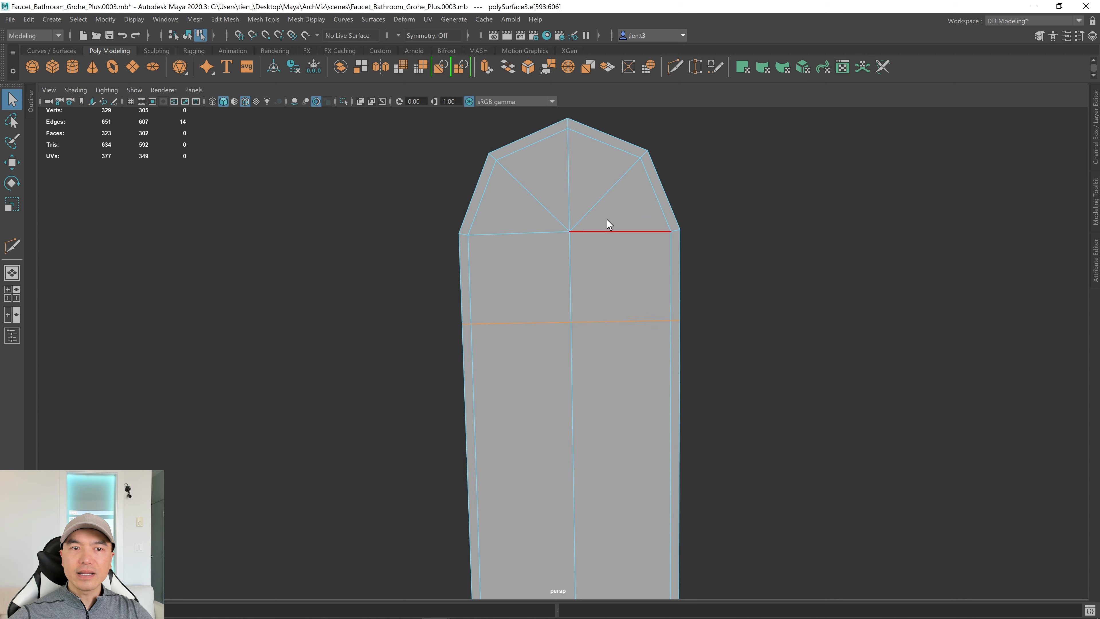
scroll(578, 230, down, 1)
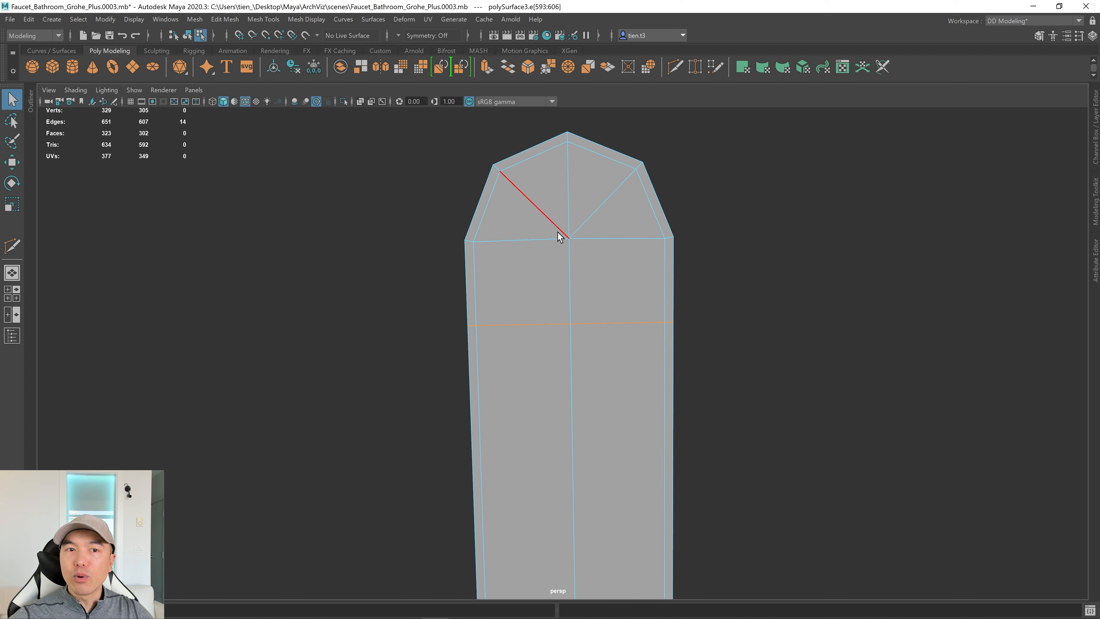
alt+drag(558, 232, 523, 250)
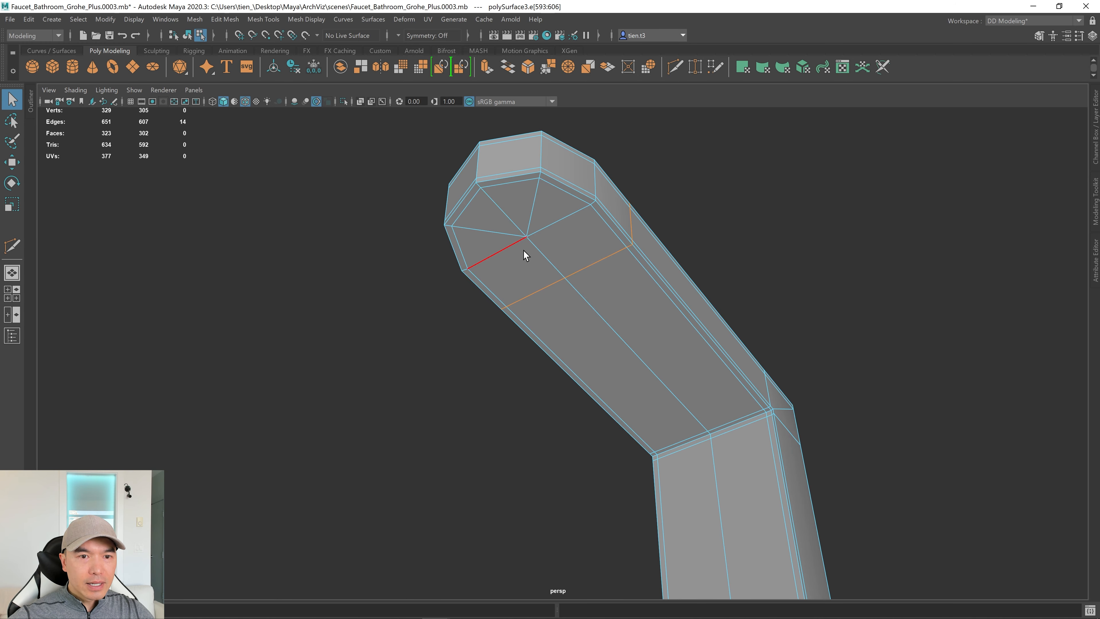
Inspect the rounded spout tip from the top view, then return to four views.
key(space)
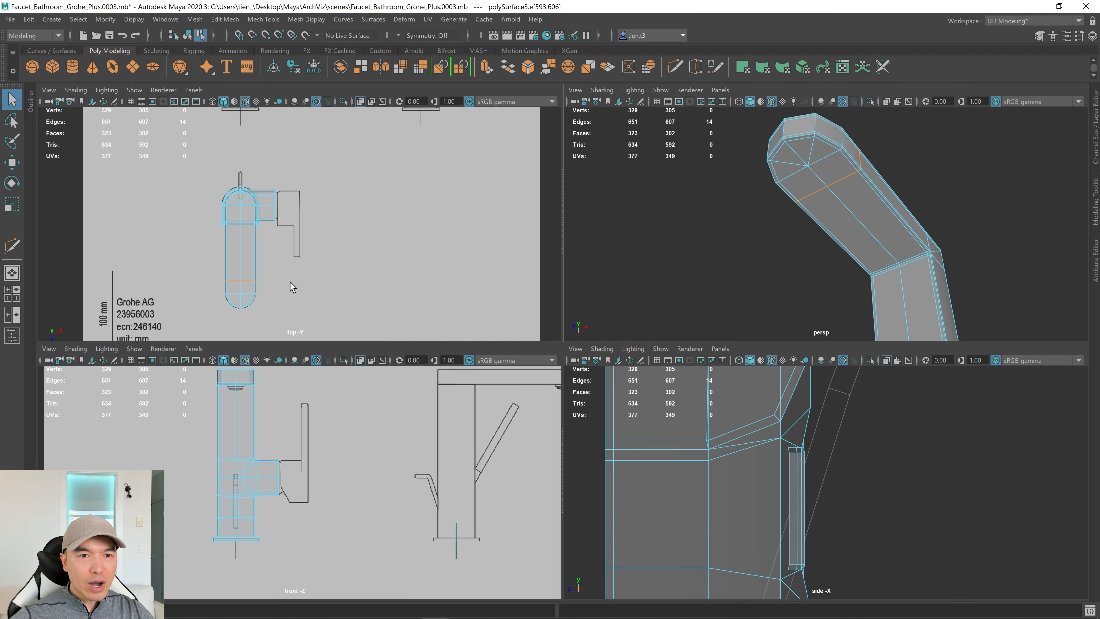
key(space)
alt+middle_drag(556, 291, 631, 108)
scroll(595, 369, up, 2)
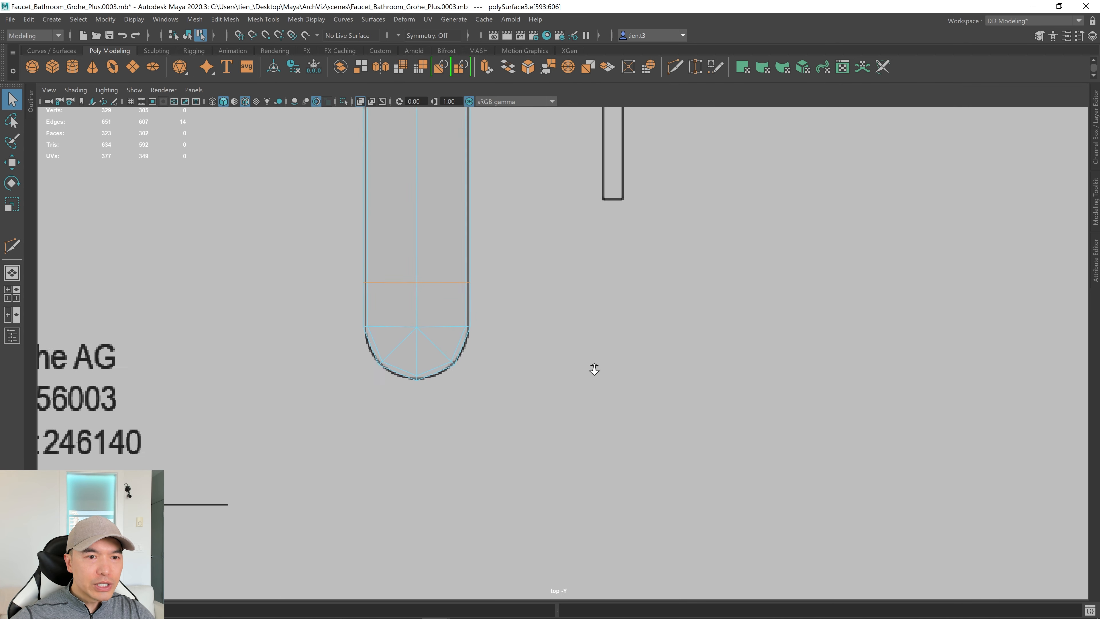
alt+middle_drag(594, 368, 442, 357)
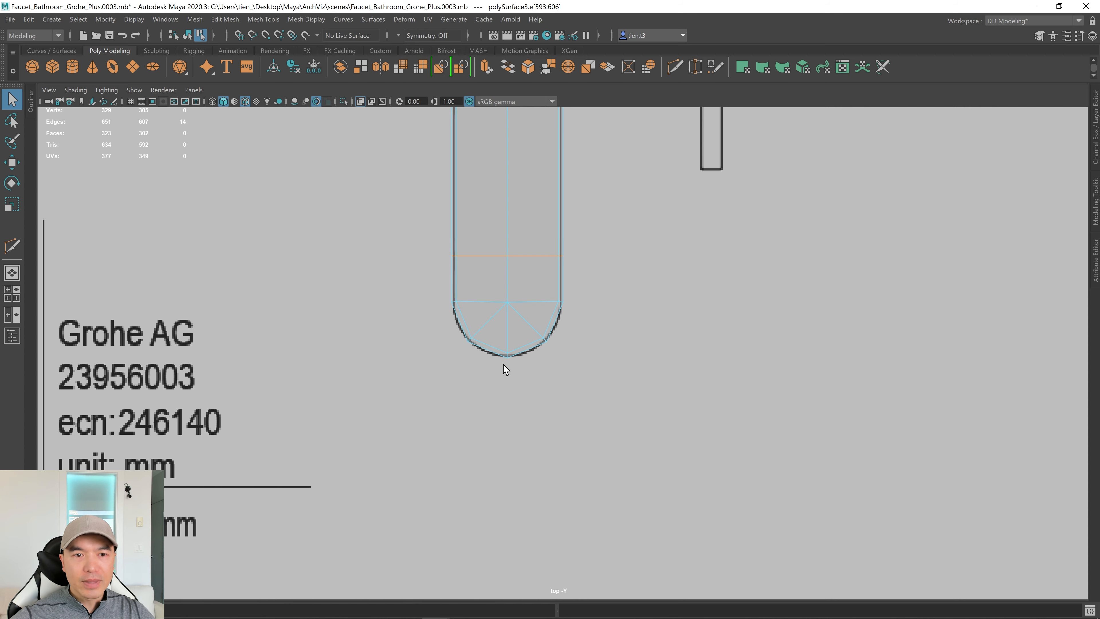
key(space)
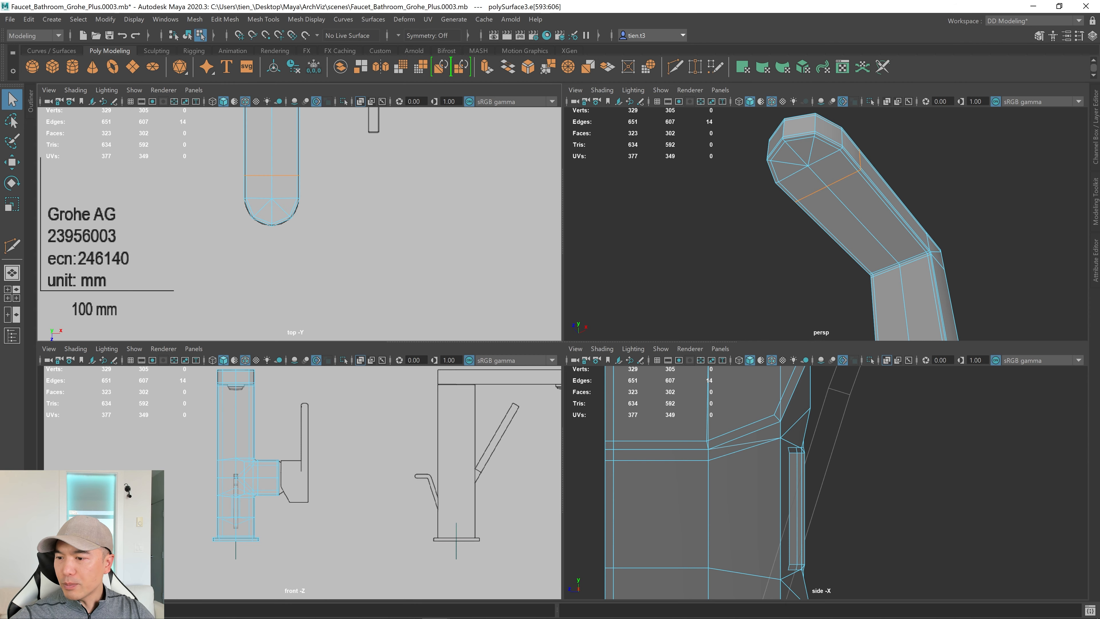
Compare the spout against the aerator reference photo in PureRef.
key(alt+Tab)
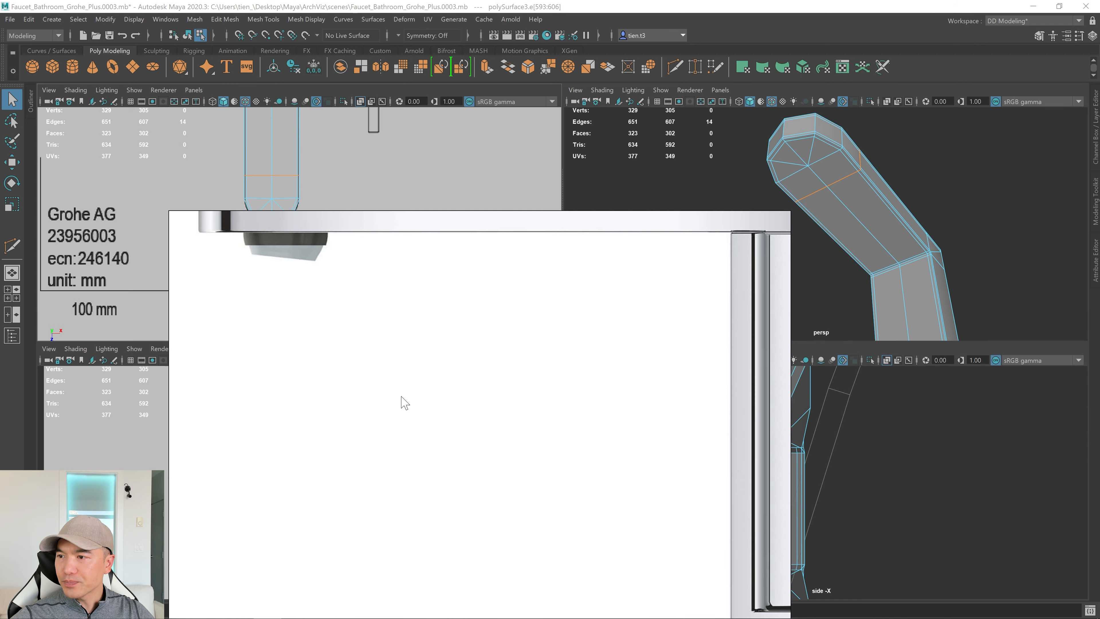
double_click(514, 298)
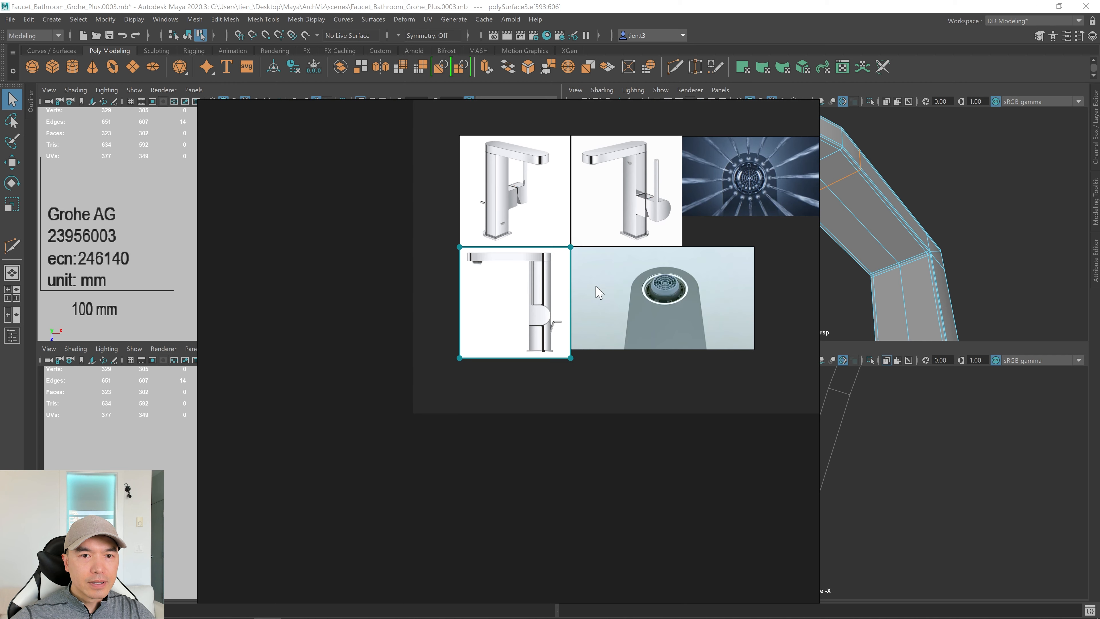
double_click(649, 284)
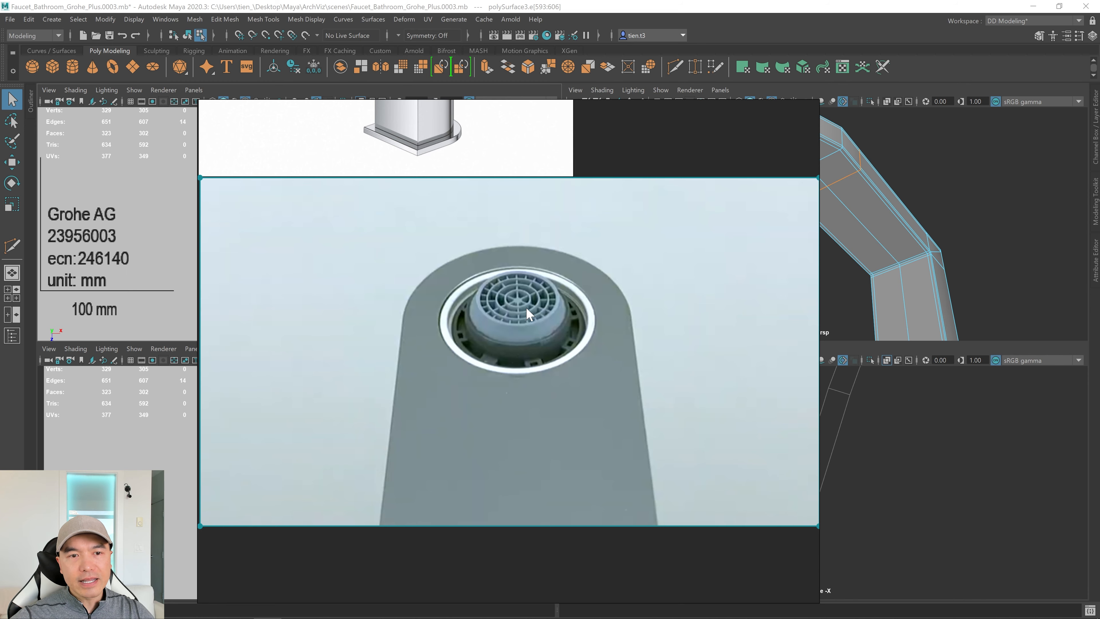
key(alt+Tab)
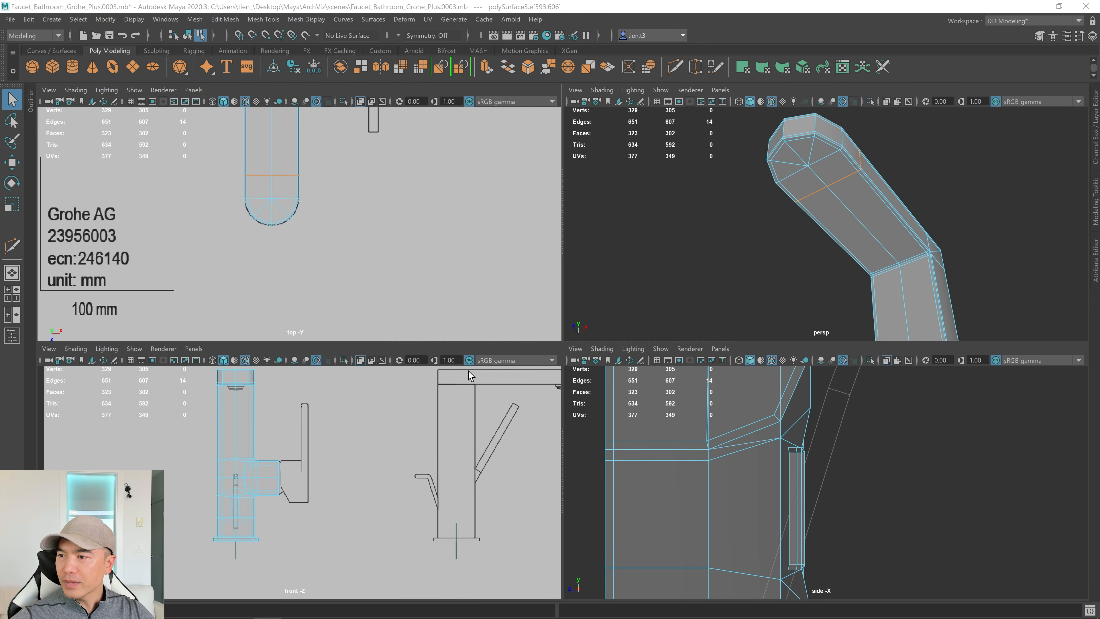
Clear the spout edge selection and maximize the side view.
scroll(464, 372, down, 1)
scroll(884, 443, down, 10)
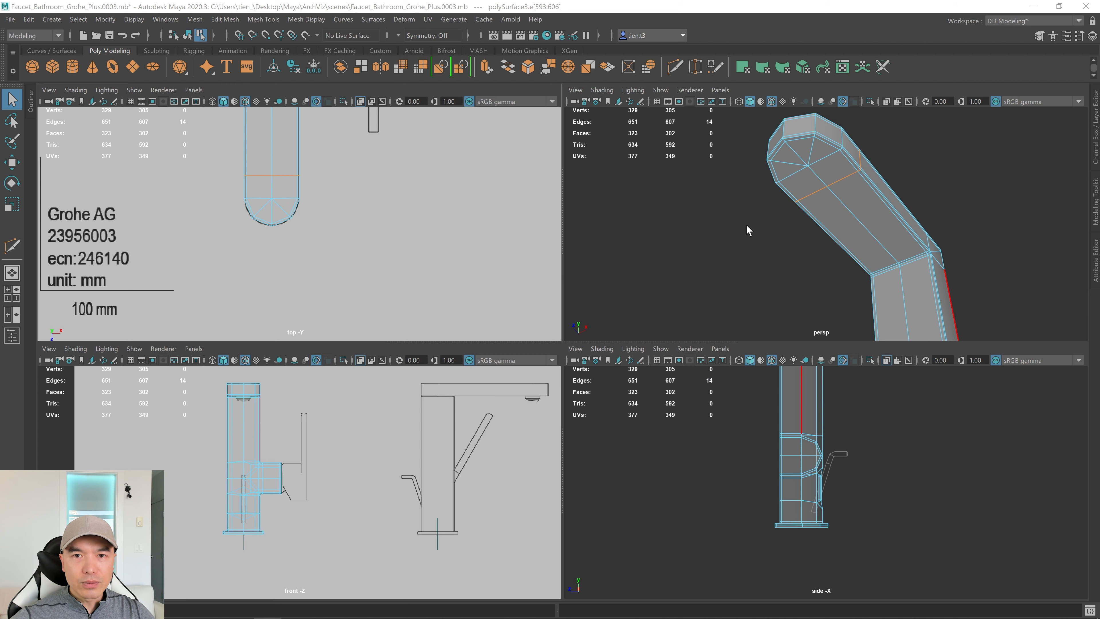
click(729, 439)
key(space)
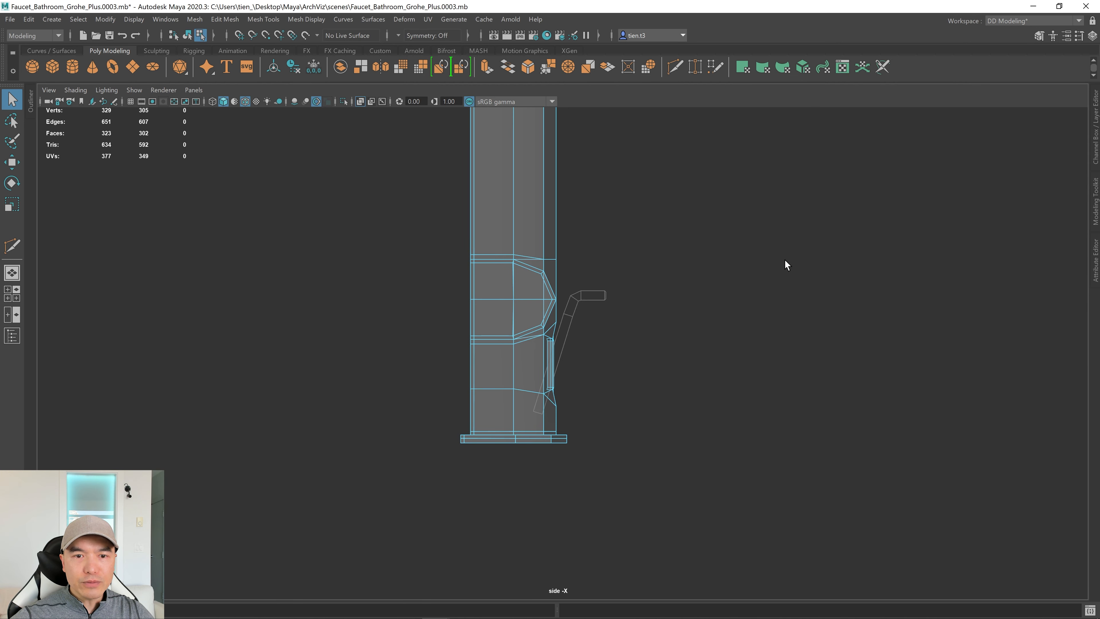
Show SideRef_Layer and place a new polygon cylinder under the spout tip.
click(1096, 114)
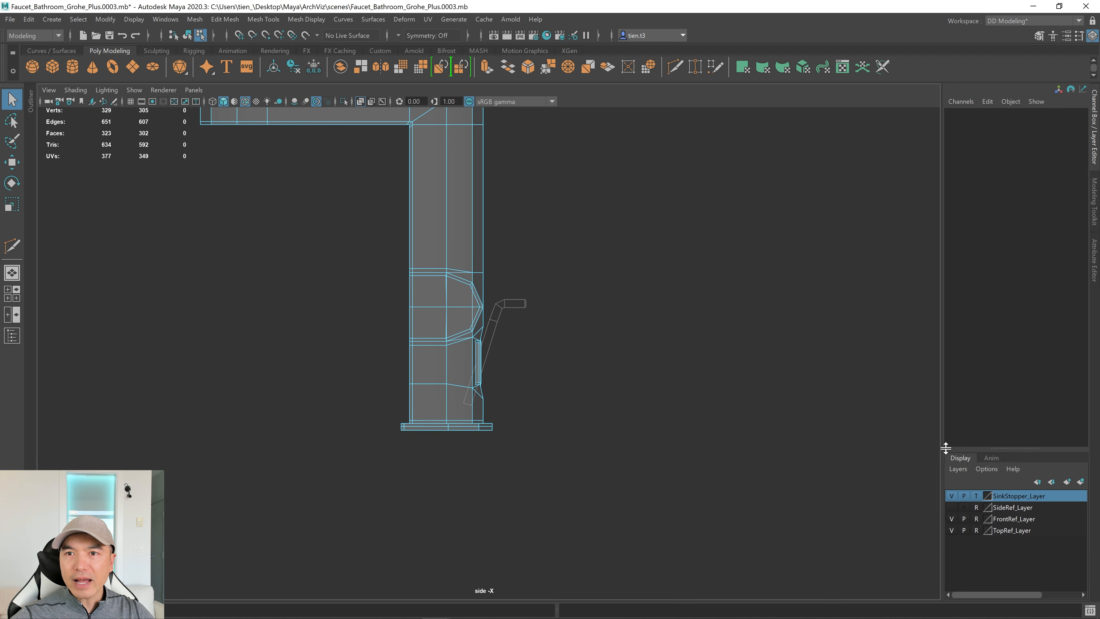
click(951, 507)
alt+middle_drag(391, 230, 551, 395)
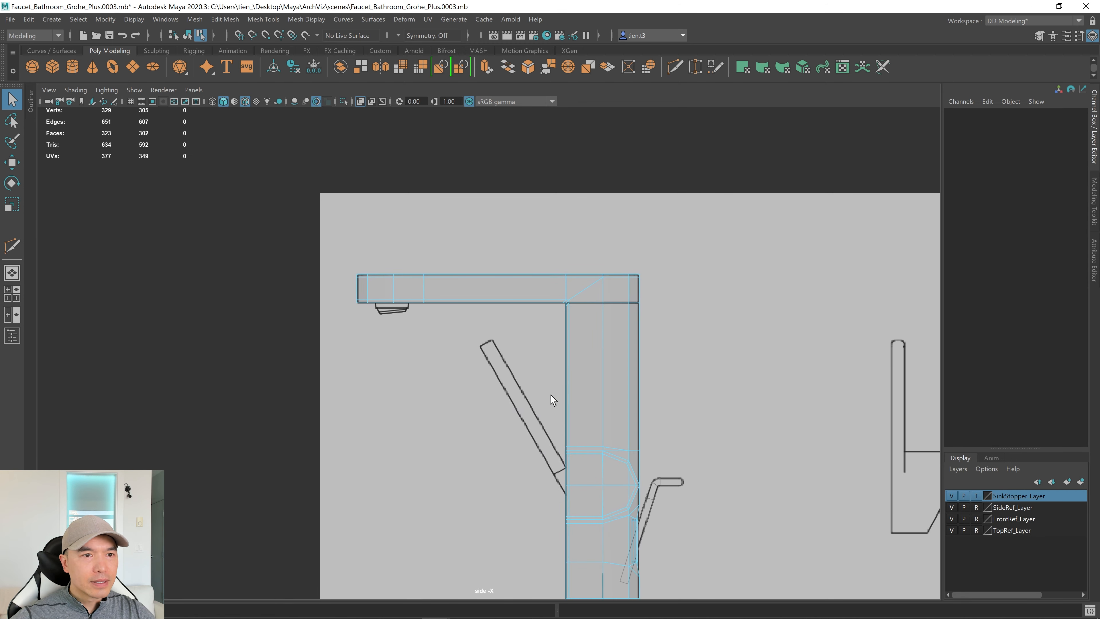
click(70, 66)
key(w)
middle_drag(564, 565, 360, 274)
key(f)
Scale the cylinder to 0.466 and align it with the reference aerator.
key(r)
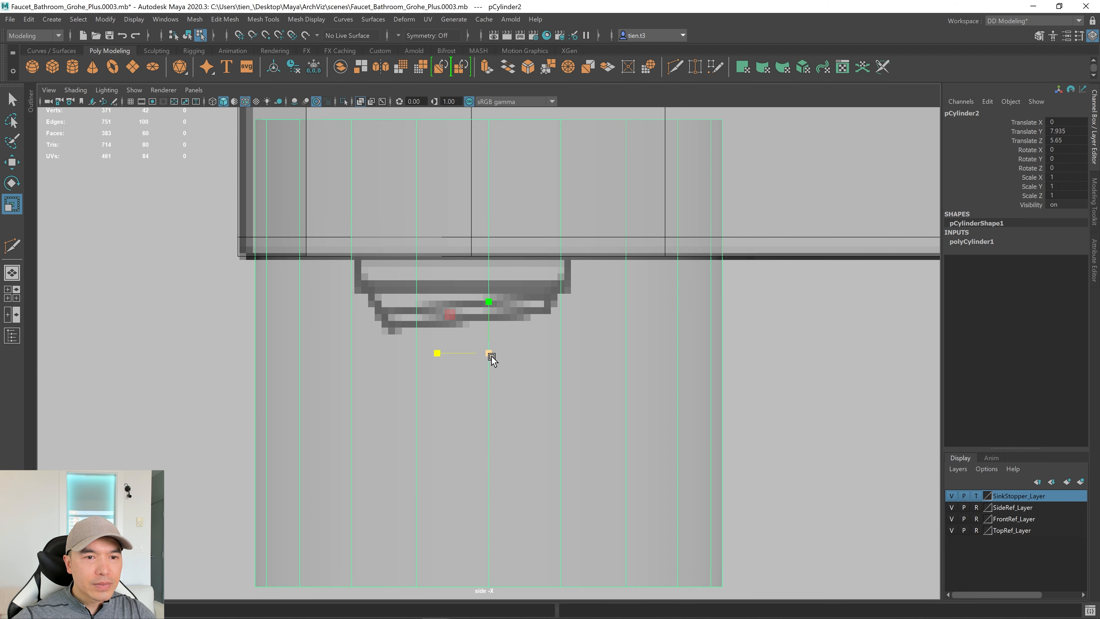
middle_drag(491, 359, 287, 418)
key(w)
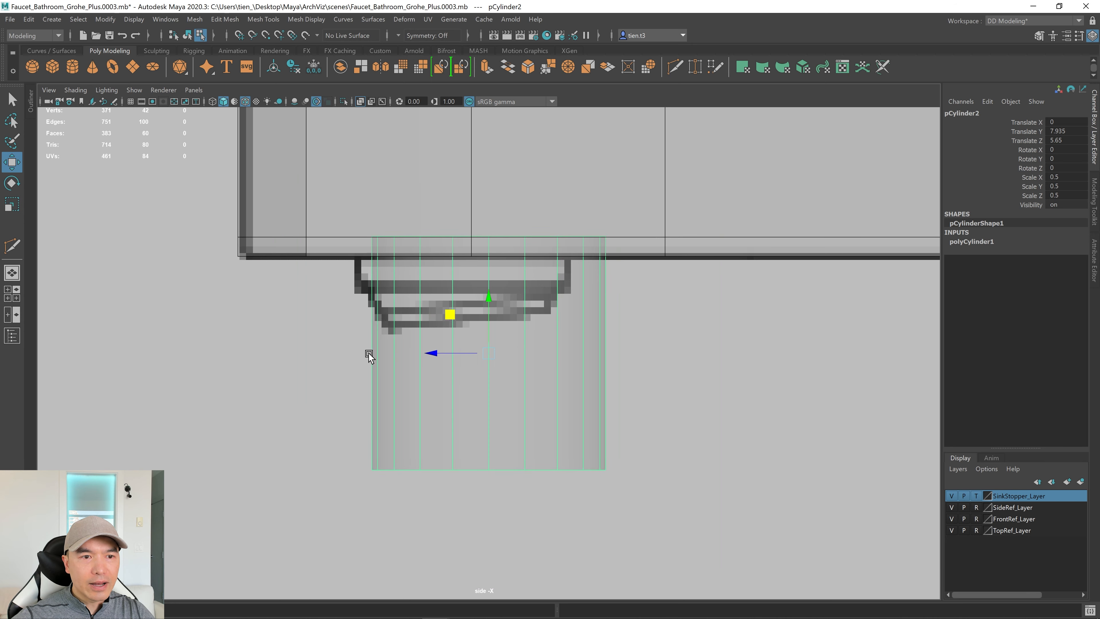
middle_drag(442, 326, 425, 301)
key(r)
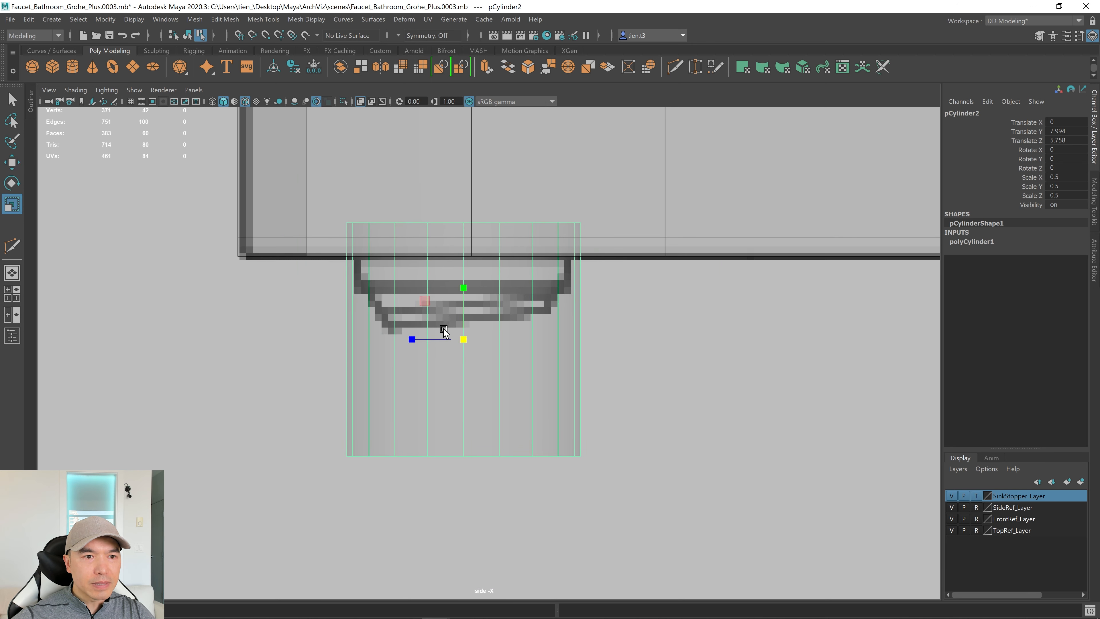
middle_drag(465, 339, 451, 340)
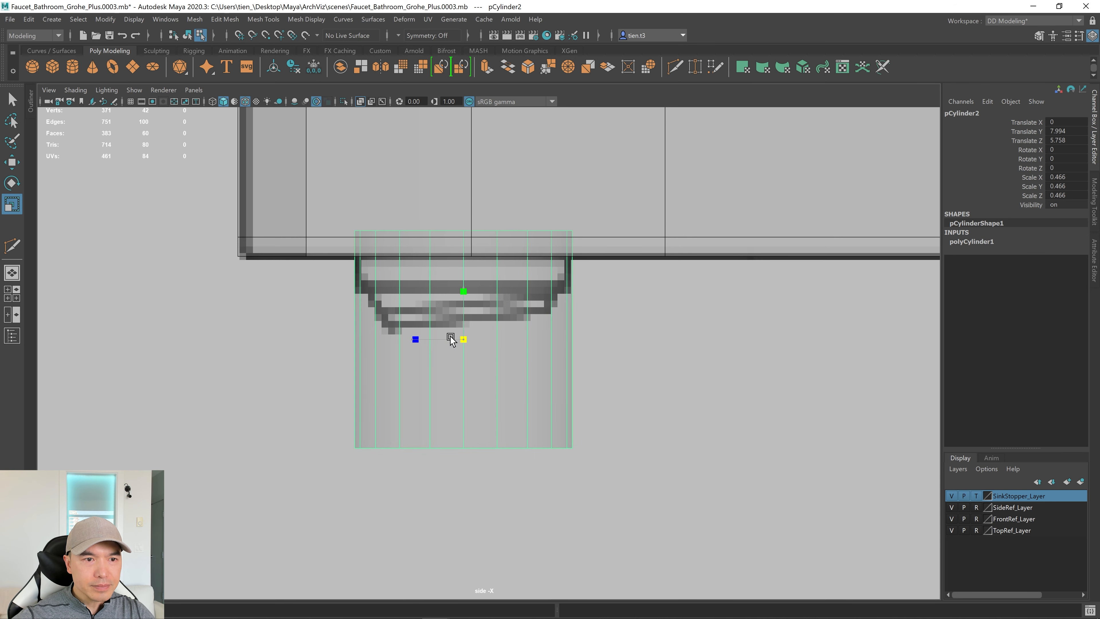
Move the cylinder down to Y 2.878 and return to the four-view layout.
key(w)
scroll(543, 356, down, 5)
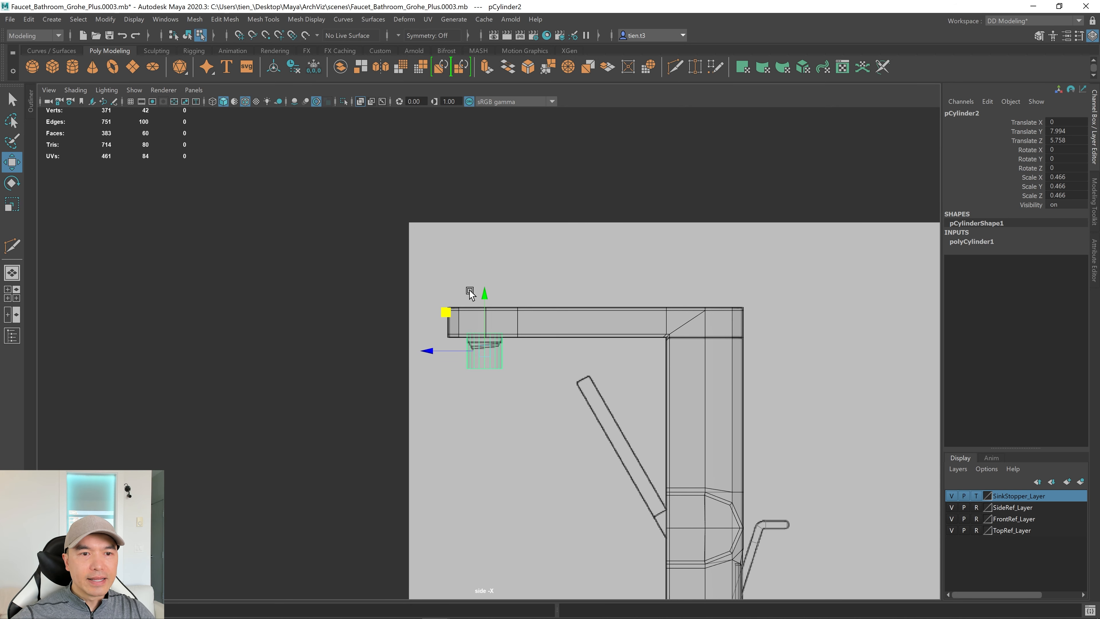
drag(483, 292, 508, 491)
key(space)
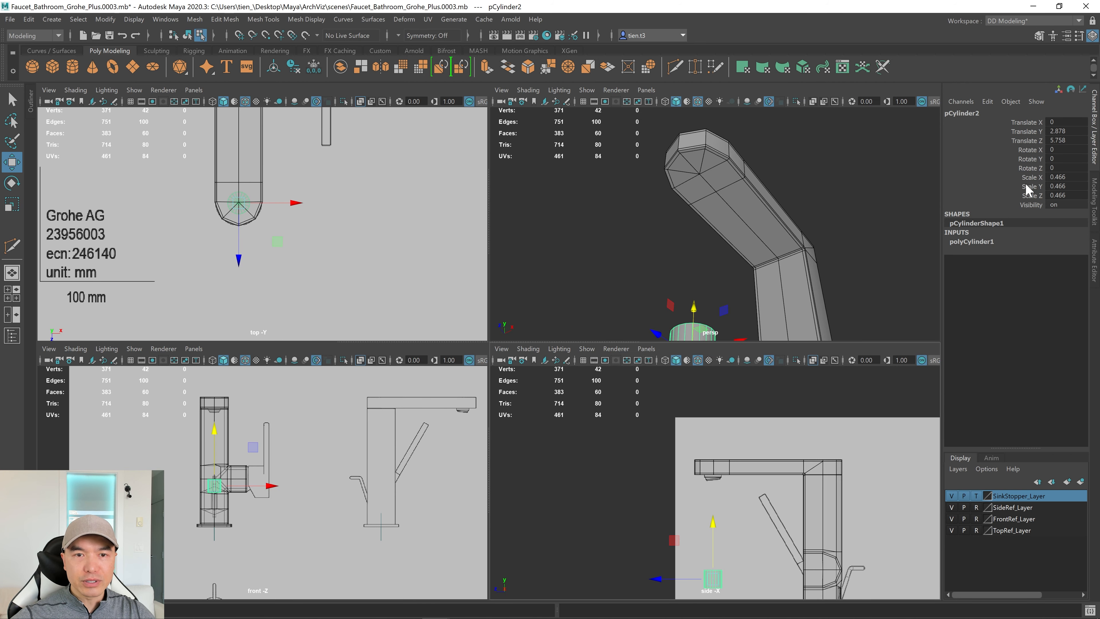
click(1096, 147)
Select the faces on the underside of the spout tip in the perspective view.
key(space)
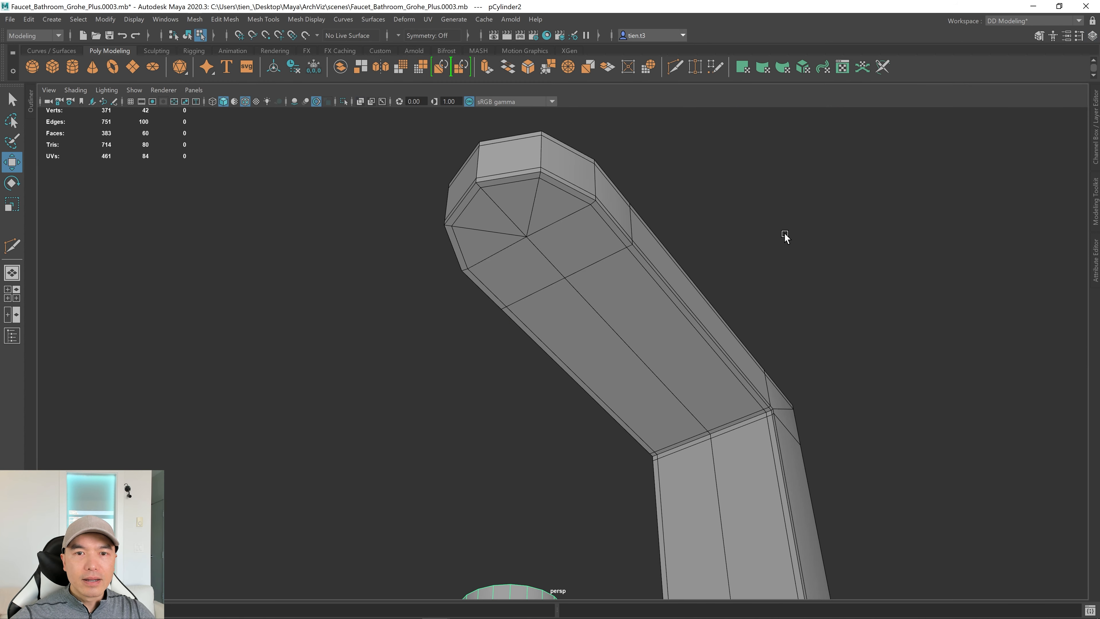
key(f)
mouse_move(650, 292)
alt+mouse_down()
mouse_move(655, 309)
mouse_move(589, 352)
mouse_move(658, 324)
mouse_move(634, 297)
alt+mouse_up()
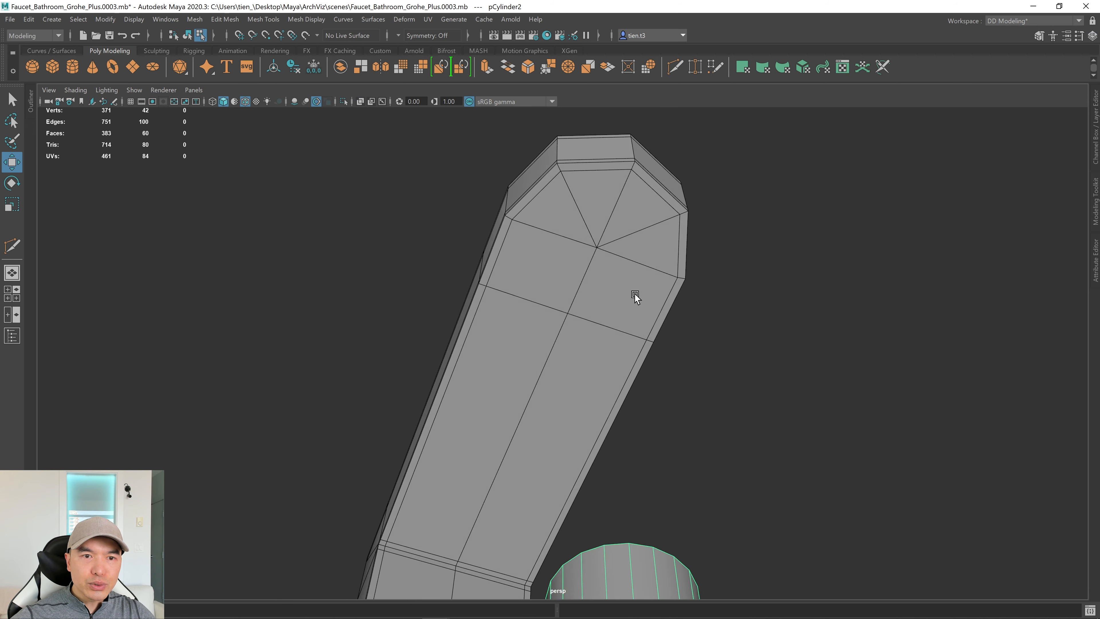
right_drag(583, 237, 586, 269)
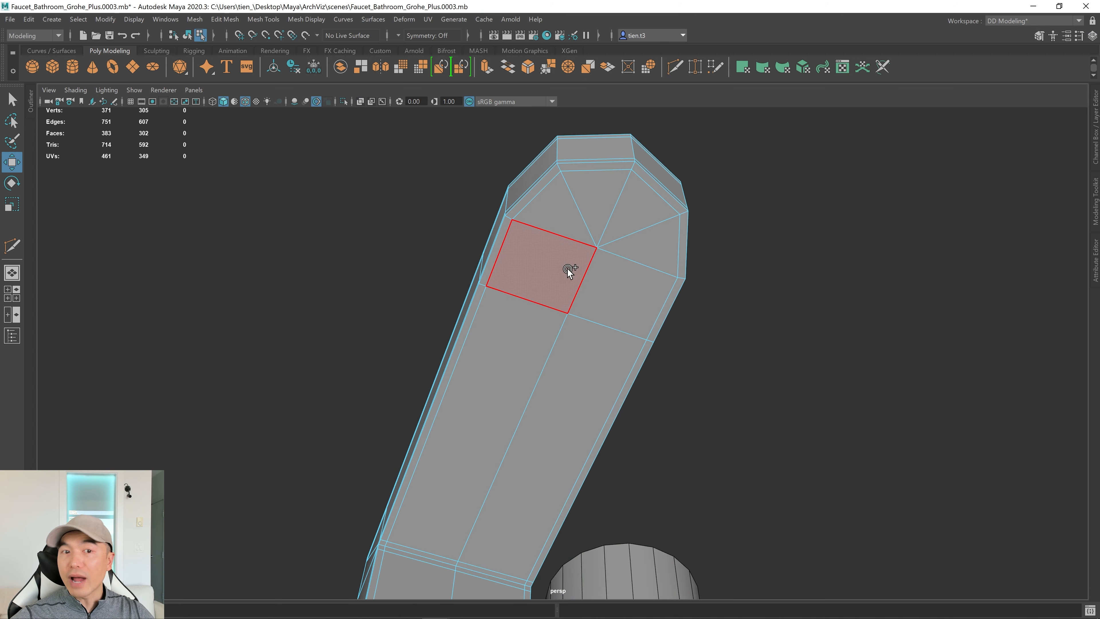
drag(568, 271, 621, 255)
alt+right_drag(621, 255, 825, 254)
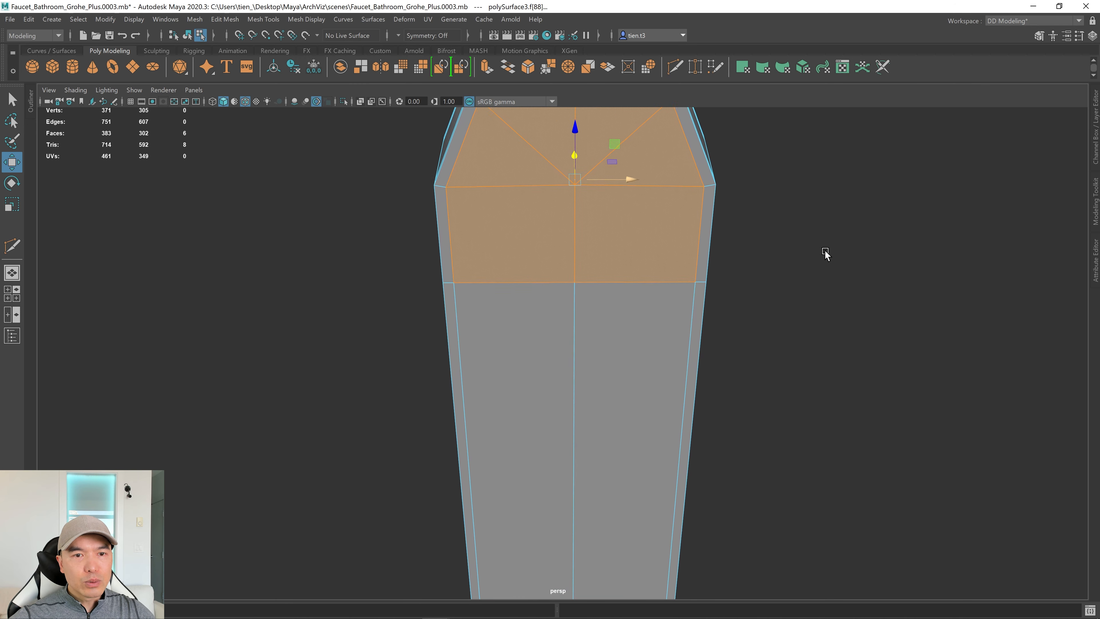
alt+drag(825, 254, 651, 349)
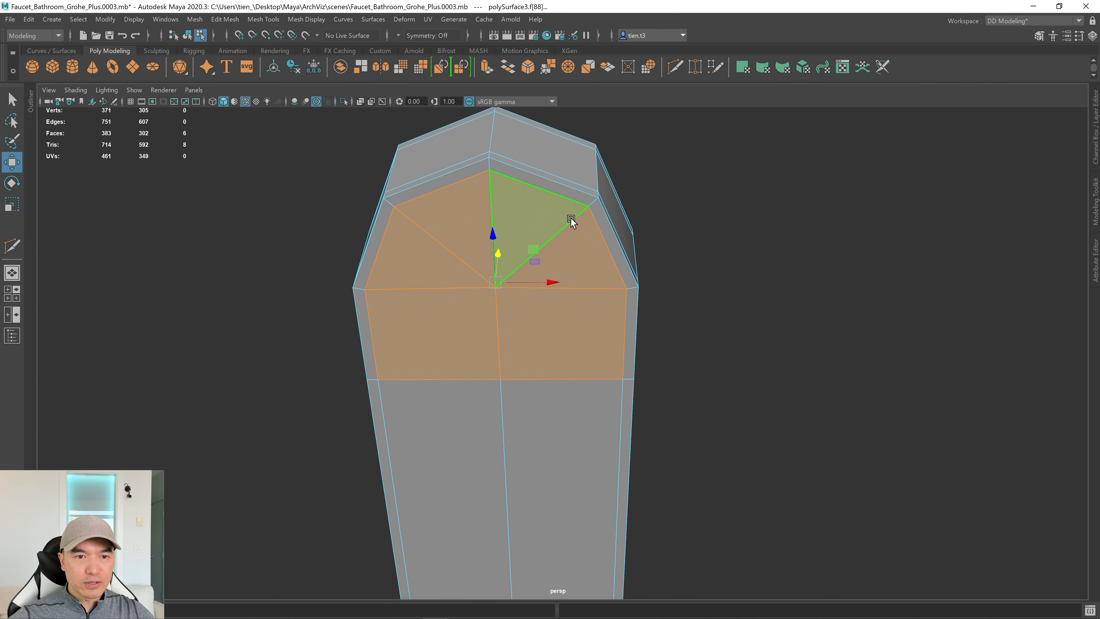
Extrude the tip faces with offset 0.231 and circularize them into a round patch.
shift+right_drag(576, 246, 578, 247)
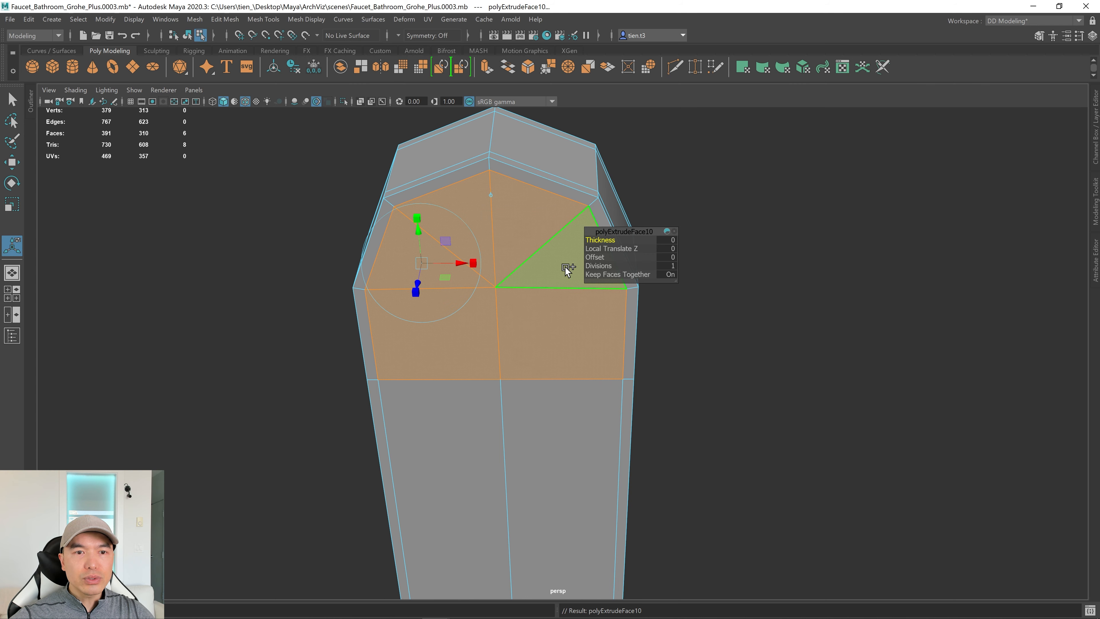
drag(600, 257, 667, 252)
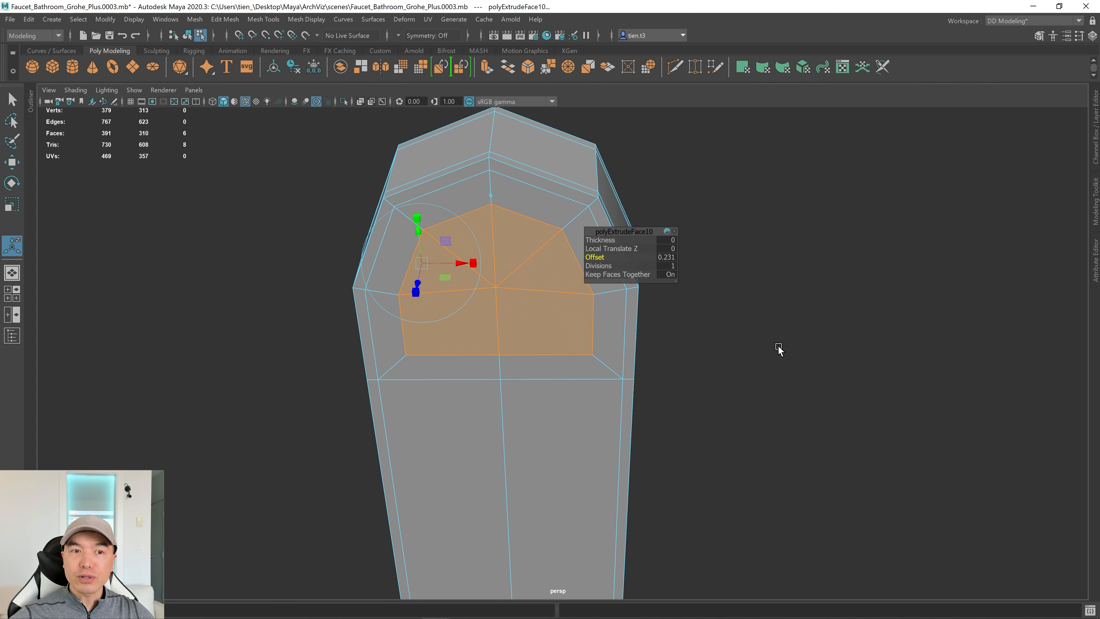
shift+right_drag(810, 218, 811, 220)
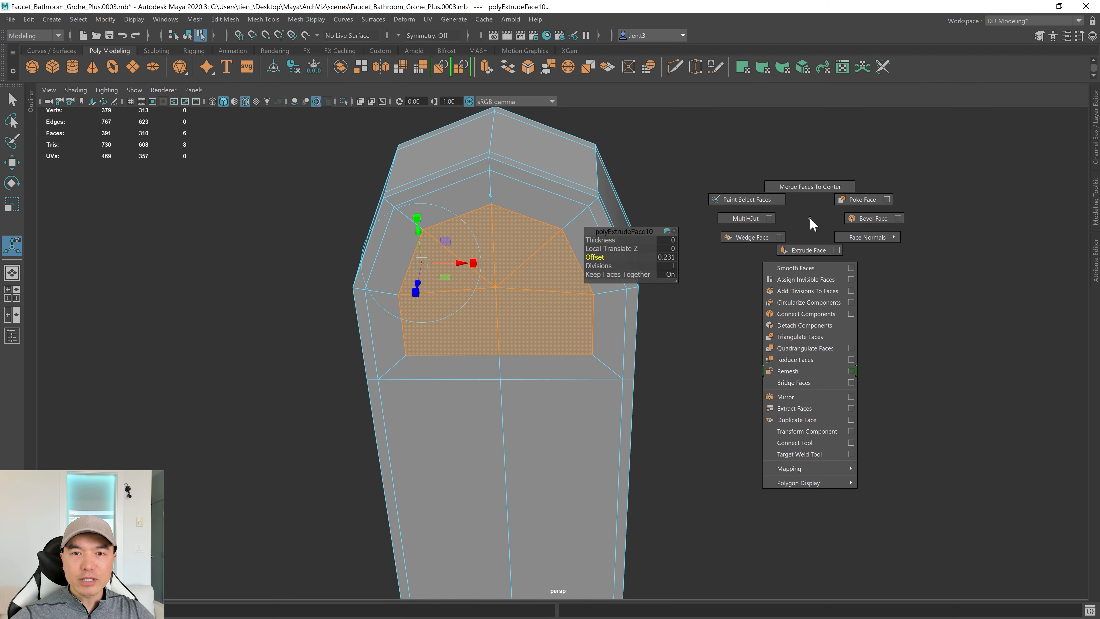
shift+right_drag(805, 290, 805, 301)
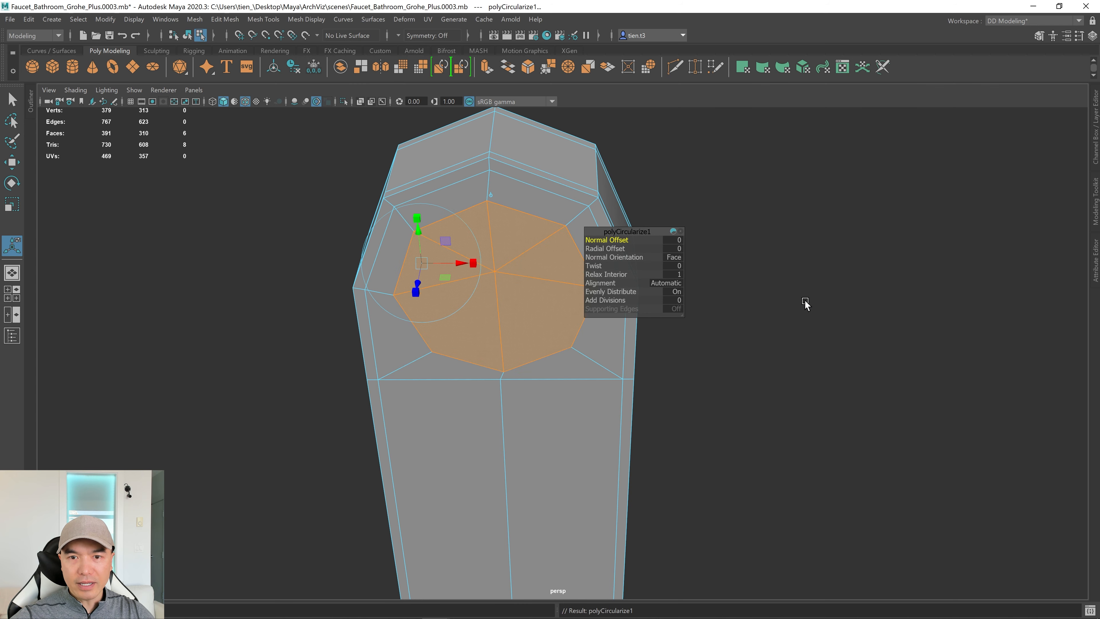
Switch to the top view and hide TopRef_Layer in the Layer Editor.
alt+drag(747, 349, 757, 332)
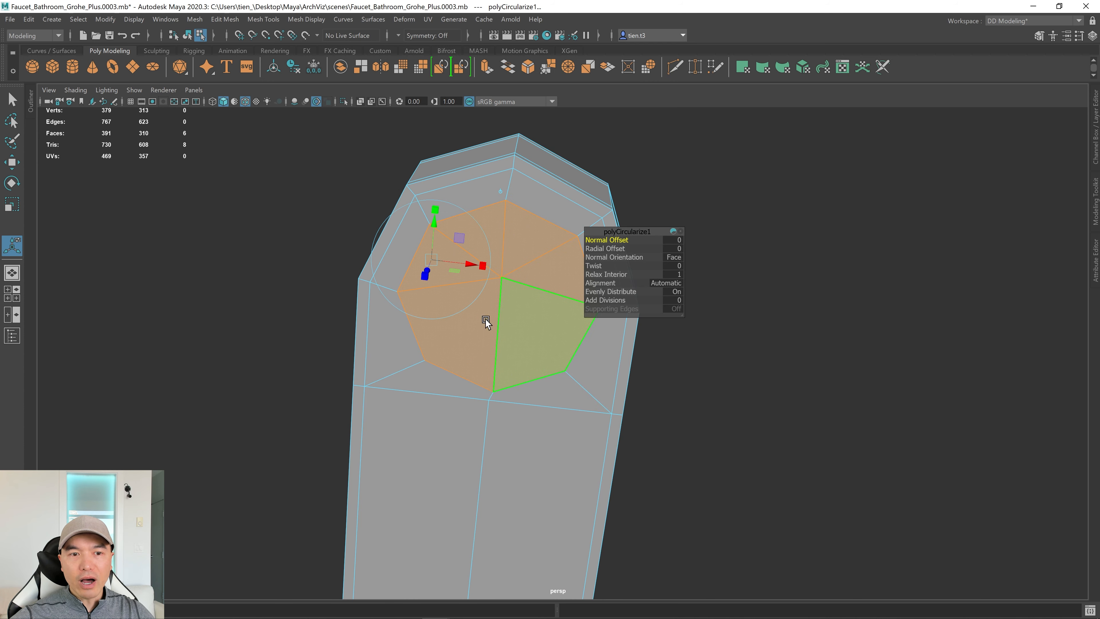
key(space)
key(space)
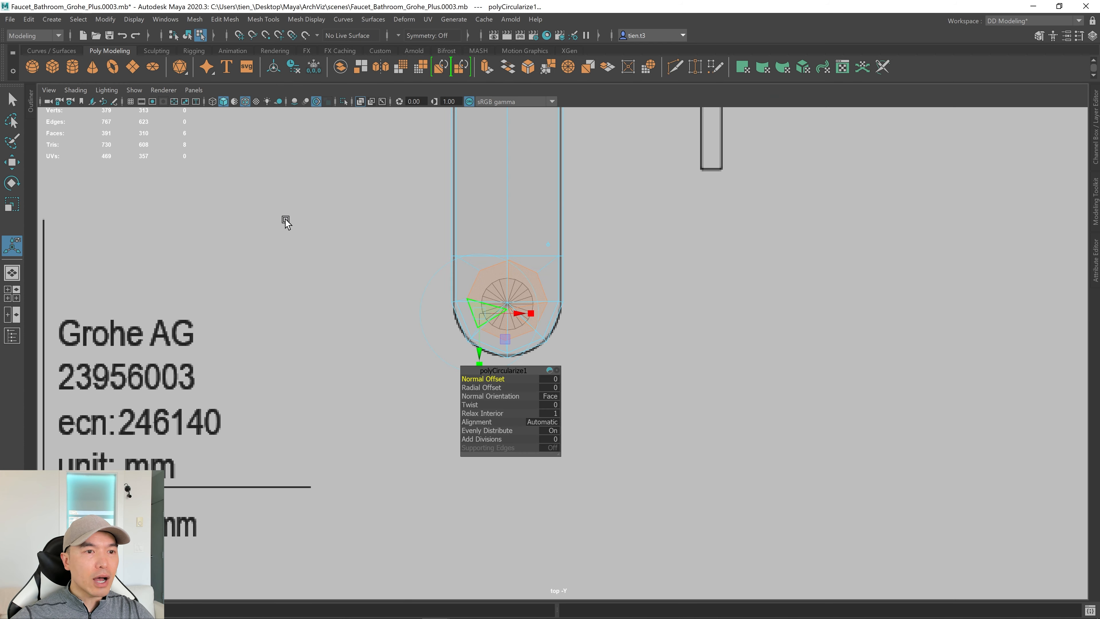
scroll(823, 299, up, 6)
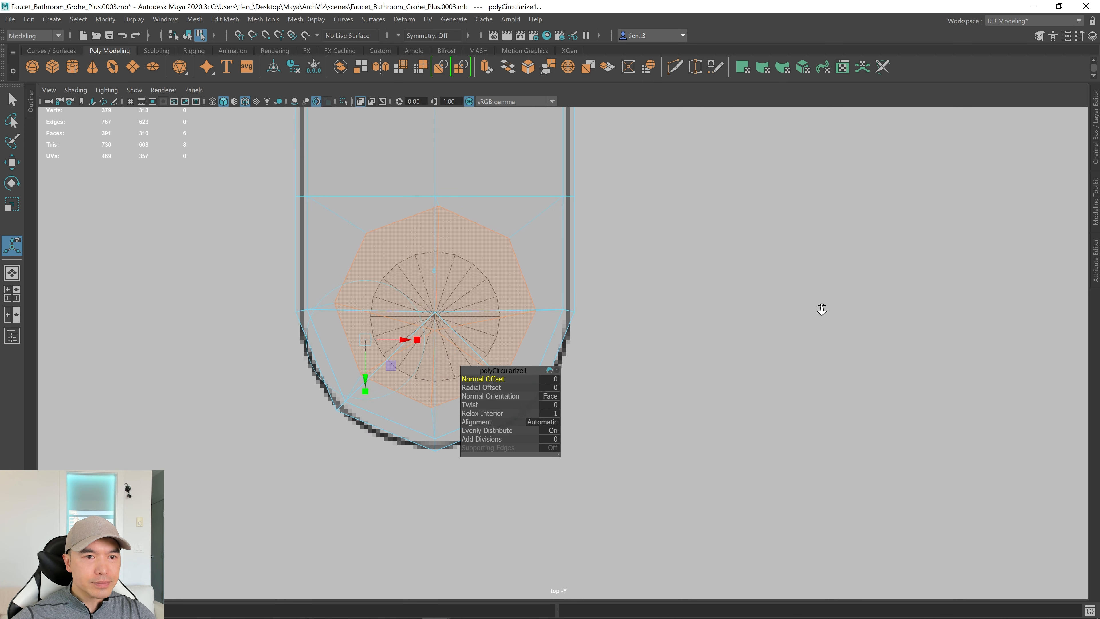
scroll(821, 309, up, 5)
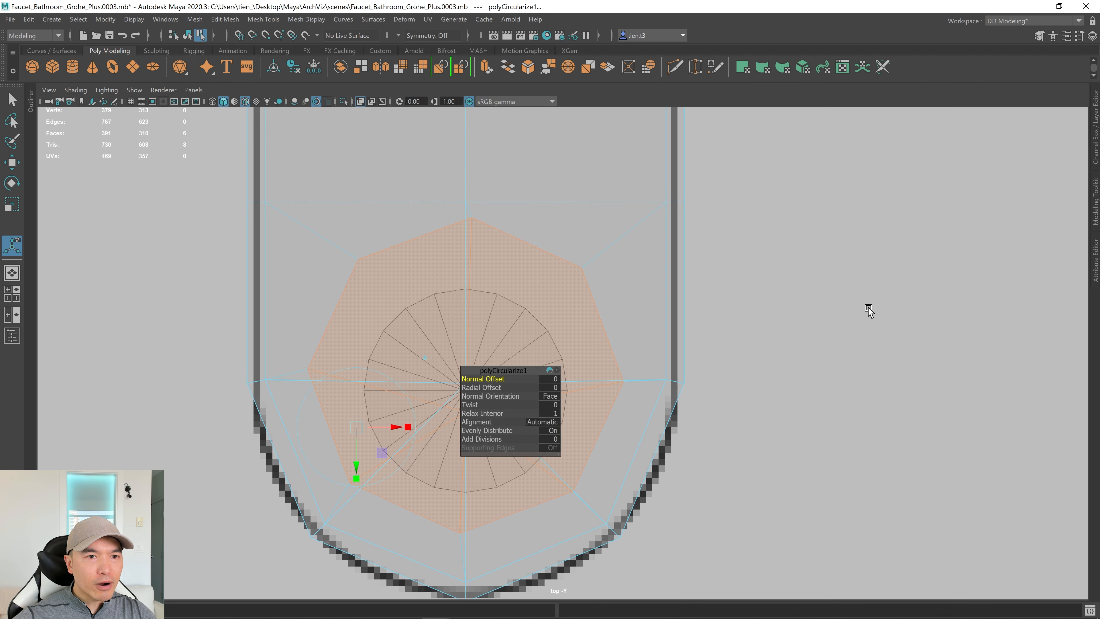
click(1086, 145)
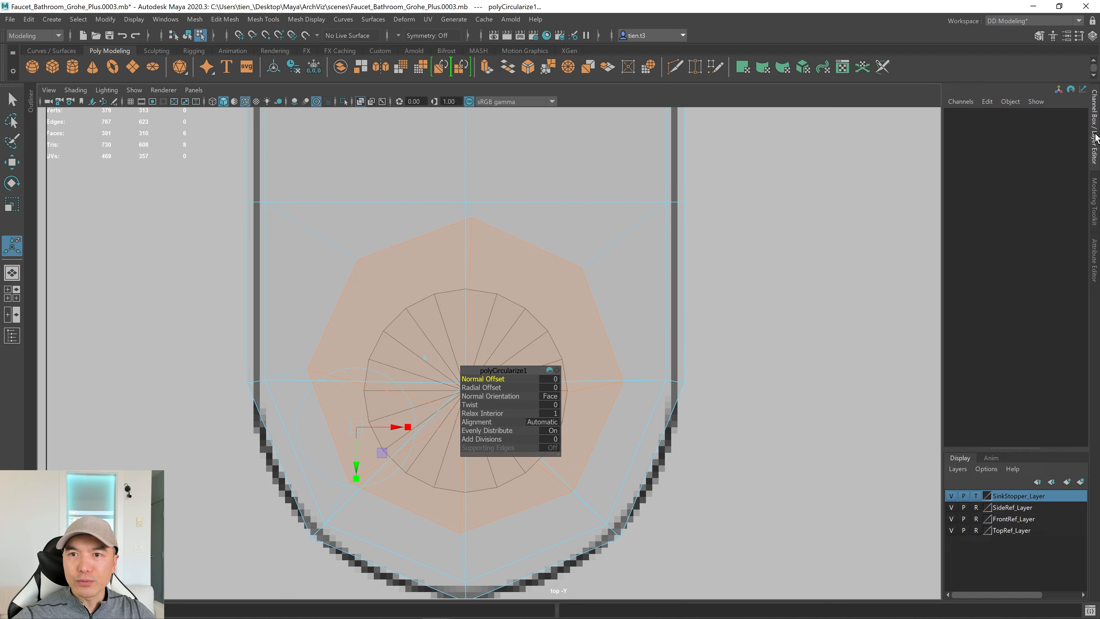
click(953, 530)
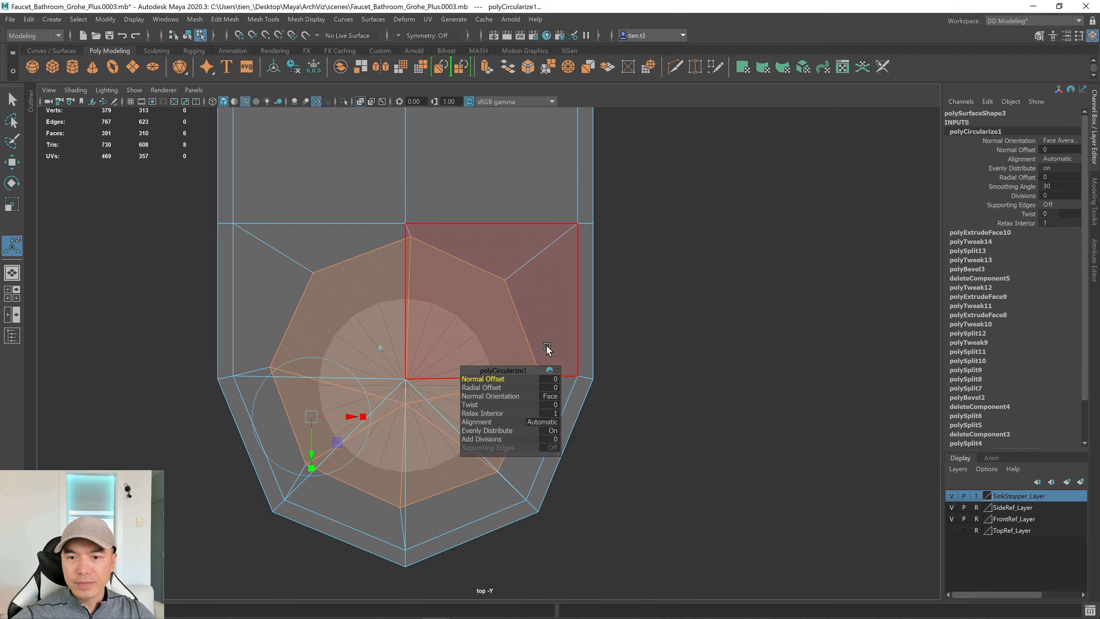
Set the polyCircularize1 Twist to -2.3 to line the patch up with the spout.
scroll(530, 308, up, 3)
scroll(746, 277, up, 3)
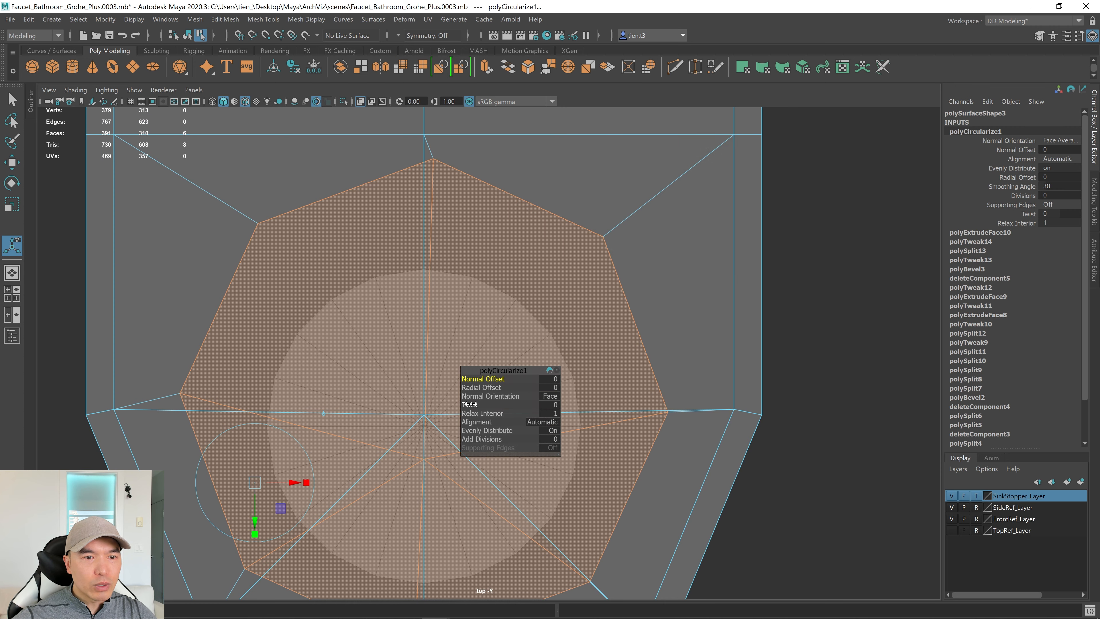
drag(472, 405, 458, 409)
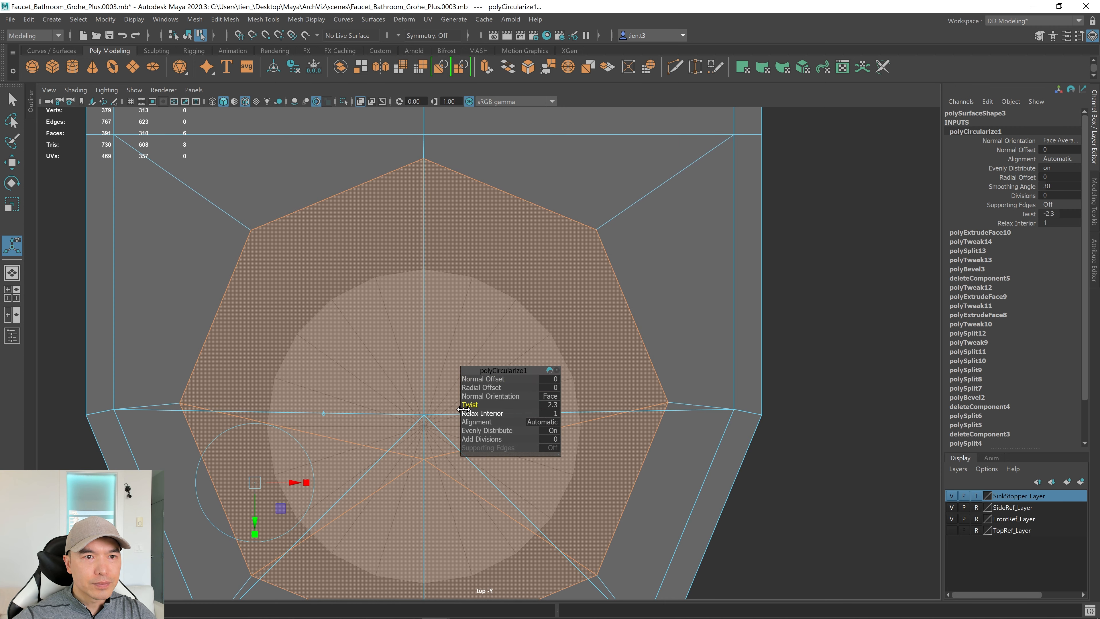
alt+middle_drag(454, 304, 604, 284)
scroll(563, 299, down, 3)
ctrl+alt+drag(859, 601, 405, 167)
alt+middle_drag(686, 428, 537, 375)
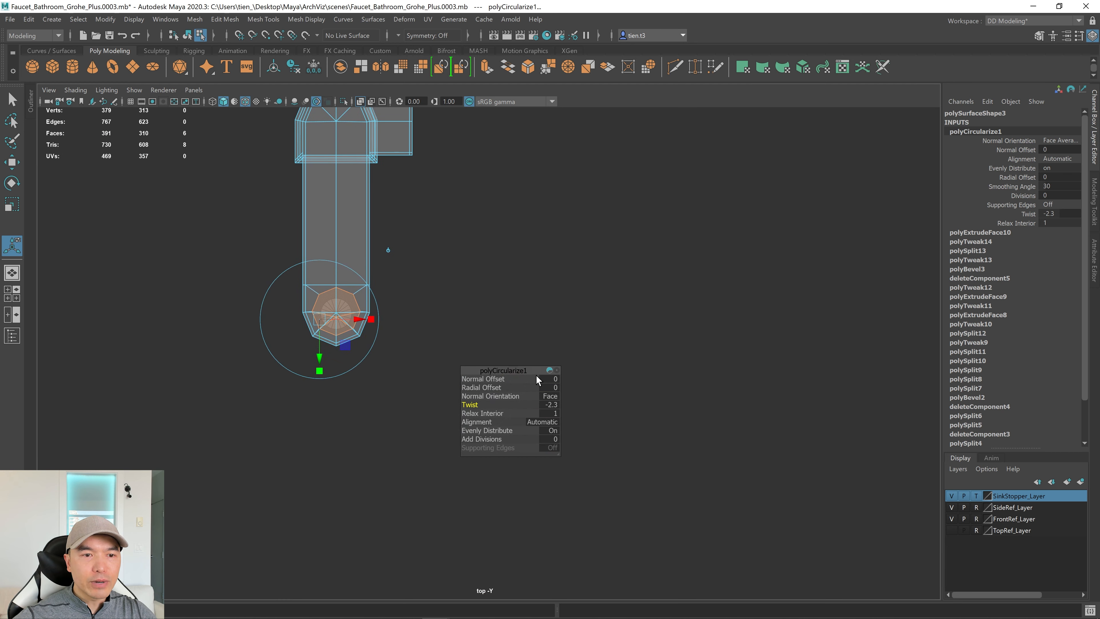
Move the circularize settings aside, collapse the channel box and show all four views.
drag(512, 371, 718, 280)
scroll(320, 307, up, 4)
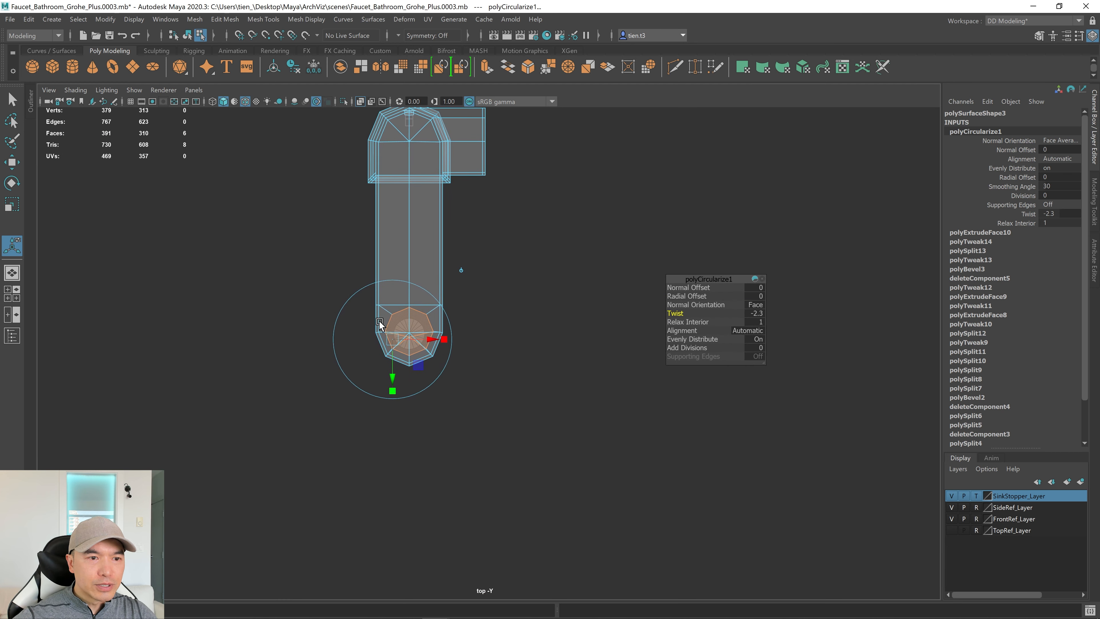
scroll(767, 312, up, 1)
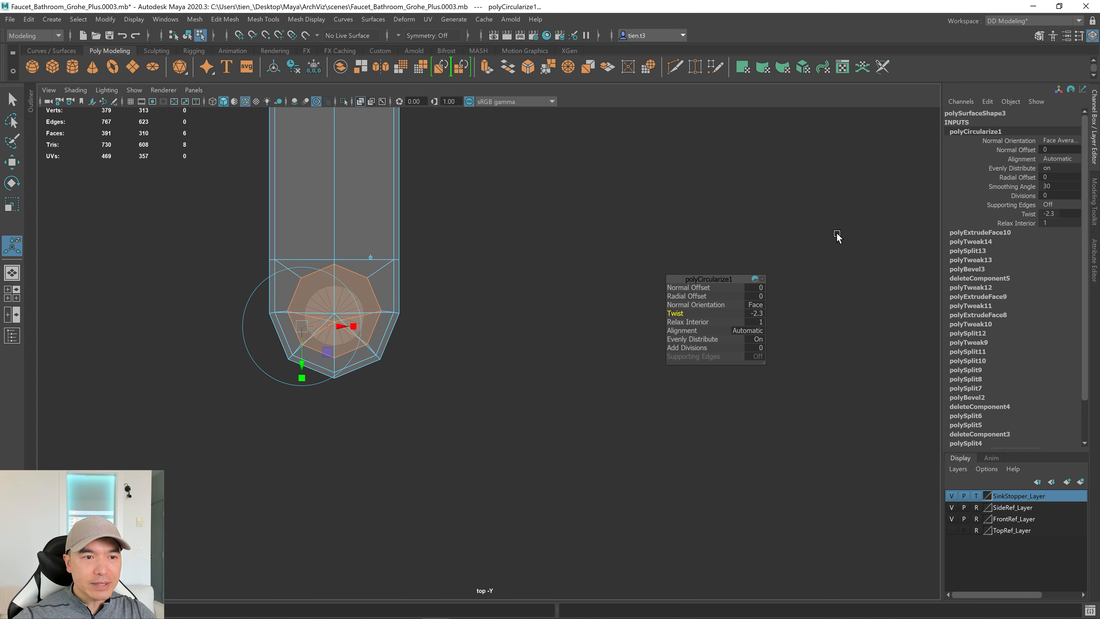
scroll(409, 314, up, 1)
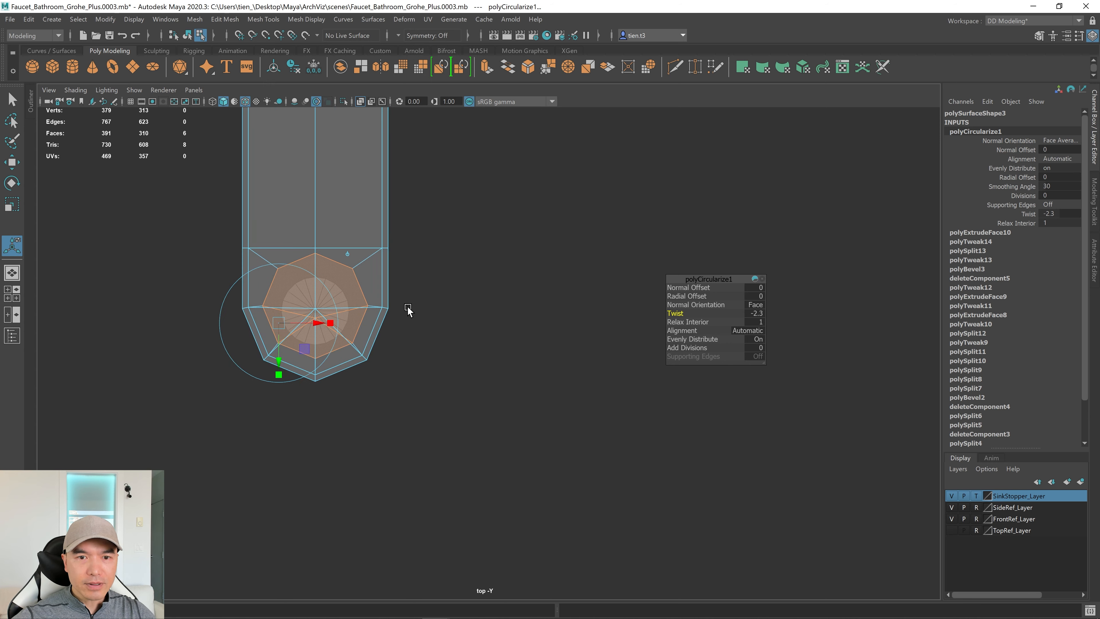
click(1096, 137)
key(space)
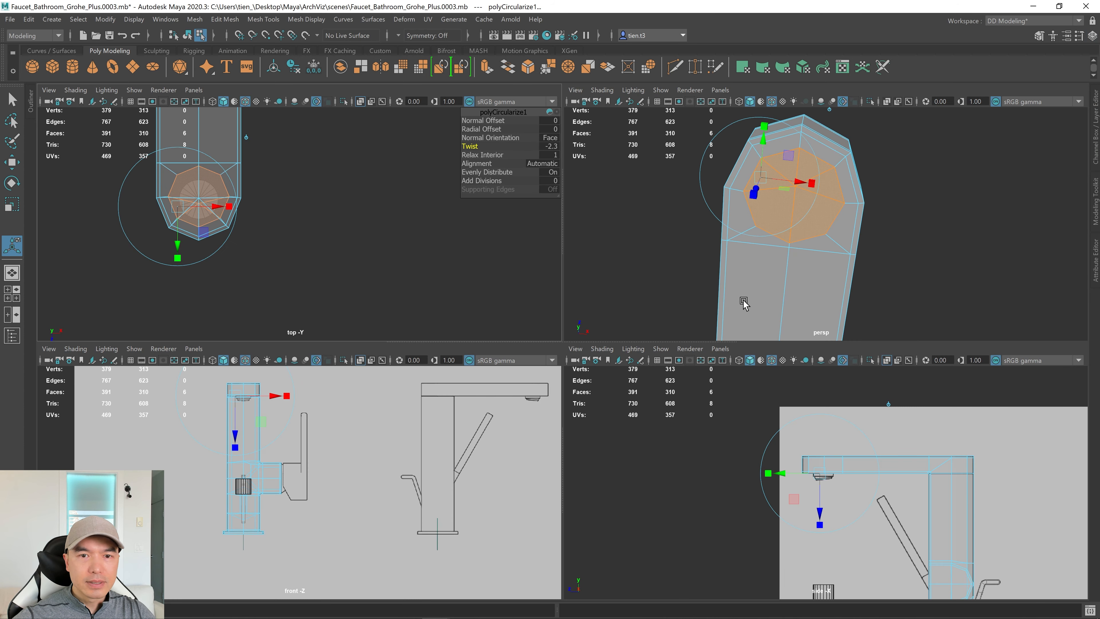
Maximize the perspective view and check the aerator reference photo.
key(space)
scroll(747, 321, up, 4)
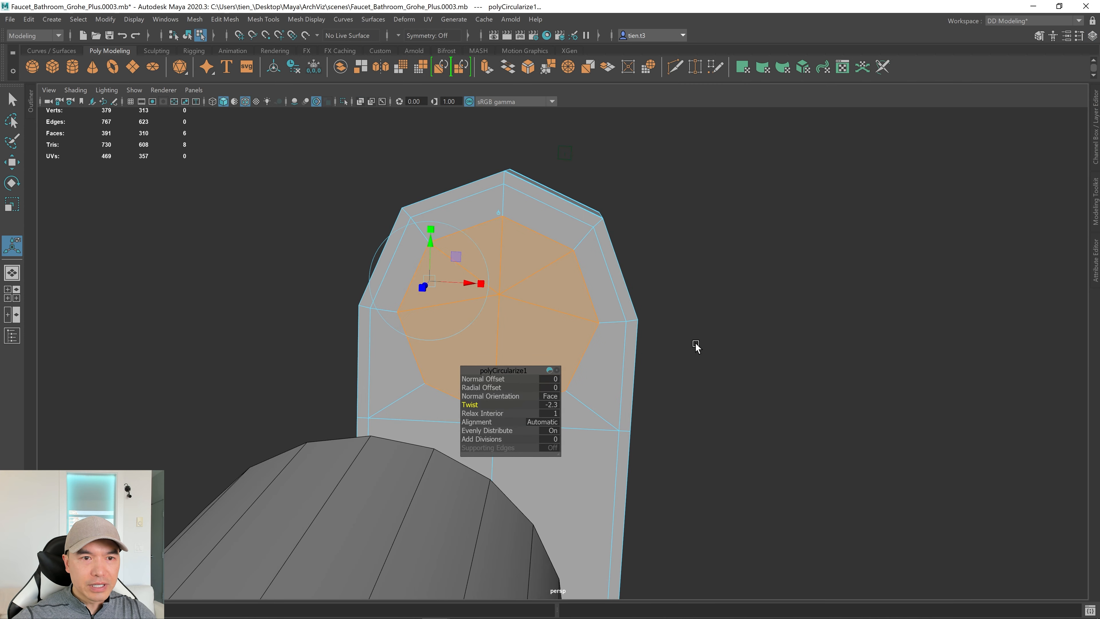
key(alt+Tab)
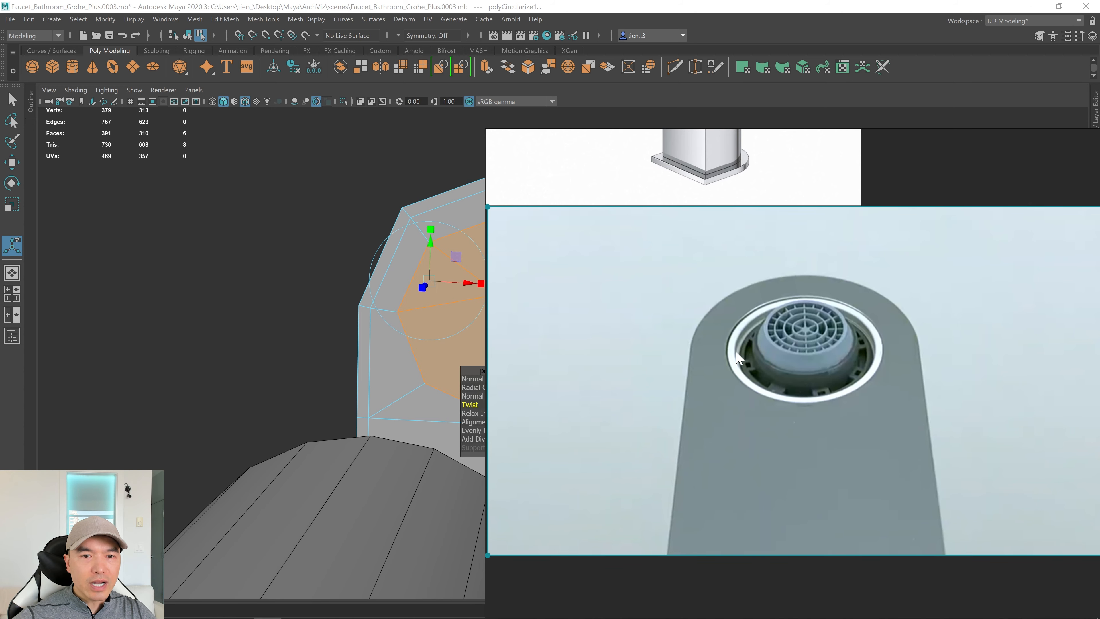
key(alt+Tab)
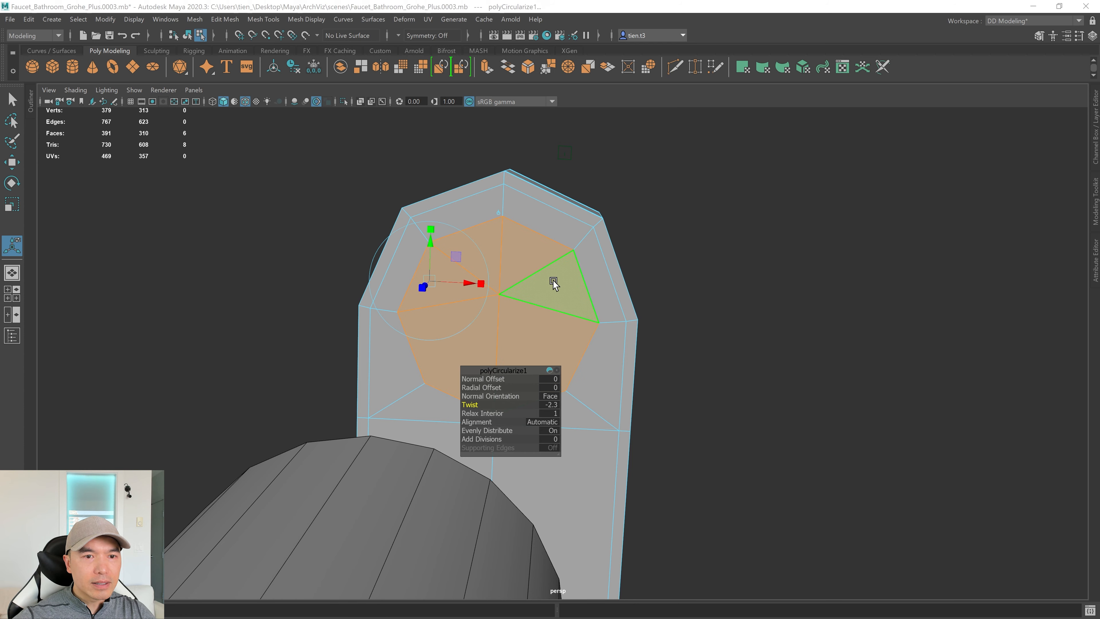
Slide the circular faces along Z toward the rounded spout tip in the top view.
key(space)
key(space)
scroll(568, 261, up, 2)
scroll(500, 263, up, 4)
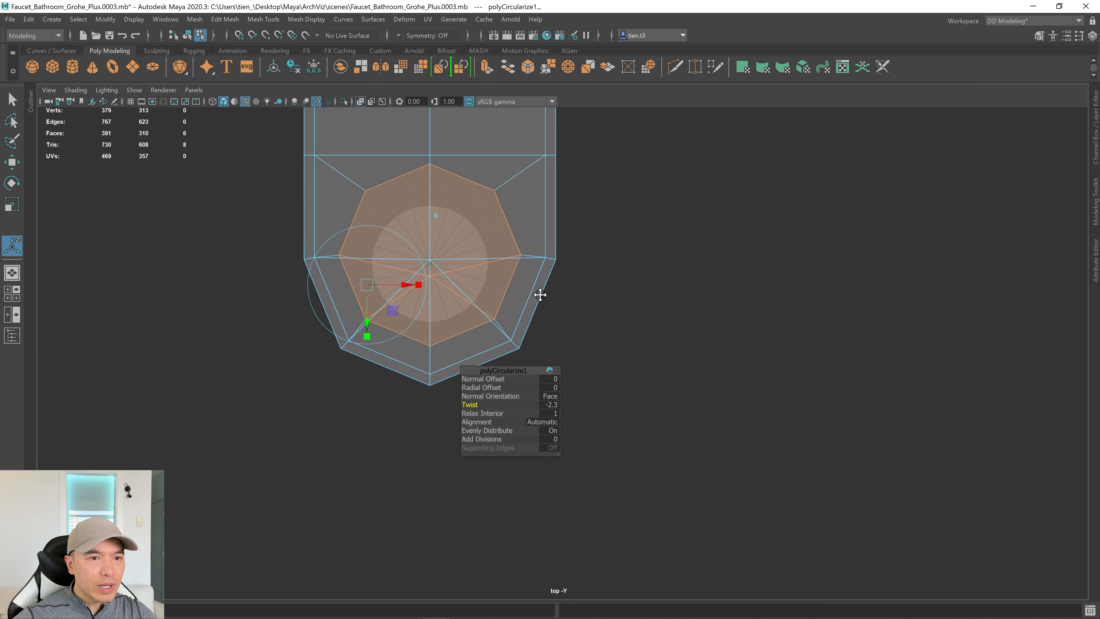
scroll(467, 262, up, 1)
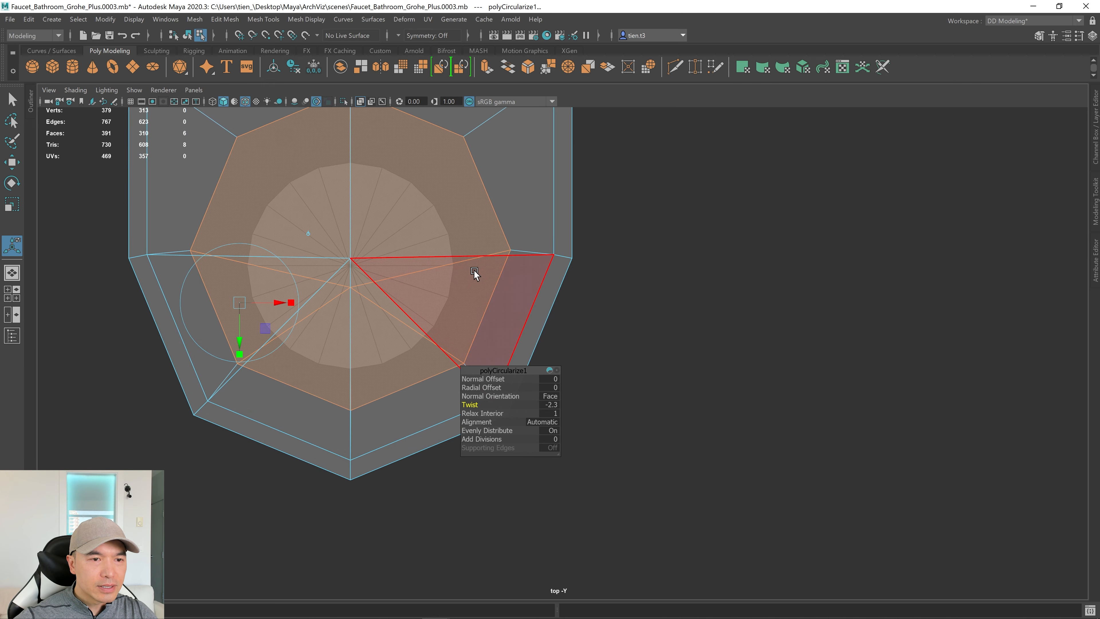
key(w)
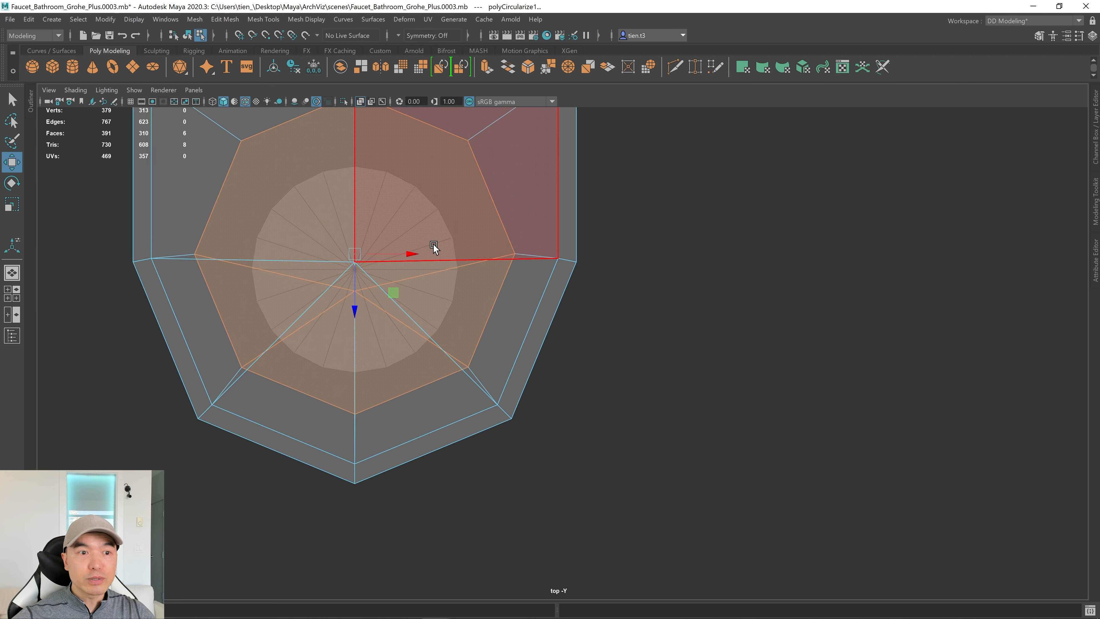
alt+middle_drag(433, 245, 456, 280)
drag(378, 334, 372, 349)
scroll(793, 335, up, 5)
alt+middle_drag(609, 346, 913, 388)
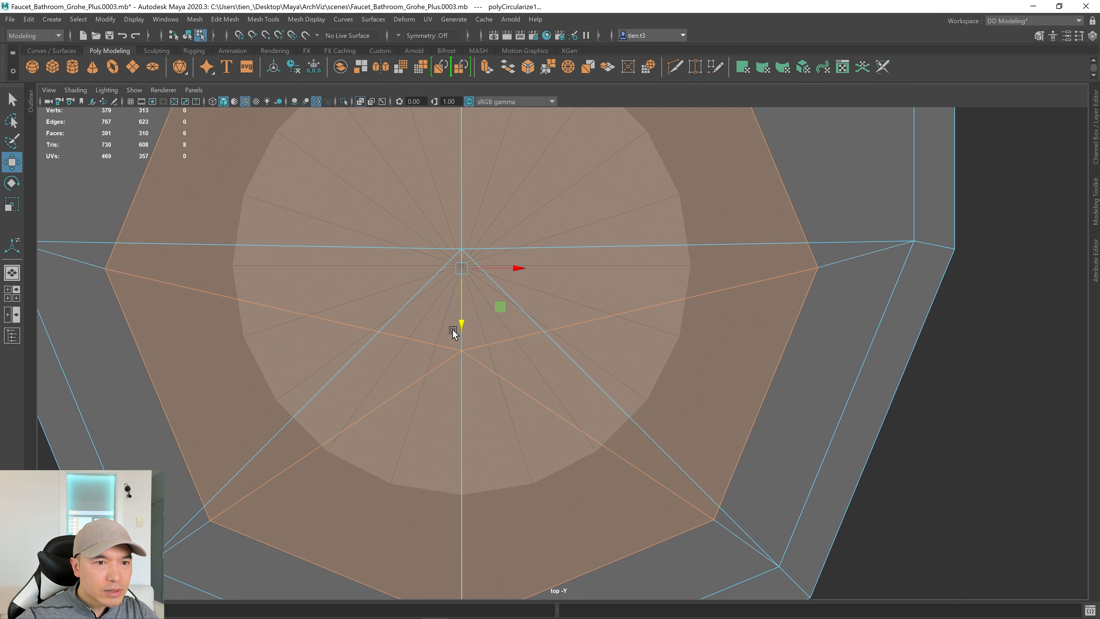
drag(459, 320, 460, 316)
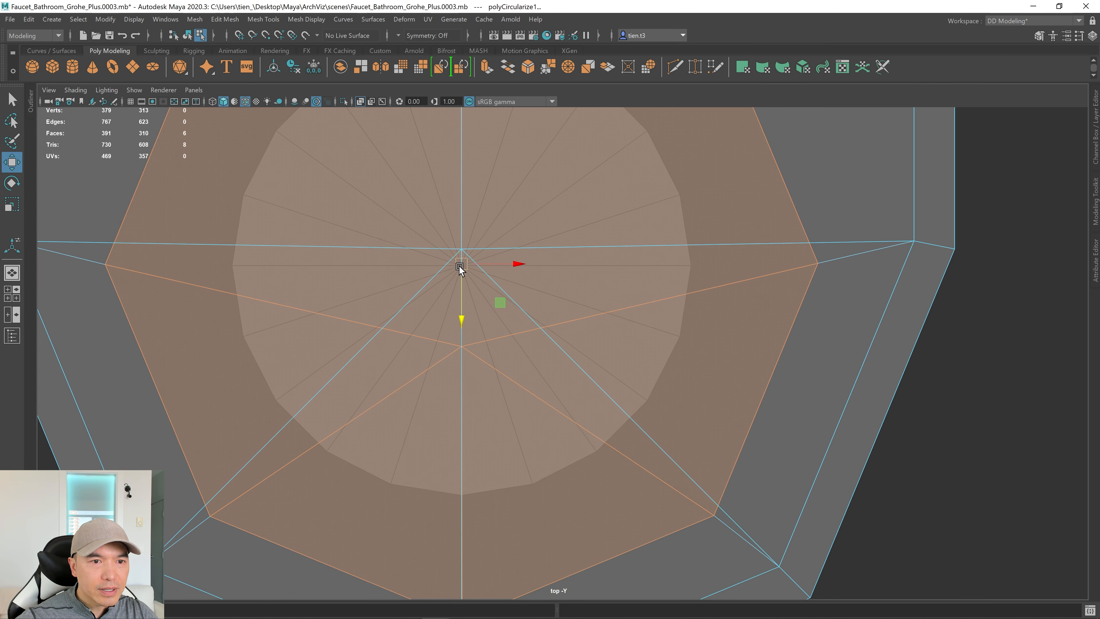
key(space)
key(space)
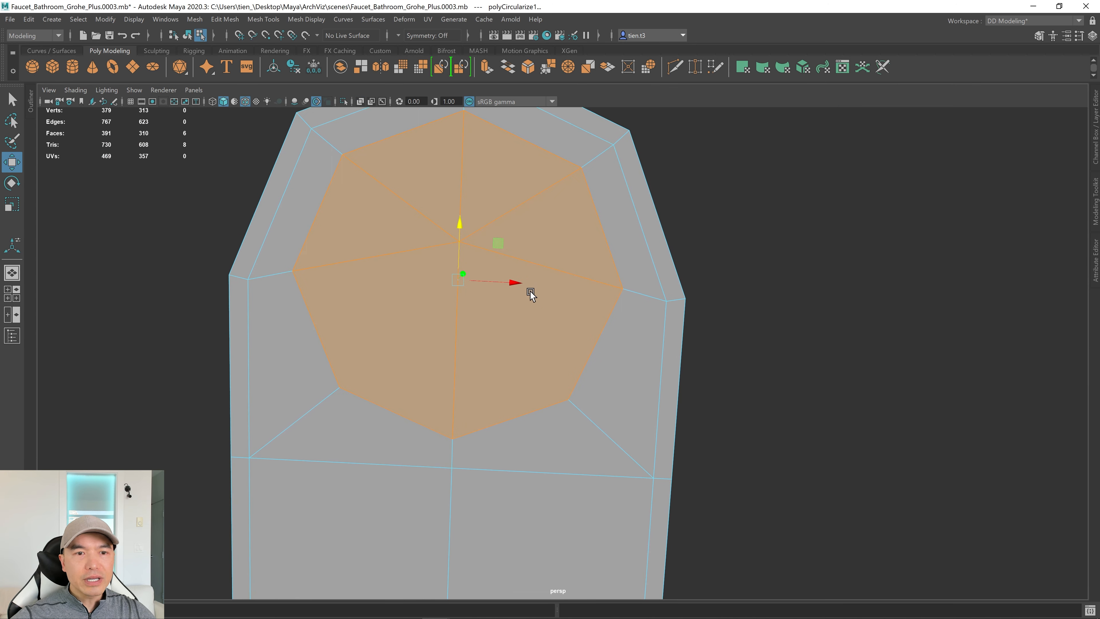
Delete the diagonal edges inside the circular spout-tip patch.
alt+drag(530, 291, 508, 364)
right_drag(519, 300, 518, 268)
click(506, 252)
shift+click(547, 239)
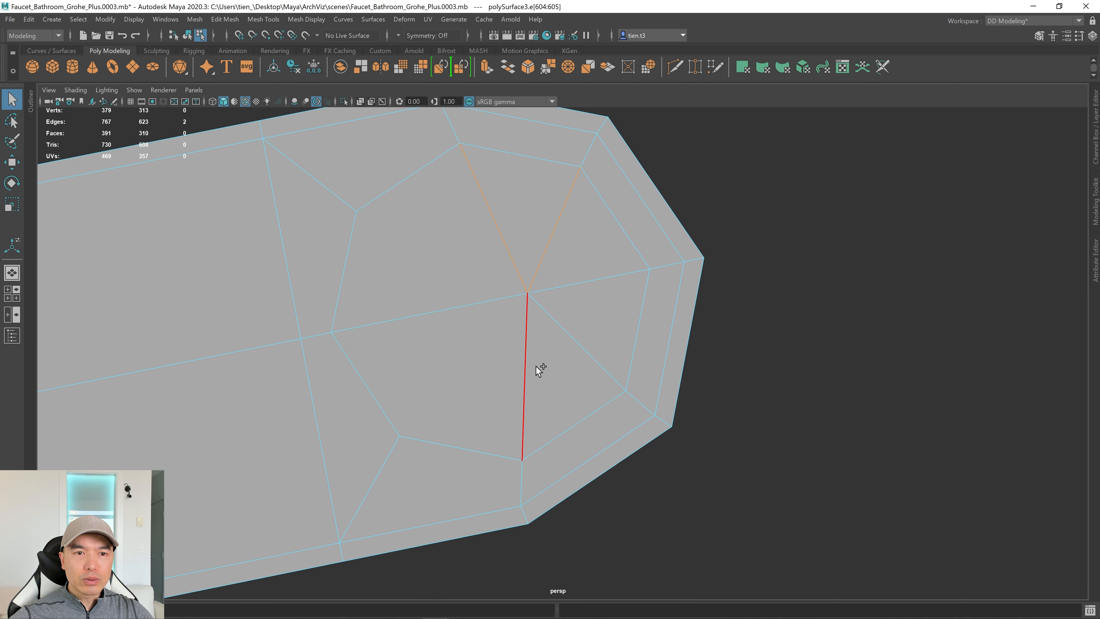
shift+click(537, 367)
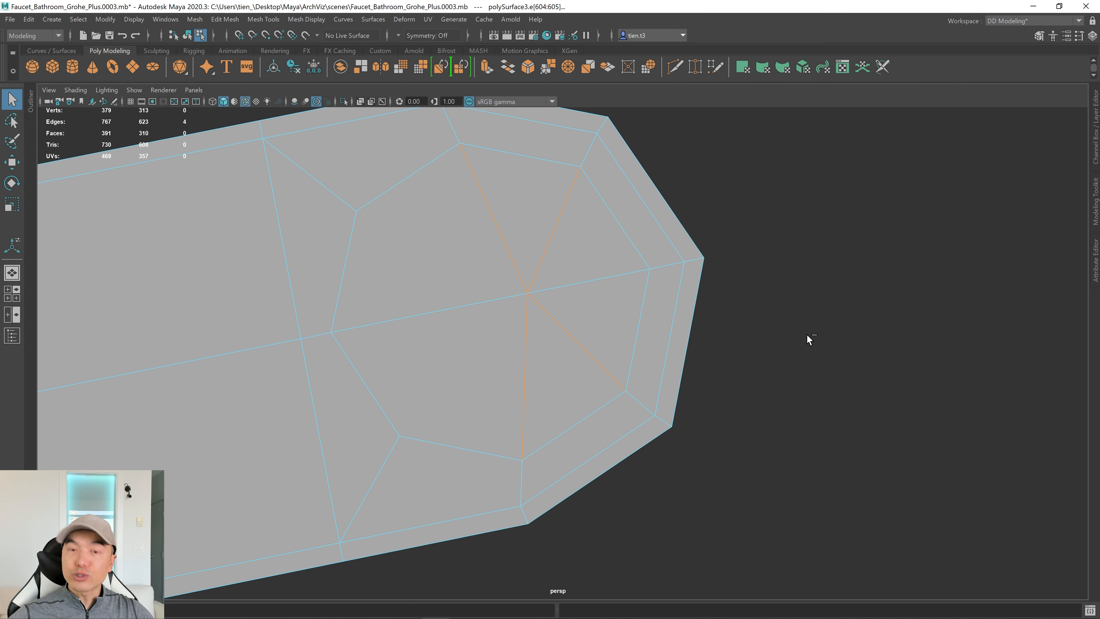
key(ctrl+Delete)
key(w)
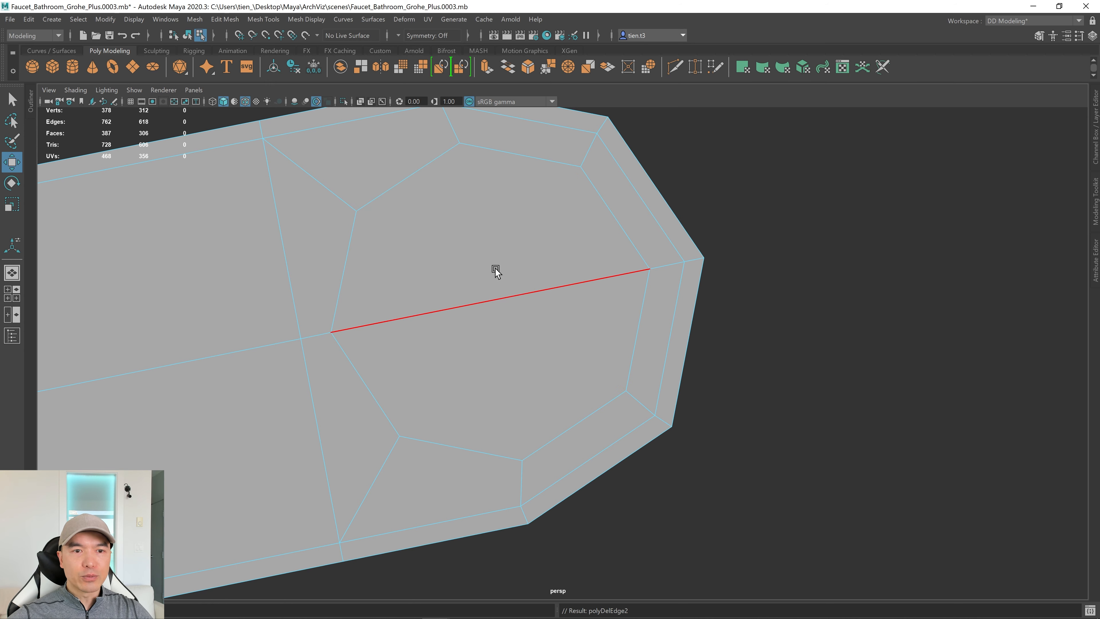
Multi-Cut one straight edge connecting the patch's top and bottom vertices.
shift+right_drag(525, 233, 457, 228)
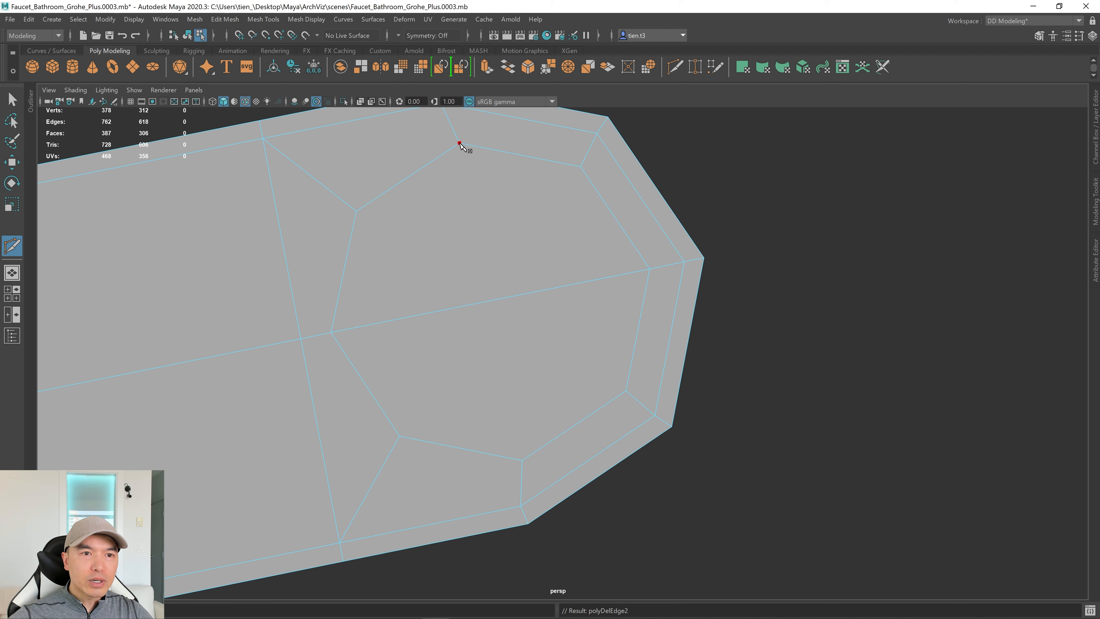
click(460, 144)
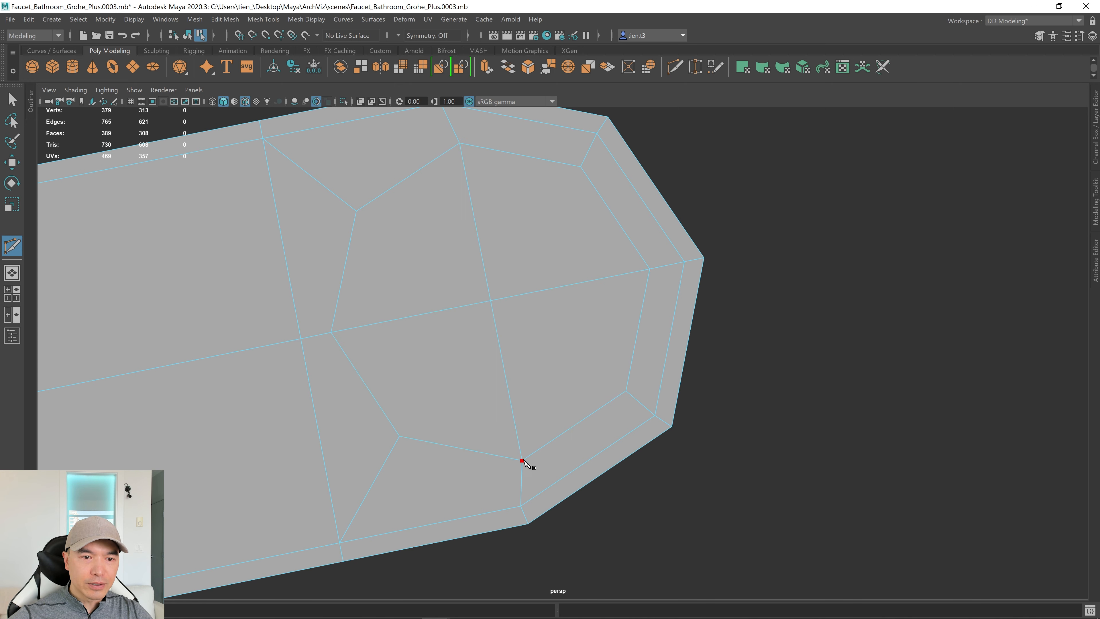
alt+drag(649, 312, 647, 346)
key(q)
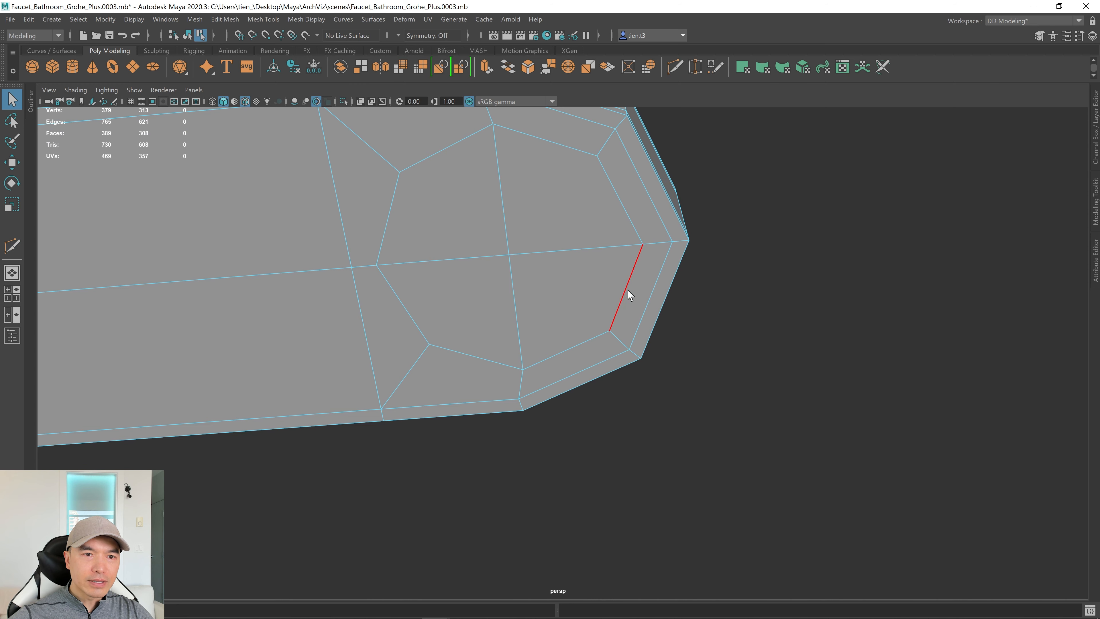
Select the four resulting circle faces in face mode.
right_click(597, 205)
right_drag(602, 241, 603, 244)
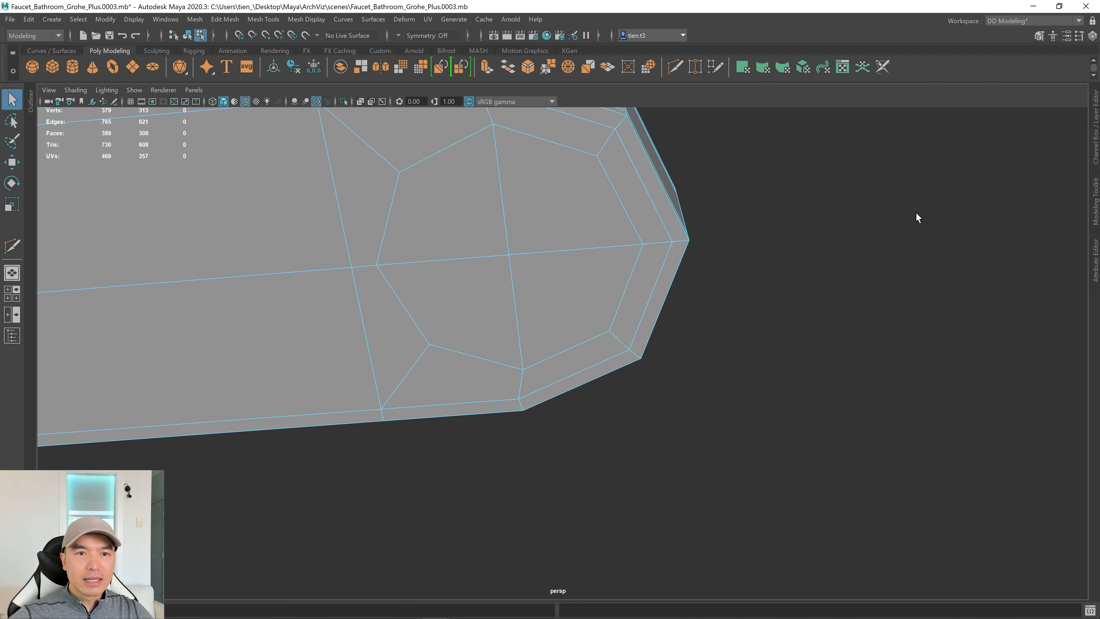
click(500, 209)
shift+click(522, 213)
shift+click(543, 279)
shift+click(459, 304)
alt+drag(622, 288, 666, 274)
Check the faucet reference images, then scale the selected tip faces in slightly.
key(alt+Tab)
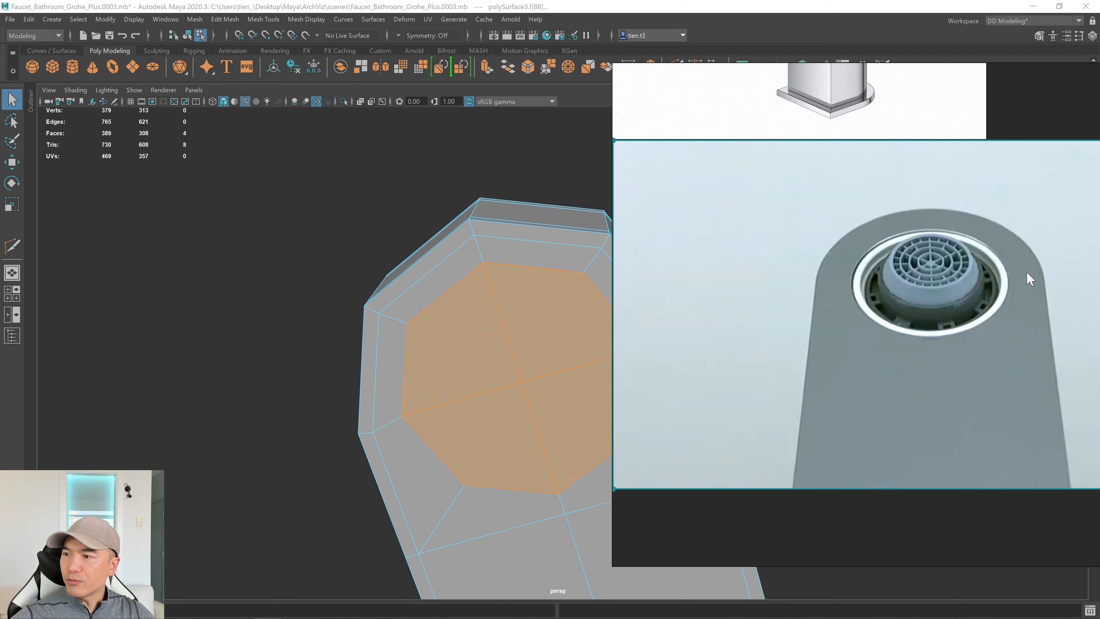
right_drag(1027, 271, 956, 300)
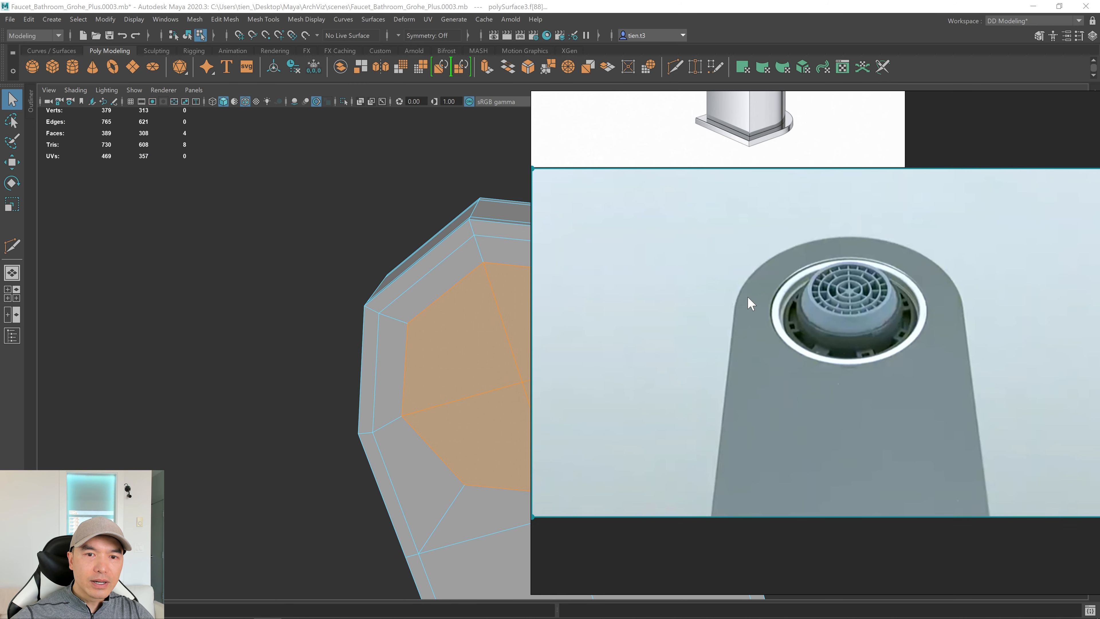
key(alt+Tab)
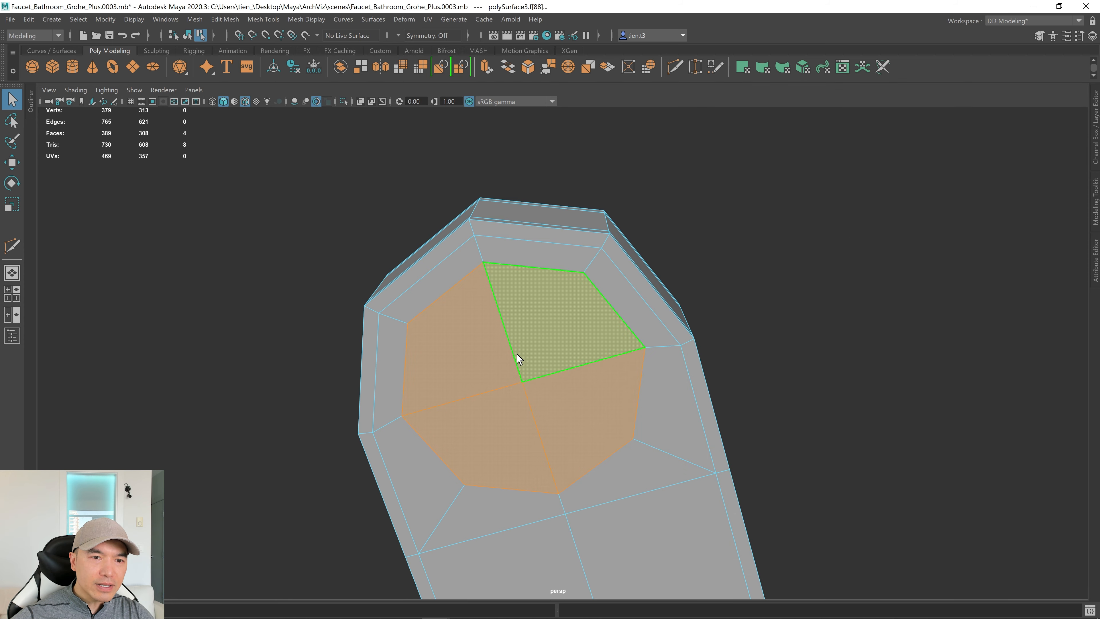
key(r)
drag(521, 383, 562, 346)
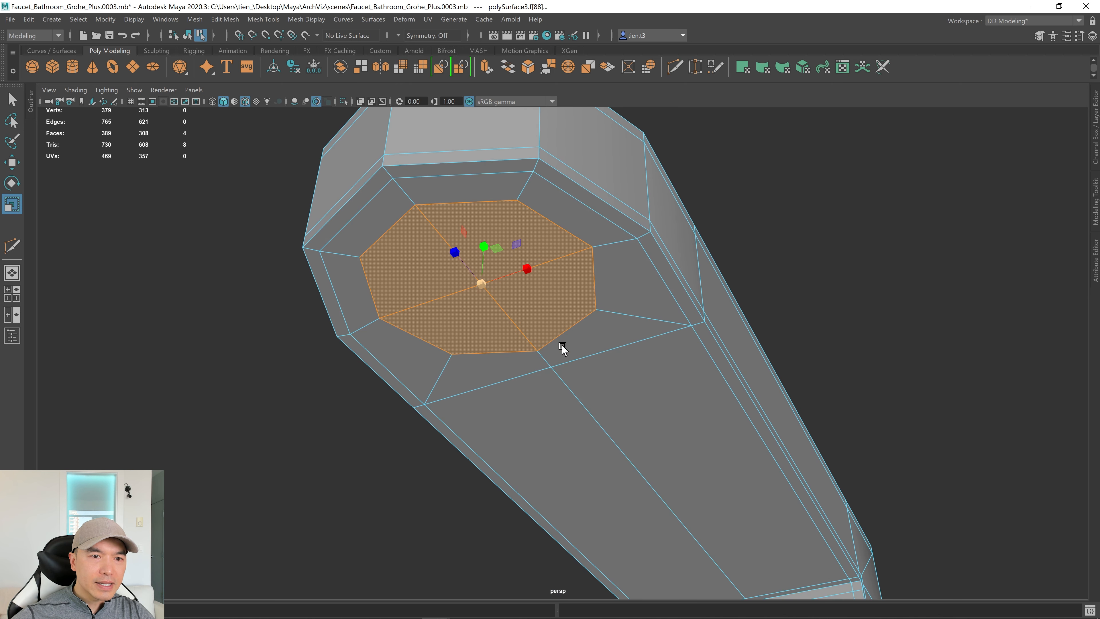
Extrude the faces and push them up into the spout to start the recess.
key(w)
alt+drag(547, 308, 552, 294)
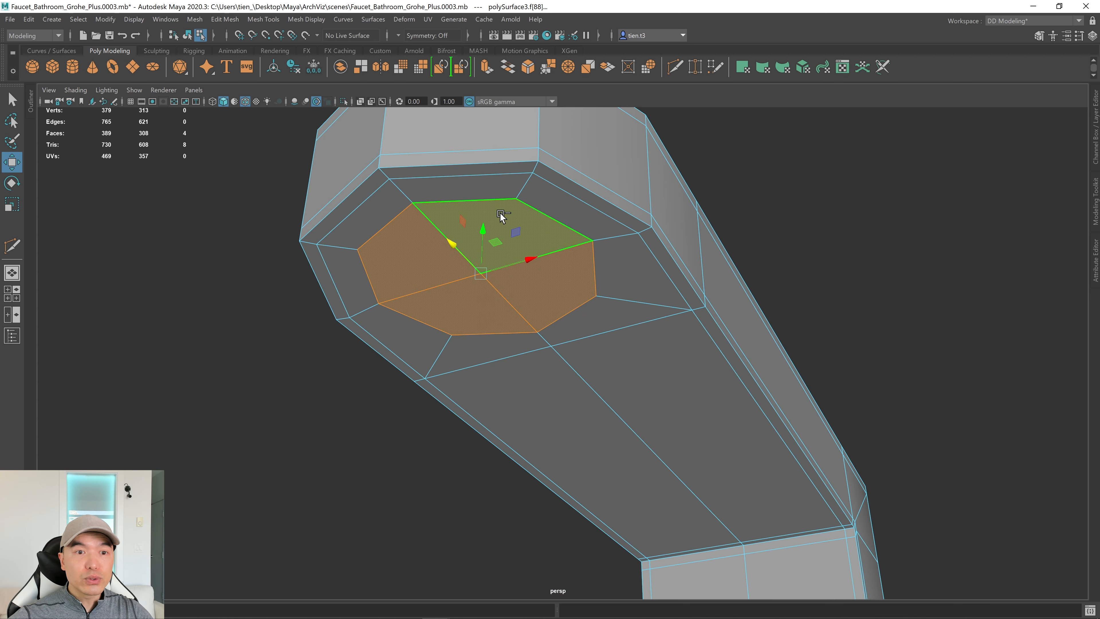
key(ctrl+e)
drag(484, 234, 511, 247)
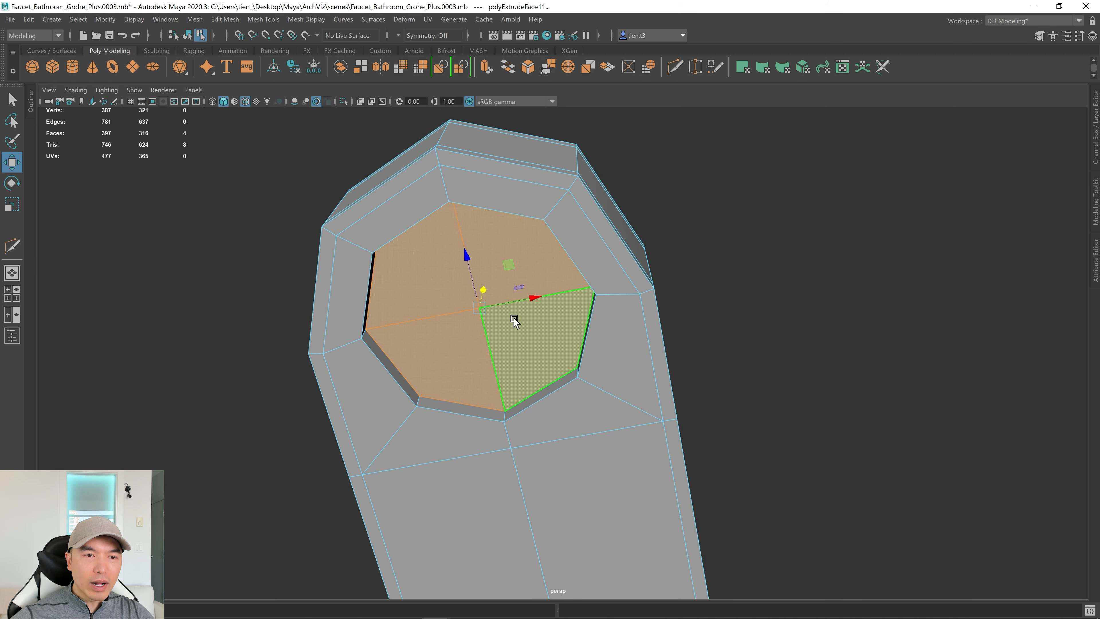
Frame the selected spout-bottom faces in the top view.
key(space)
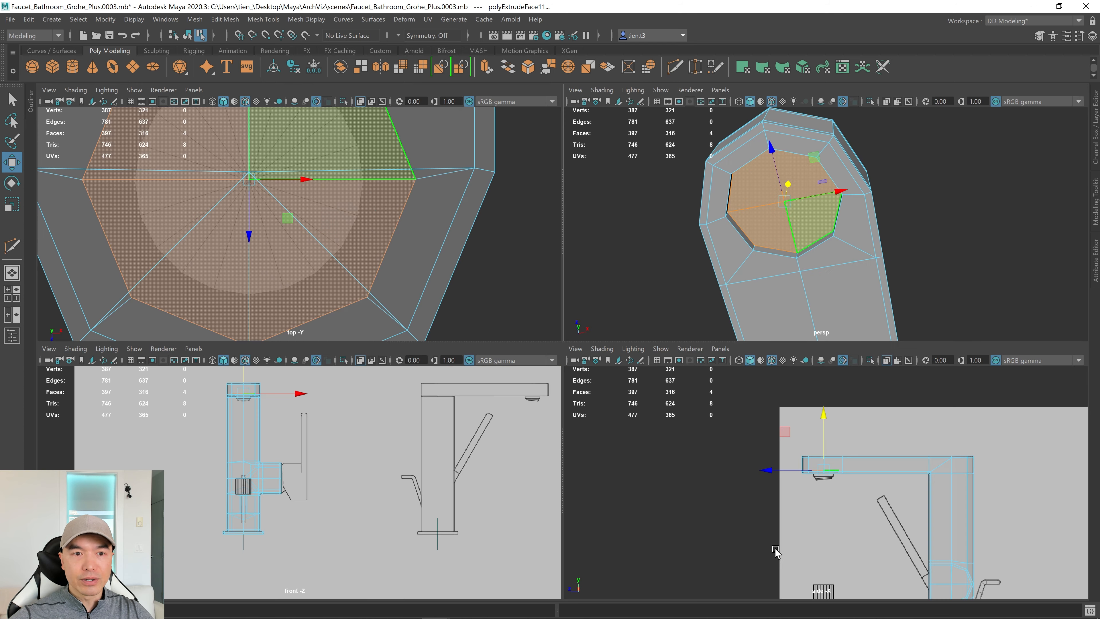
key(space)
alt+right_drag(537, 425, 756, 395)
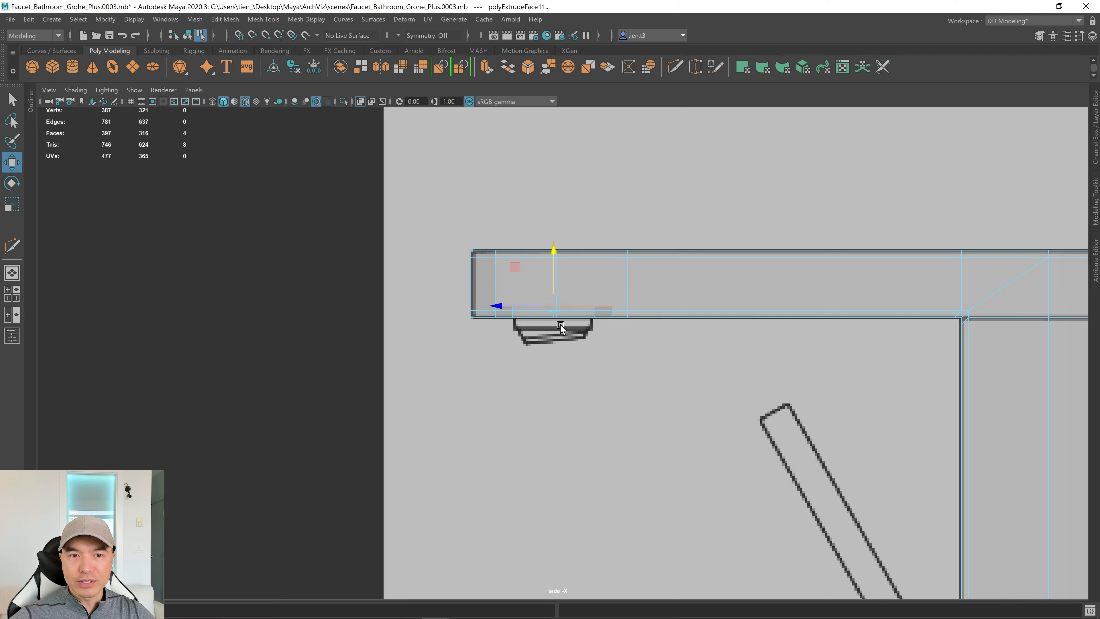
key(space)
key(space)
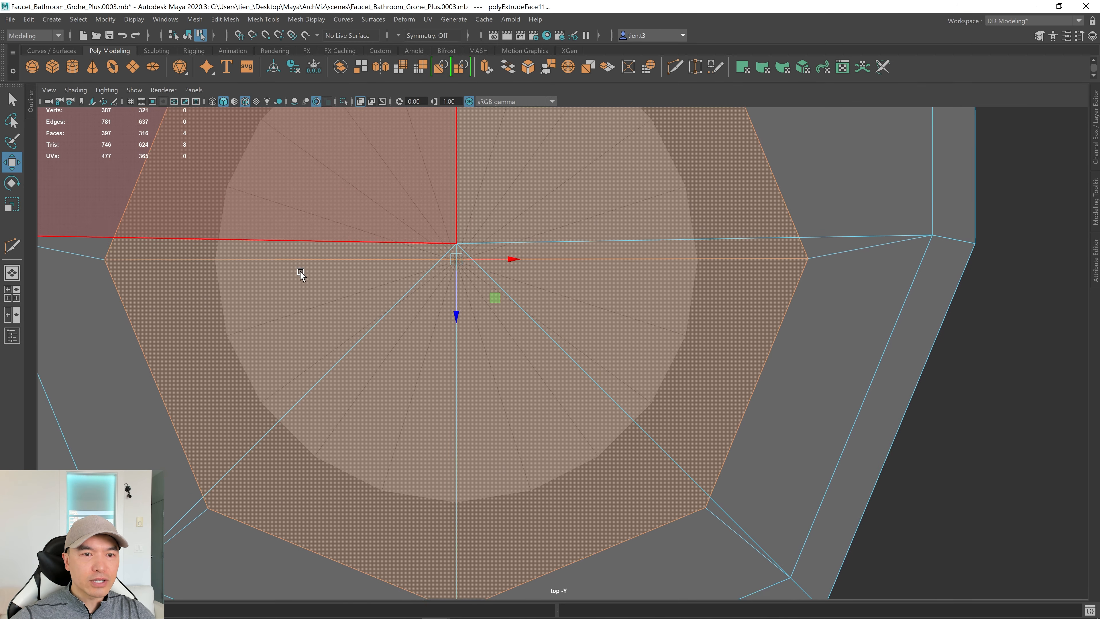
key(a)
key(f)
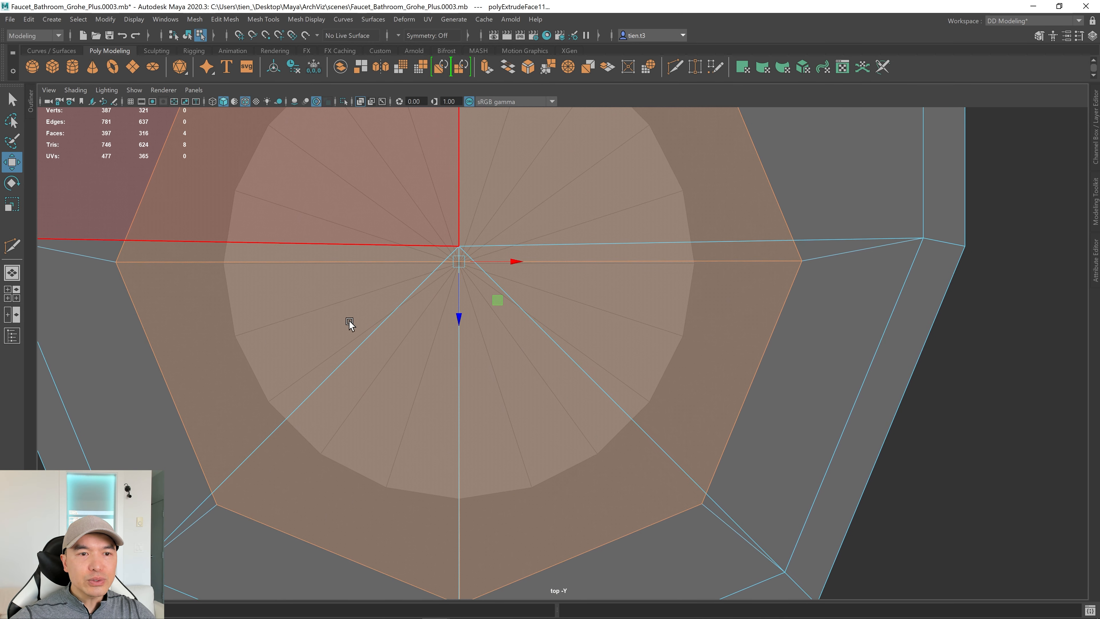
alt+right_drag(349, 320, 297, 314)
Extrude a smaller inset ring inside the recess faces with the Scale manipulator.
key(r)
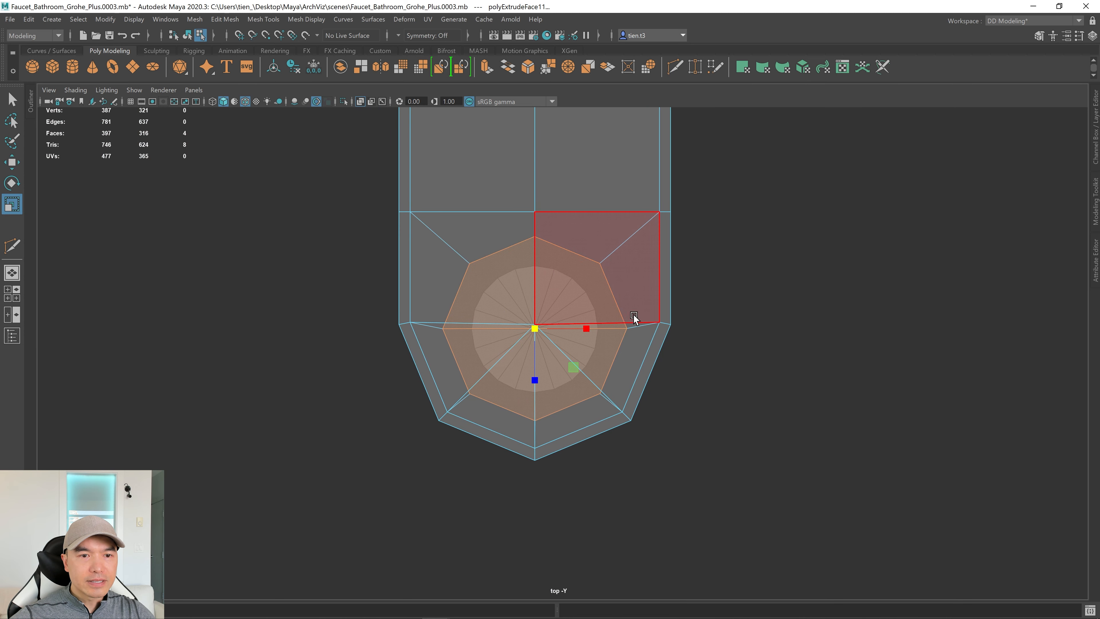
shift+drag(536, 326, 498, 334)
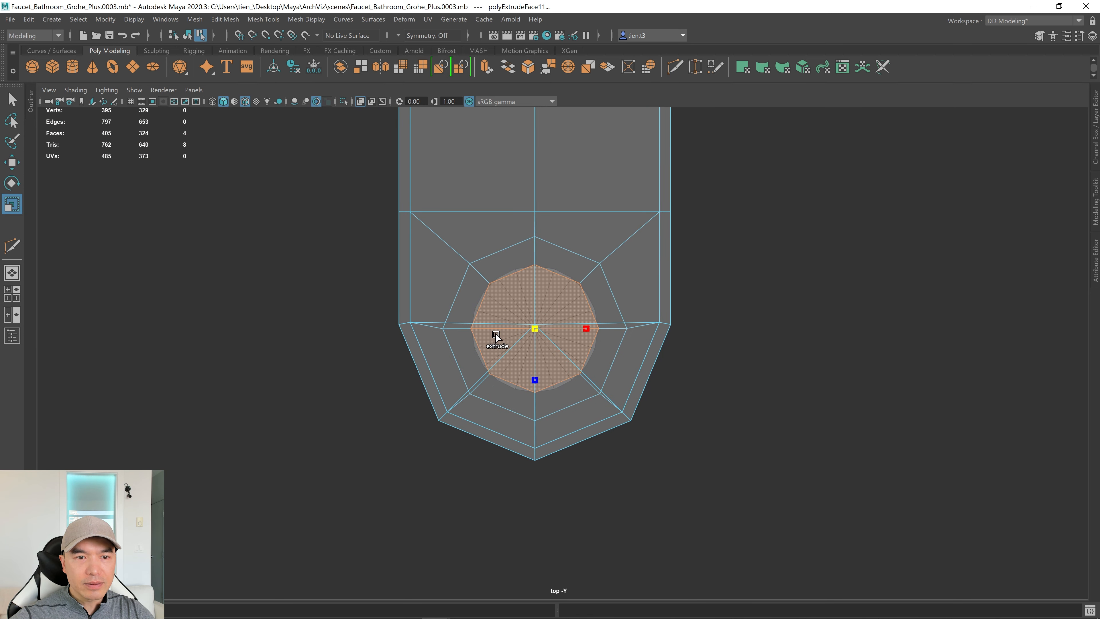
key(ctrl+e)
key(f)
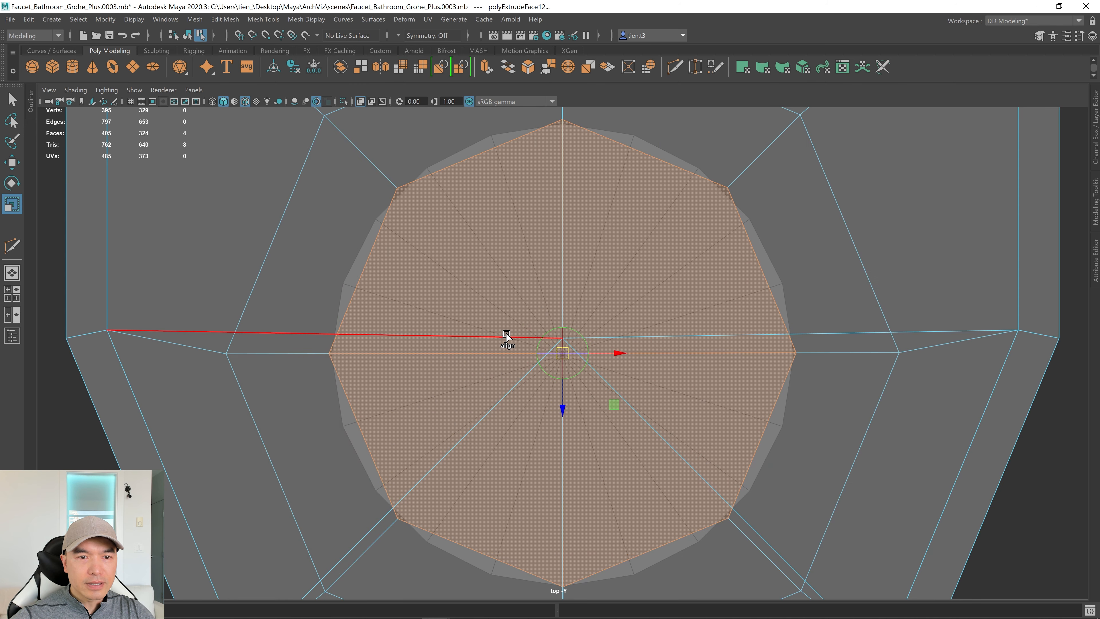
Undo an accidental sideways move and check the smoothed preview.
key(w)
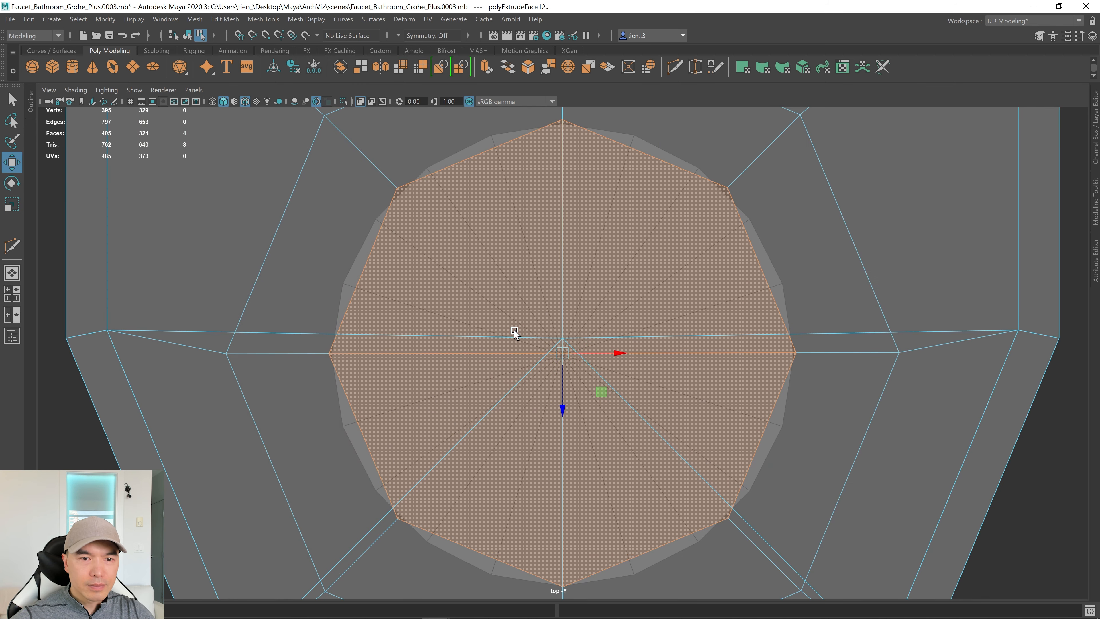
alt+drag(664, 342, 638, 351)
key(ctrl+z)
scroll(689, 344, down, 5)
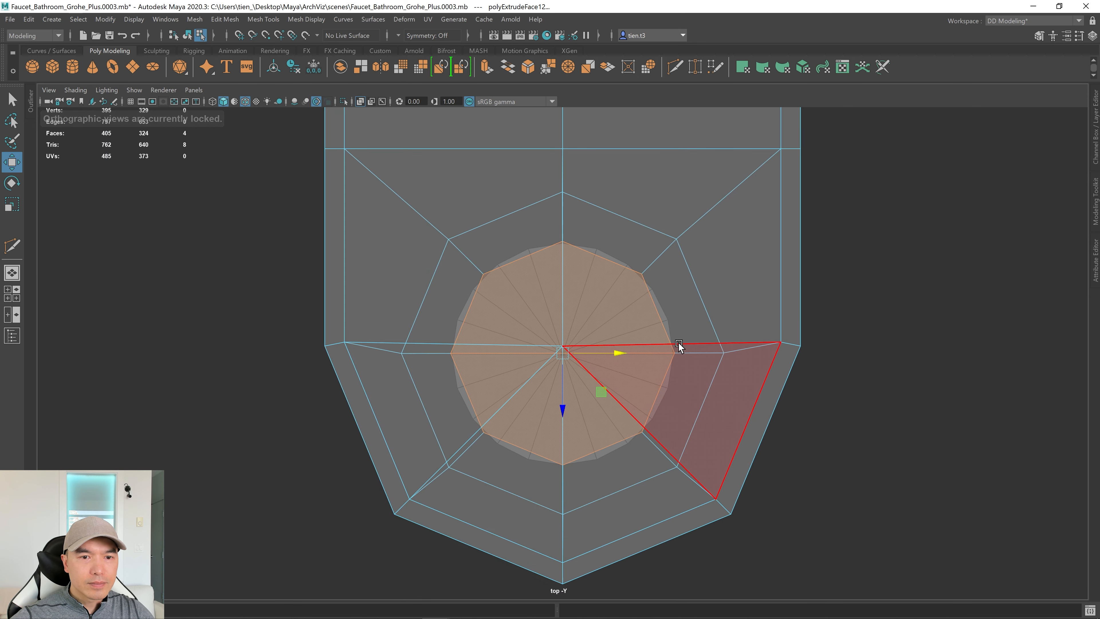
key(3)
key(1)
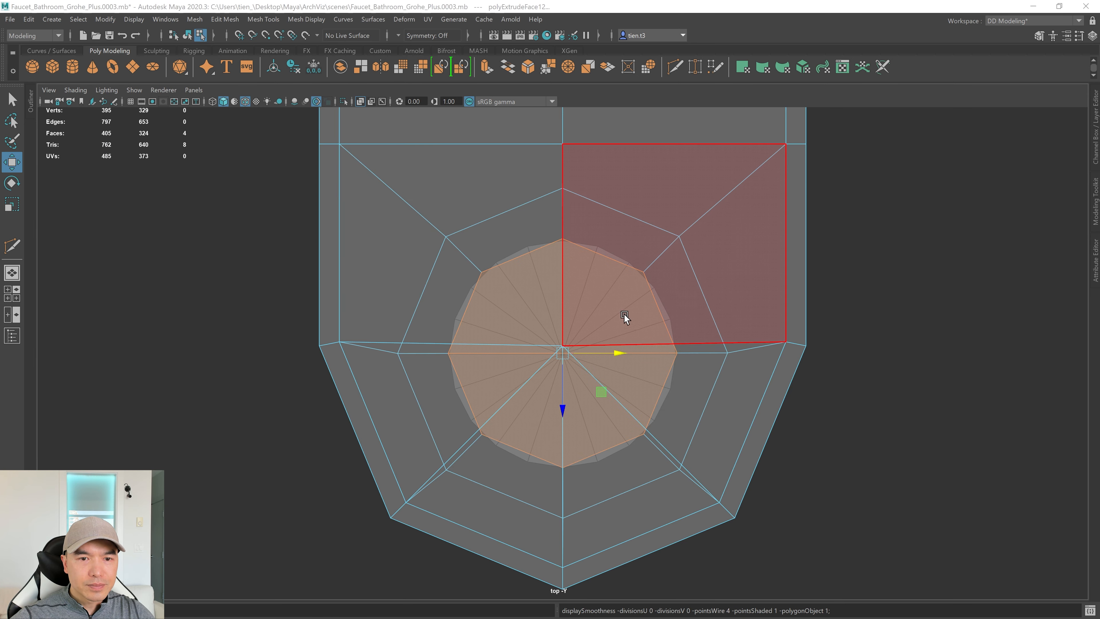
Extrude the centre octagon deeper into the spout along Y in perspective.
key(space)
key(space)
alt+drag(762, 262, 730, 278)
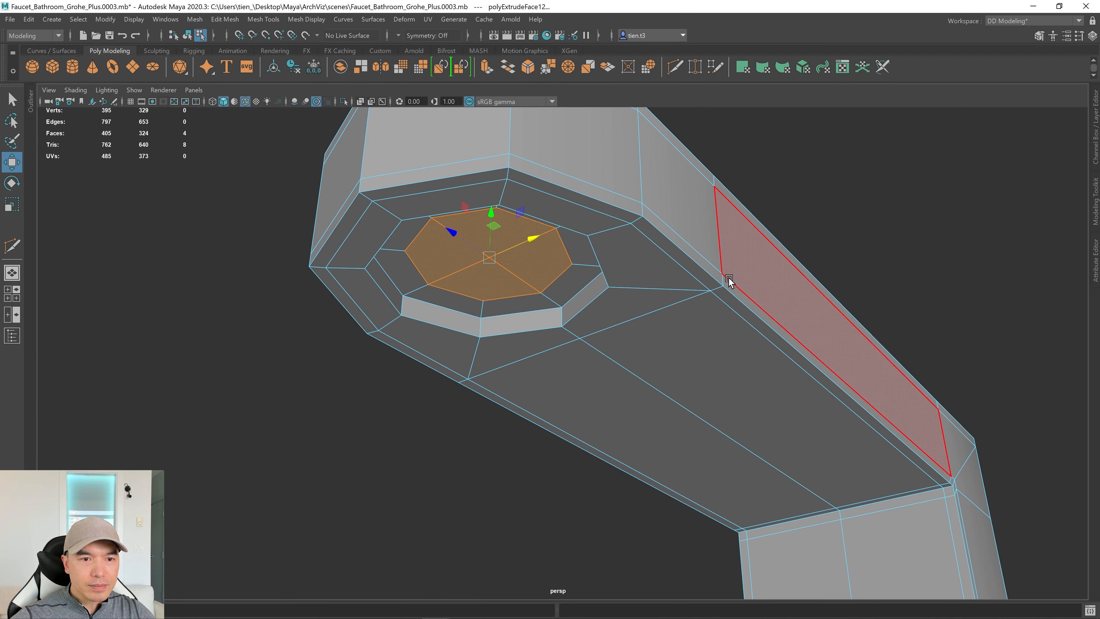
shift+drag(491, 212, 486, 260)
key(space)
key(space)
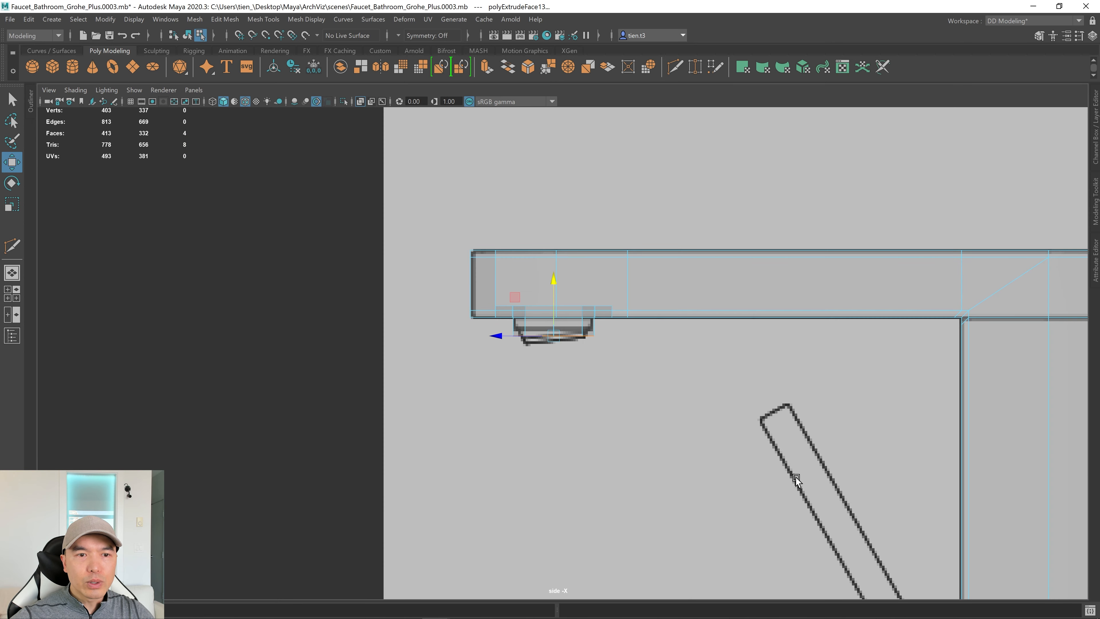
Raise the recessed face slightly in the side view.
scroll(741, 359, up, 2)
alt+middle_drag(741, 359, 504, 361)
alt+right_drag(503, 361, 602, 364)
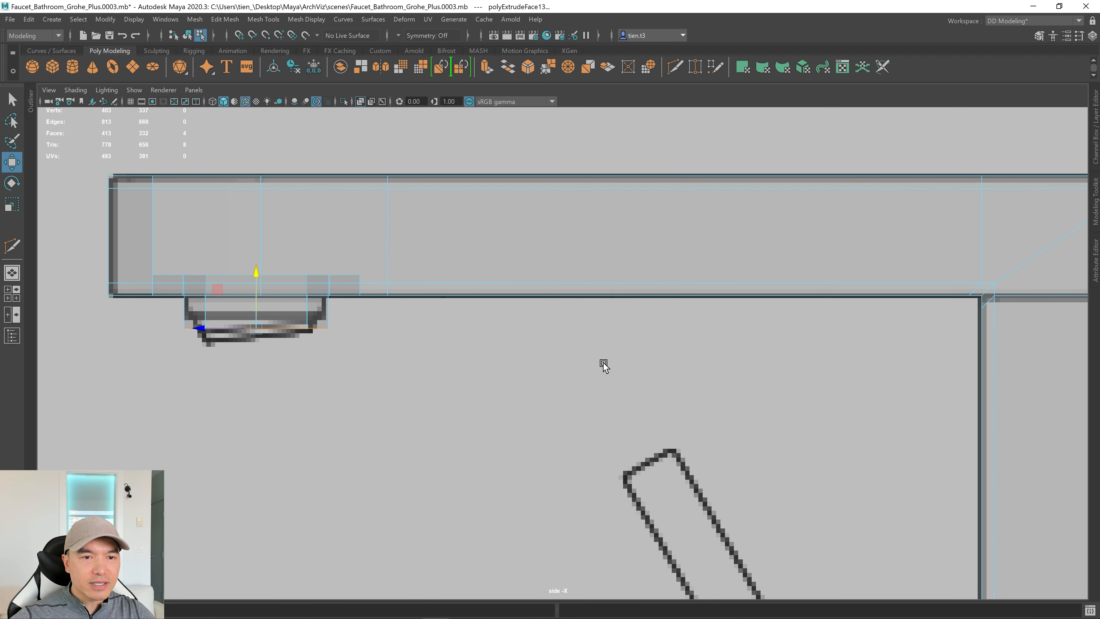
alt+middle_drag(377, 381, 602, 383)
drag(475, 268, 481, 269)
Compare with the side-view faucet reference, then extrude the face down below the spout.
scroll(500, 354, up, 4)
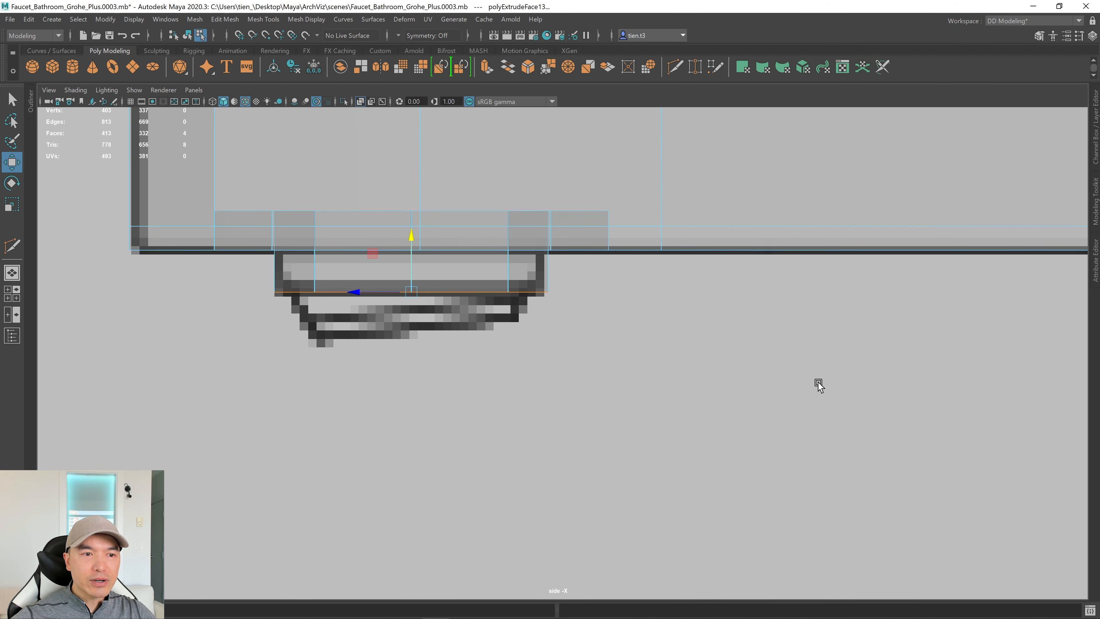
alt+right_drag(817, 382, 707, 390)
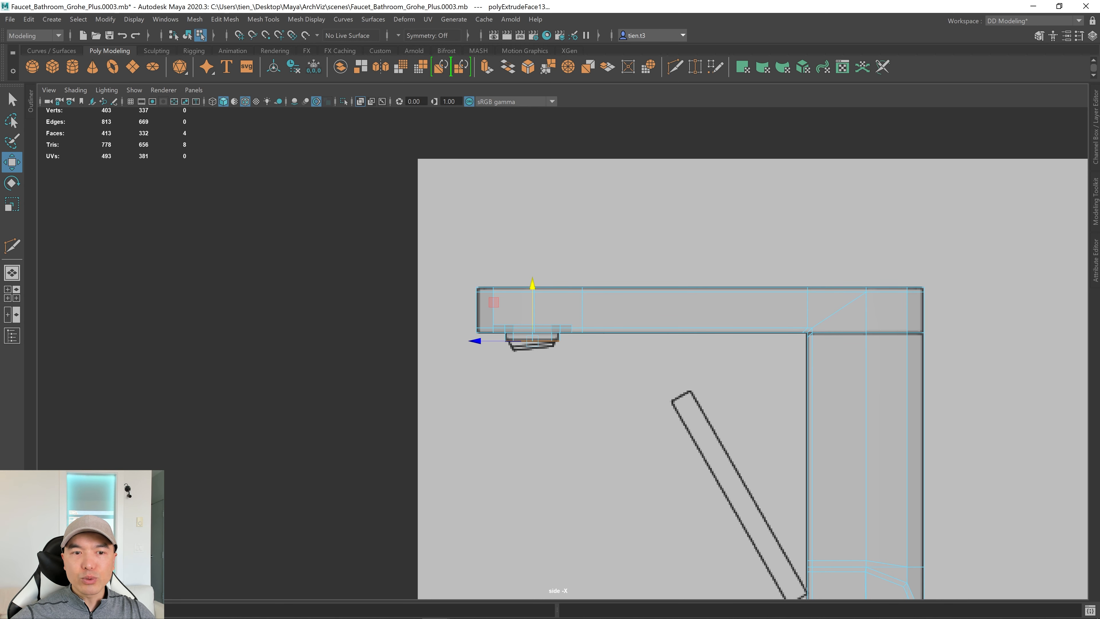
right_drag(1099, 334, 635, 320)
scroll(678, 325, down, 3)
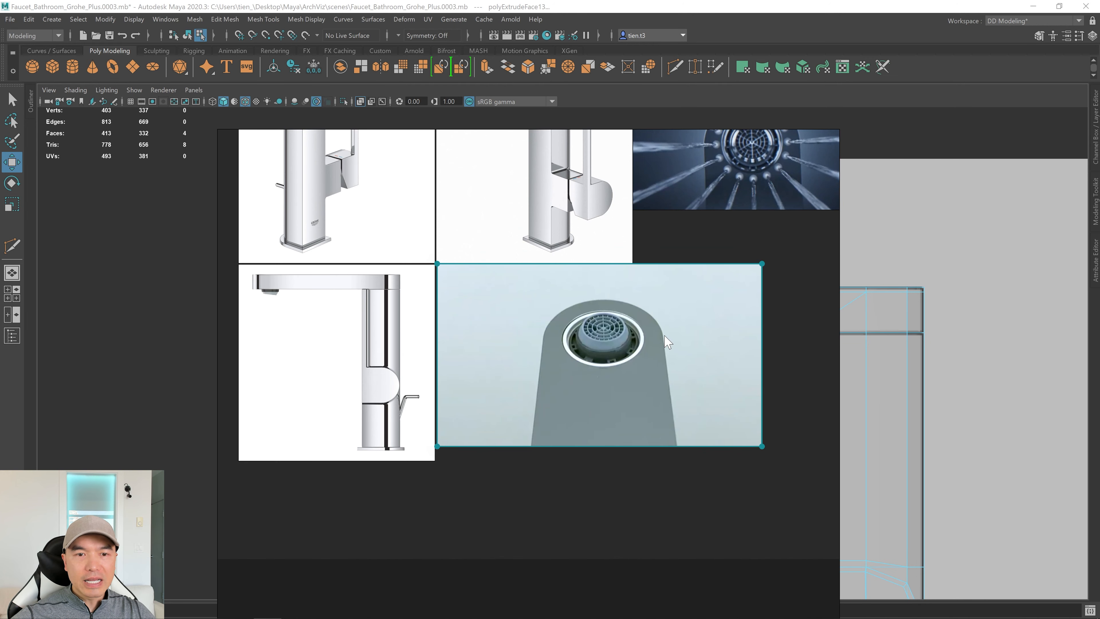
double_click(309, 351)
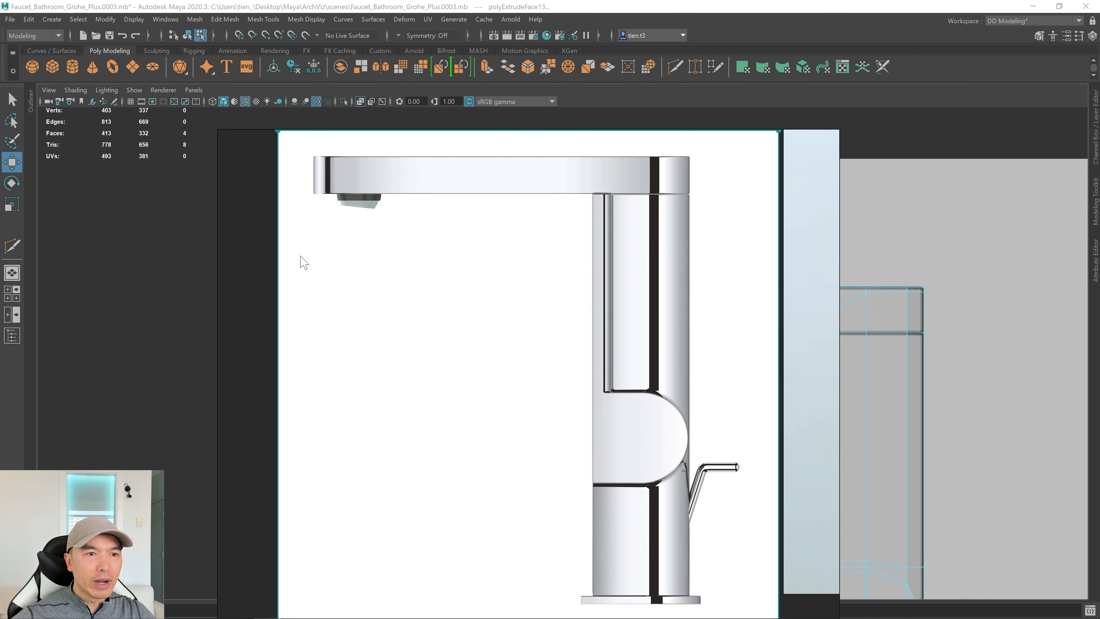
right_drag(559, 238, 1099, 255)
alt+right_drag(506, 335, 580, 307)
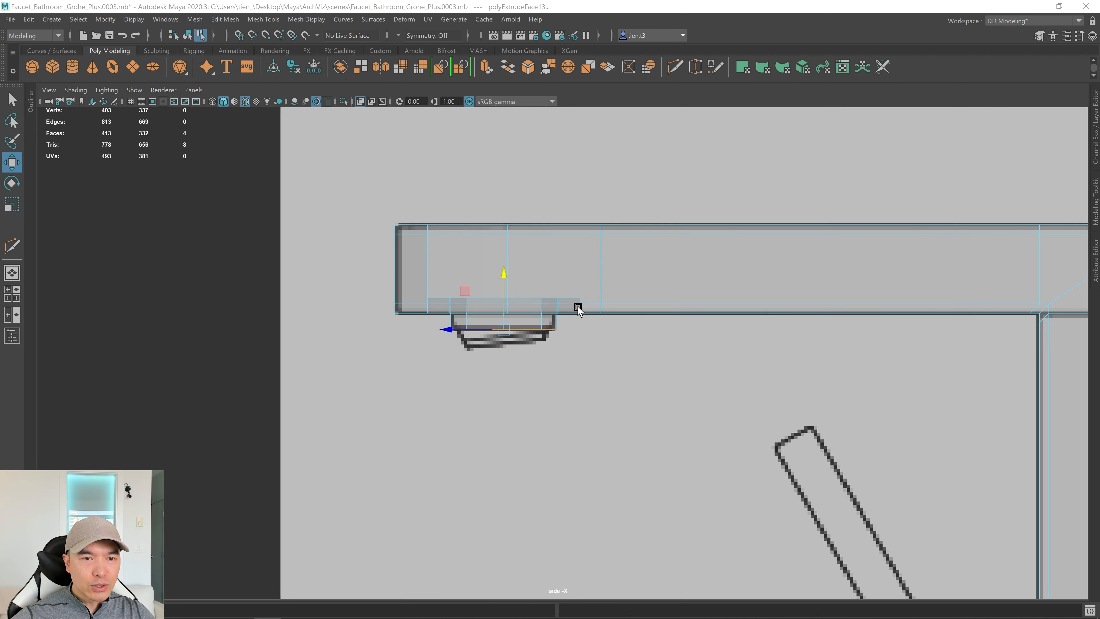
shift+drag(505, 272, 500, 295)
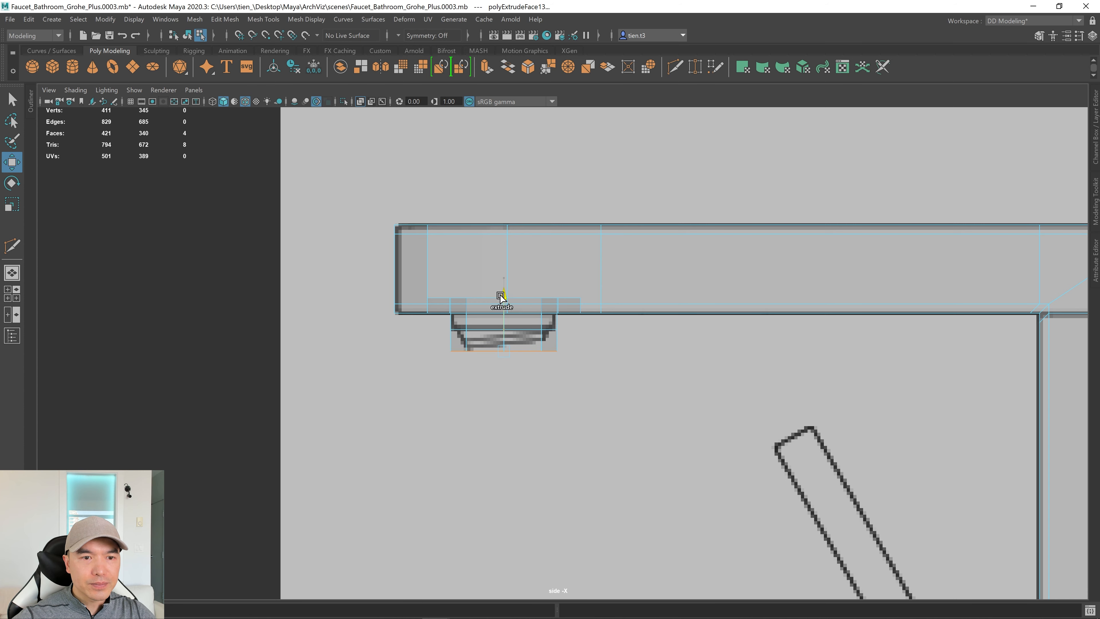
Extrude the bottom faces again, taper them inward and raise them slightly.
shift+click(501, 296)
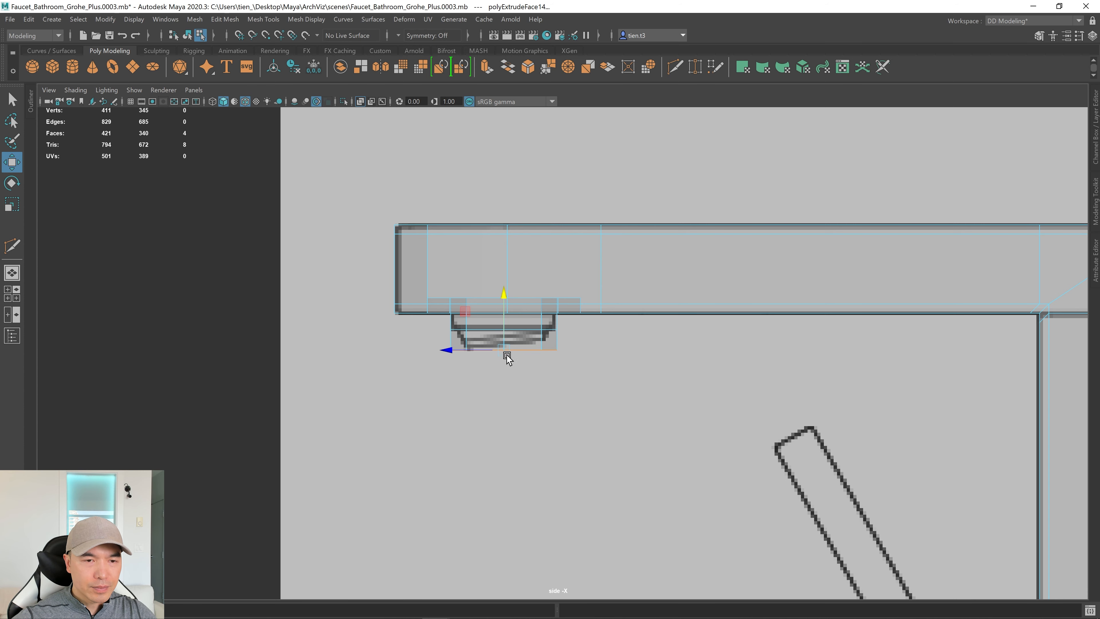
alt+right_drag(508, 357, 953, 342)
key(r)
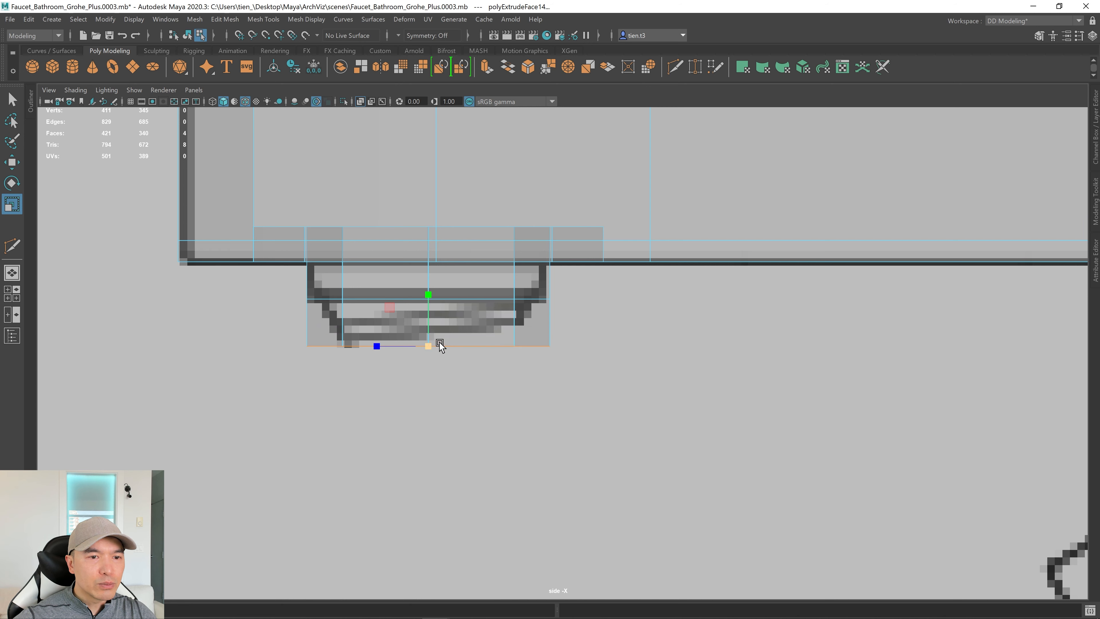
drag(425, 345, 371, 354)
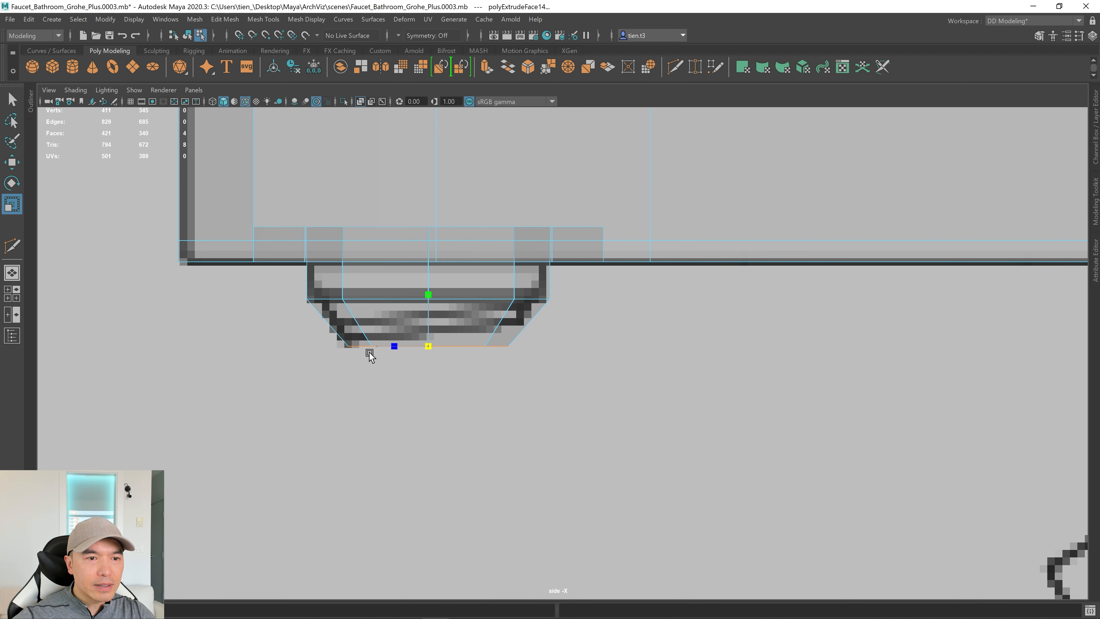
key(w)
drag(426, 293, 426, 289)
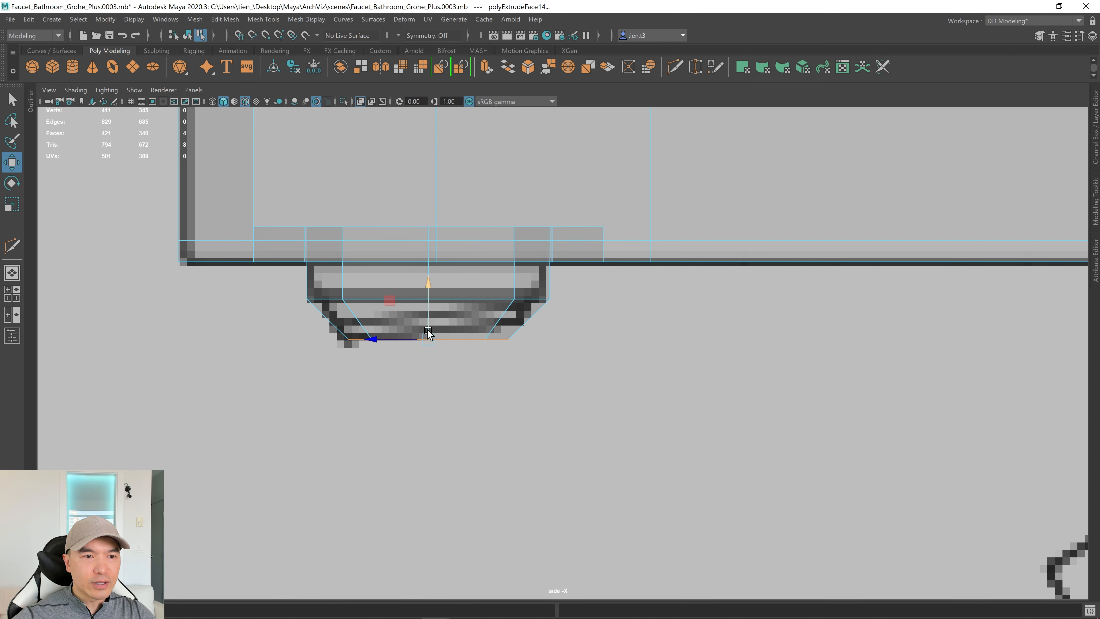
Tilt the aerator's bottom edge downward to the right and shift it left.
key(r)
key(e)
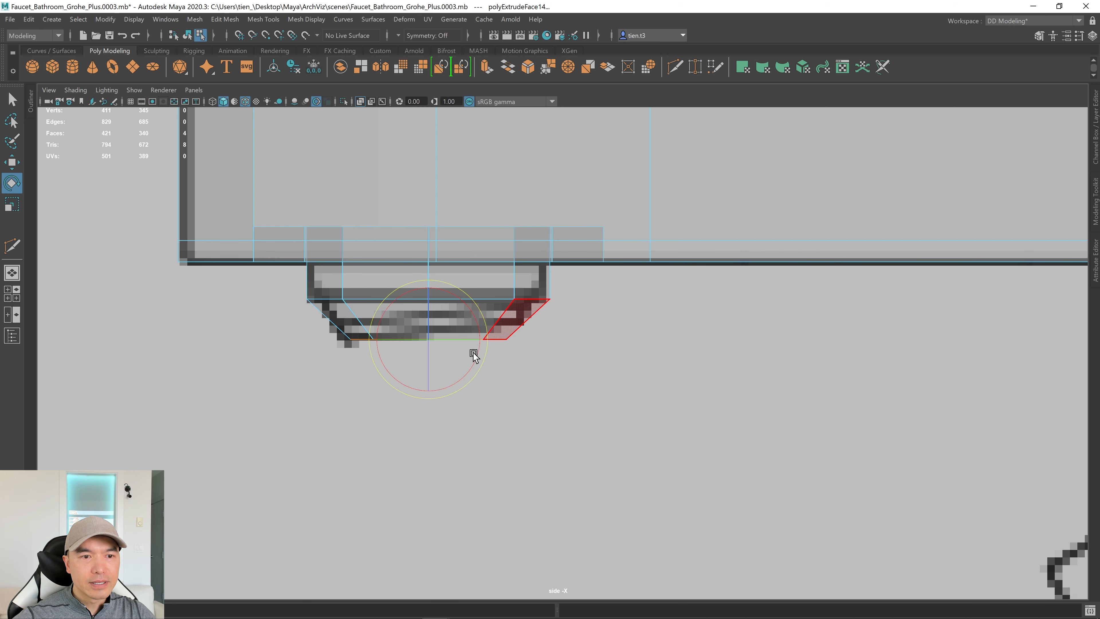
drag(487, 340, 480, 346)
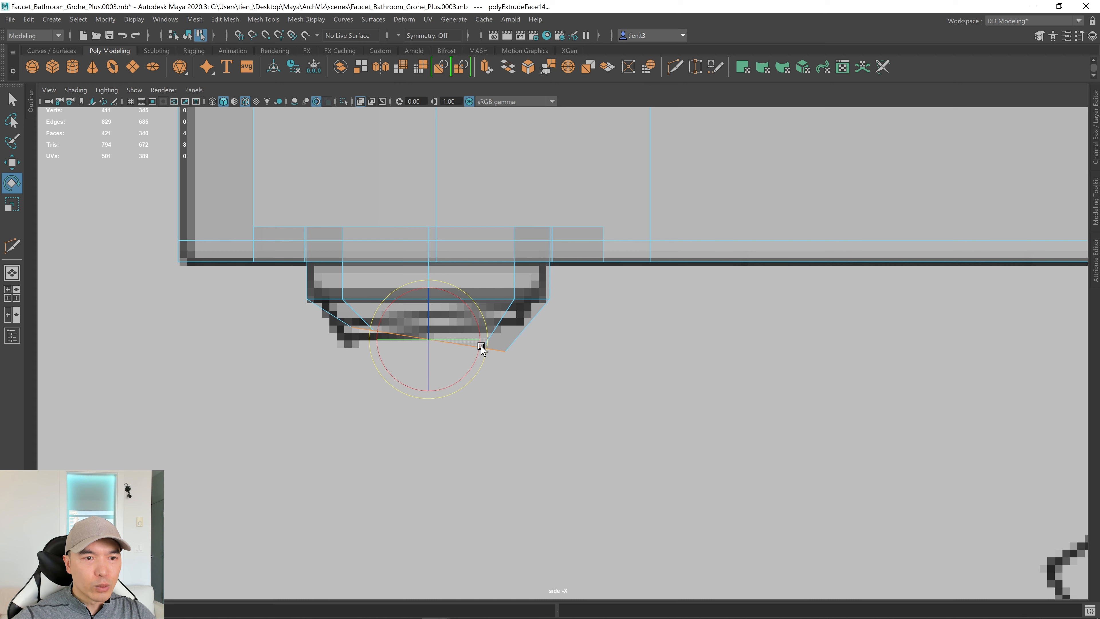
key(w)
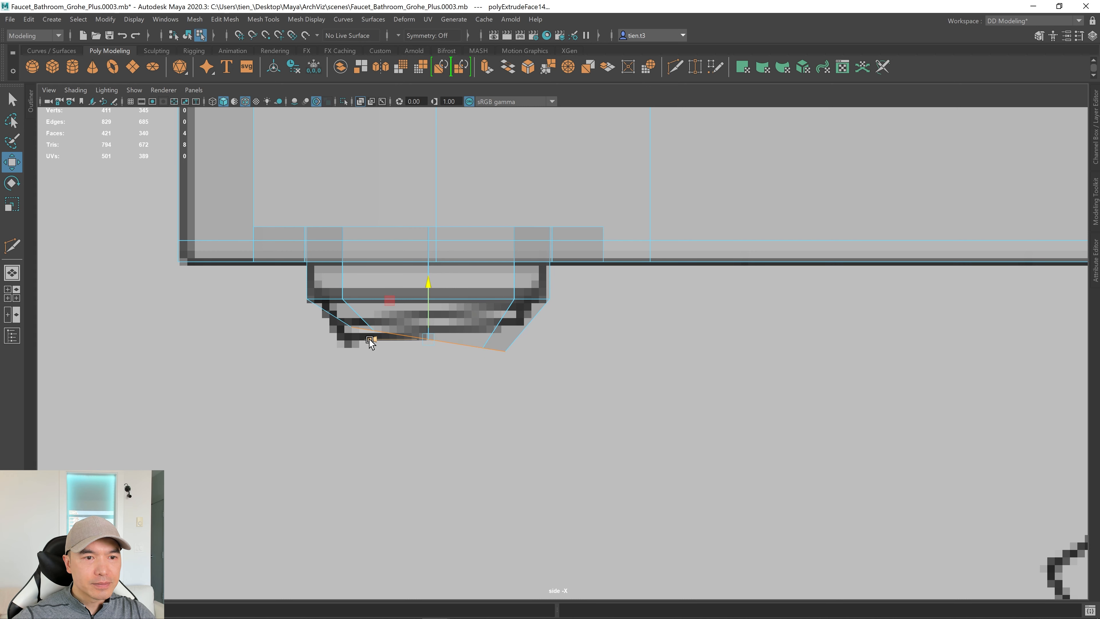
drag(370, 339, 357, 341)
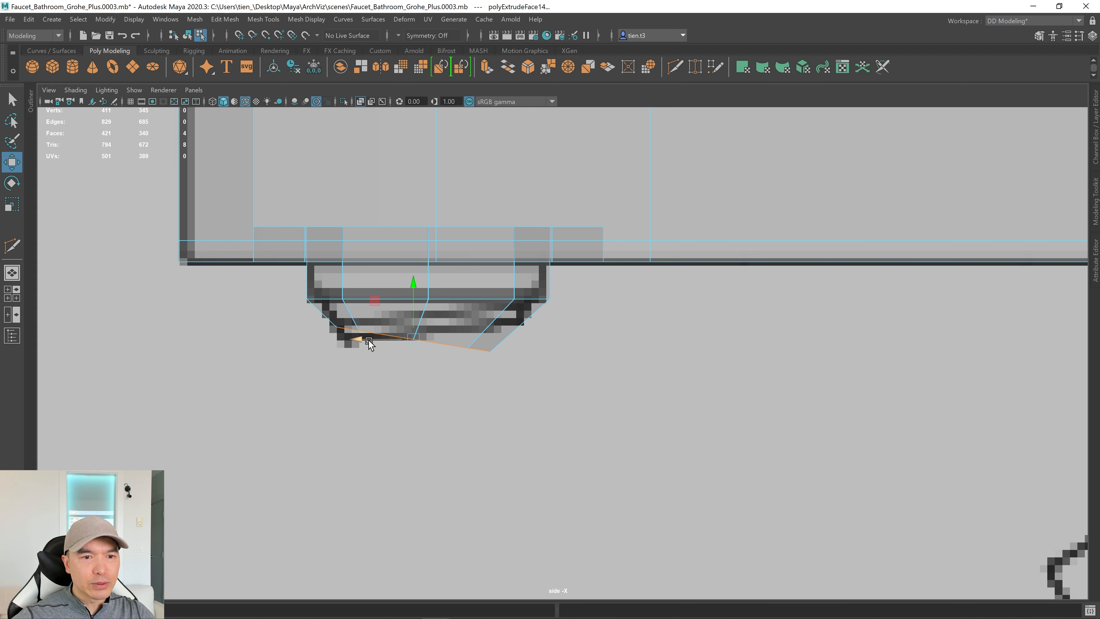
key(space)
key(space)
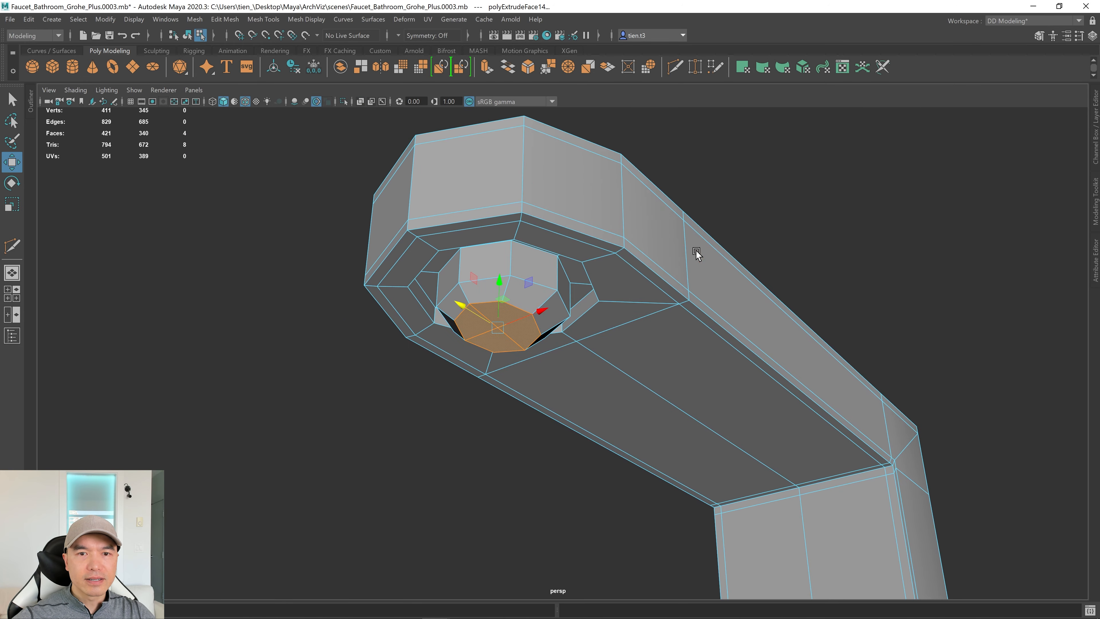
Select the edge loops around the spout recess and the inner aerator.
alt+drag(695, 249, 665, 298)
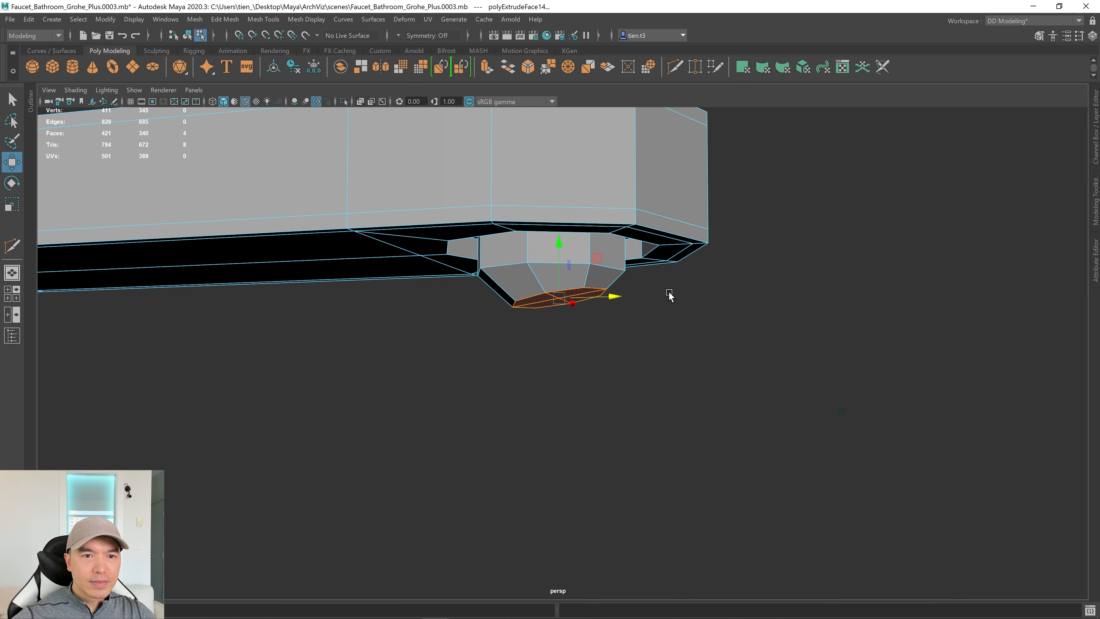
key(q)
alt+drag(558, 240, 558, 227)
key(3)
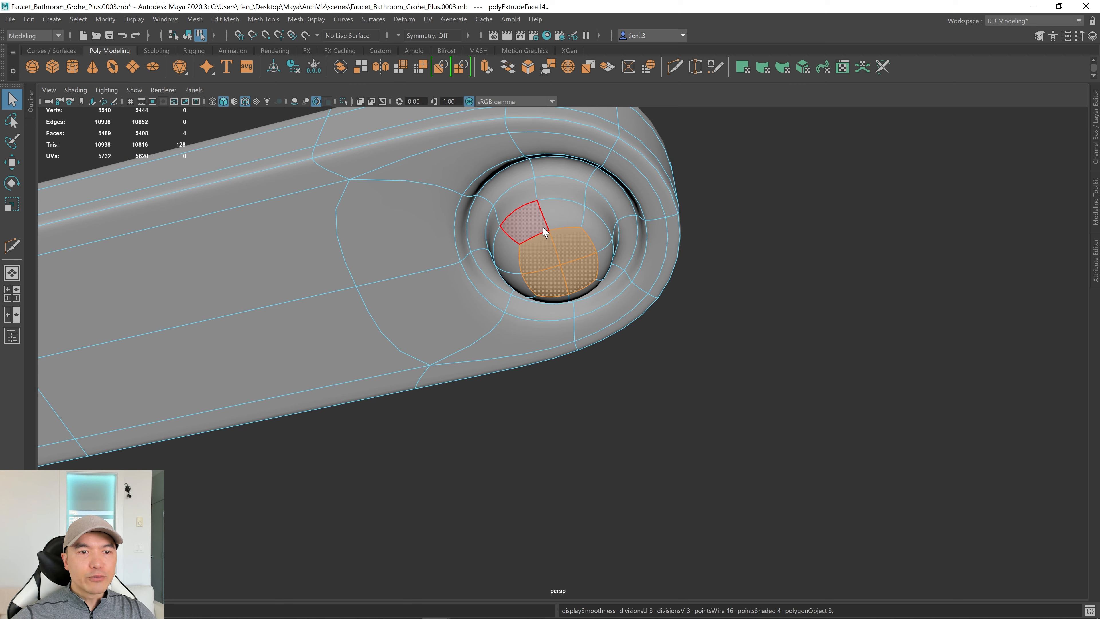
scroll(543, 258, down, 2)
key(1)
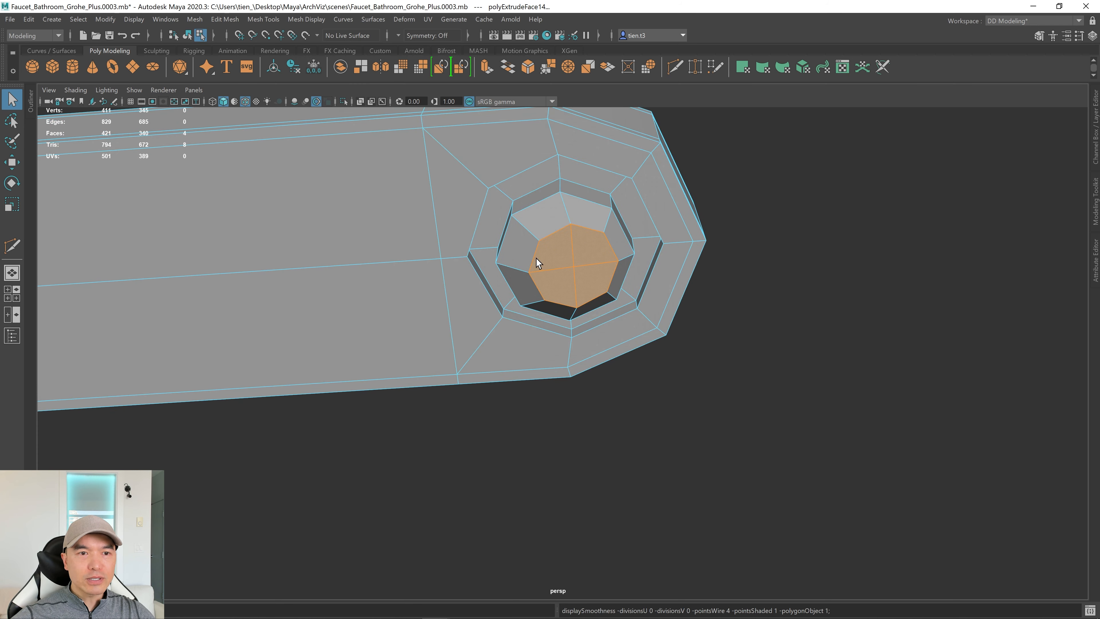
scroll(536, 258, up, 2)
right_drag(510, 203, 505, 154)
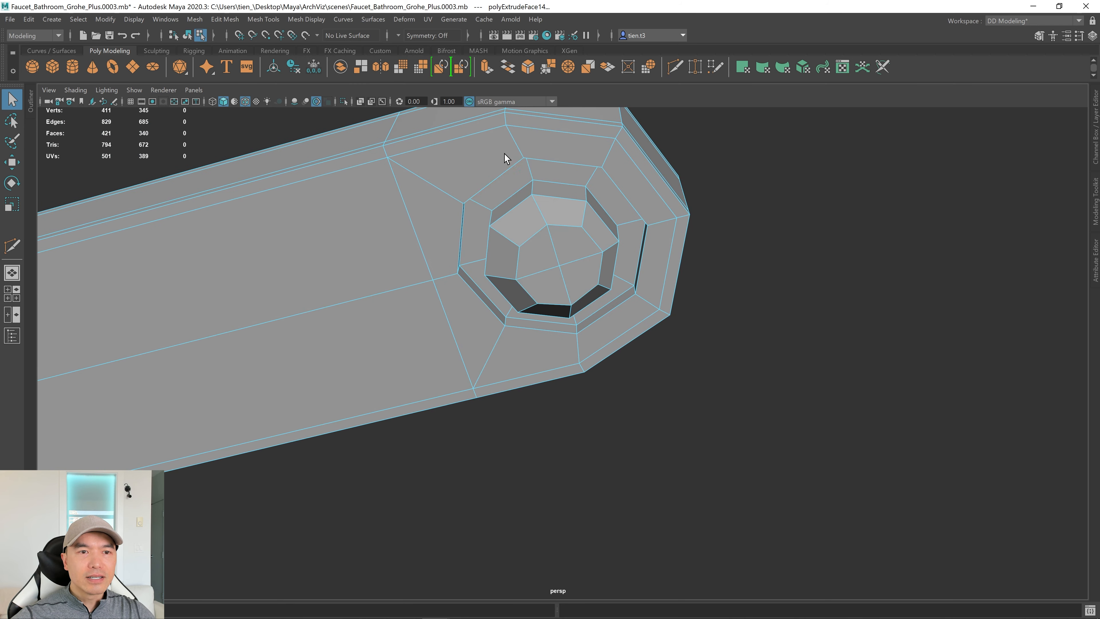
alt+drag(504, 154, 488, 255)
double_click(461, 276)
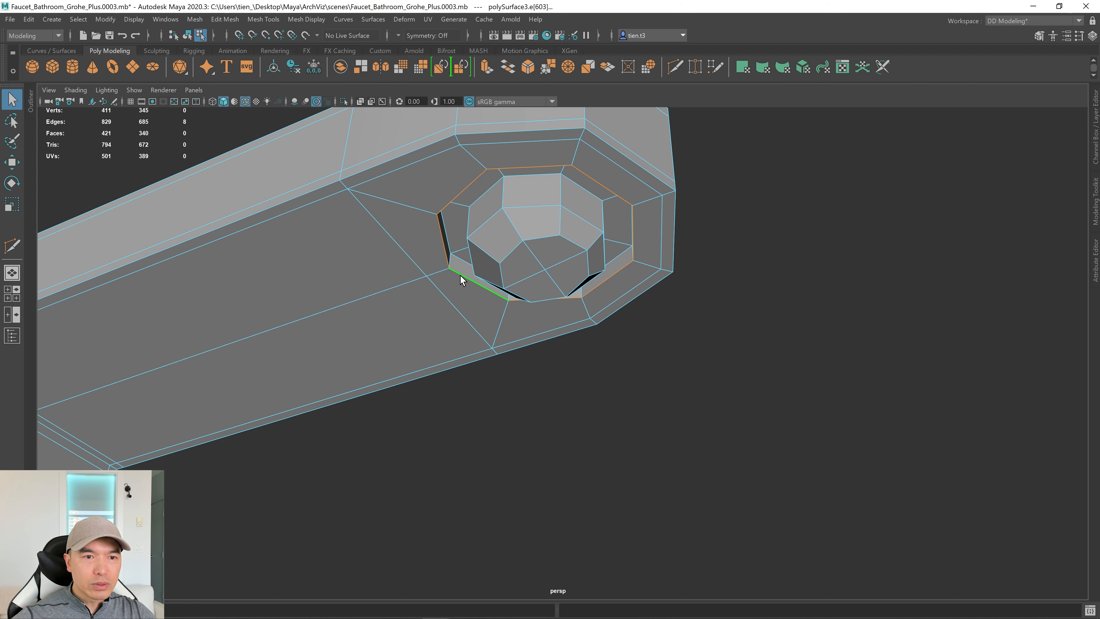
shift+double_click(487, 193)
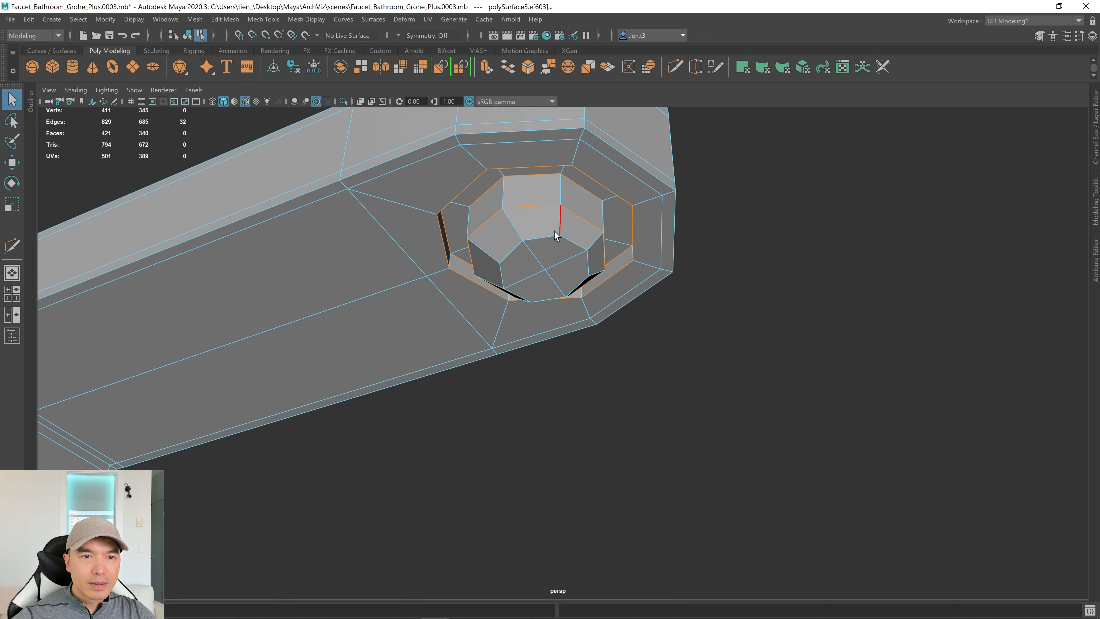
Bevel the selected loops with Chamfer off and fraction 0.755.
alt+drag(557, 236, 563, 229)
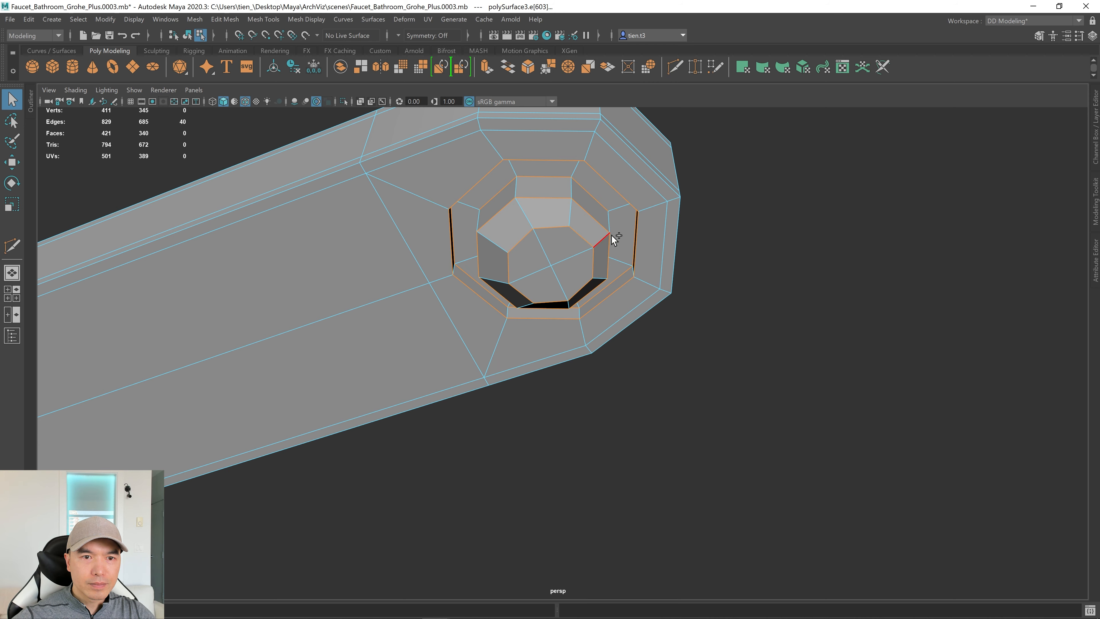
alt+drag(616, 239, 565, 247)
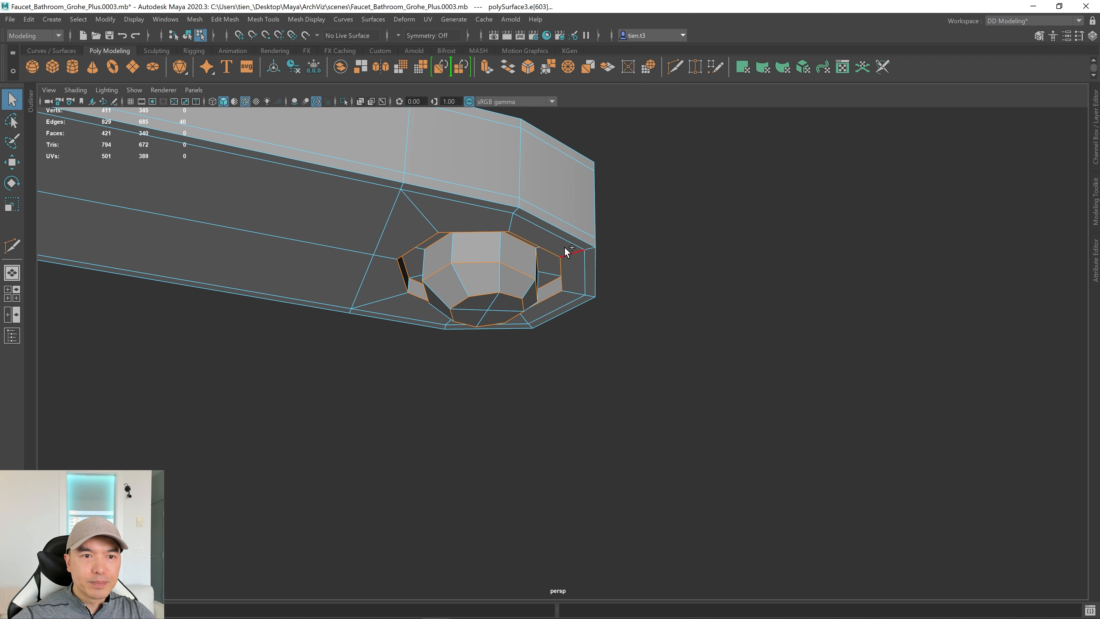
shift+right_drag(565, 247, 621, 248)
alt+drag(621, 248, 579, 244)
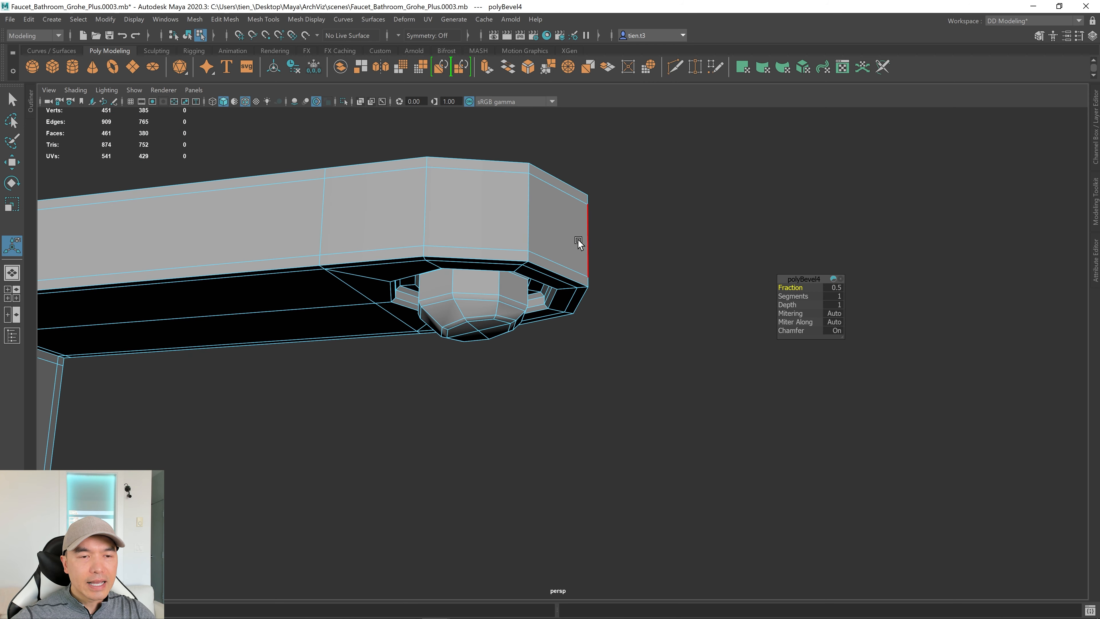
click(836, 331)
key(3)
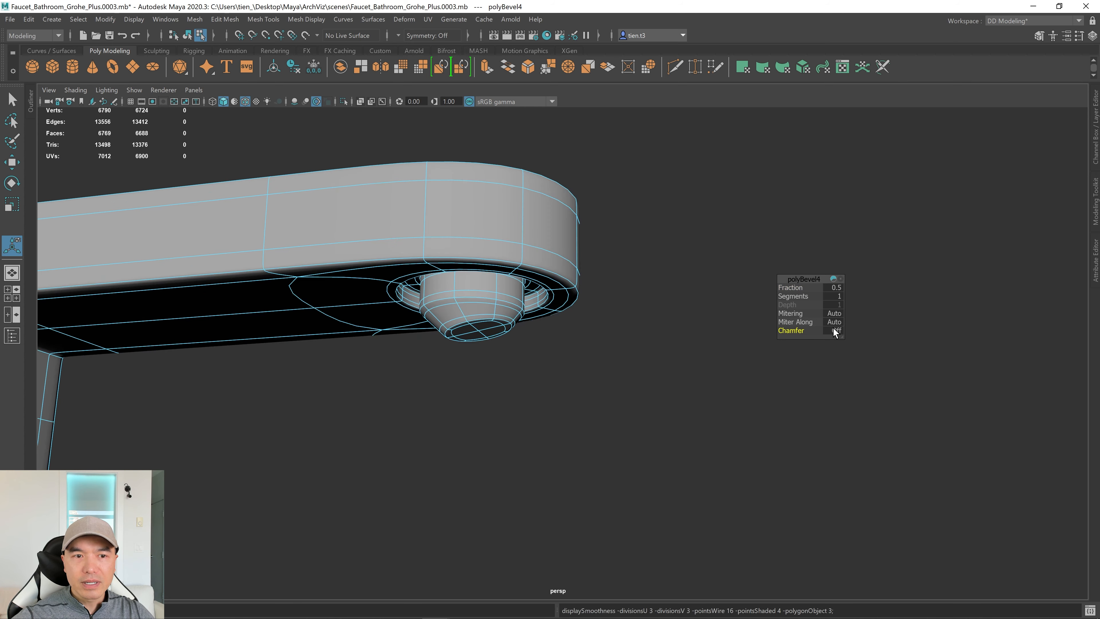
alt+right_drag(446, 305, 480, 304)
alt+drag(481, 304, 519, 301)
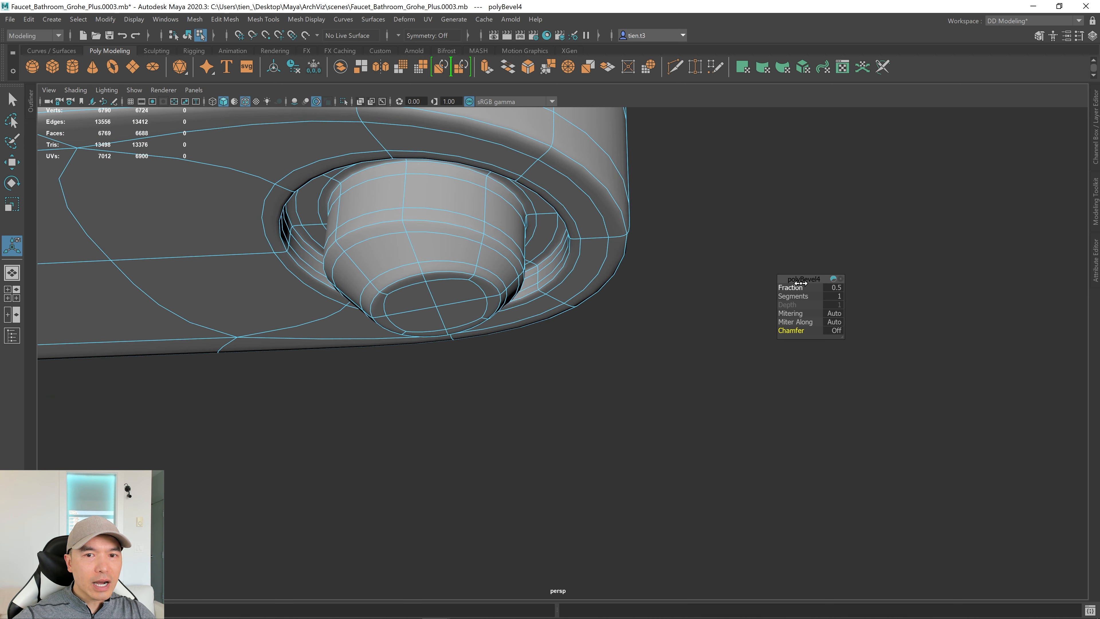
drag(790, 288, 862, 273)
scroll(422, 253, down, 6)
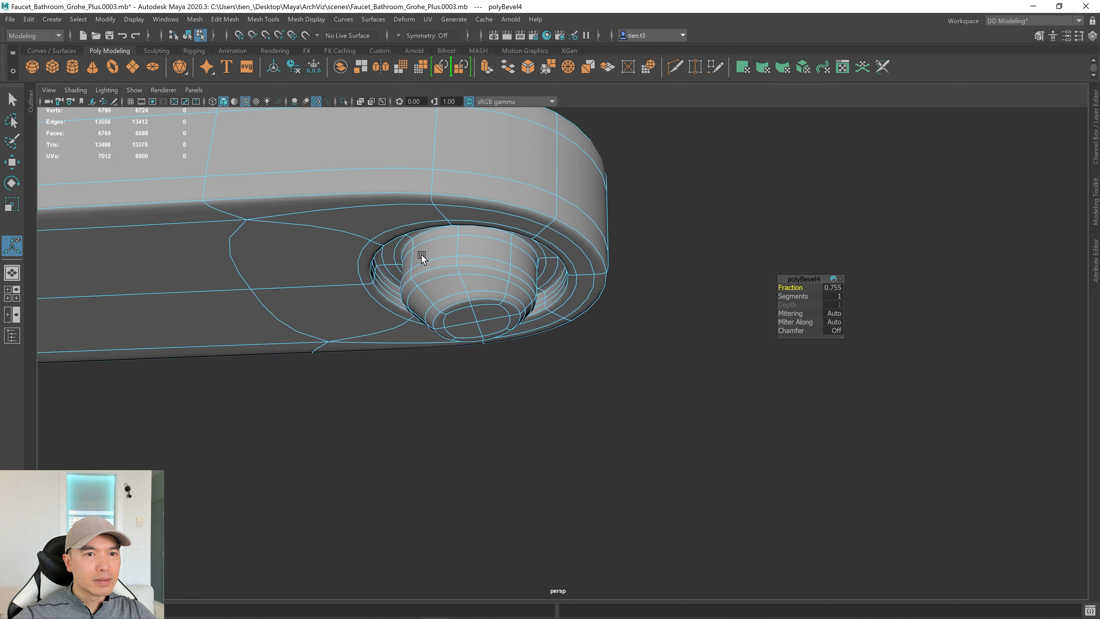
alt+drag(400, 278, 428, 290)
Delete the stray cylinder pCylinder2.
key(q)
key(F8)
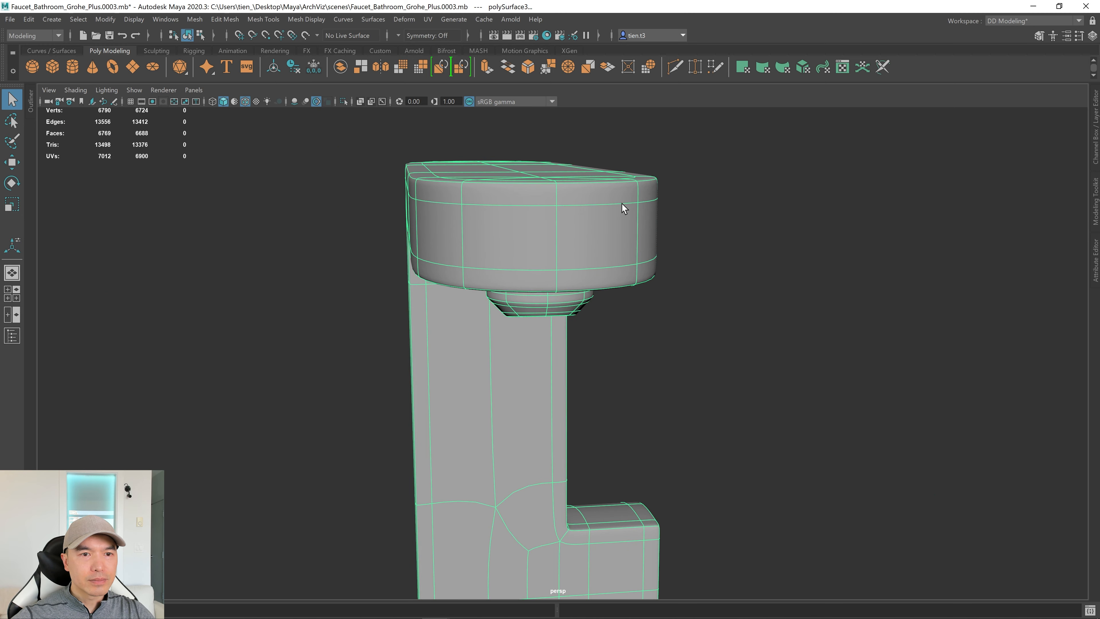
alt+drag(621, 204, 785, 262)
scroll(609, 229, down, 5)
alt+drag(609, 229, 563, 251)
click(409, 491)
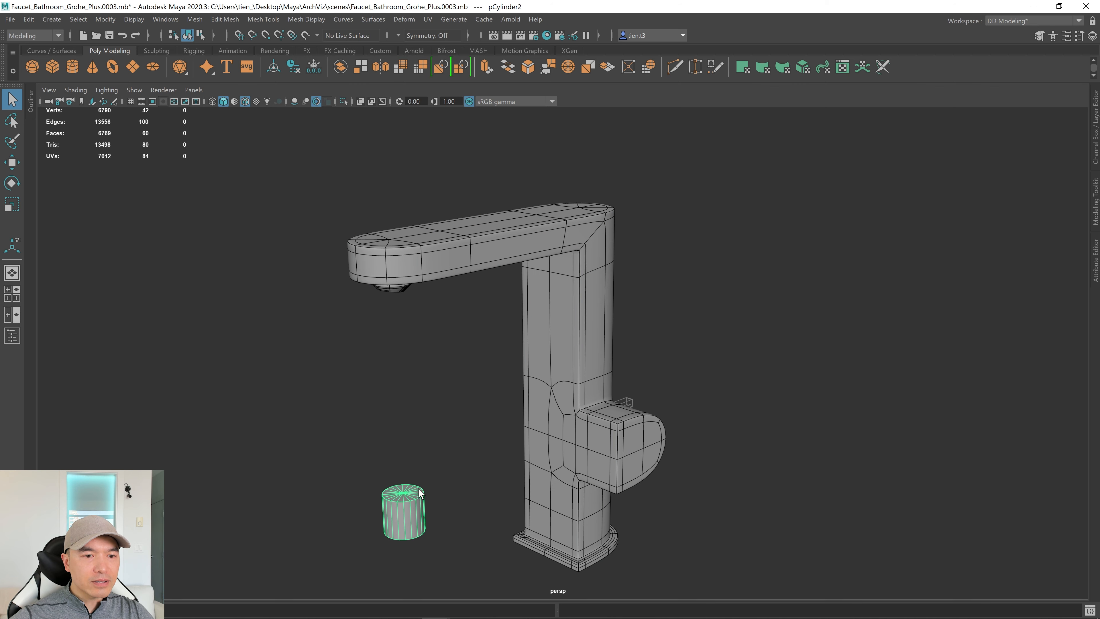
key(Delete)
Turn off wireframe-on-shaded and inspect the smoothed faucet.
alt+drag(456, 453, 462, 428)
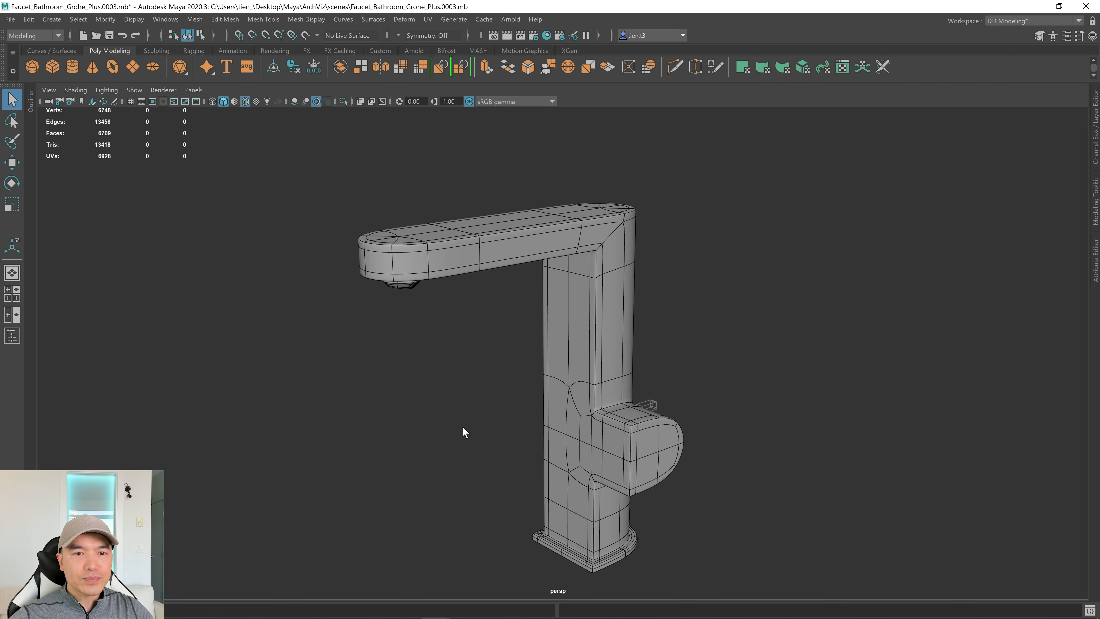
click(246, 101)
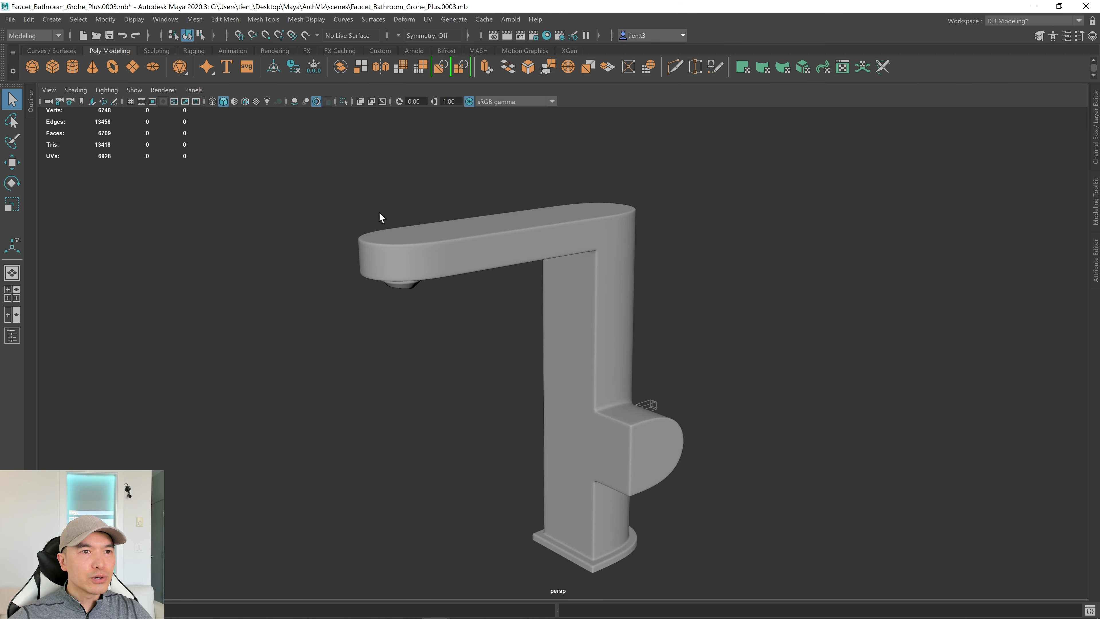
mouse_move(381, 217)
alt+mouse_down()
mouse_move(557, 355)
mouse_move(464, 310)
alt+mouse_up()
alt+right_drag(463, 311, 617, 302)
alt+drag(617, 302, 620, 385)
Return the faucet body to its low-poly cage and unhide the lever handle.
click(394, 326)
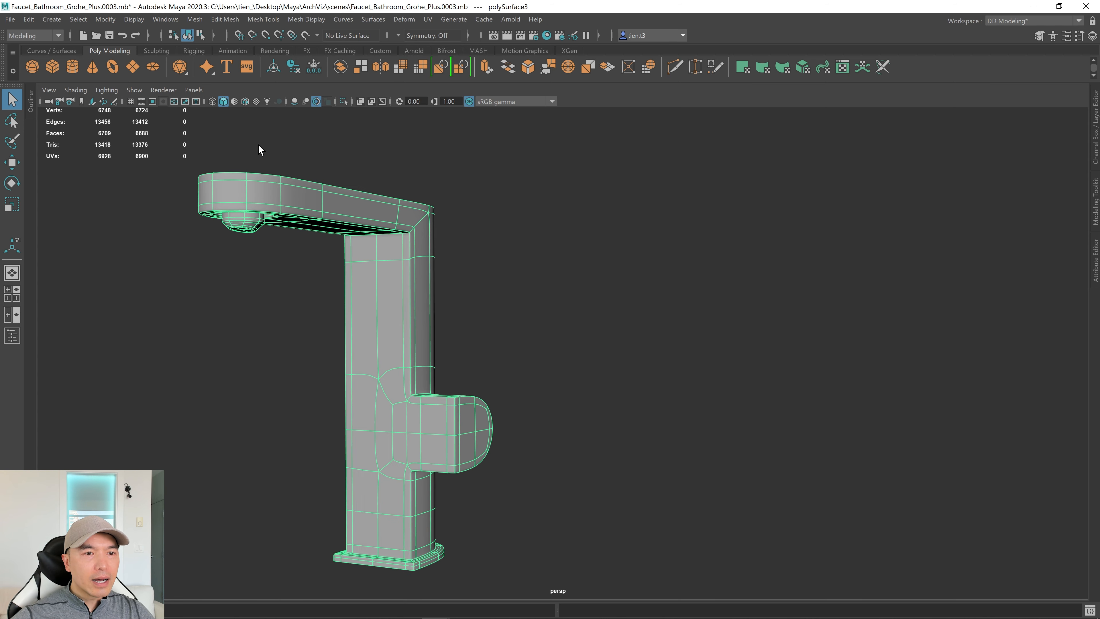
key(1)
alt+drag(431, 281, 574, 387)
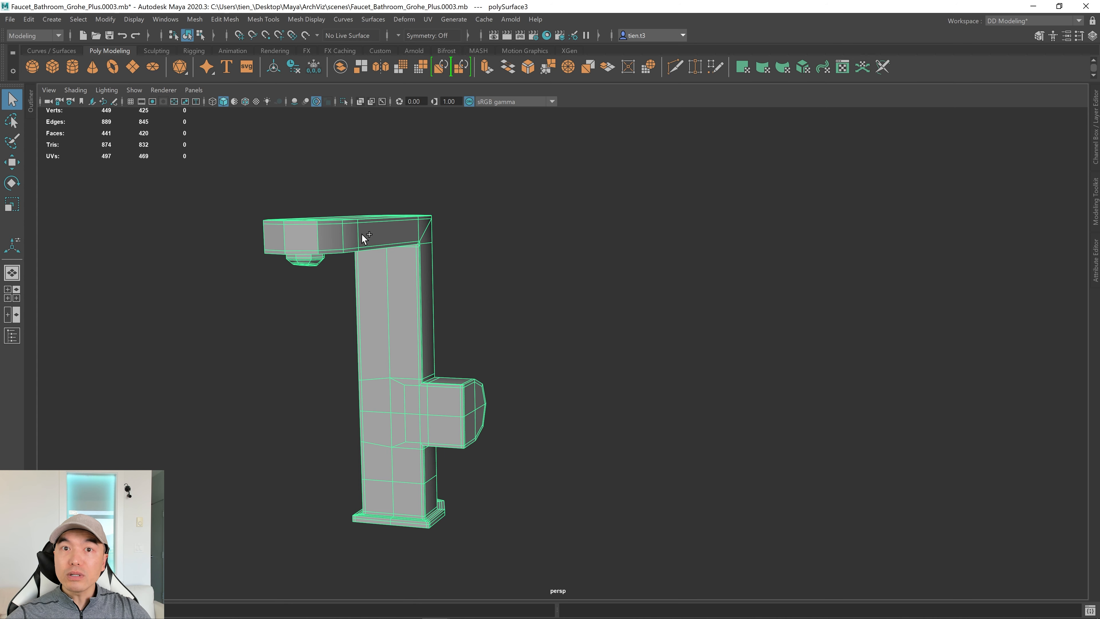
key(ctrl+shift+h)
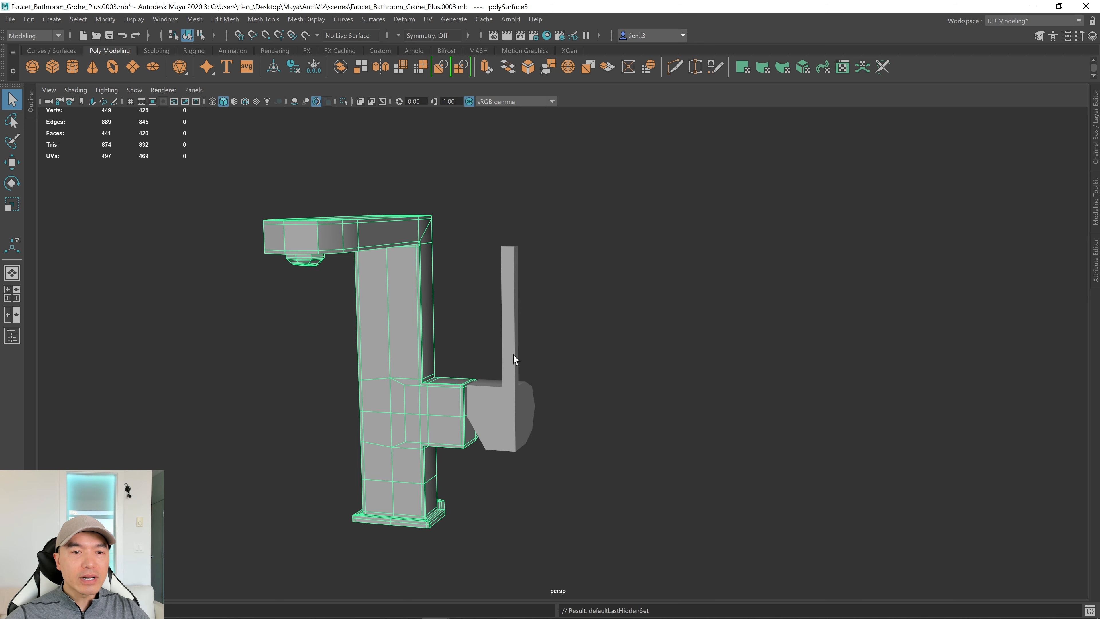
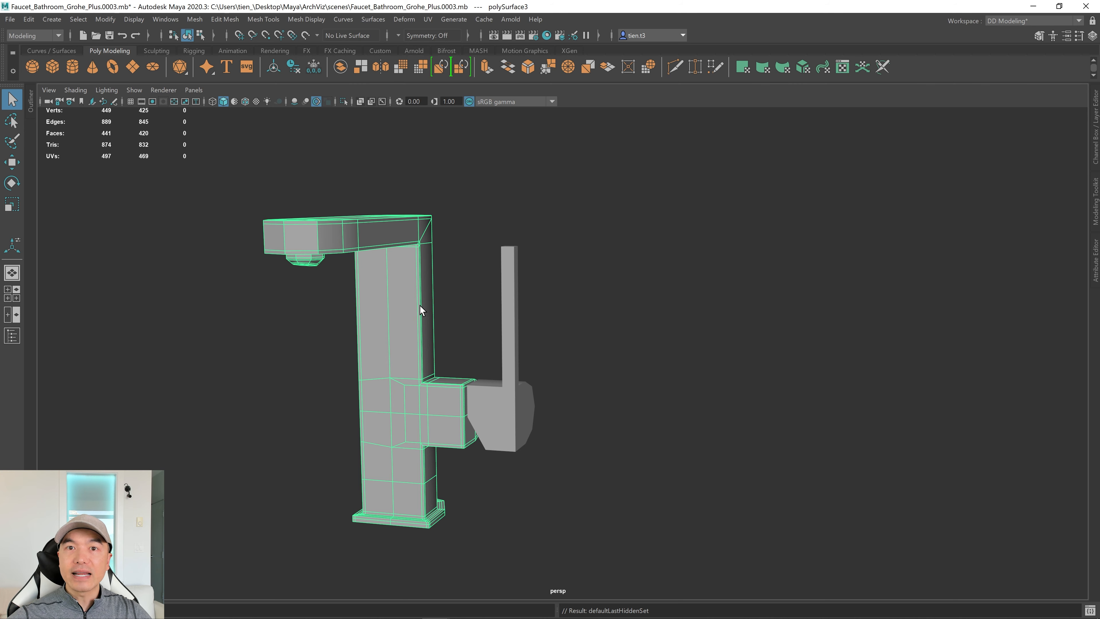
Select the lever handle polySurface4 and tumble the view to the faucet's side.
click(513, 294)
alt+drag(529, 295, 558, 304)
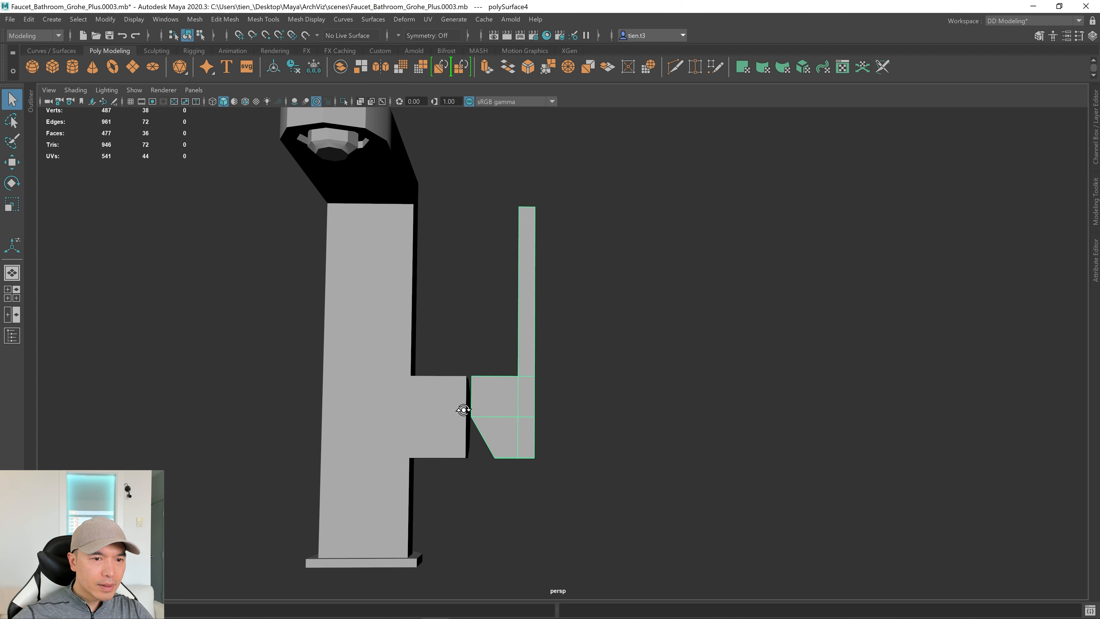
Hide the lever handle with Ctrl+H and select the faucet body polySurface3.
alt+drag(463, 410, 452, 432)
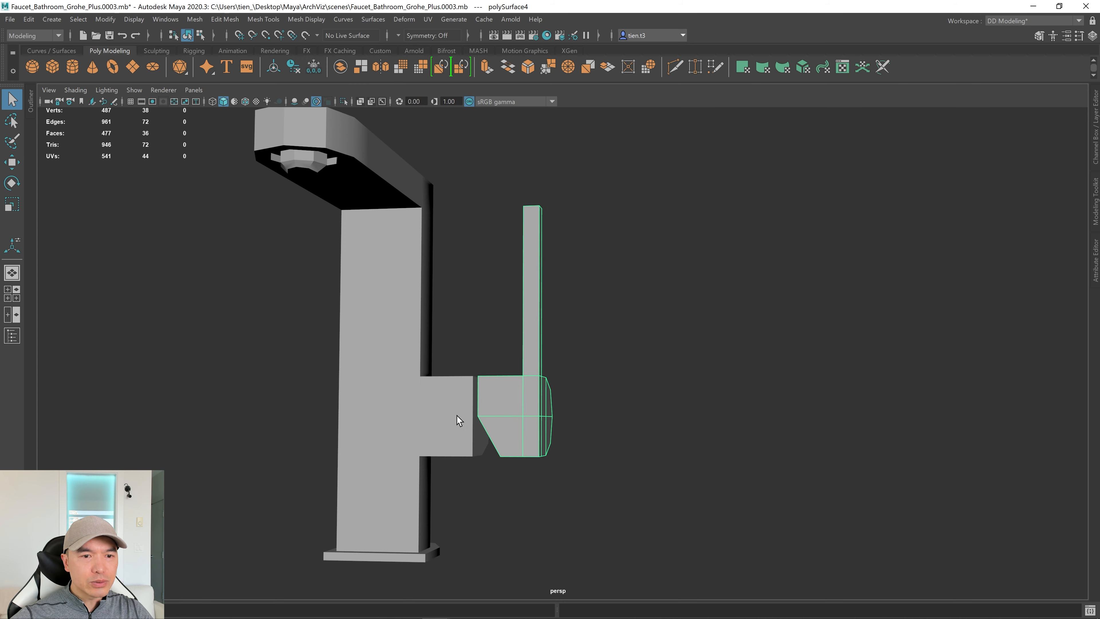
click(455, 426)
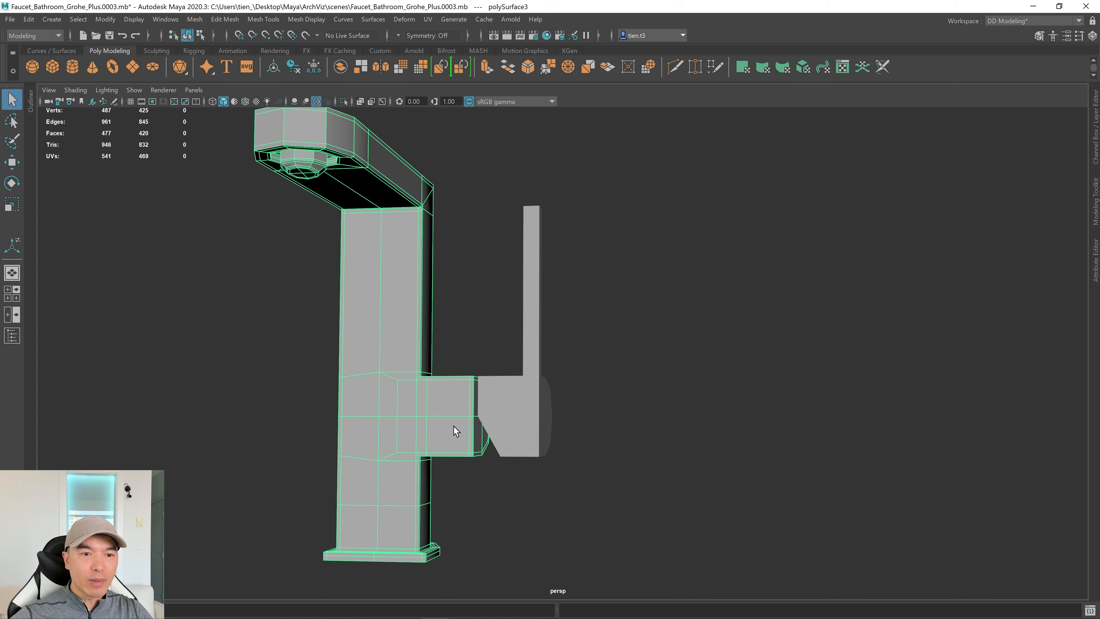
click(515, 408)
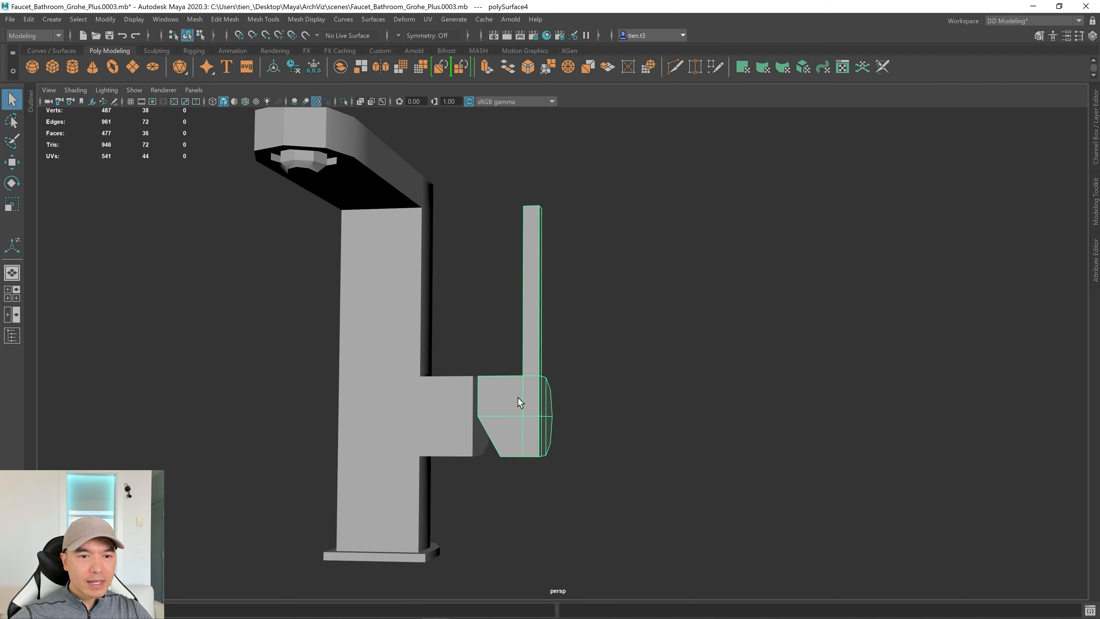
key(h)
click(470, 408)
Close in on the body's side outlet and compare it against the front reference drawing.
alt+right_drag(523, 403, 1040, 359)
alt+middle_drag(828, 339, 806, 184)
alt+right_drag(514, 363, 572, 369)
alt+middle_drag(557, 386, 740, 349)
alt+drag(739, 349, 633, 349)
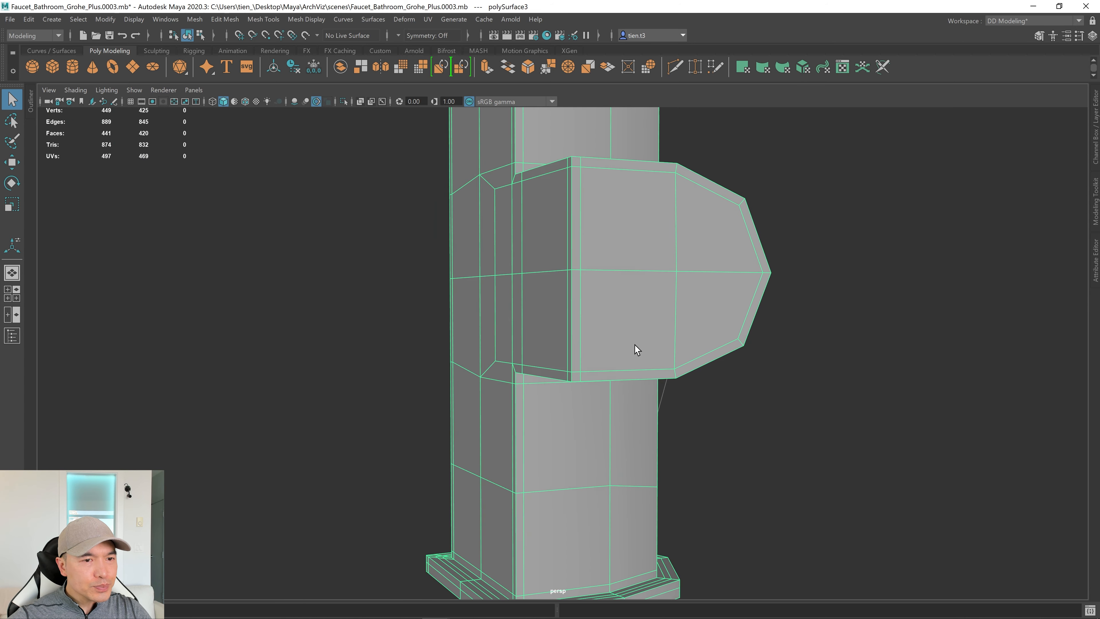
alt+middle_drag(705, 303, 612, 342)
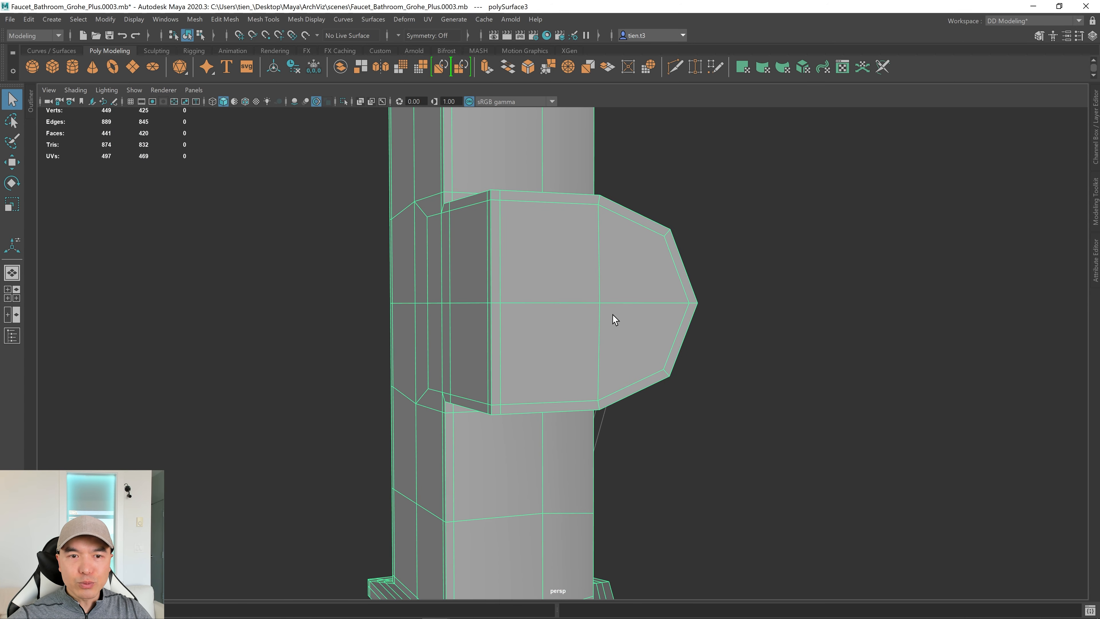
key(space)
key(space)
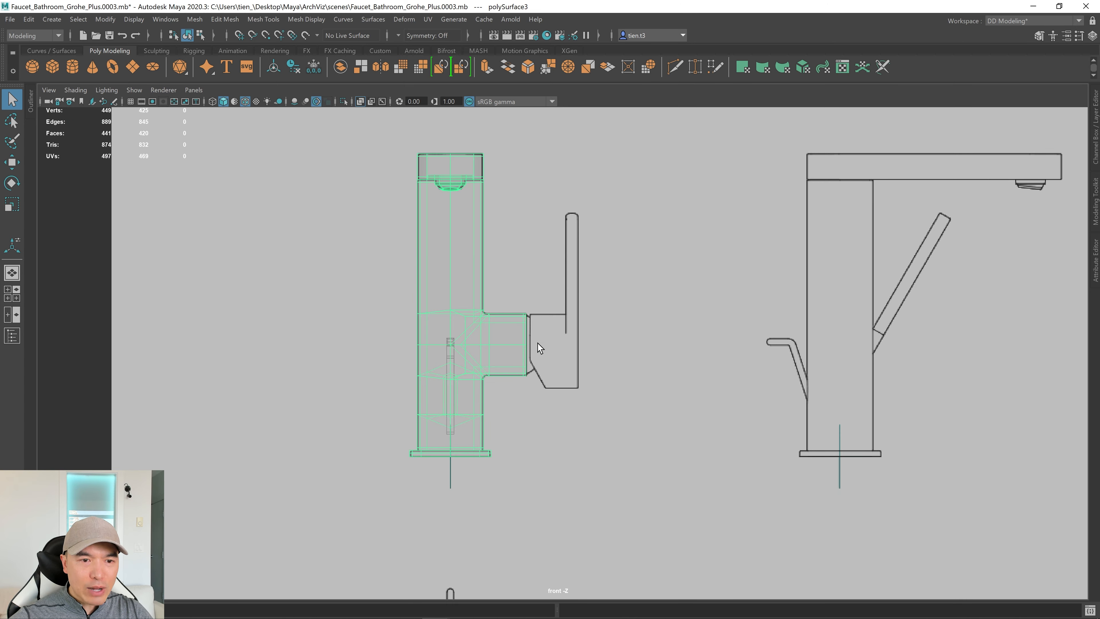
scroll(538, 341, up, 5)
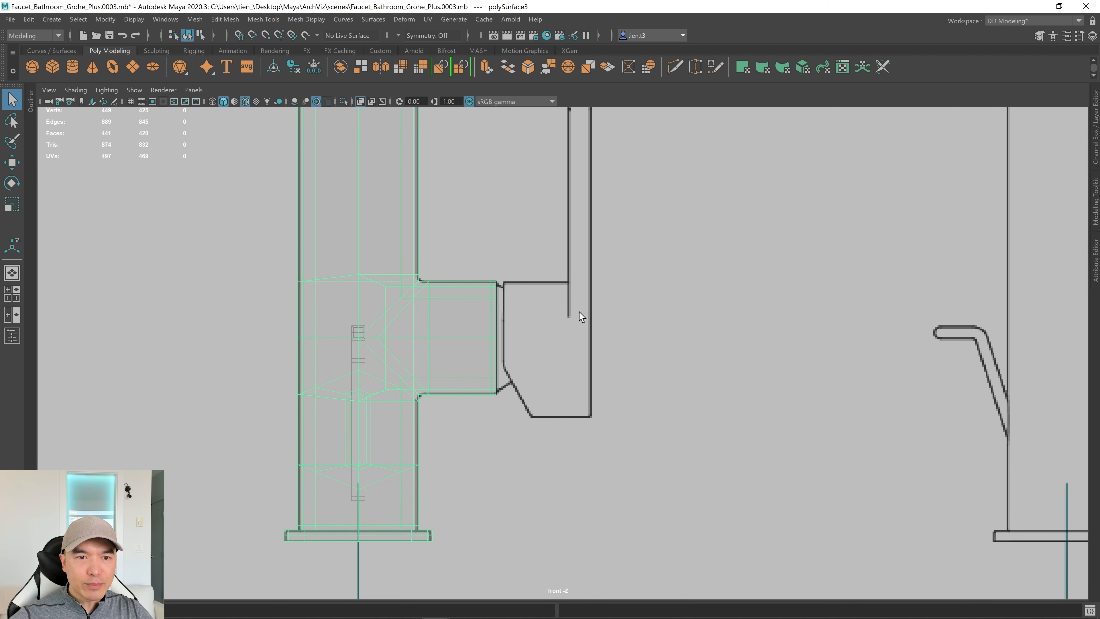
key(space)
key(space)
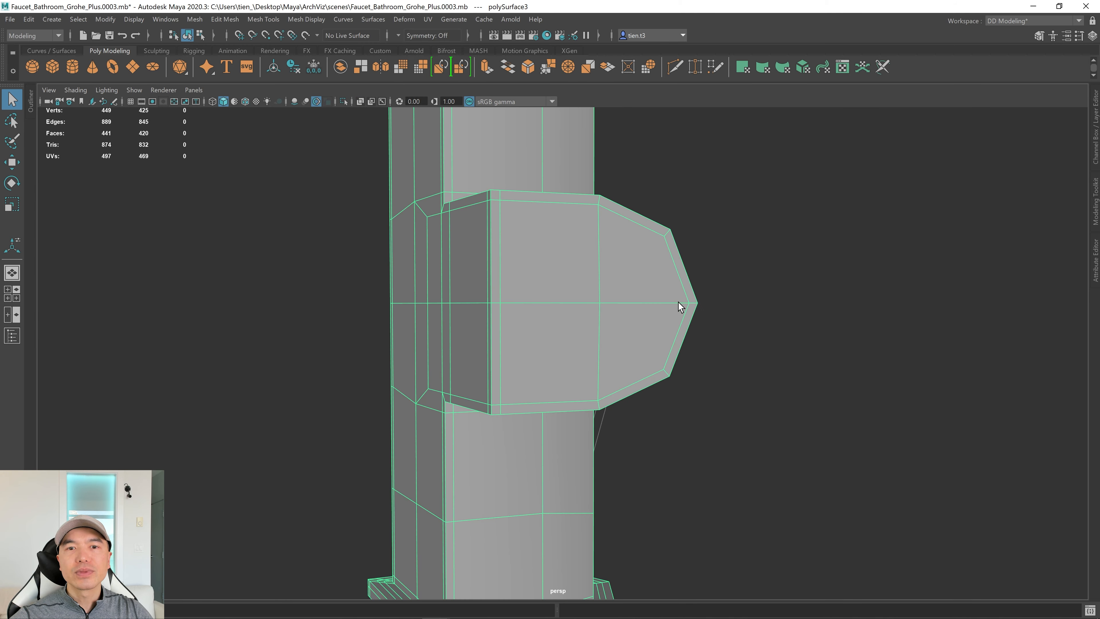
Select the four end faces of the side outlet in face mode.
right_drag(611, 248, 614, 272)
click(589, 266)
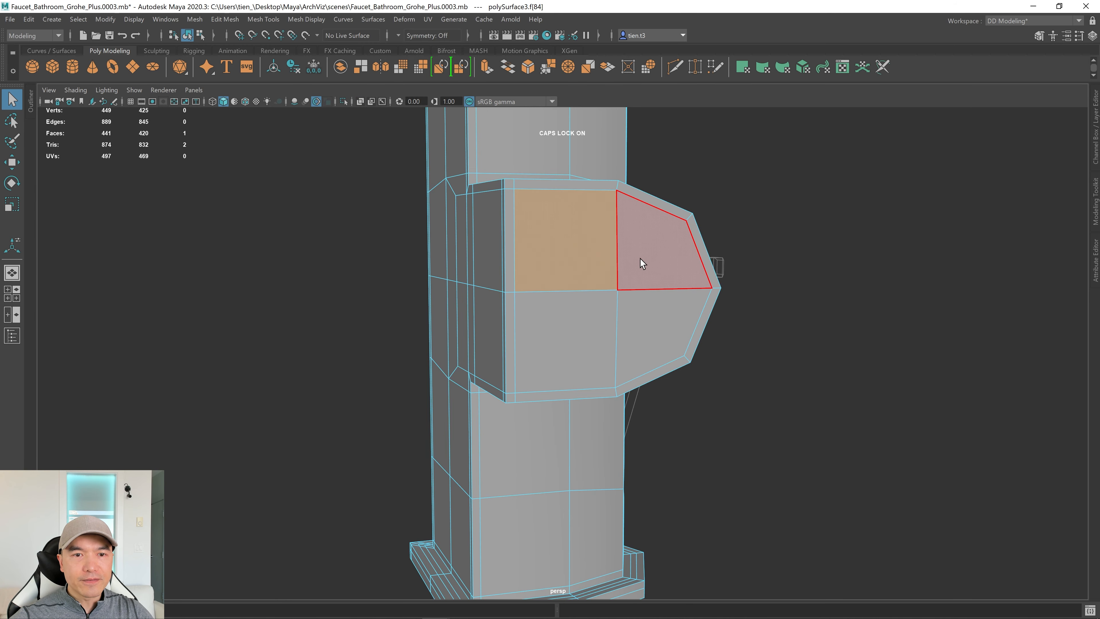
click(645, 265)
key(Caps_Lock)
shift+click(586, 254)
shift+click(584, 320)
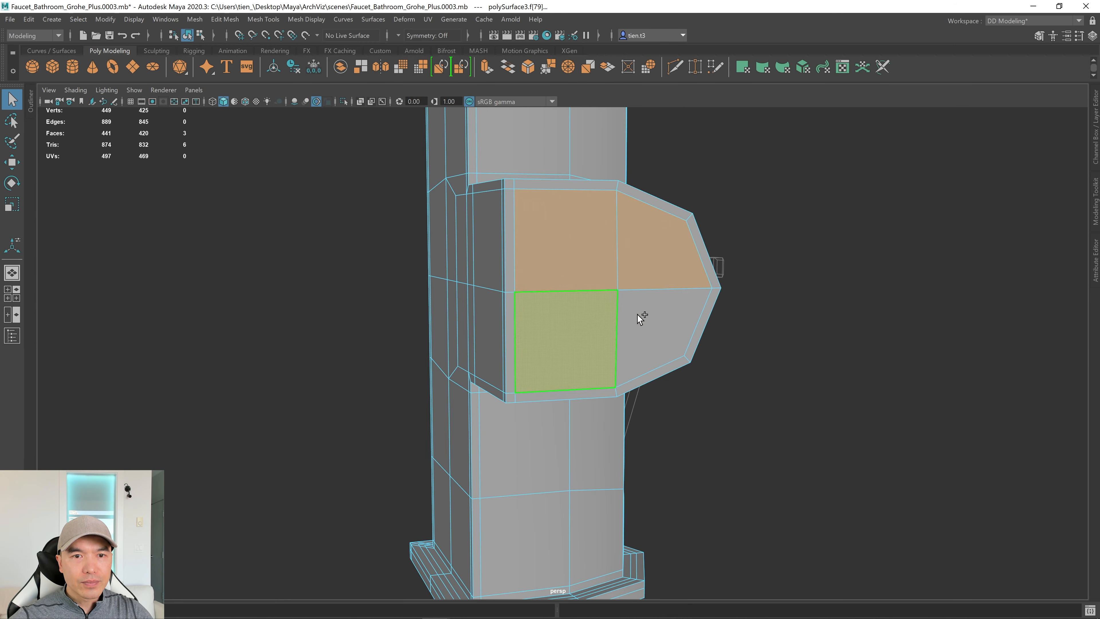
shift+click(647, 314)
alt+drag(648, 313, 655, 325)
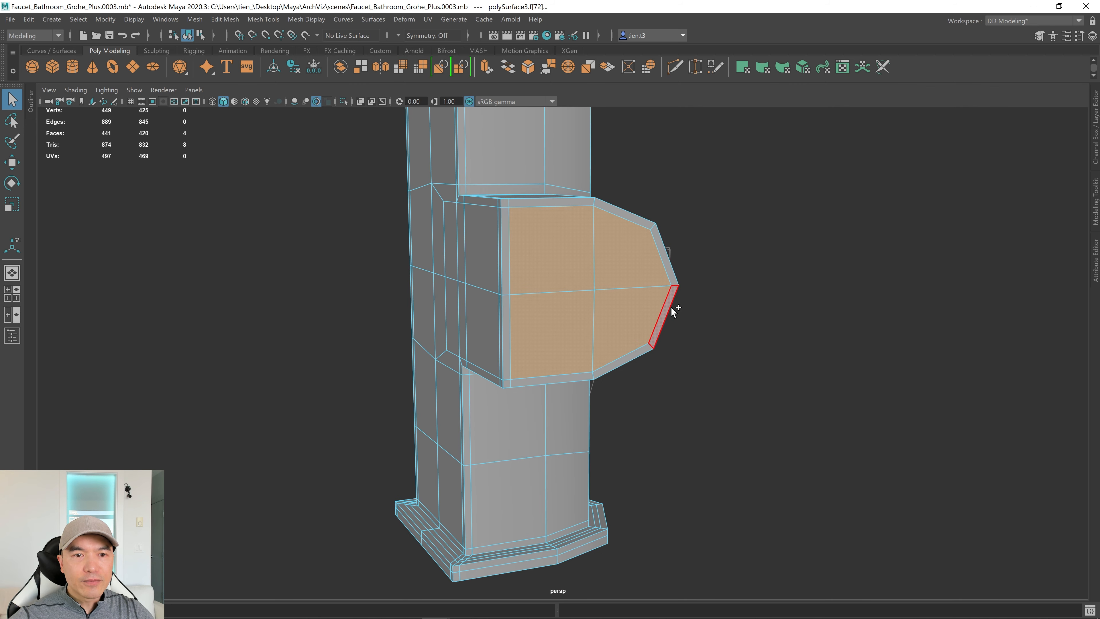
Extrude the four outlet faces with an inset offset of 0.118.
shift+right_drag(685, 264, 684, 299)
drag(787, 305, 799, 305)
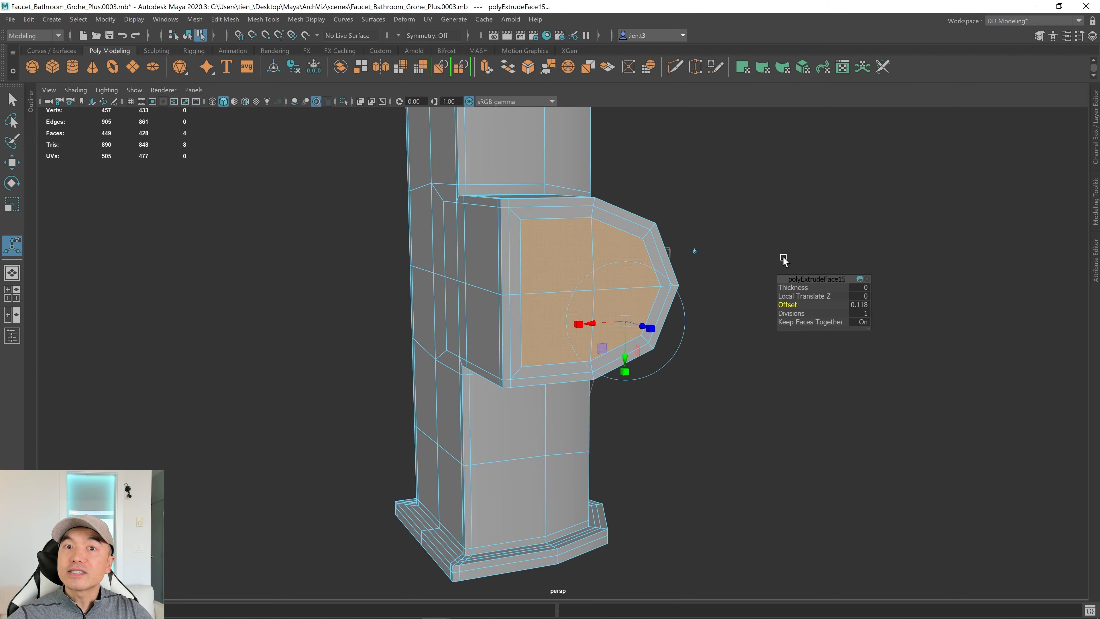
scroll(791, 251, up, 3)
Circularize the inset faces with a -0.023 radial offset, then extrude them again.
shift+right_drag(778, 213, 778, 220)
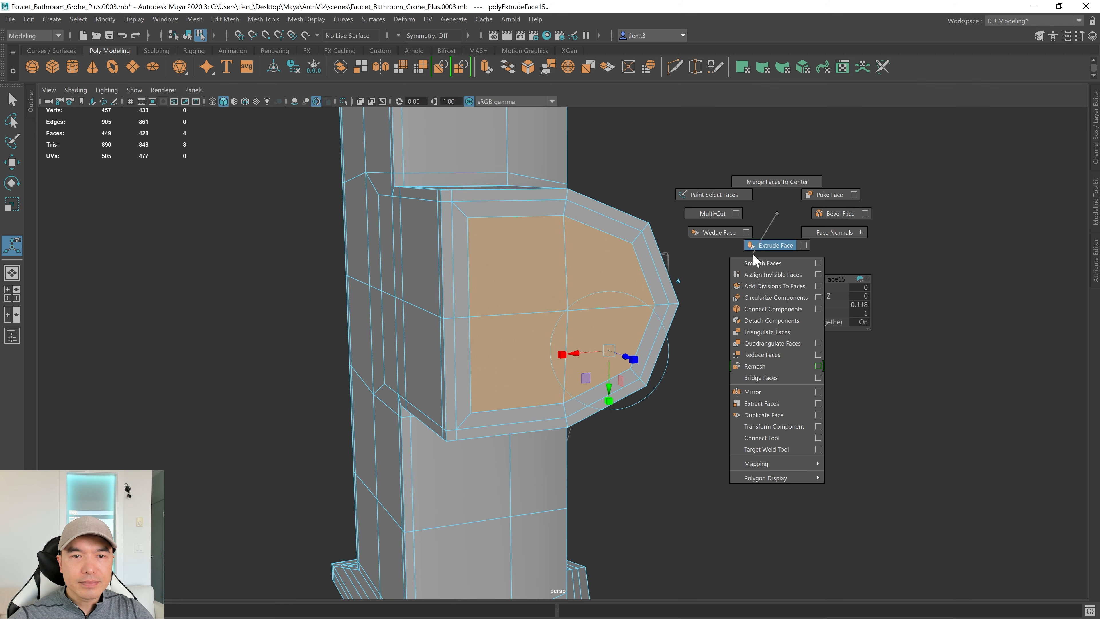
click(764, 297)
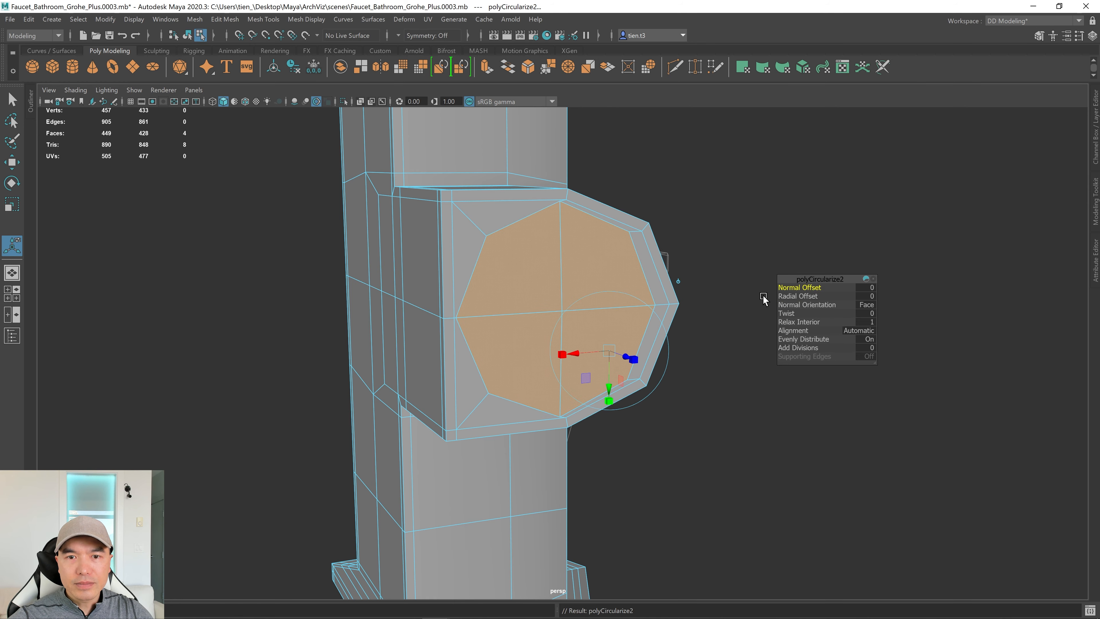
scroll(668, 262, up, 2)
scroll(720, 291, up, 3)
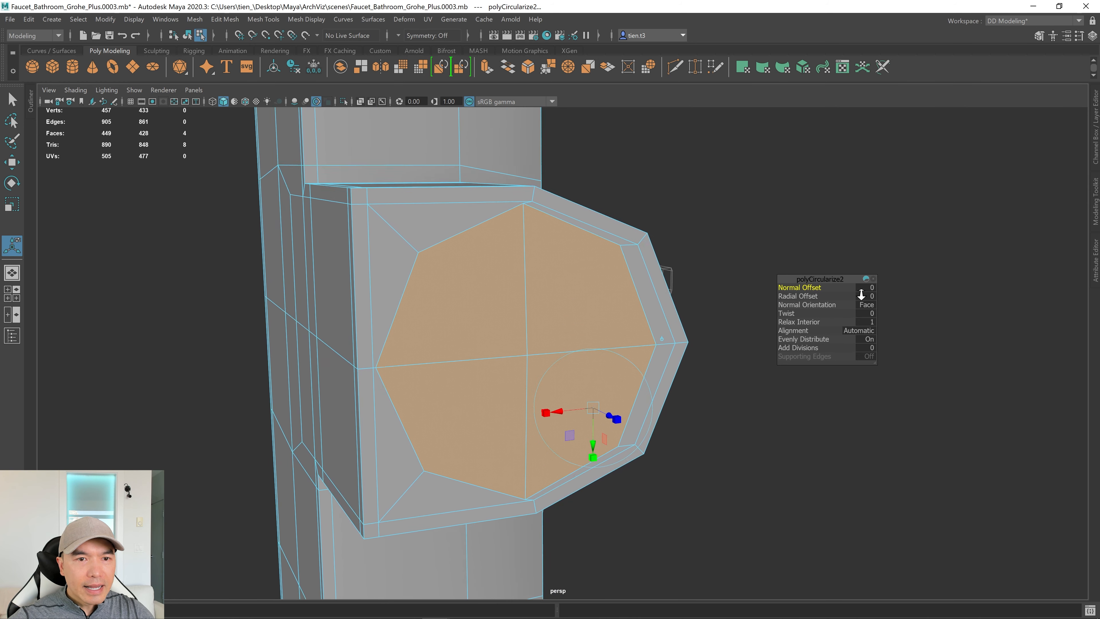
drag(789, 298, 780, 296)
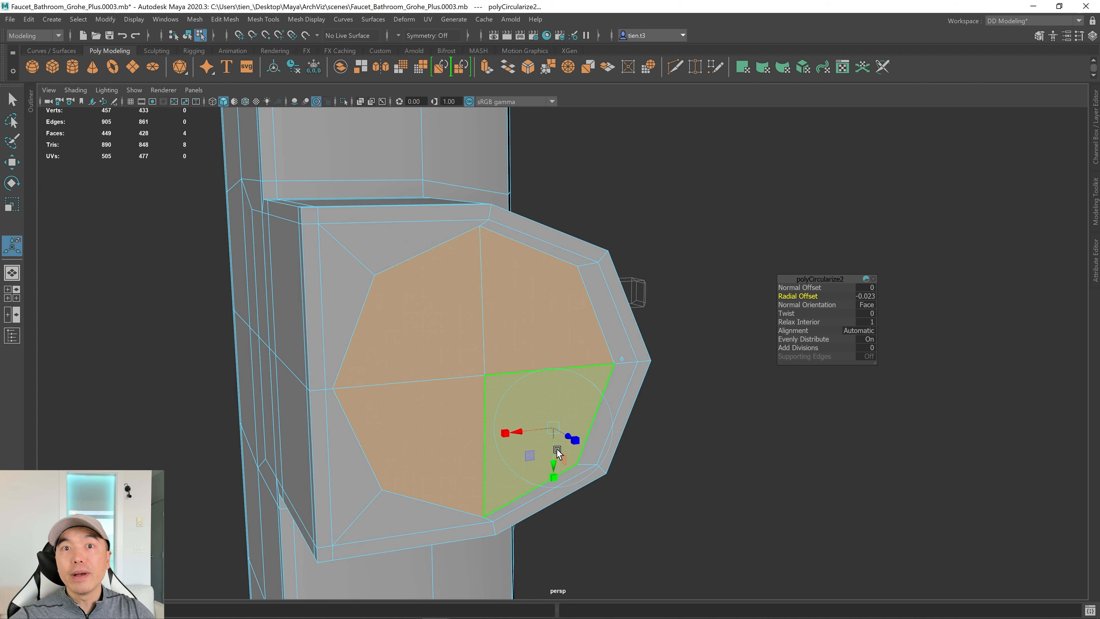
alt+drag(538, 396, 511, 384)
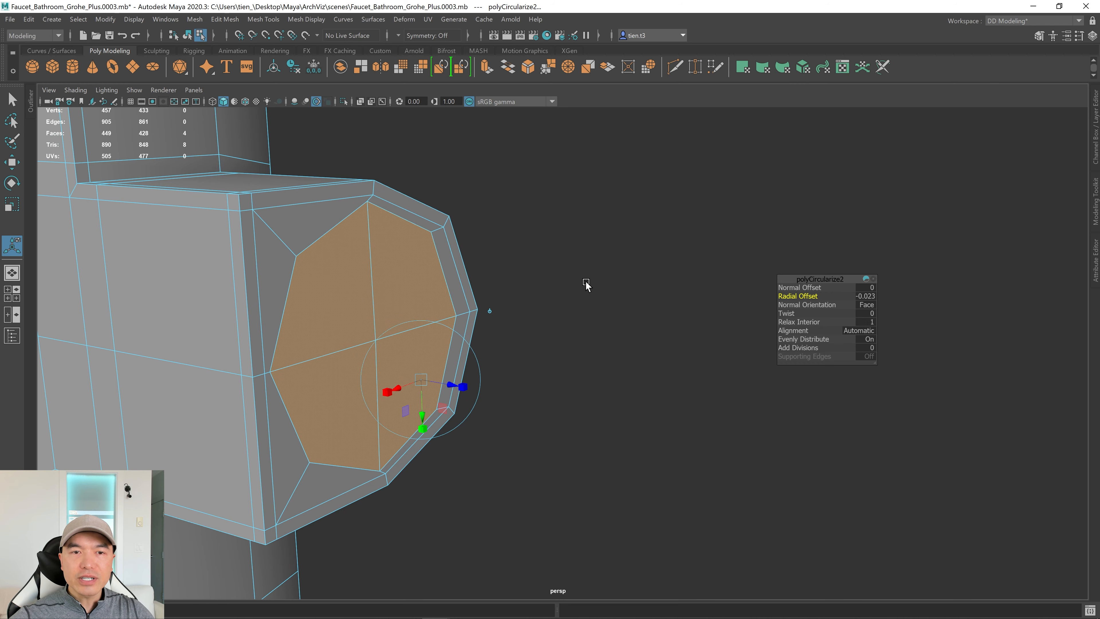
shift+right_drag(590, 275, 588, 308)
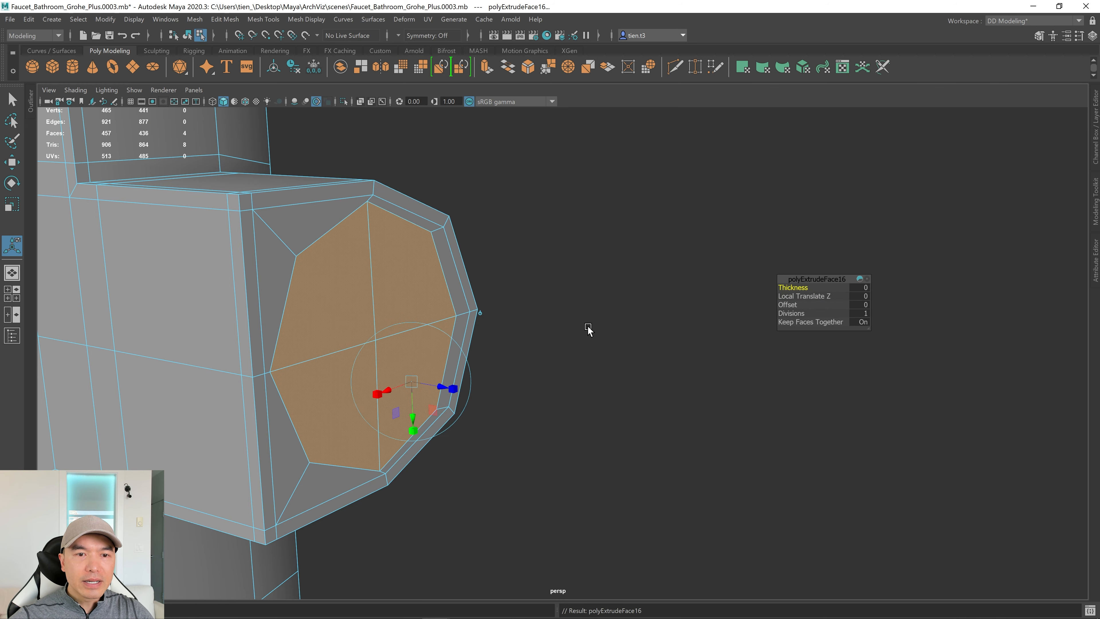
Pull the extruded circle outward and frame the outlet in the front view.
alt+drag(493, 402, 505, 398)
drag(382, 419, 429, 419)
key(space)
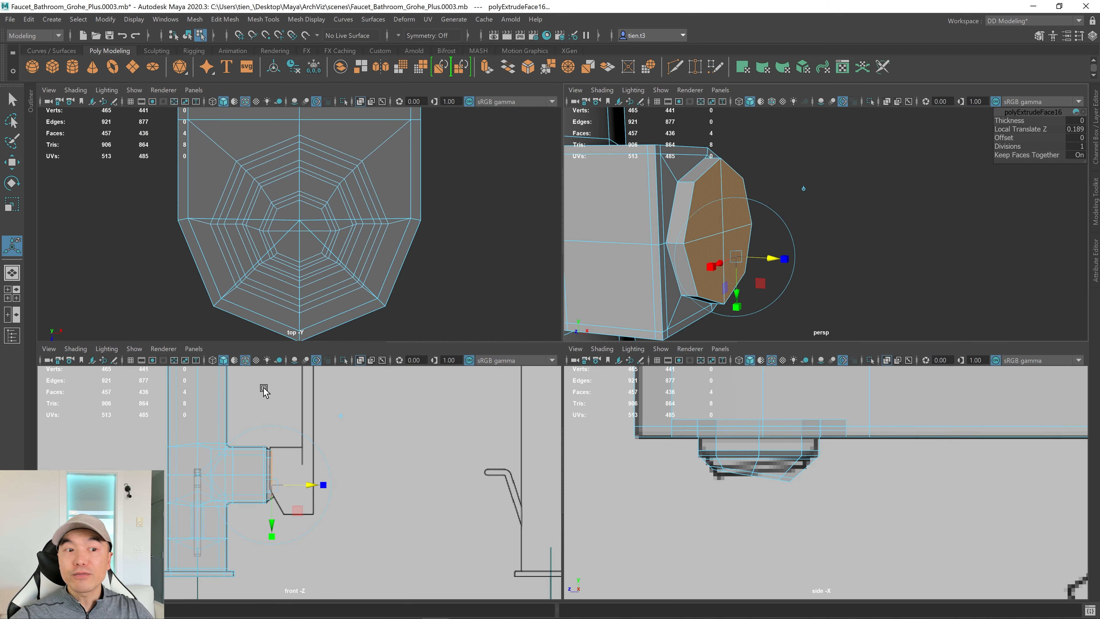
key(space)
key(f)
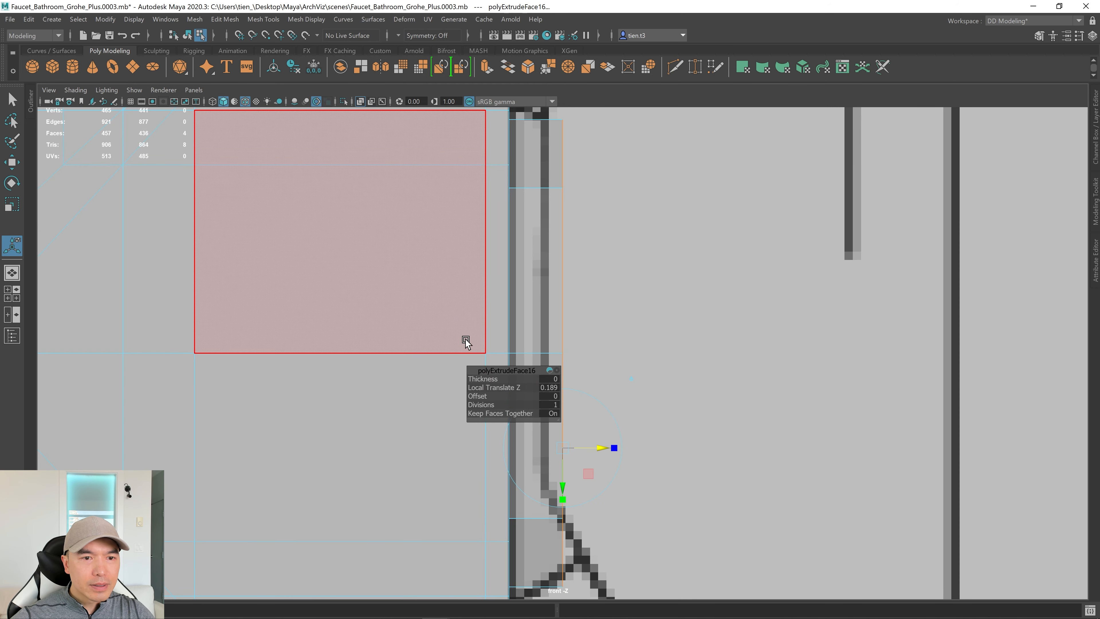
alt+right_drag(761, 268, 718, 302)
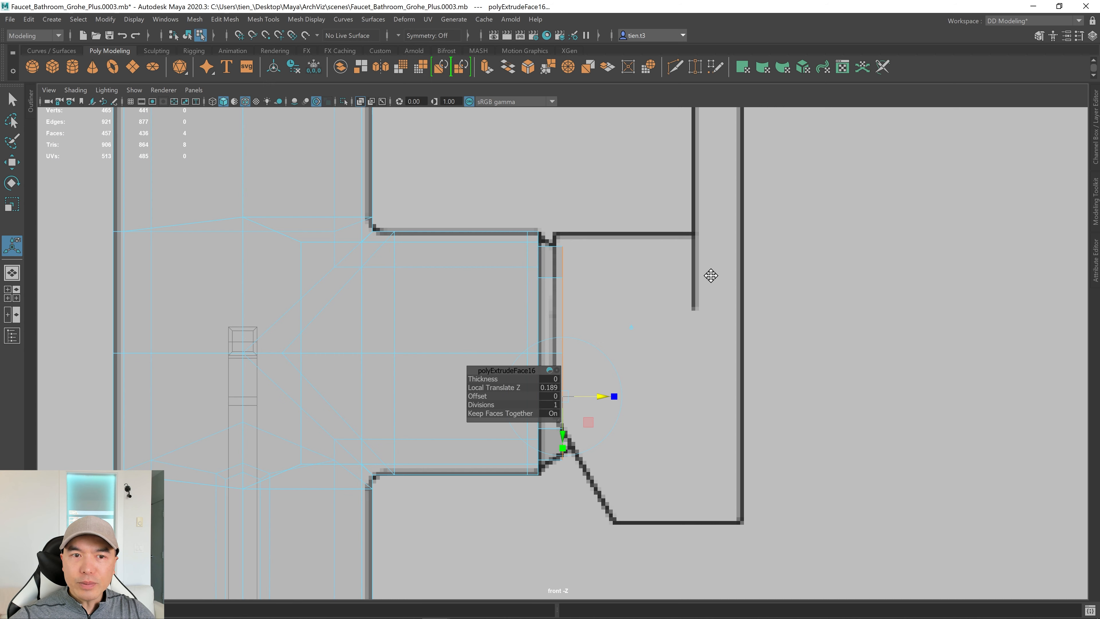
alt+middle_drag(710, 275, 526, 276)
alt+right_drag(526, 276, 793, 263)
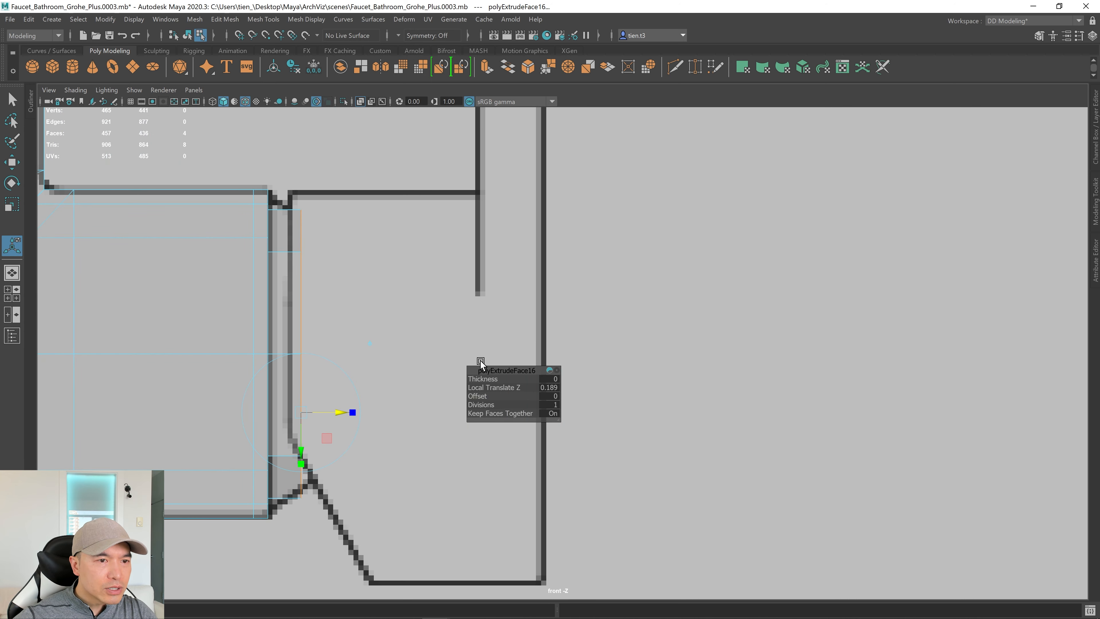
Push, shrink and slightly stretch the extruded end to match the front drawing.
drag(336, 408, 345, 411)
key(r)
middle_drag(318, 367, 292, 365)
key(w)
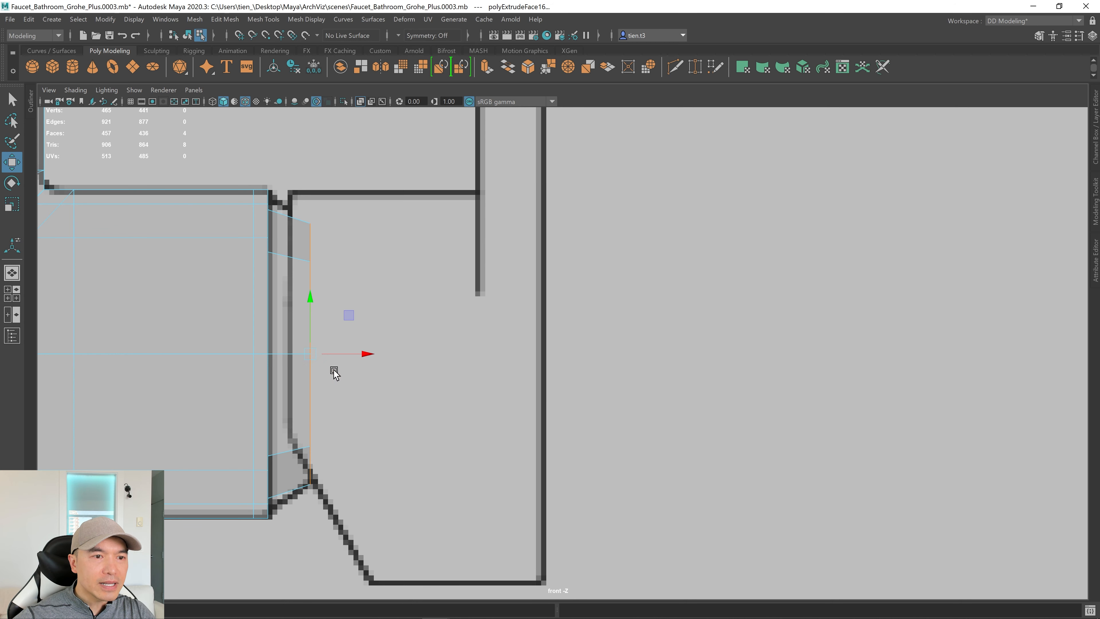
drag(363, 354, 354, 355)
key(r)
mouse_move(328, 351)
middle_down()
mouse_move(302, 356)
mouse_move(312, 355)
middle_up()
key(w)
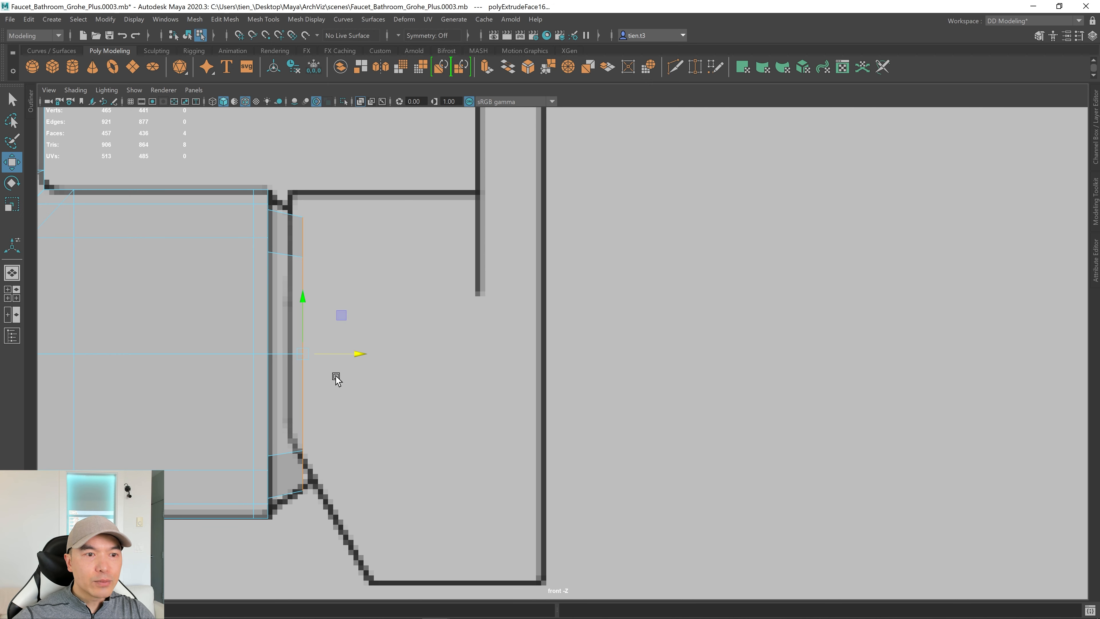
Extrude the outlet end again with Ctrl+E, pushing it out and scaling it to taper.
key(ctrl+e)
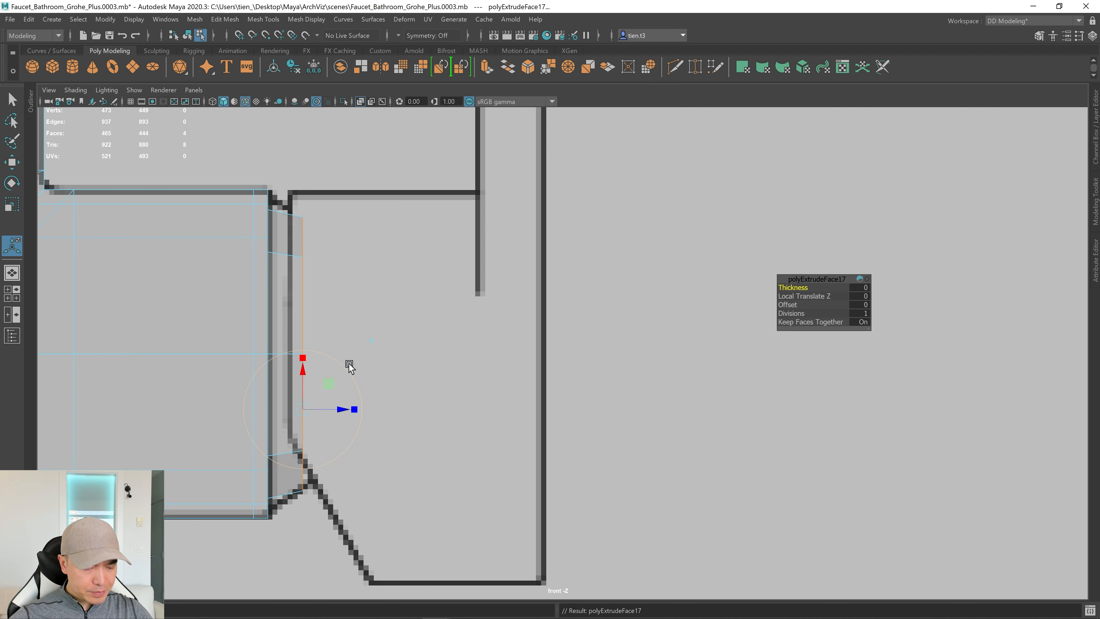
drag(346, 409, 371, 404)
key(r)
drag(340, 355, 297, 364)
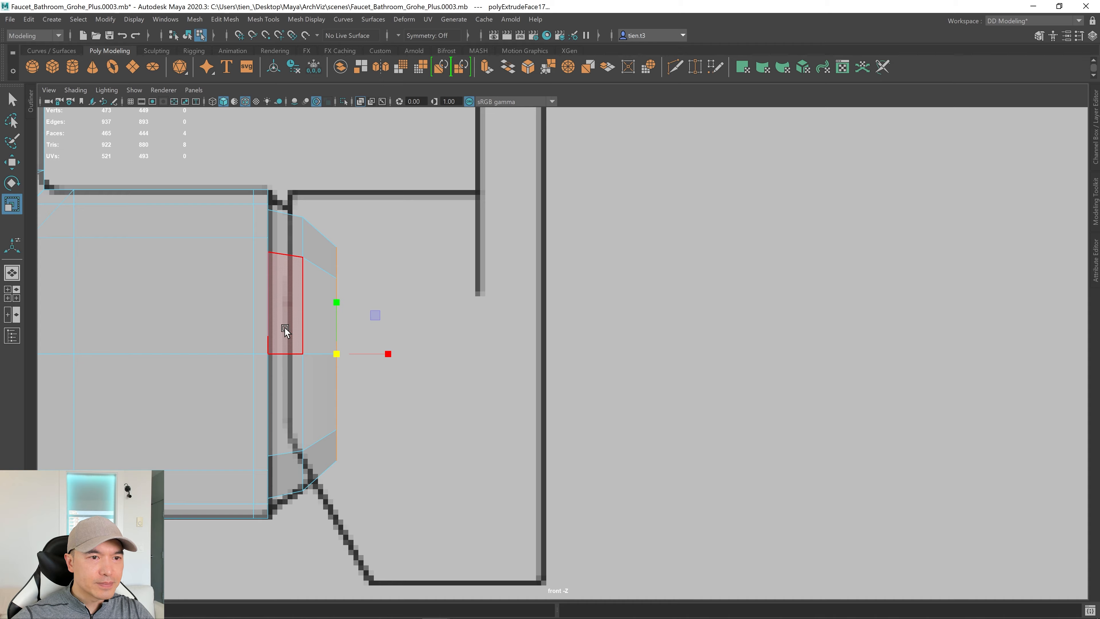
key(space)
key(space)
key(f)
alt+drag(735, 263, 694, 267)
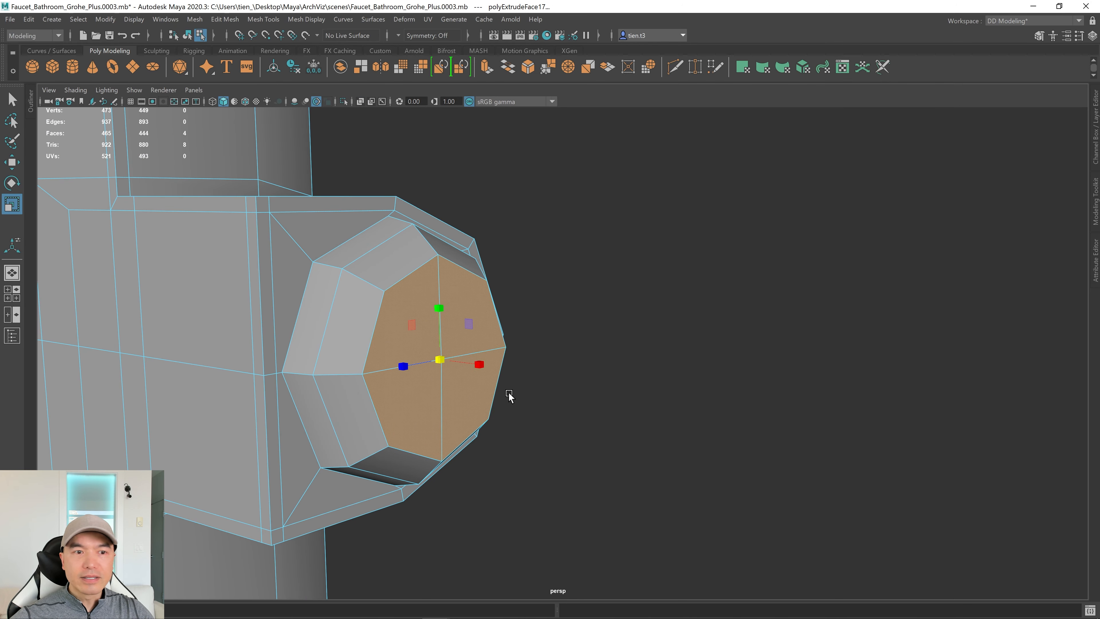
Delete the outlet's end faces to open it and preview the mesh smoothed.
key(Delete)
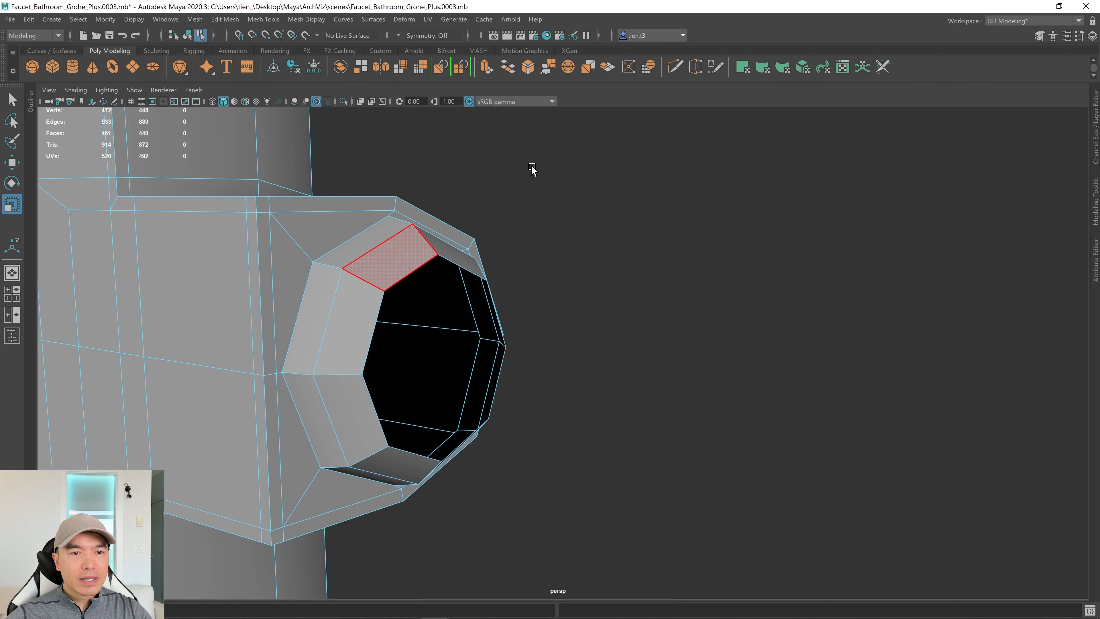
alt+drag(678, 261, 375, 257)
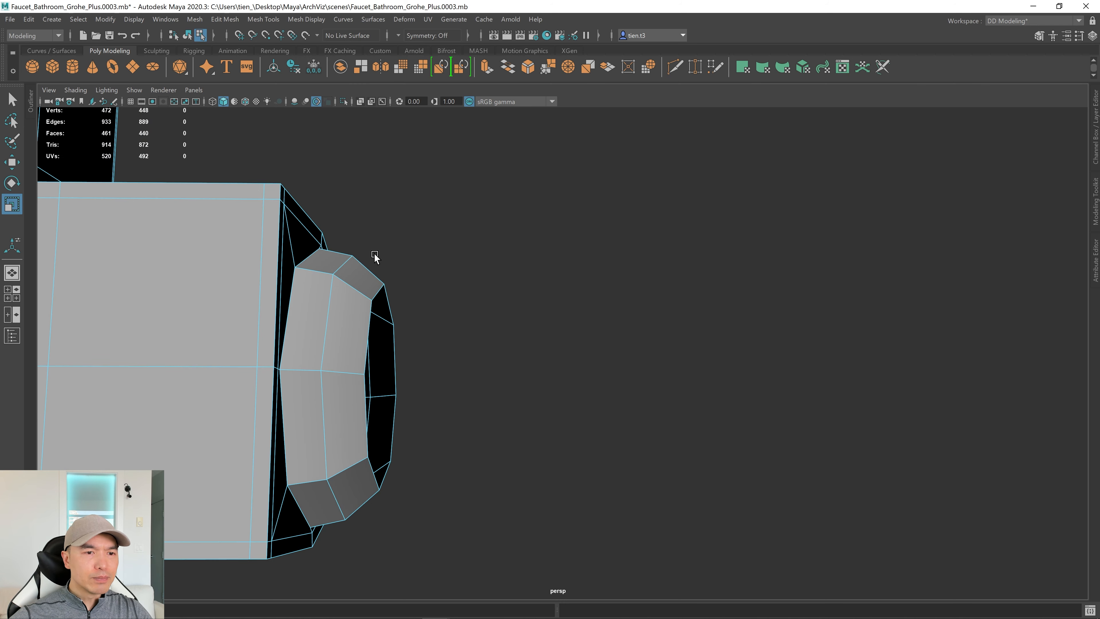
alt+drag(432, 384, 449, 304)
key(3)
right_drag(452, 297, 456, 270)
Shrink the edge loop around the opening and select the next loop back.
double_click(436, 315)
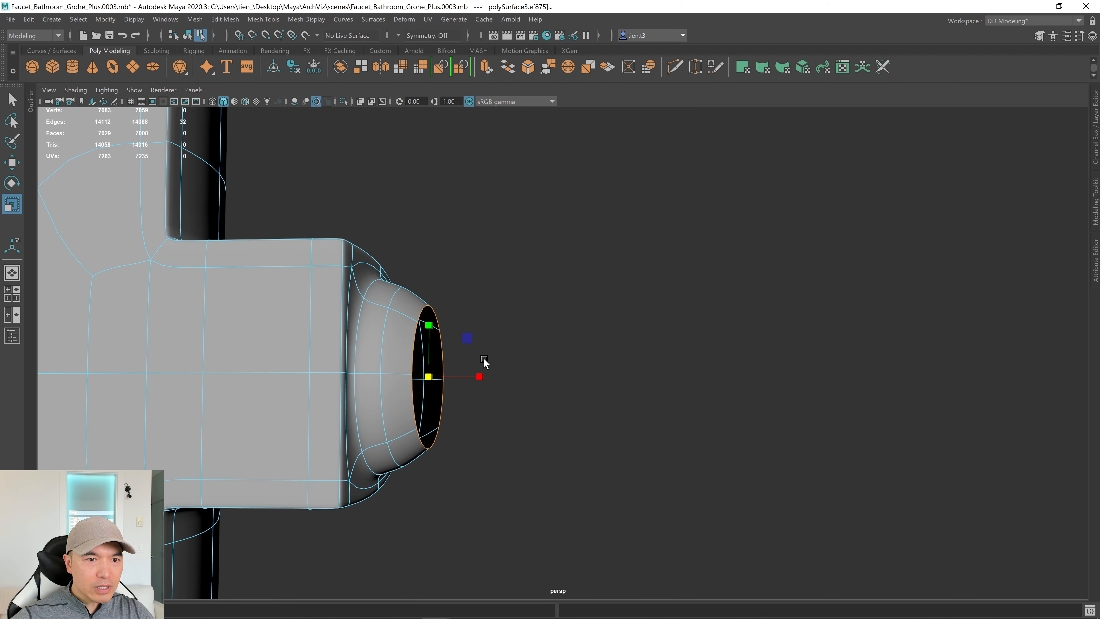
mouse_move(428, 376)
mouse_down()
mouse_move(413, 376)
mouse_move(446, 376)
mouse_move(434, 378)
mouse_up()
double_click(383, 343)
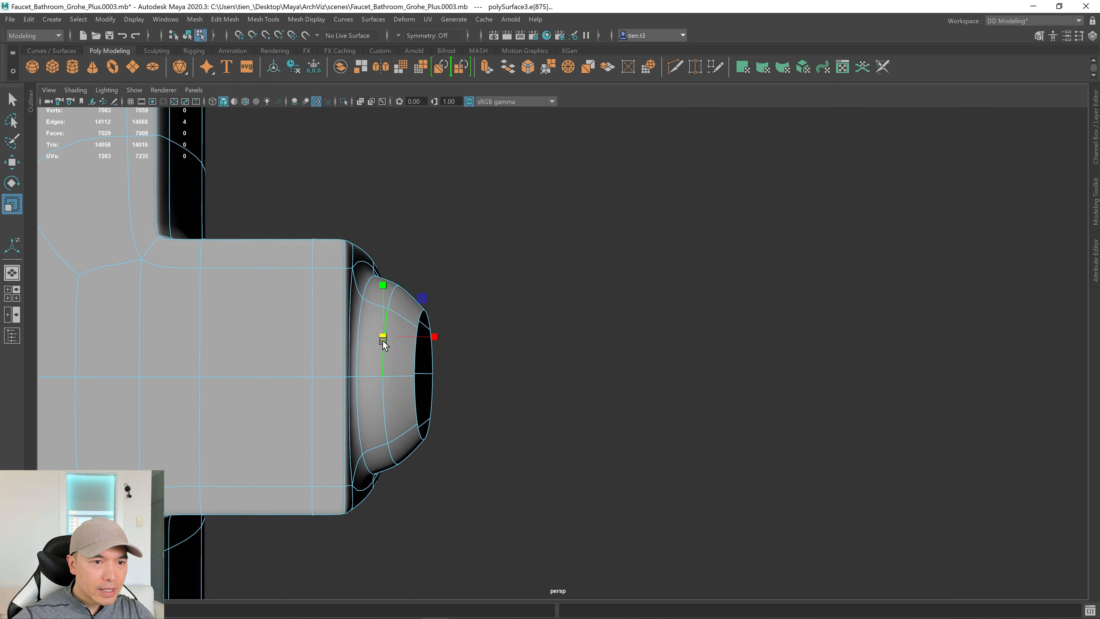
alt+drag(428, 373, 478, 353)
key(q)
right_drag(459, 321, 512, 285)
alt+drag(511, 285, 542, 334)
Turn off smooth preview and select the opening's inner ring edge loop.
key(1)
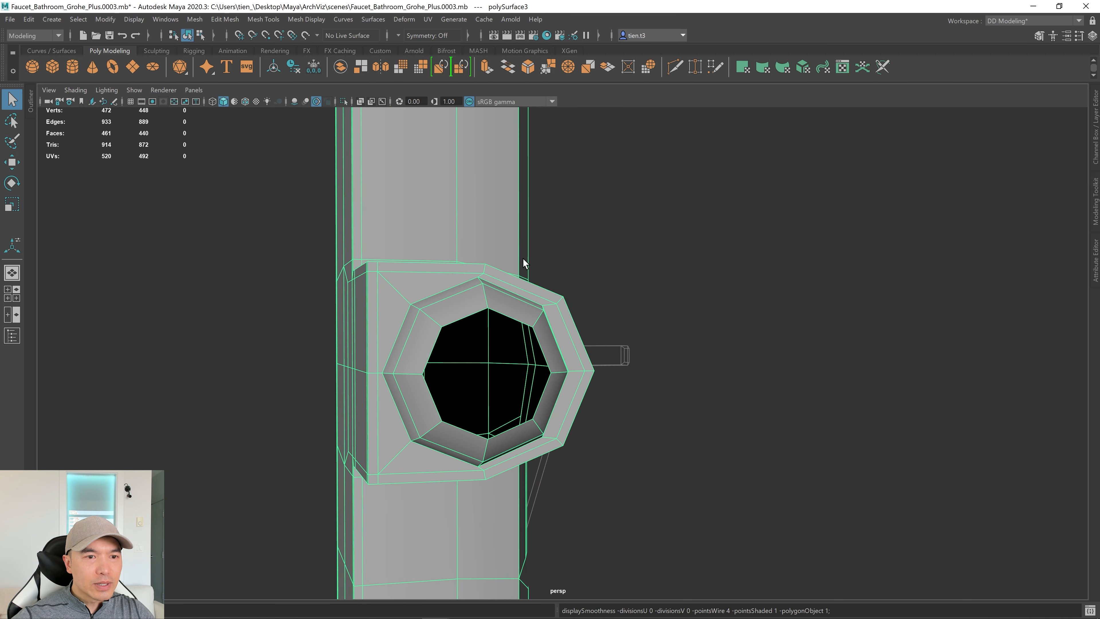
right_drag(462, 317, 431, 268)
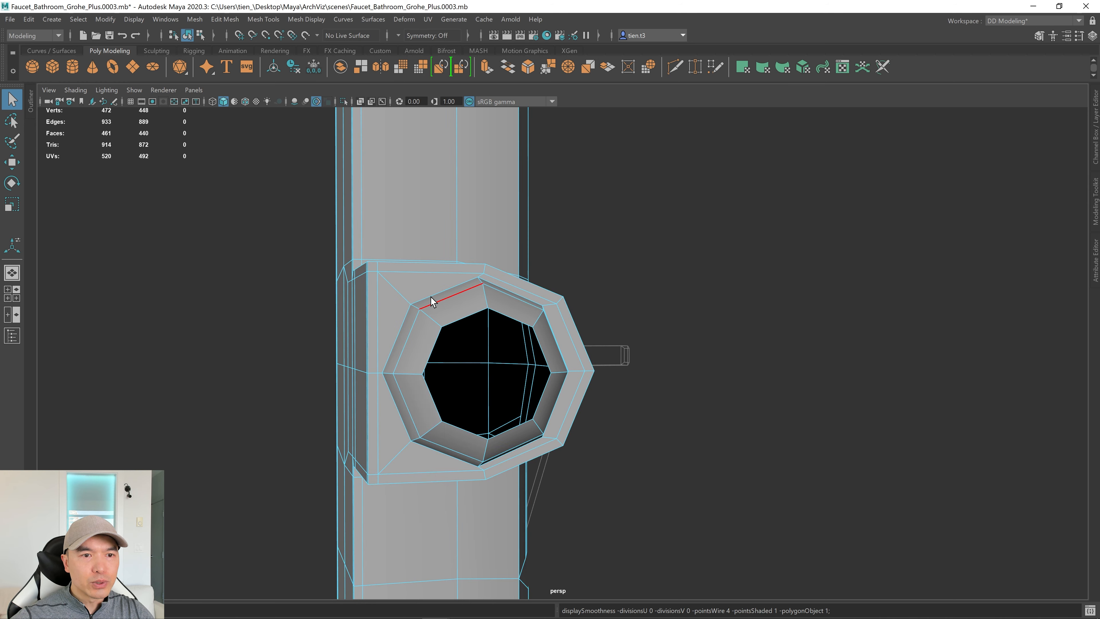
click(431, 297)
double_click(430, 296)
Bevel the inner ring loop with a fraction of 0.105, checking it in smooth preview.
alt+drag(718, 361, 590, 326)
shift+right_drag(515, 319, 553, 320)
alt+middle_drag(553, 319, 607, 338)
scroll(594, 371, down, 3)
alt+drag(595, 371, 571, 399)
key(3)
scroll(571, 395, up, 3)
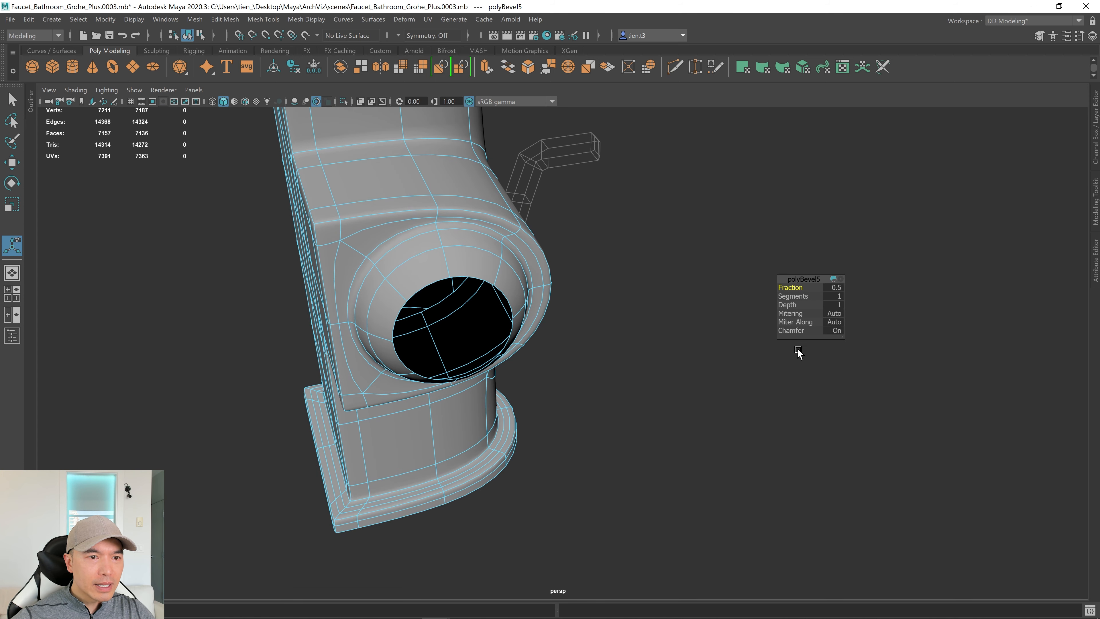
alt+drag(564, 324, 591, 379)
scroll(613, 366, up, 6)
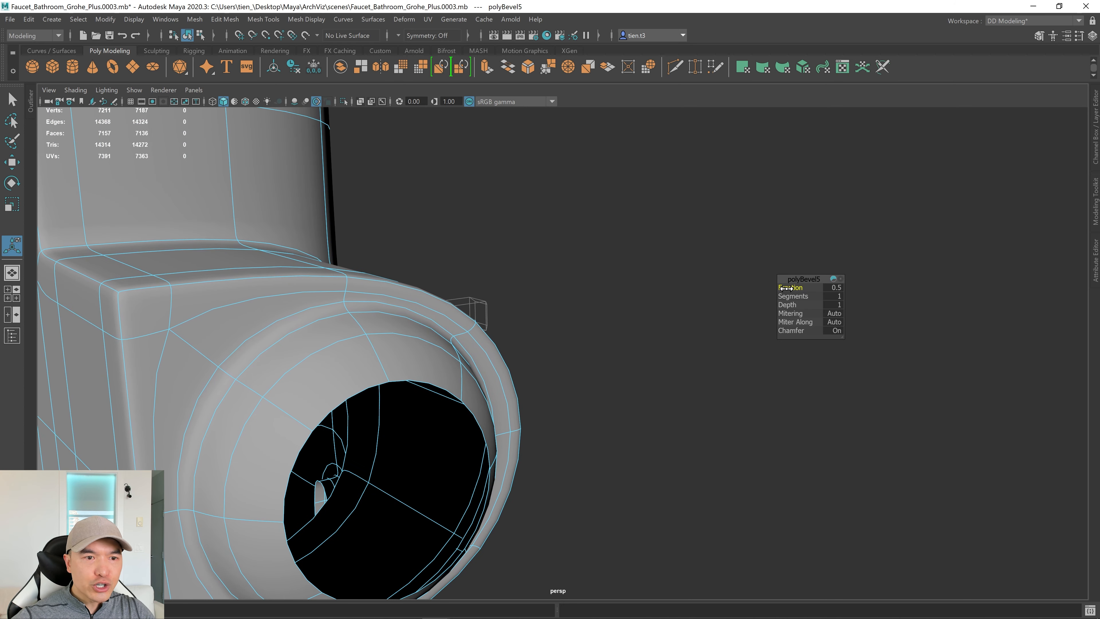
drag(787, 288, 674, 311)
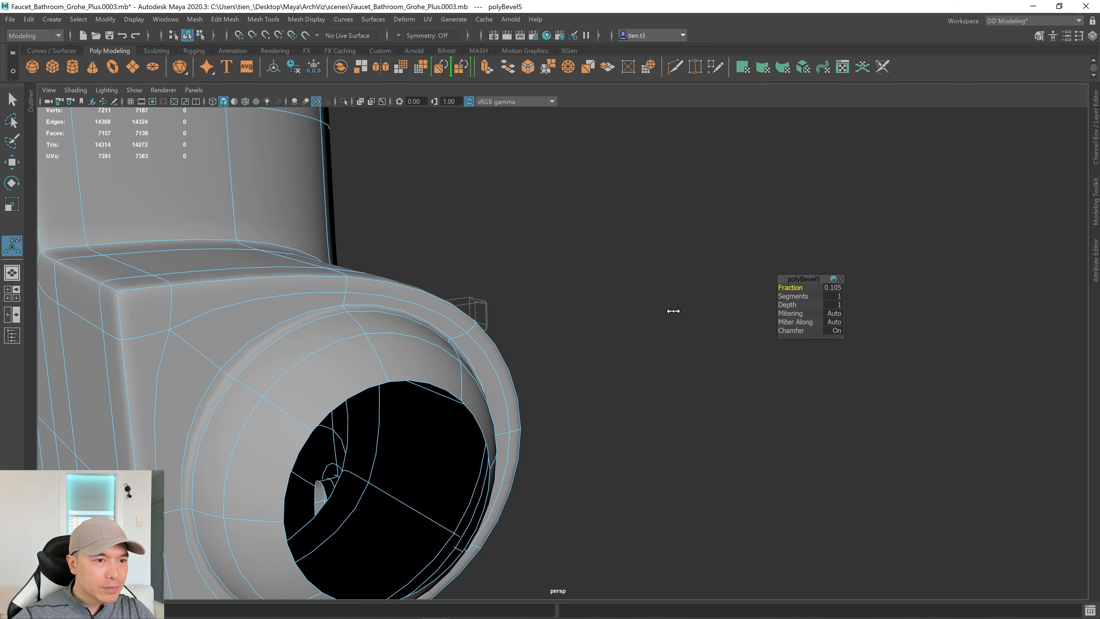
scroll(609, 320, down, 5)
scroll(601, 356, up, 1)
key(q)
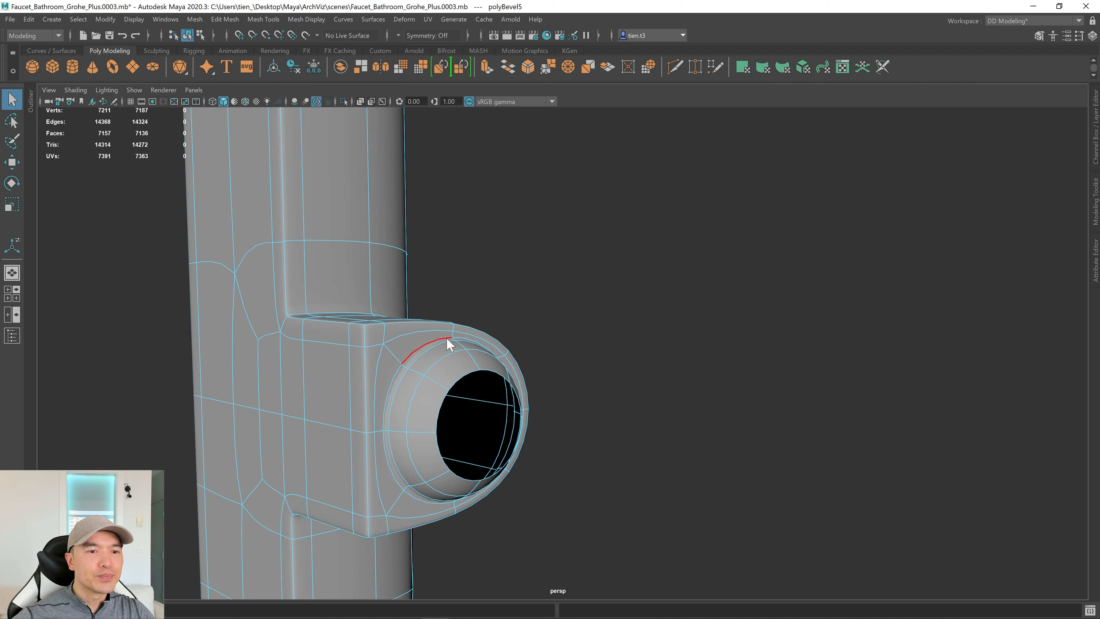
Select the whole faucet mesh, turn off smooth preview and view it from the side.
right_drag(449, 344, 523, 263)
key(1)
alt+drag(481, 349, 461, 352)
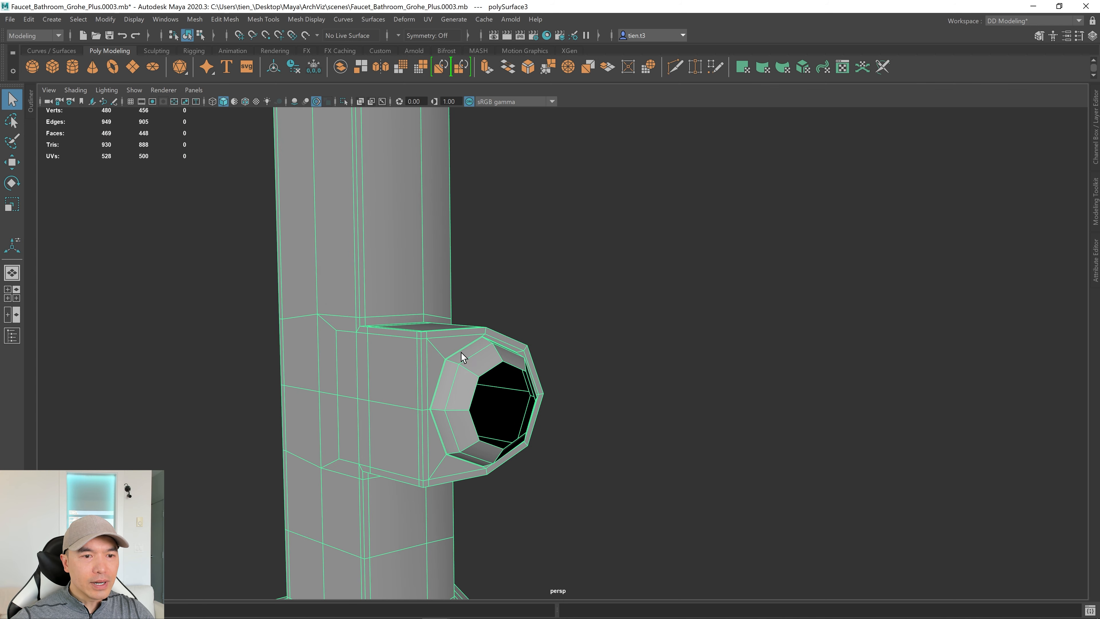
alt+right_drag(461, 353, 292, 381)
alt+drag(292, 381, 532, 320)
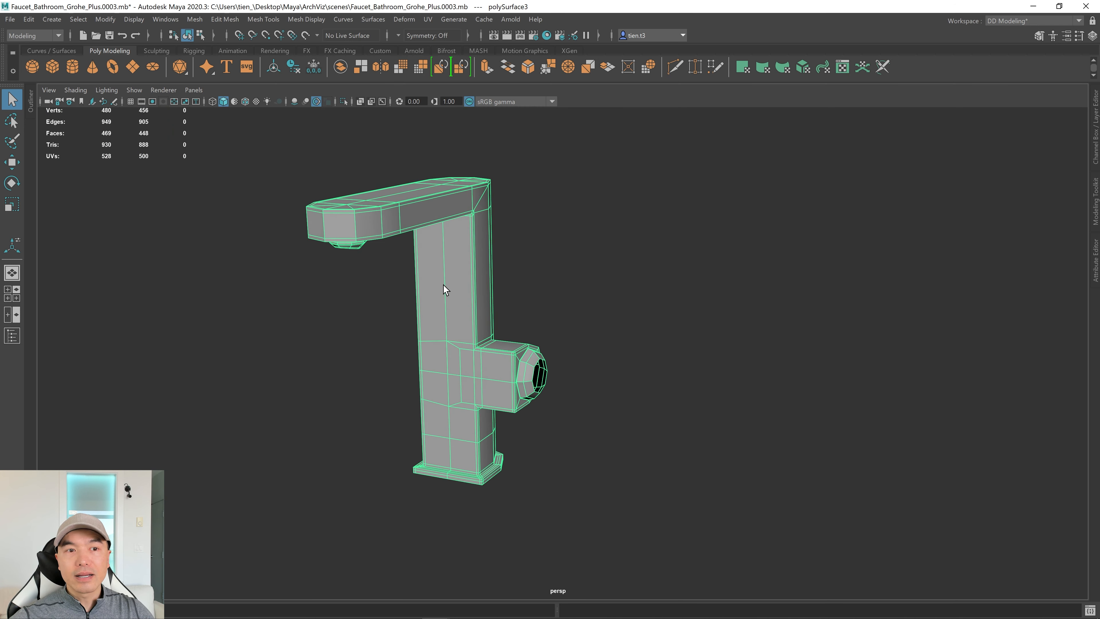
Unhide the lever handle polySurface4 with Ctrl+Shift+H and isolate it in the viewport.
click(599, 288)
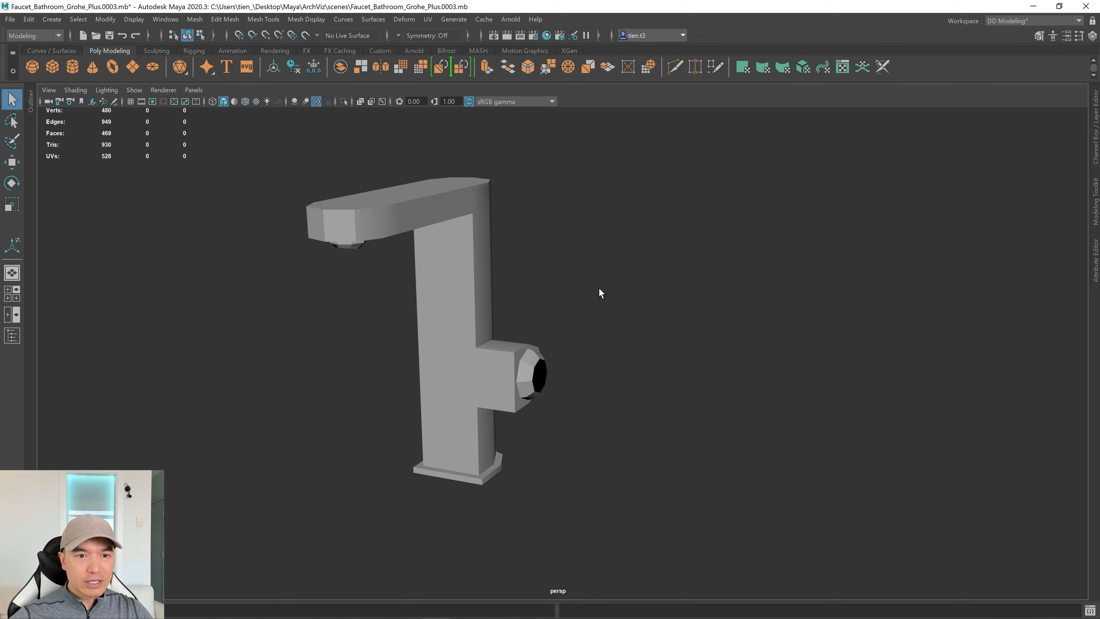
key(ctrl+shift+h)
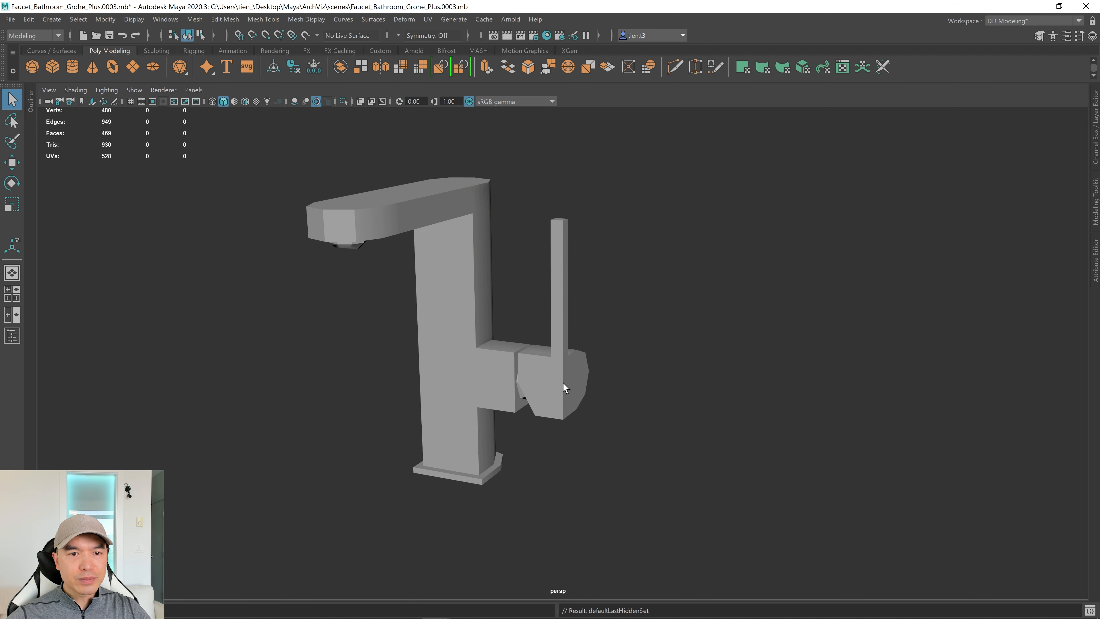
alt+drag(563, 383, 591, 375)
click(586, 363)
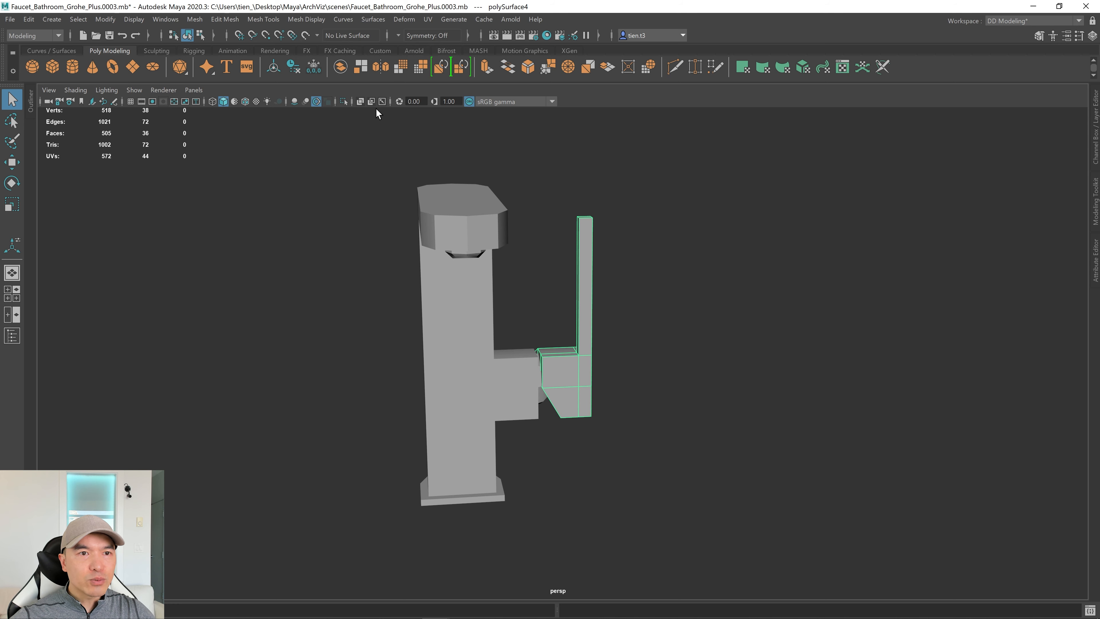
click(344, 101)
alt+drag(609, 394, 584, 391)
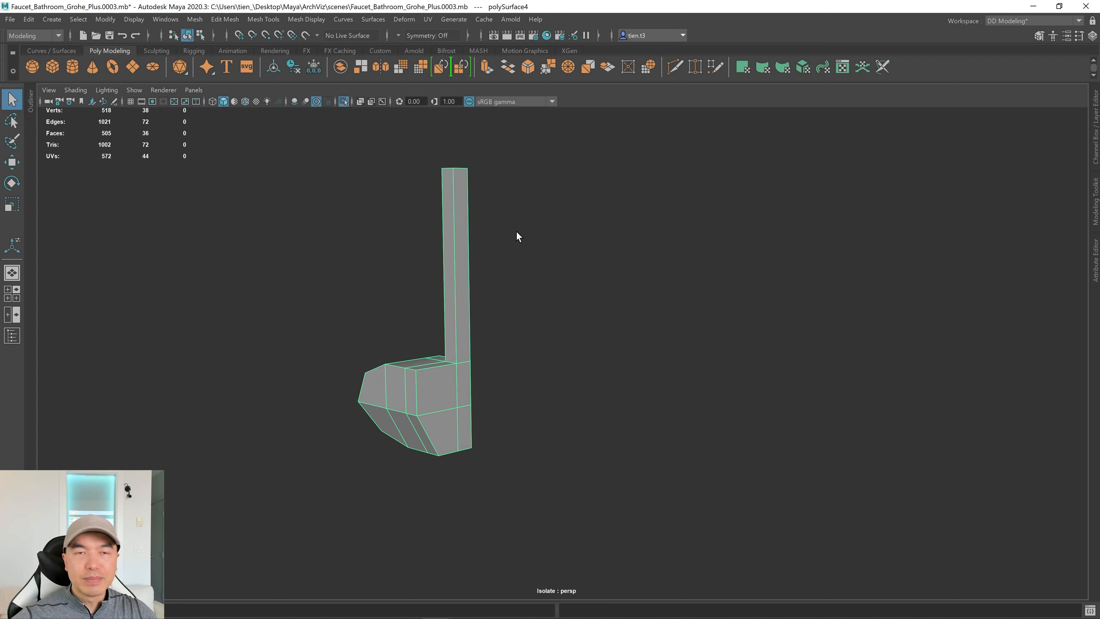
Select the eight upright column edges plus the first top and side edges of the lever block.
right_drag(518, 236, 515, 199)
drag(354, 147, 567, 248)
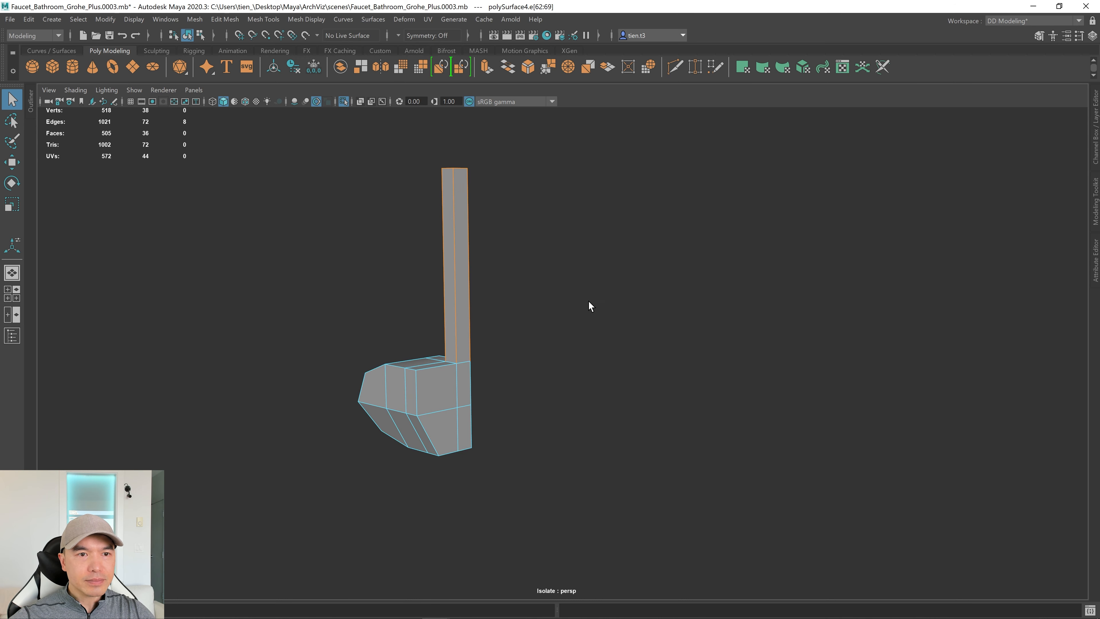
alt+drag(589, 306, 611, 381)
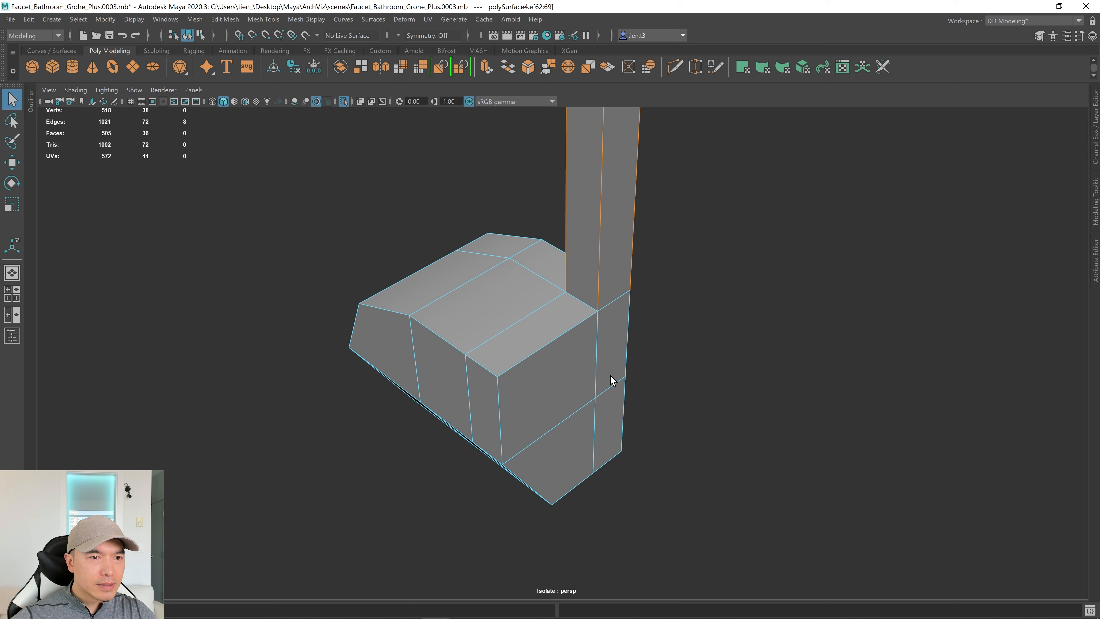
alt+middle_drag(611, 380, 619, 355)
shift+click(563, 317)
shift+click(512, 390)
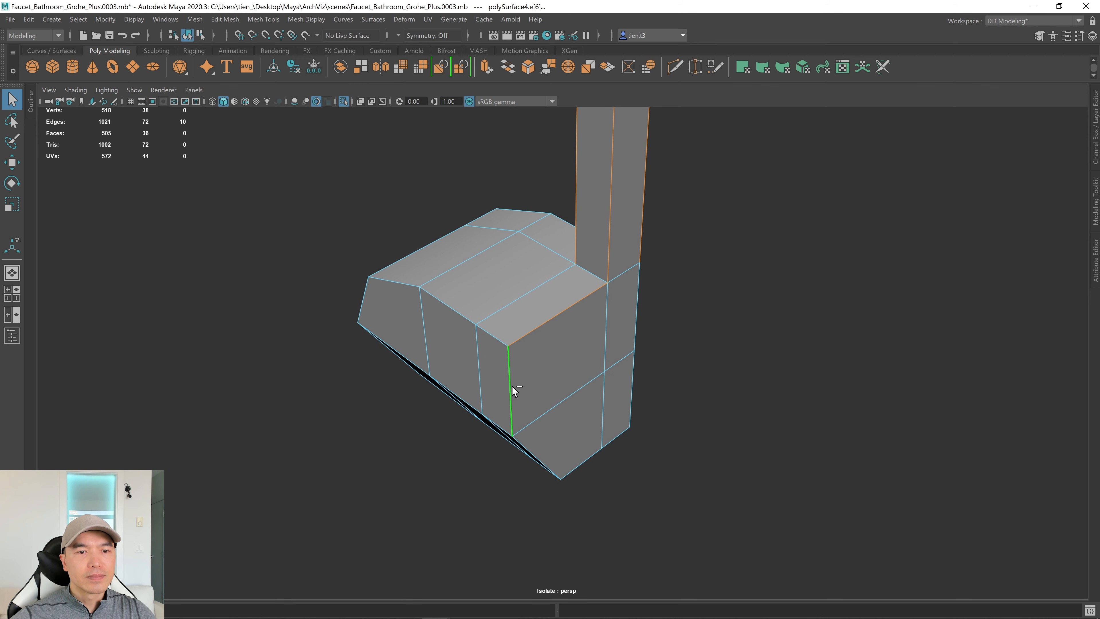
shift+click(495, 341)
alt+drag(558, 386, 579, 406)
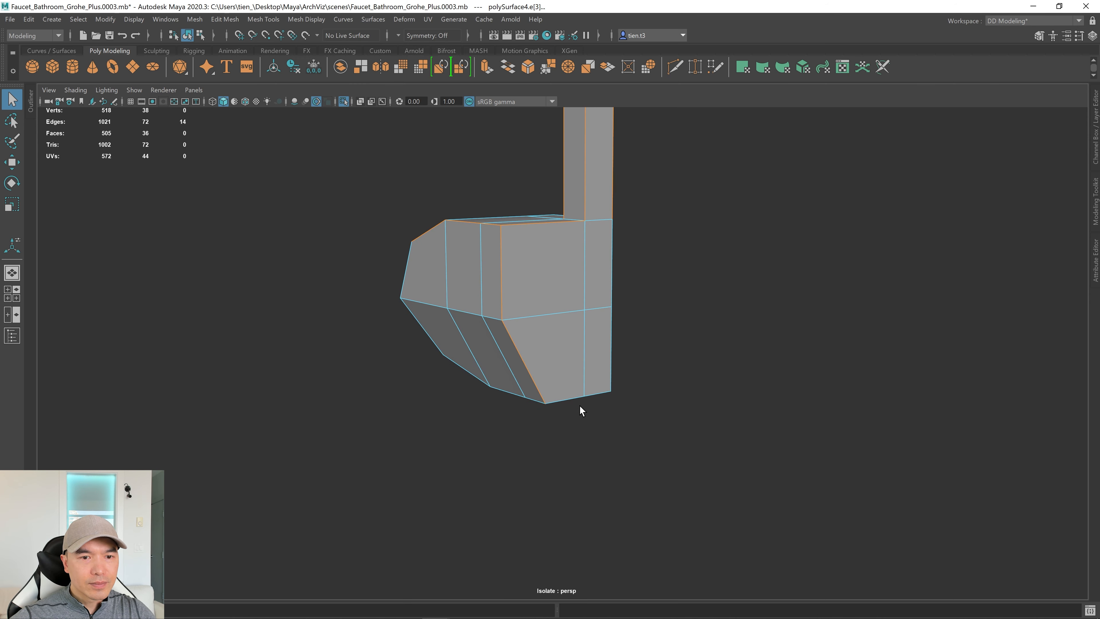
Add the lower boundary and upper-row edges, then drop unwanted vertical and bottom-loop edges.
shift+double_click(538, 400)
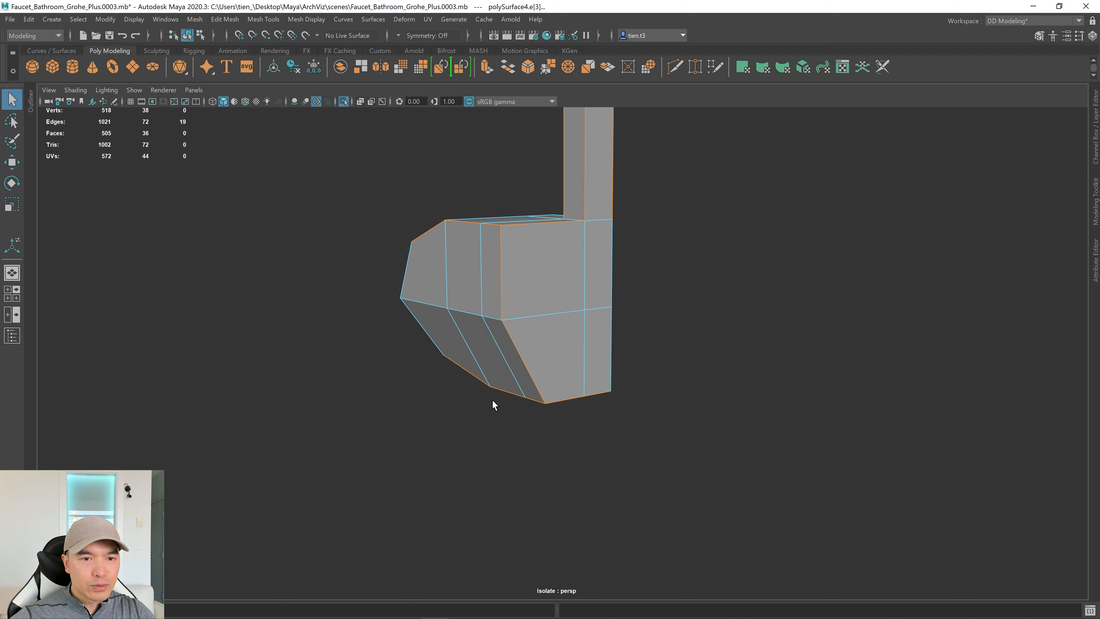
alt+drag(493, 400, 455, 345)
shift+click(443, 305)
alt+drag(438, 293, 504, 311)
shift+double_click(519, 314)
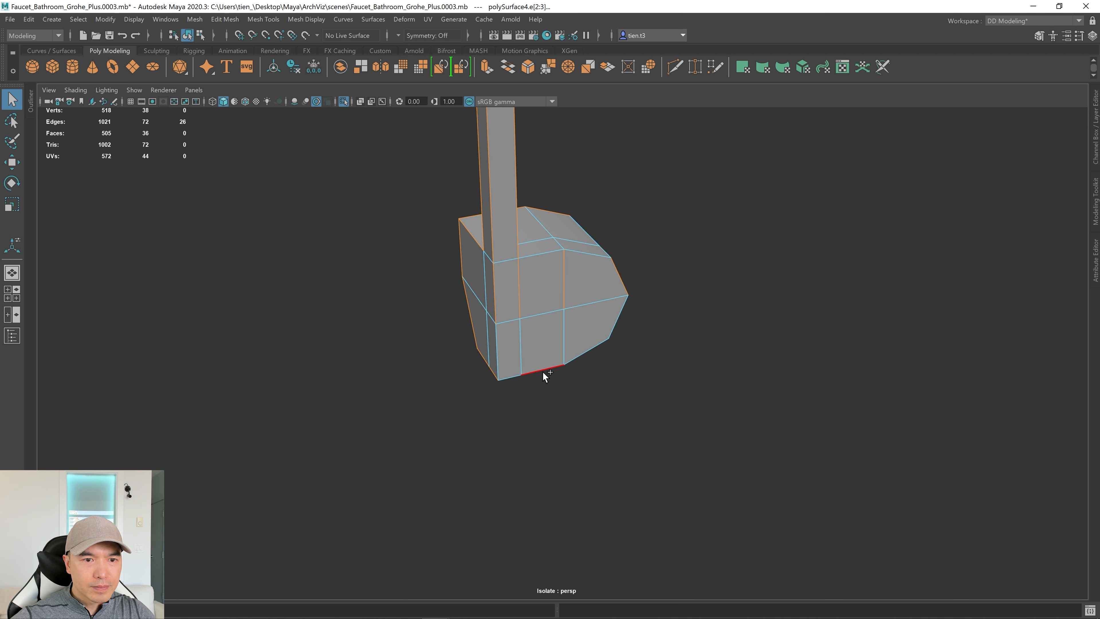
shift+double_click(572, 254)
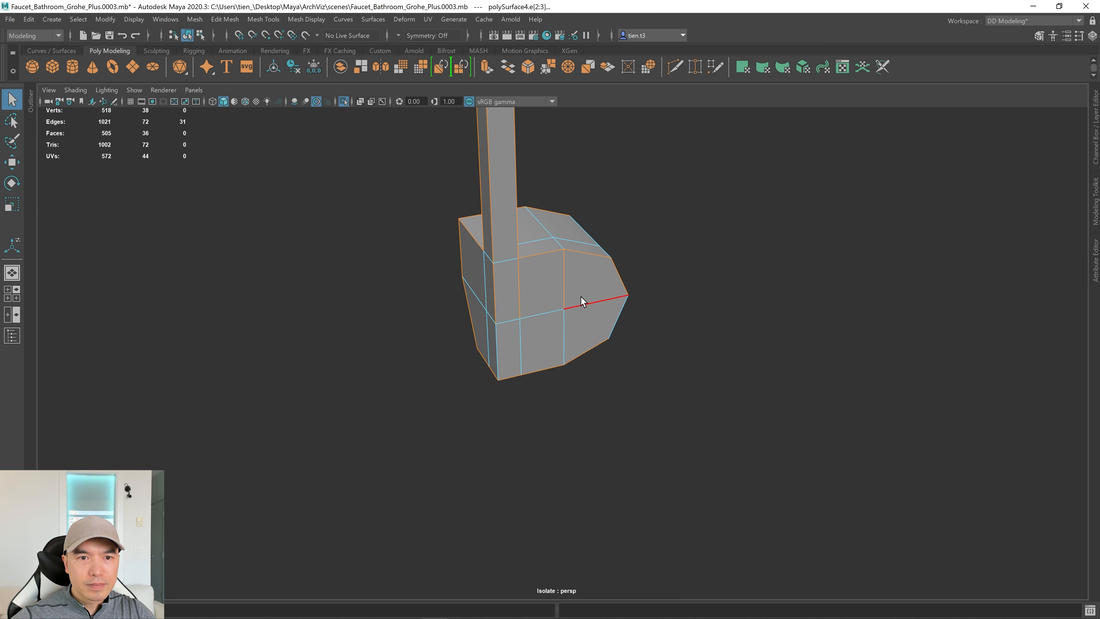
key(ctrl+z)
shift+click(570, 291)
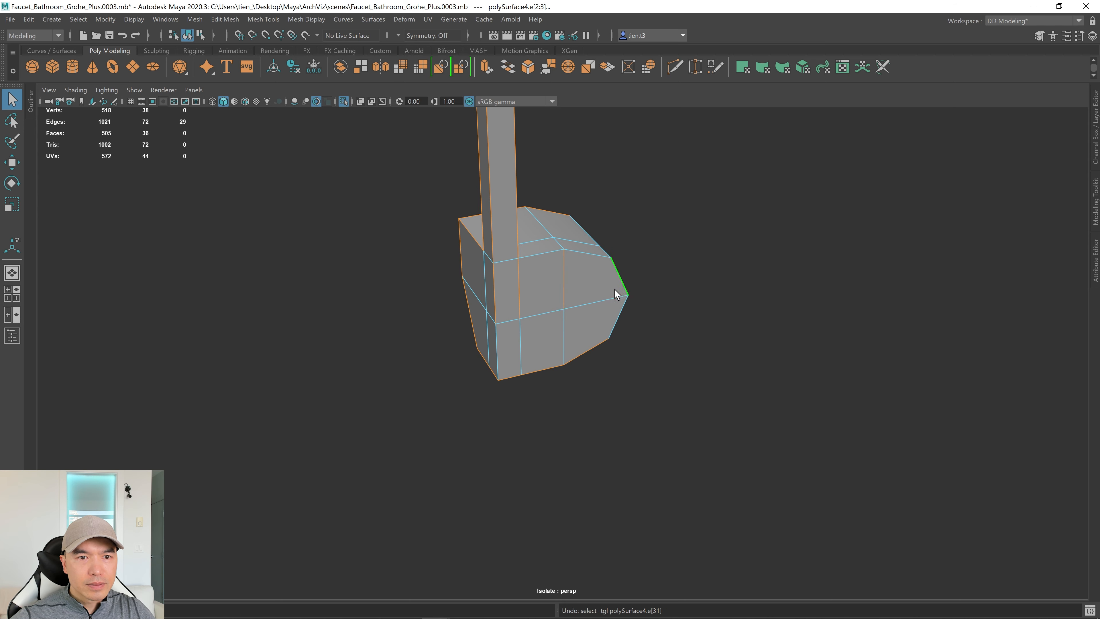
shift+click(517, 303)
alt+drag(703, 290, 638, 302)
key(ctrl+z)
ctrl+double_click(686, 318)
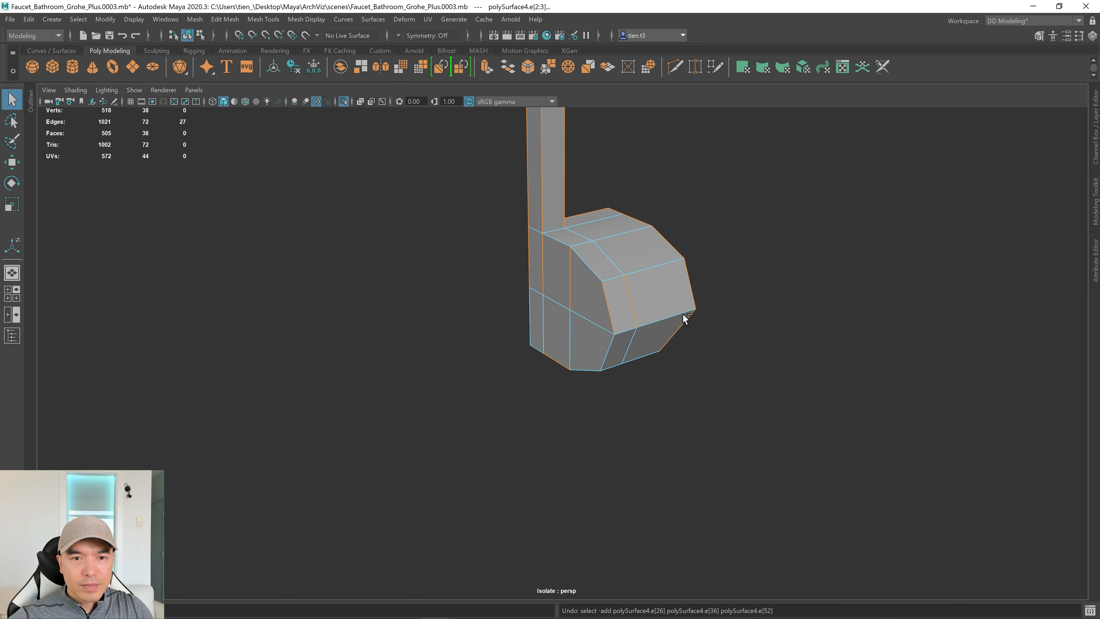
alt+drag(685, 319, 491, 315)
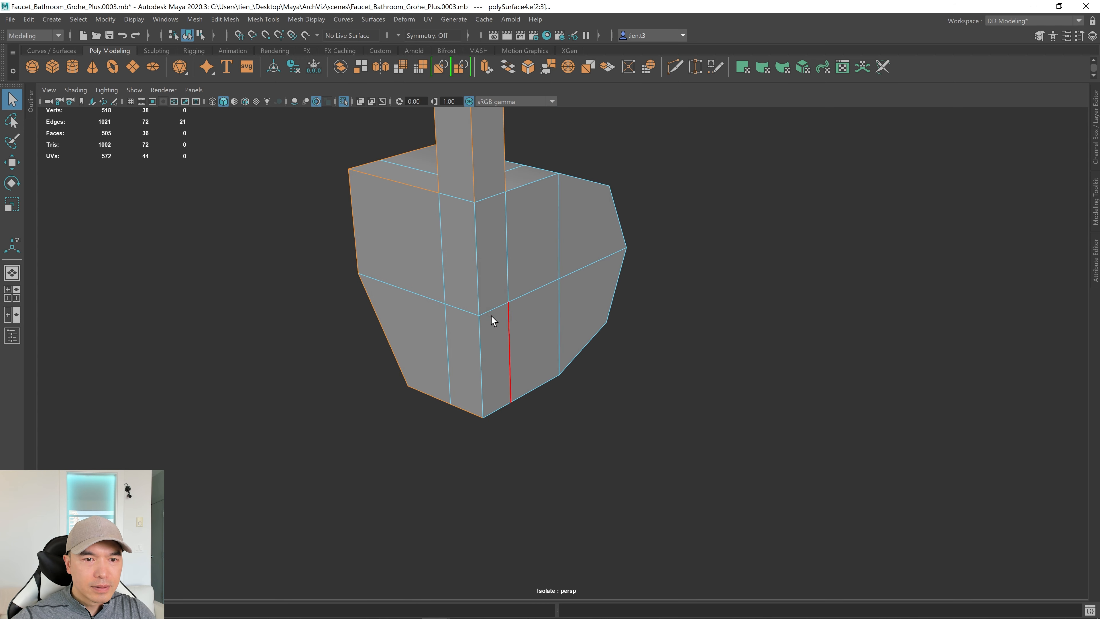
Add the vertical corner edge, four right-side edges and the top edge of the block.
shift+click(478, 276)
shift+click(481, 332)
shift+click(600, 314)
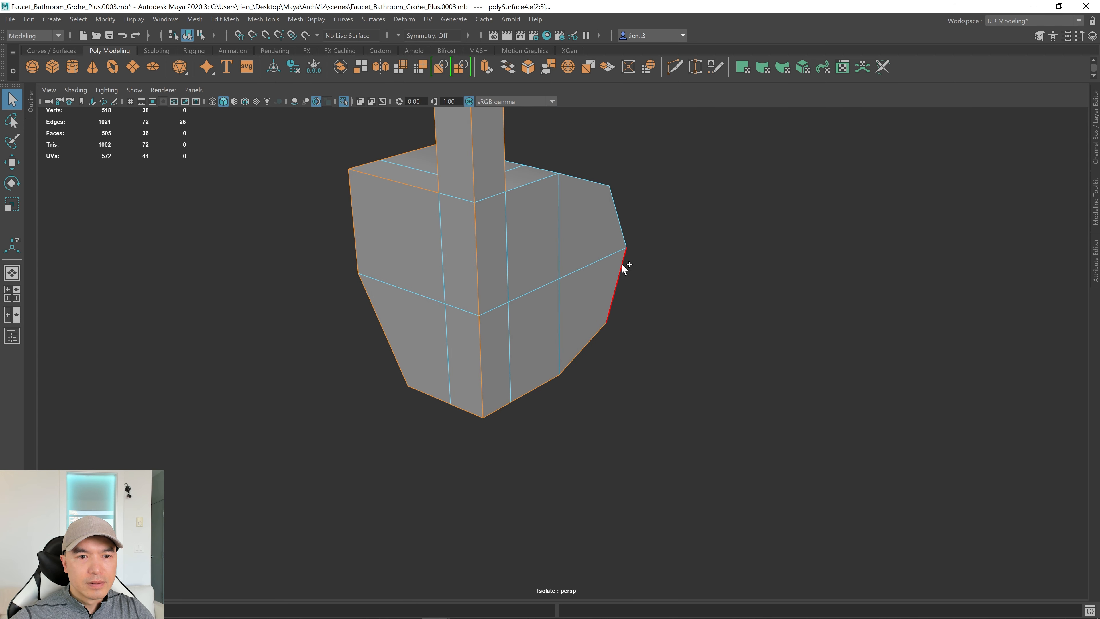
shift+click(622, 264)
shift+click(617, 228)
shift+click(568, 179)
alt+drag(569, 186, 735, 249)
shift+click(525, 204)
Add the stem and front horizontal edges, check them in wireframe, then bevel the selection.
alt+middle_drag(791, 408, 790, 513)
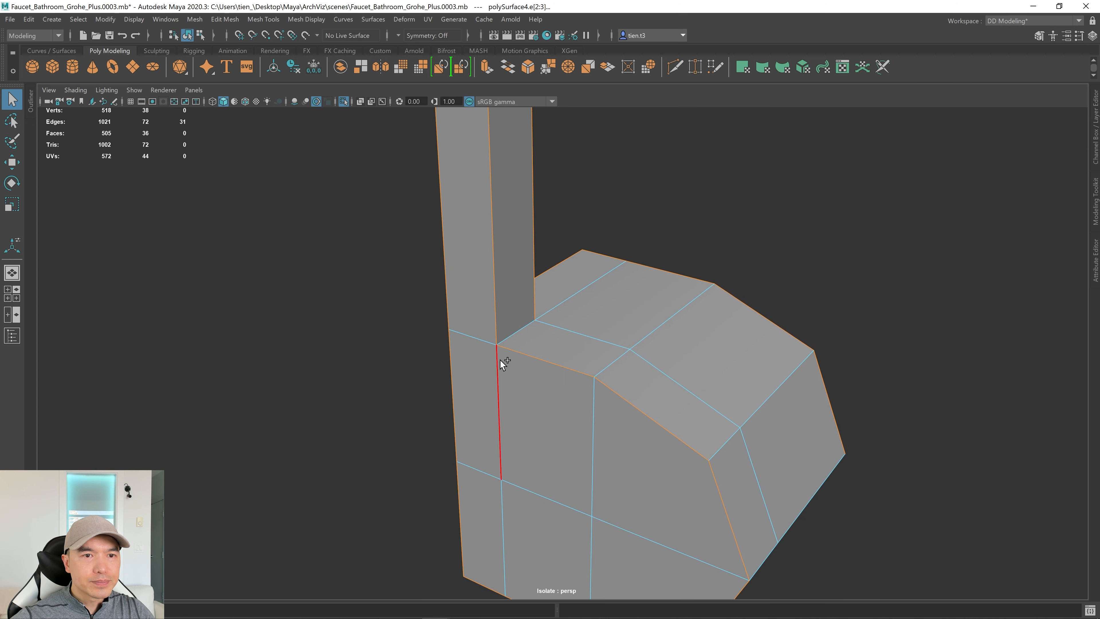
alt+drag(720, 349, 634, 356)
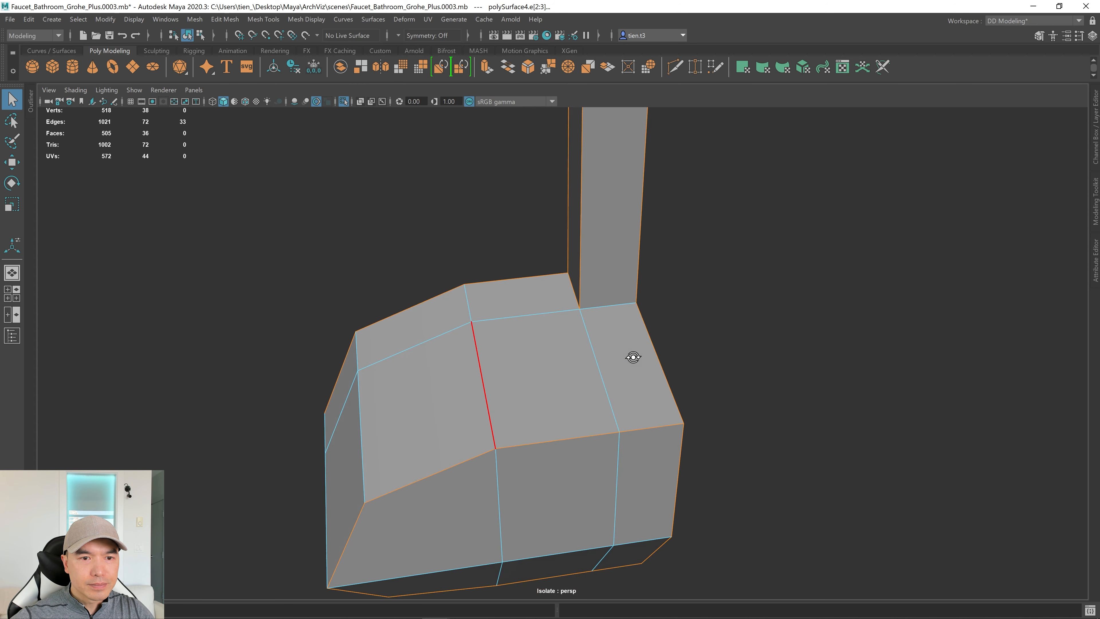
shift+click(626, 306)
scroll(657, 372, down, 3)
alt+middle_drag(757, 436, 794, 267)
alt+drag(794, 267, 699, 278)
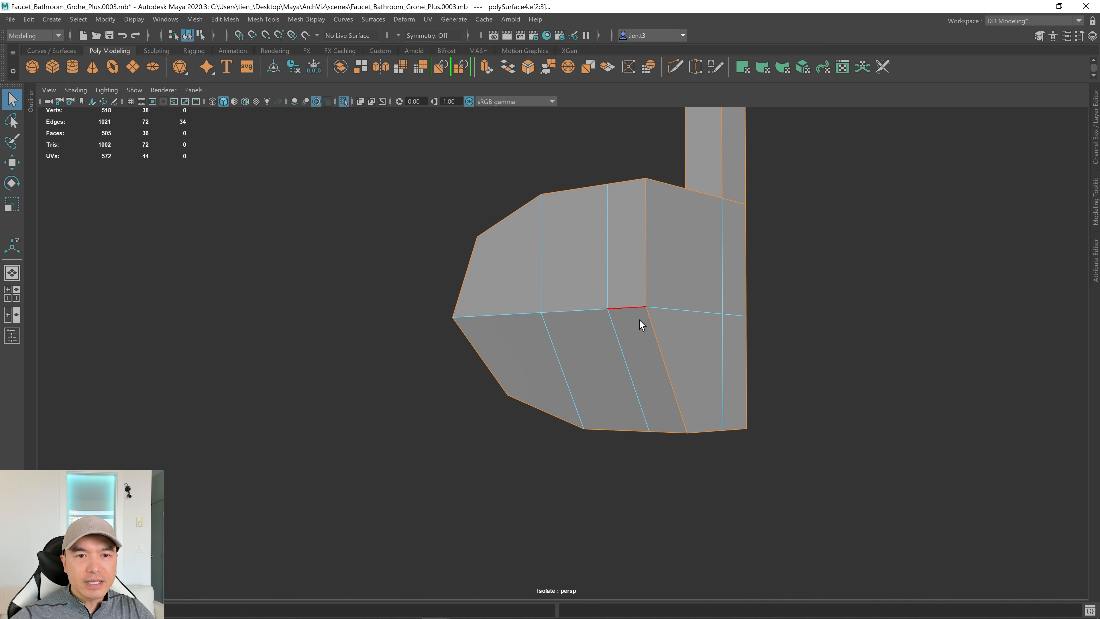
alt+drag(639, 320, 582, 295)
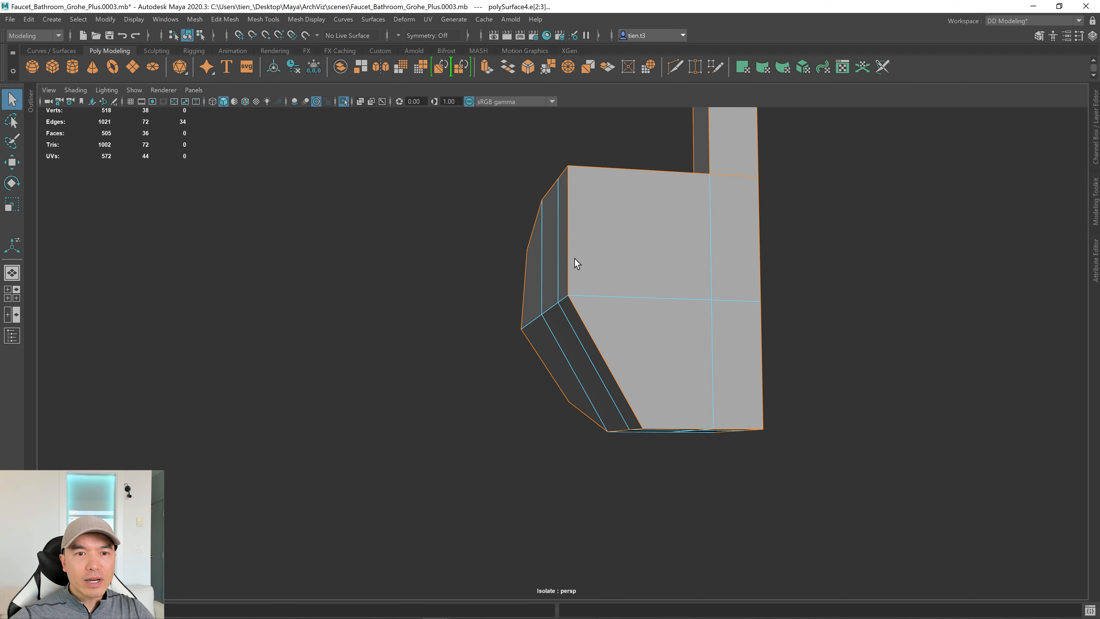
alt+drag(730, 408, 615, 360)
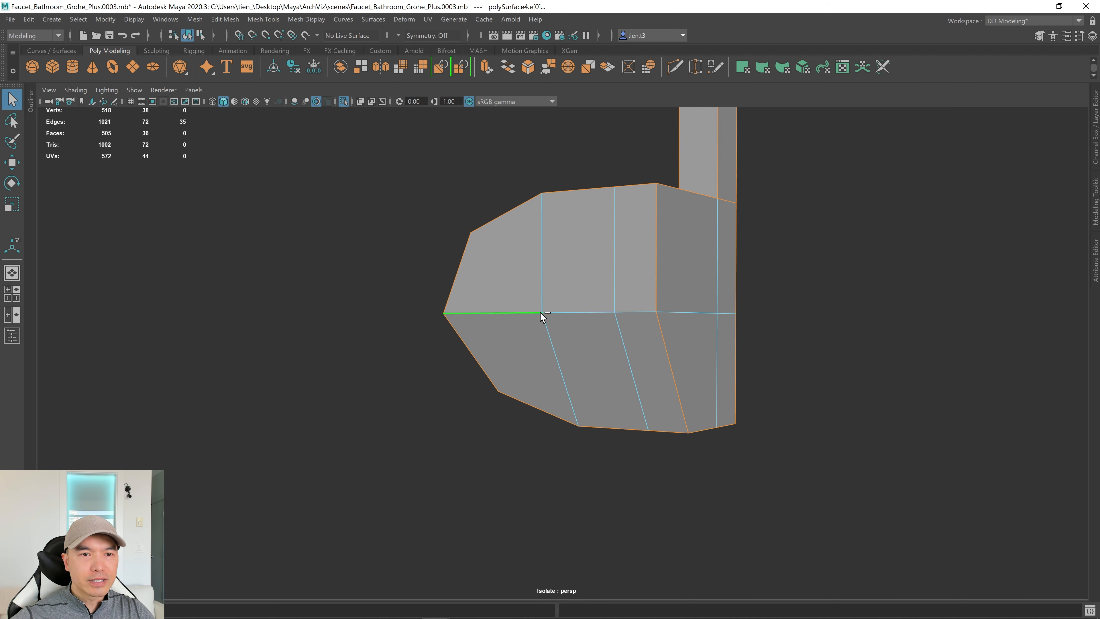
shift+click(632, 306)
alt+drag(633, 307, 735, 371)
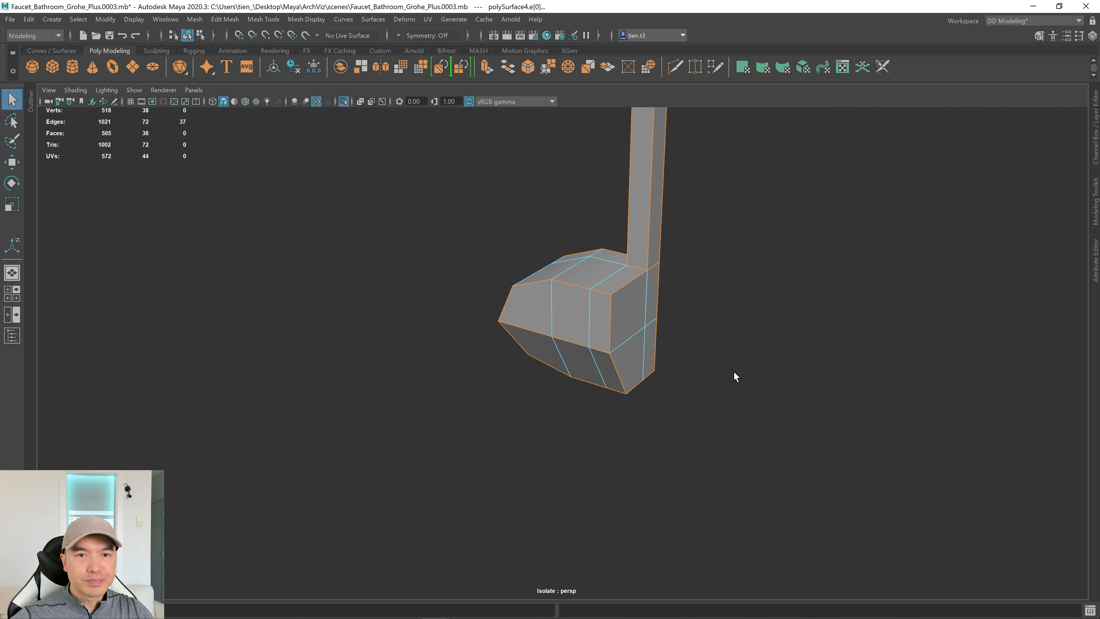
key(4)
mouse_move(641, 381)
alt+mouse_down()
mouse_move(611, 376)
mouse_move(617, 393)
mouse_move(657, 397)
mouse_move(714, 370)
mouse_move(710, 382)
mouse_move(614, 381)
mouse_move(705, 308)
mouse_move(667, 374)
alt+mouse_up()
key(5)
shift+right_drag(634, 333, 711, 329)
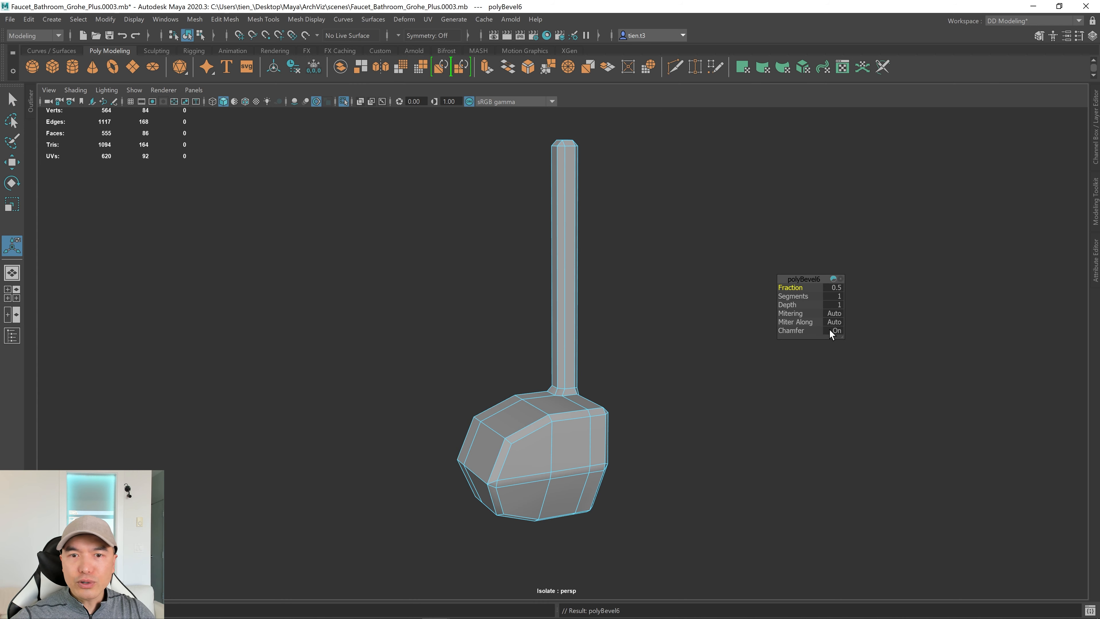
Turn chamfer off on the handle bevel and check the smoothed result.
click(836, 331)
key(3)
alt+drag(631, 309, 602, 338)
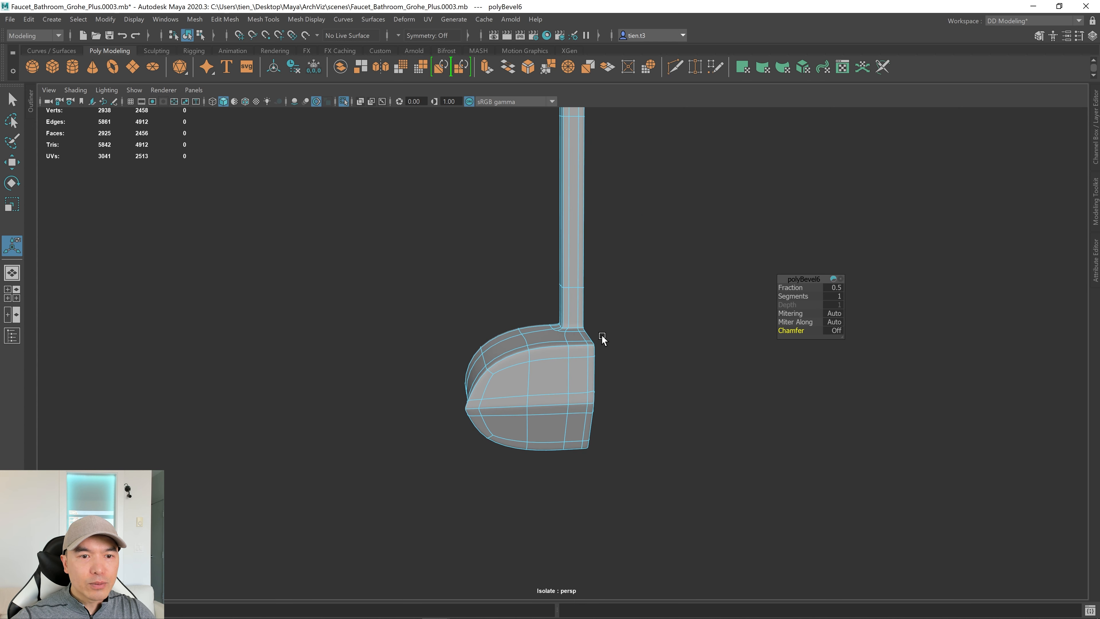
key(1)
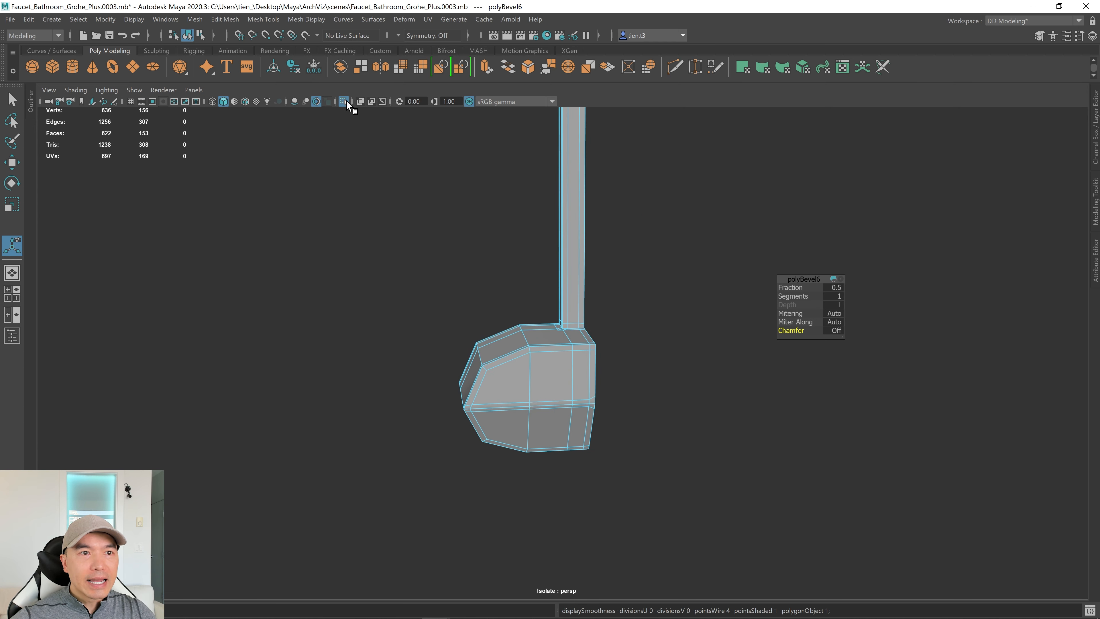
Show the whole faucet with wireframe on shaded and zoom in on the handle junction.
click(343, 102)
alt+drag(515, 319, 461, 342)
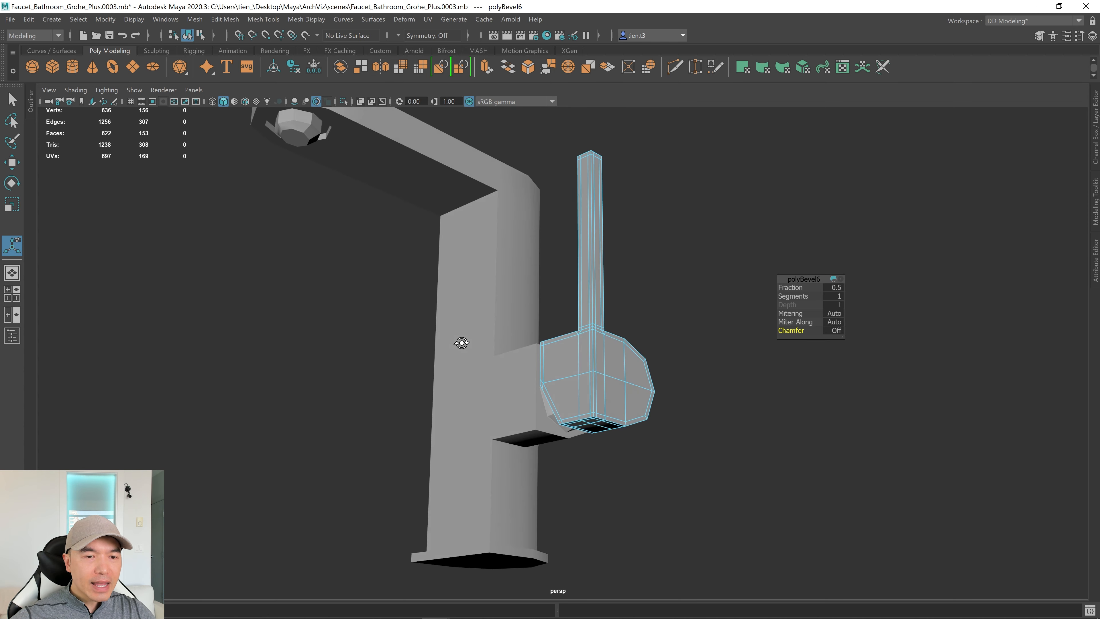
click(246, 101)
alt+drag(509, 342, 518, 363)
alt+right_drag(518, 363, 608, 390)
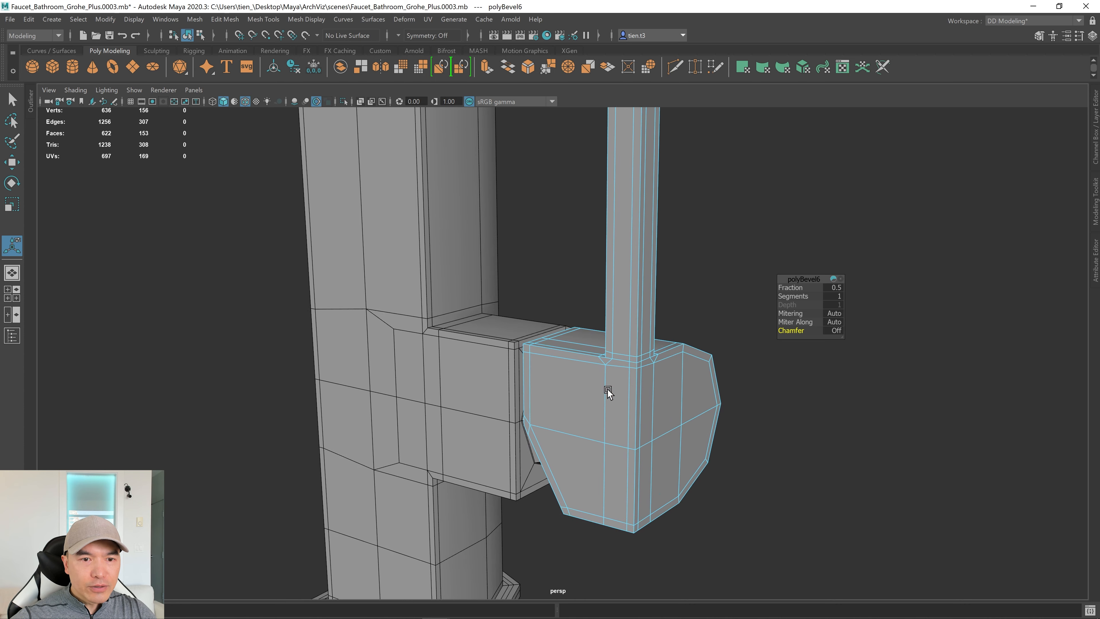
alt+drag(608, 390, 610, 393)
alt+right_drag(610, 393, 955, 353)
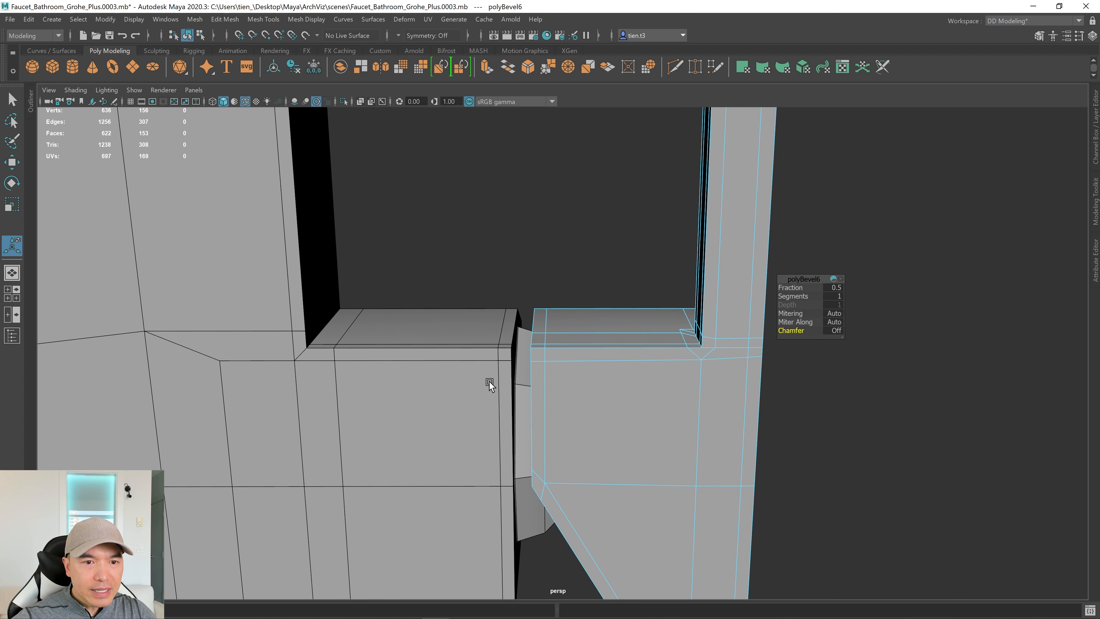
scroll(581, 403, down, 6)
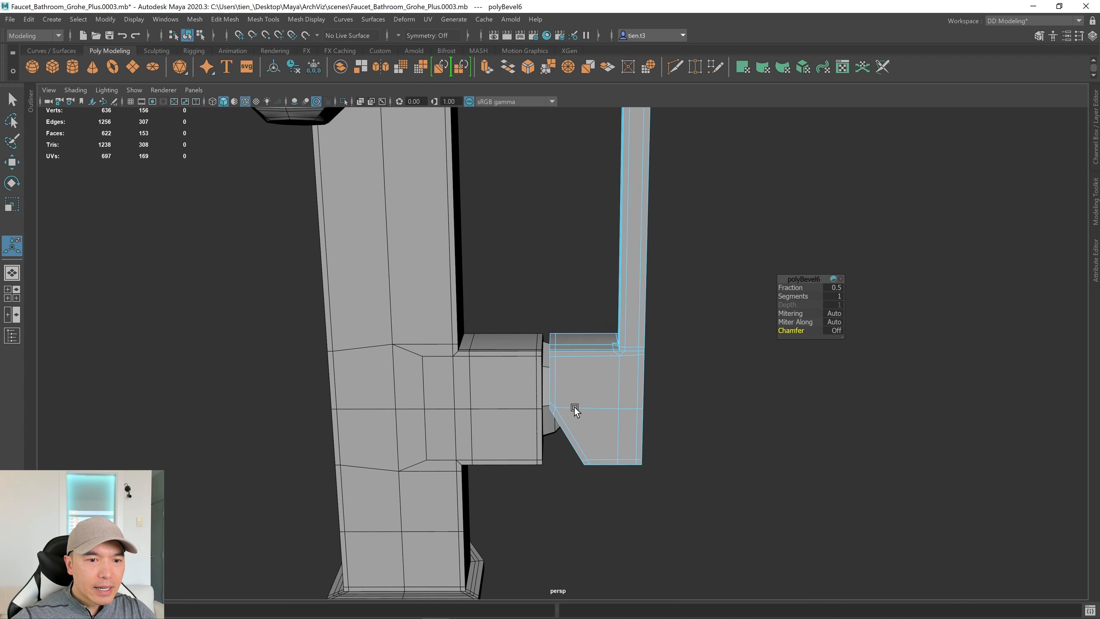
alt+middle_drag(520, 392, 497, 291)
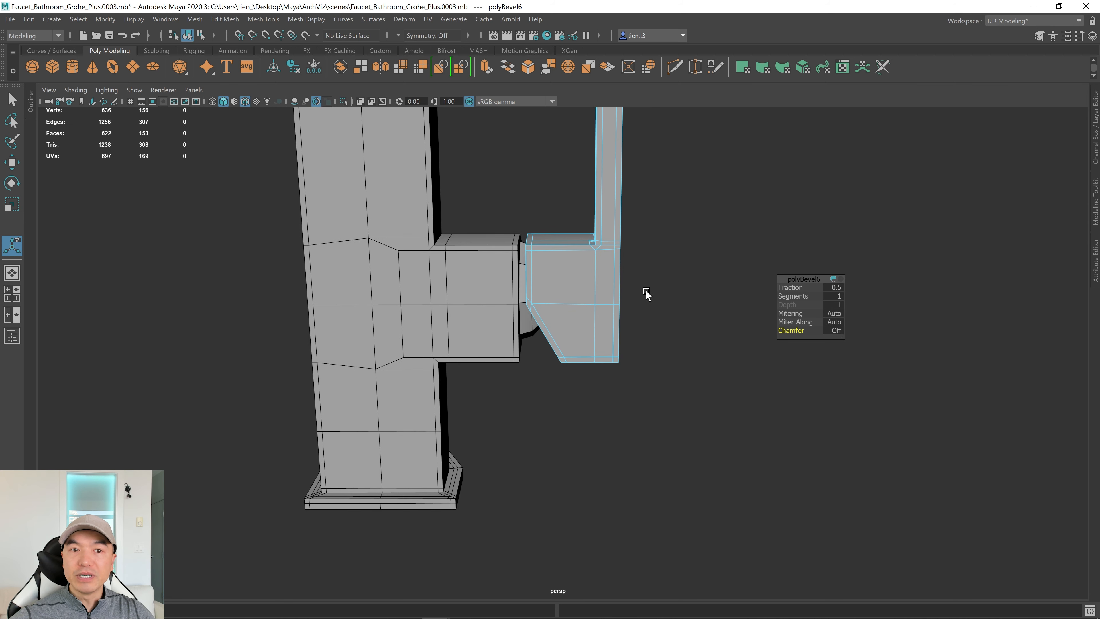
alt+middle_drag(645, 290, 630, 356)
scroll(536, 336, up, 6)
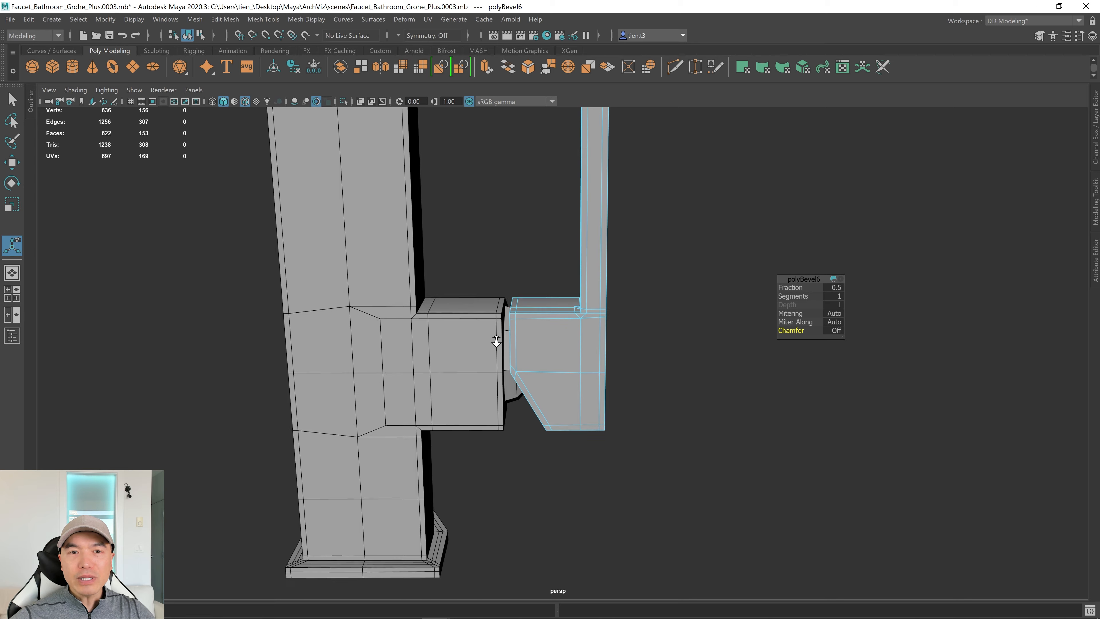
scroll(493, 373, up, 5)
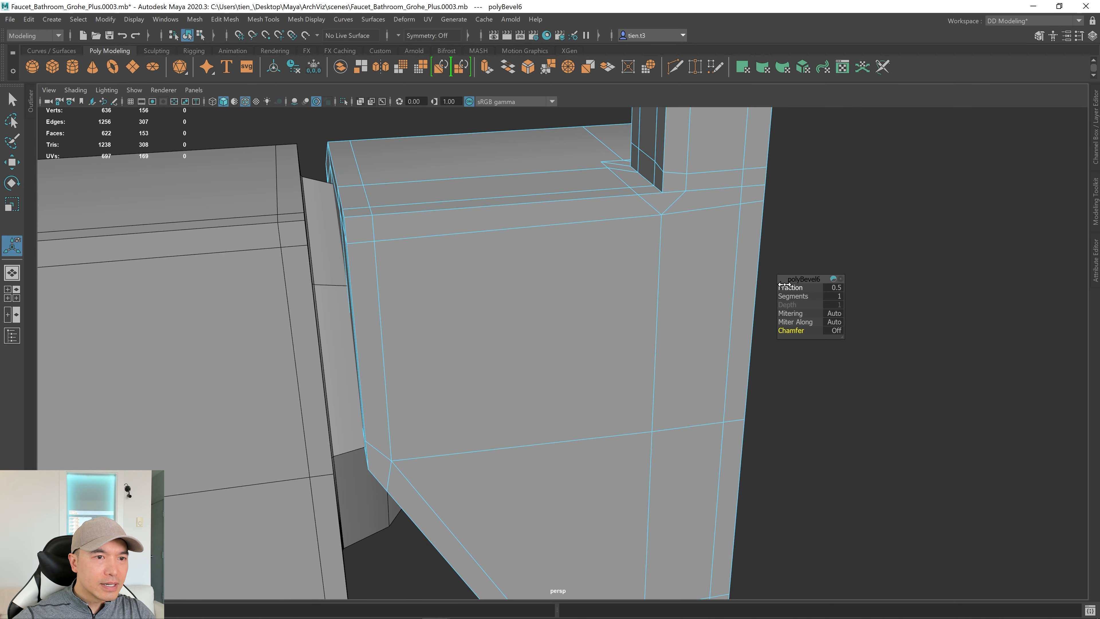
Reduce the bevel fraction to about 0.476, then select the whole handle in Object Mode.
drag(785, 288, 782, 289)
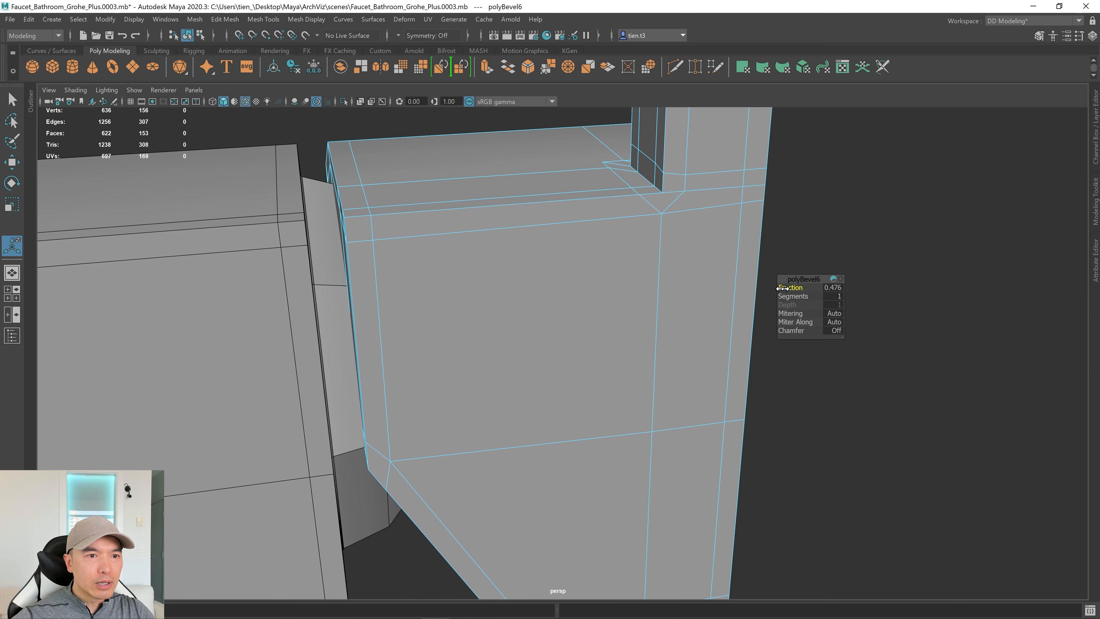
alt+drag(658, 272, 651, 296)
key(q)
right_drag(592, 253, 710, 187)
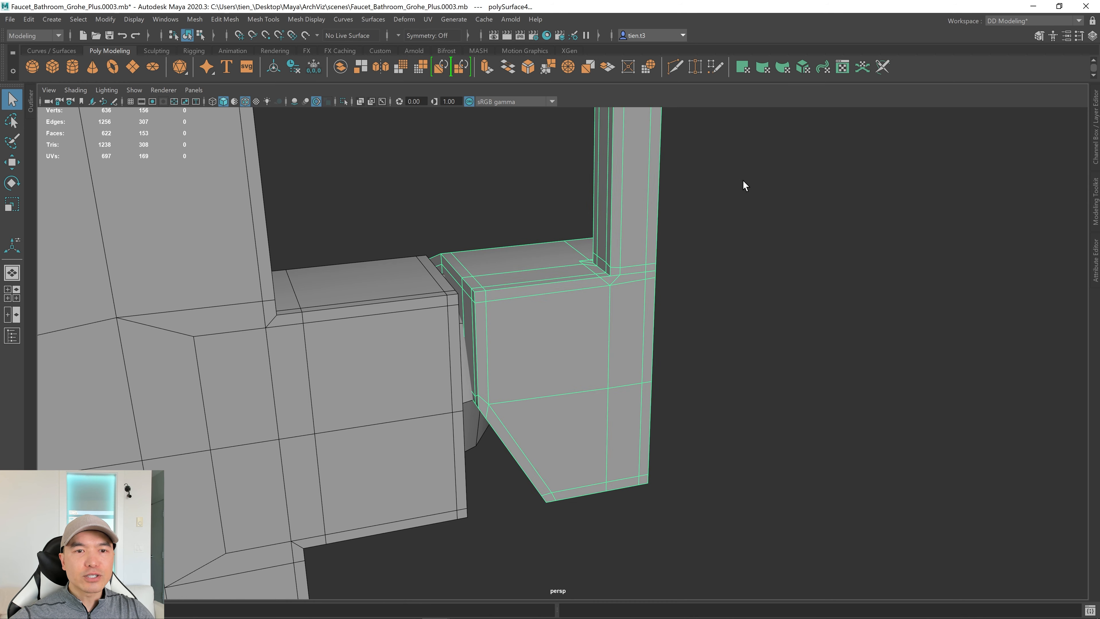
Isolate the handle and check its smoothed shape in the top and perspective views.
click(343, 102)
alt+drag(555, 297, 594, 392)
key(3)
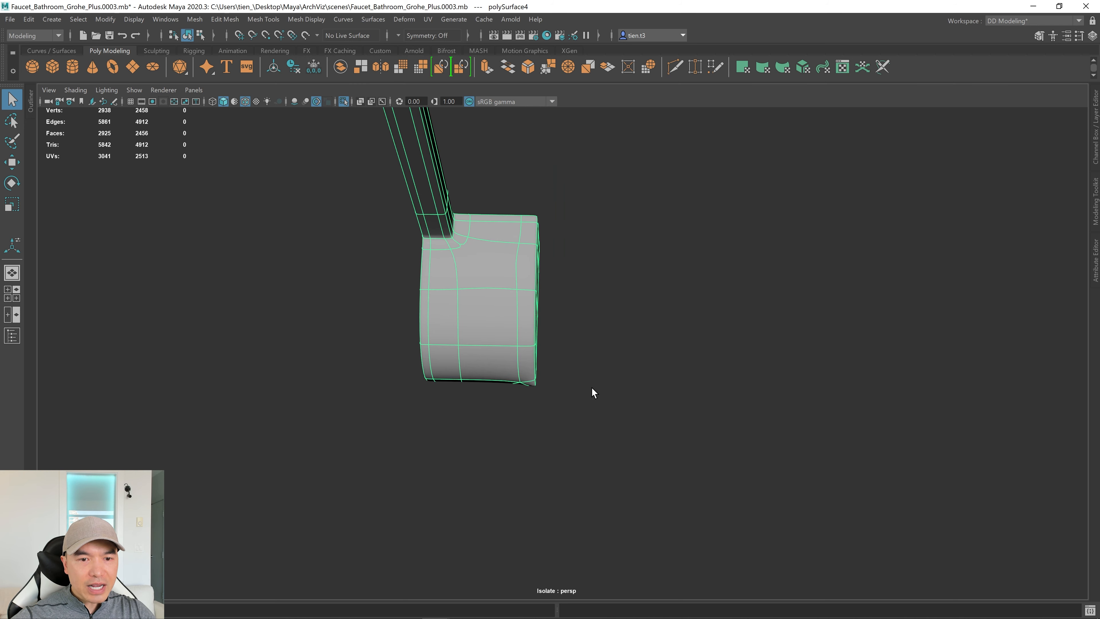
key(space)
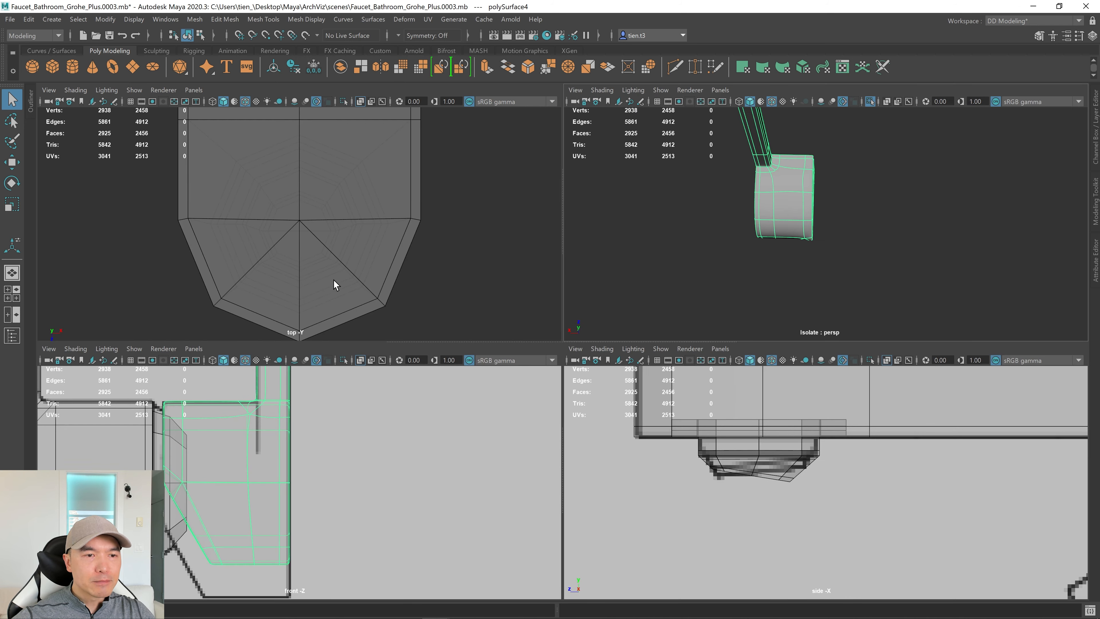
key(space)
key(f)
alt+middle_drag(458, 260, 476, 335)
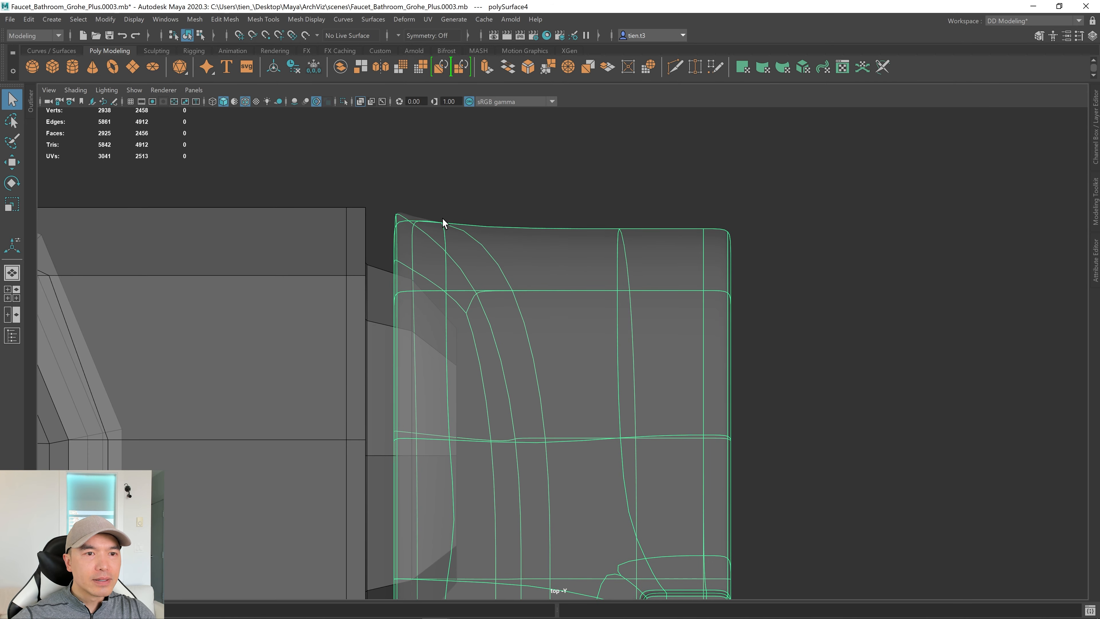
key(space)
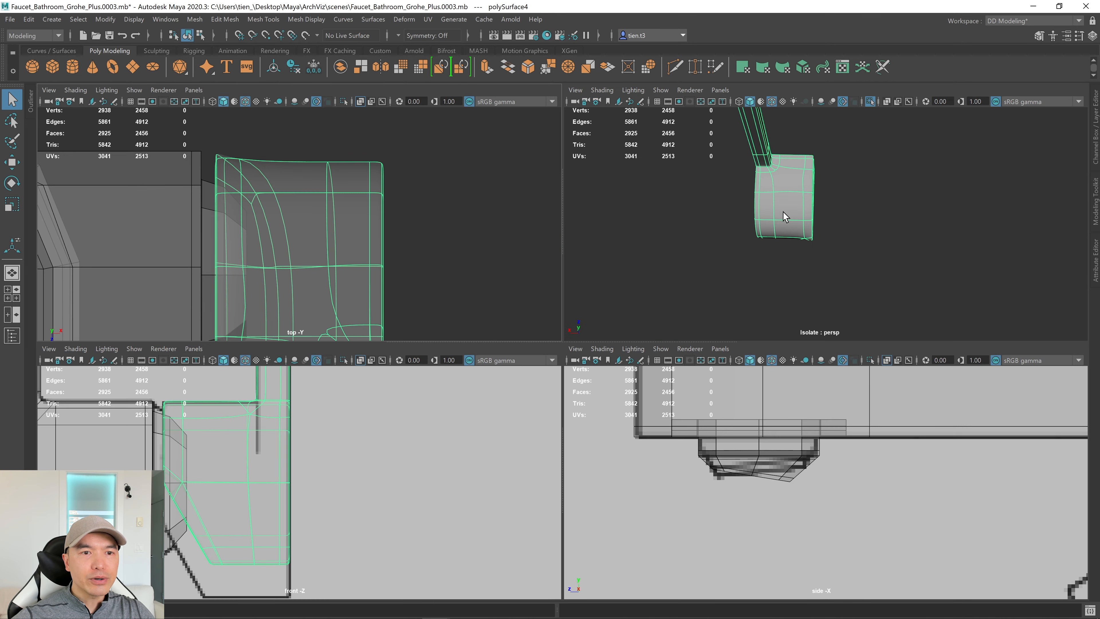
key(space)
alt+right_drag(669, 253, 721, 274)
alt+middle_drag(721, 275, 811, 375)
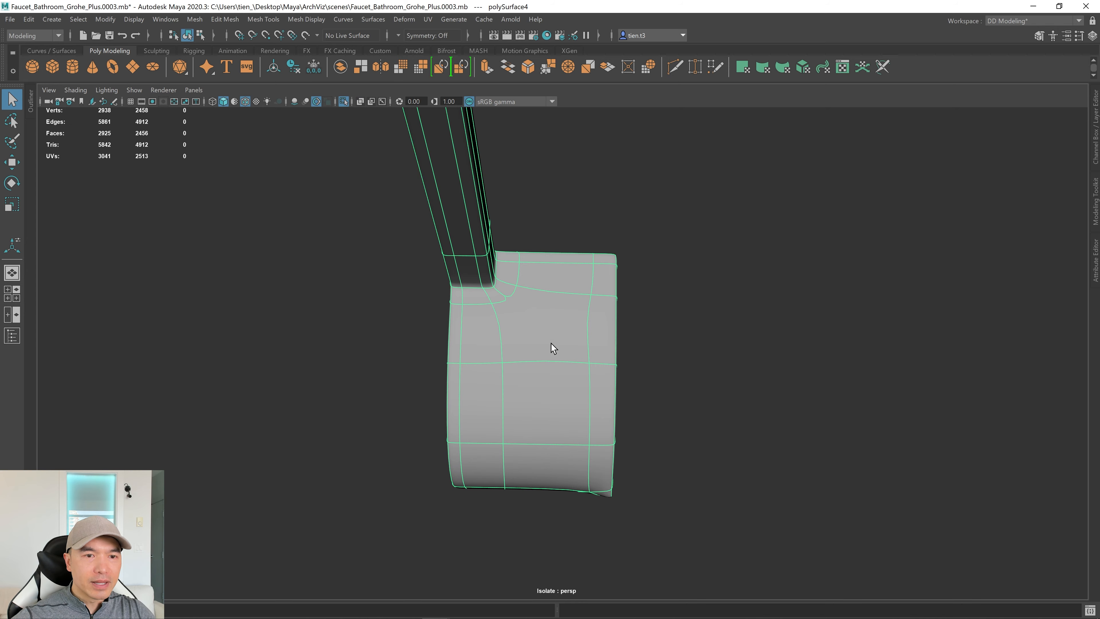
alt+drag(553, 347, 550, 278)
Return the handle to its low-poly display and begin a Multi-Cut across its top face.
key(1)
alt+right_drag(562, 329, 799, 315)
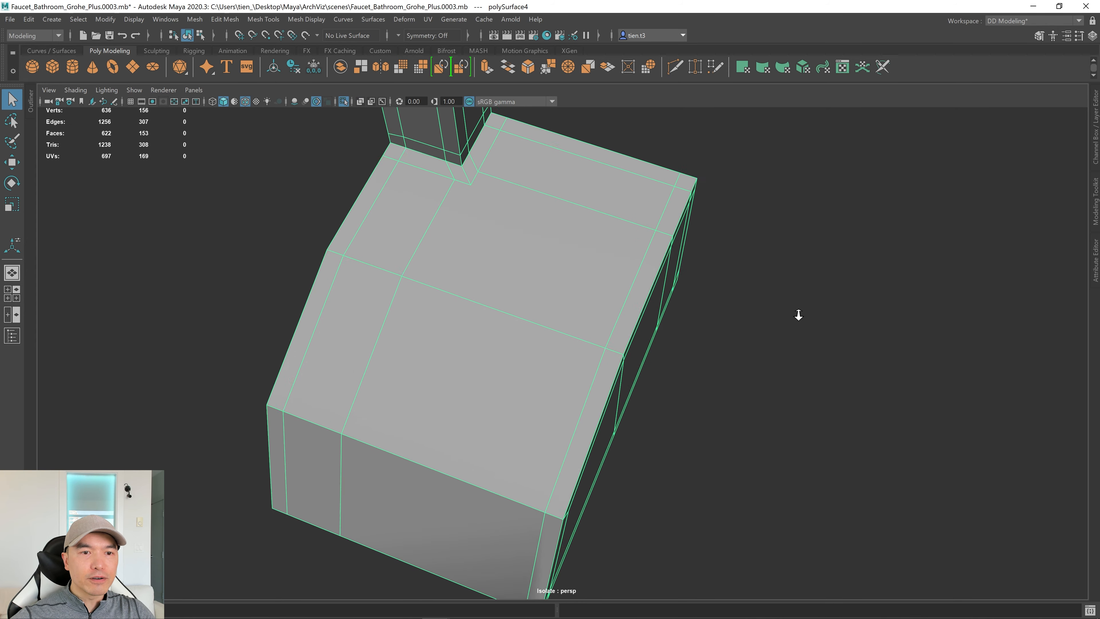
alt+drag(799, 315, 547, 328)
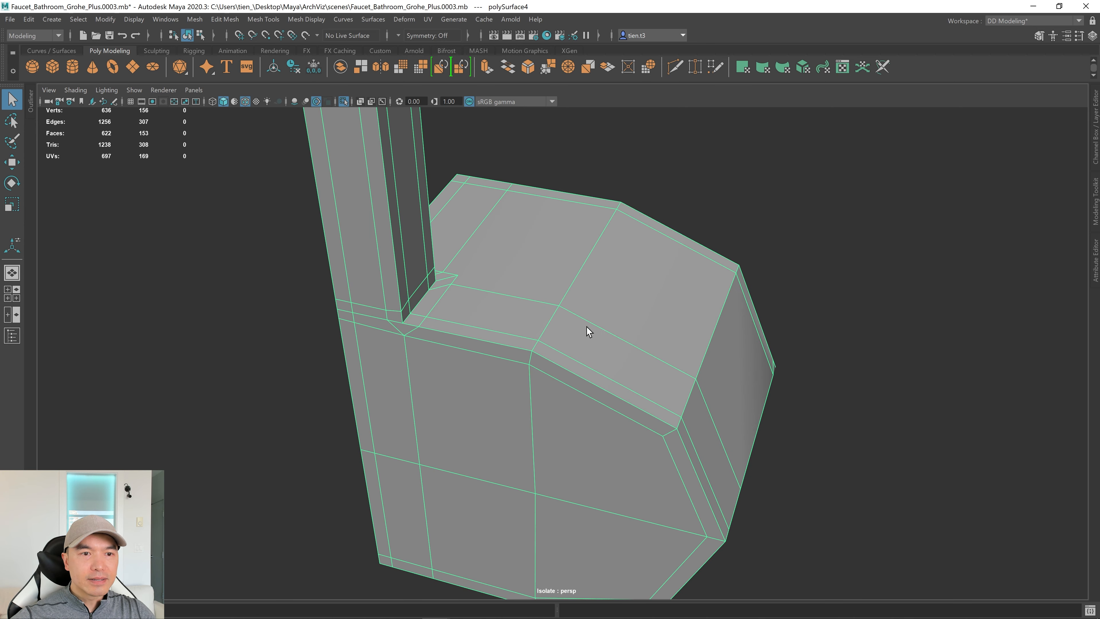
alt+middle_drag(586, 327, 541, 343)
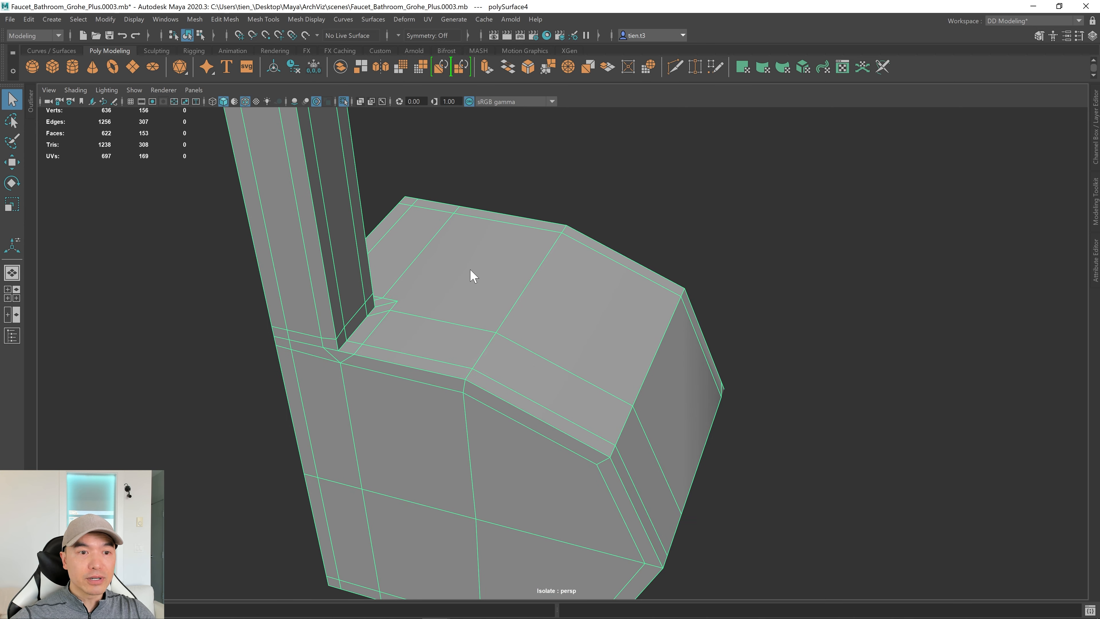
shift+right_drag(474, 276, 425, 285)
scroll(425, 285, up, 3)
Cut a new edge from the lower edge to the upper edge and check it smoothed.
click(561, 233)
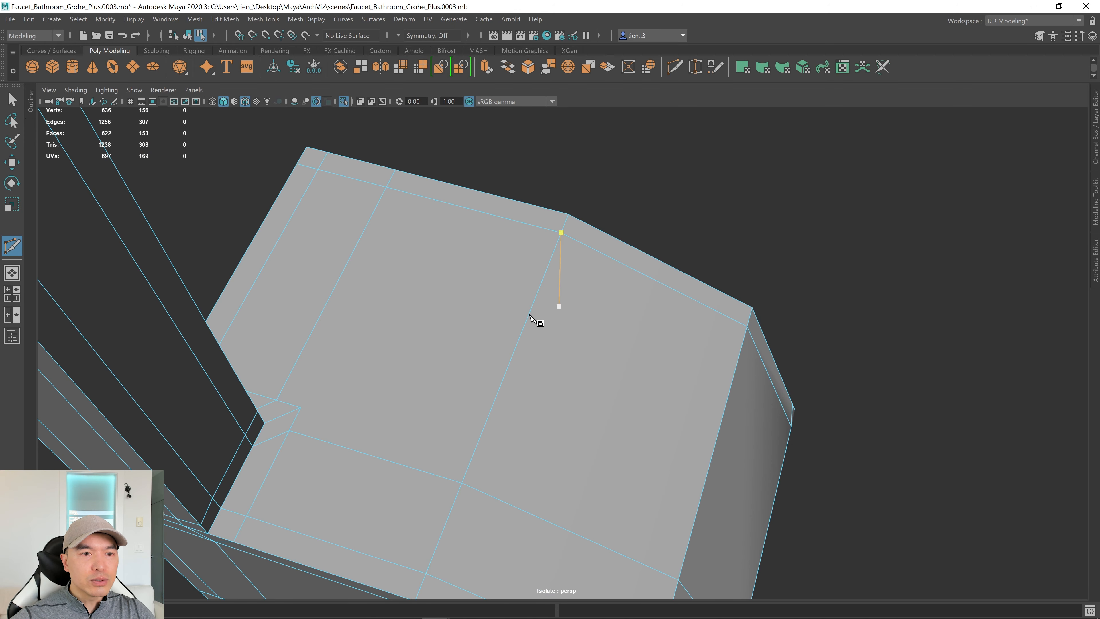
click(301, 408)
click(301, 408)
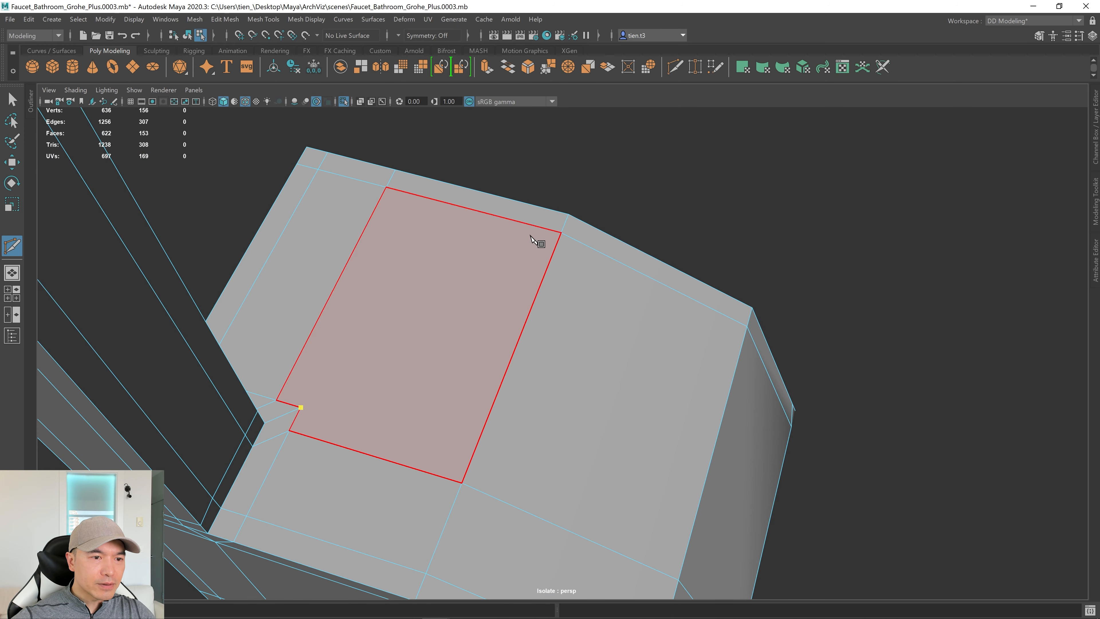
click(561, 233)
key(3)
alt+drag(646, 336, 562, 369)
key(1)
Start another cut on the block's edge, then drop it and return to object selection.
scroll(553, 347, down, 3)
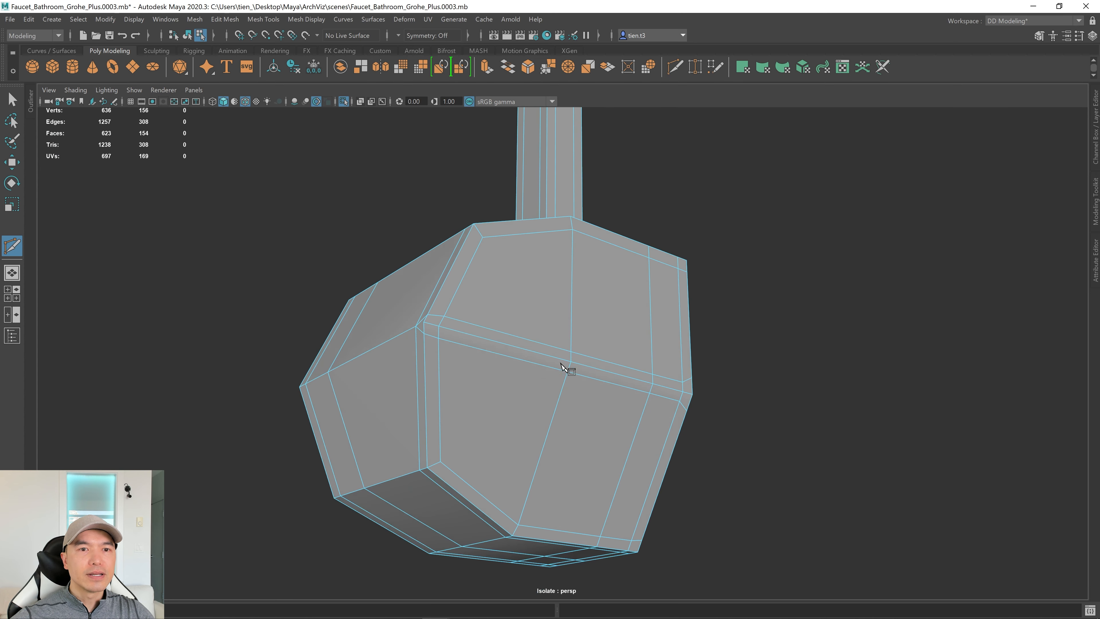
scroll(590, 327, up, 2)
scroll(545, 331, up, 3)
alt+drag(546, 331, 638, 312)
alt+drag(618, 366, 472, 418)
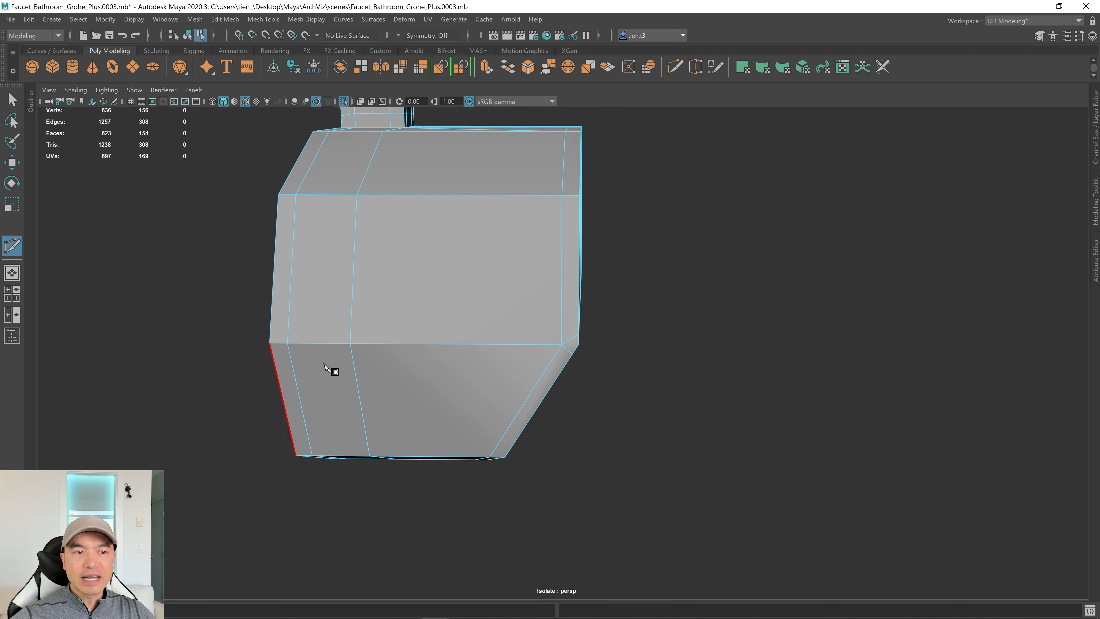
alt+drag(334, 374, 409, 316)
scroll(450, 343, up, 3)
click(382, 364)
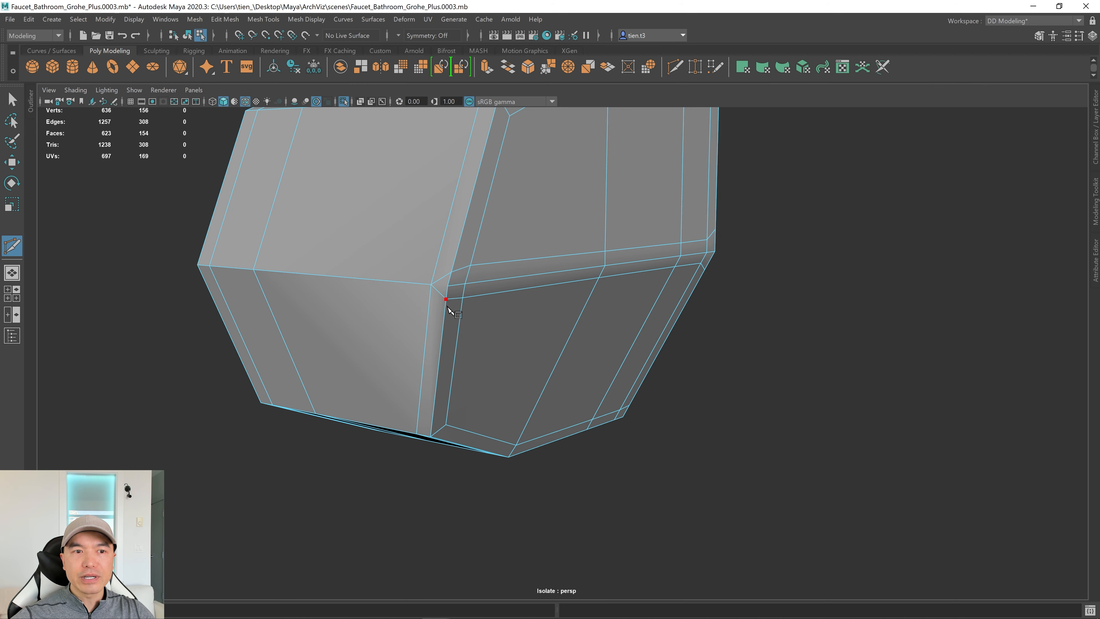
alt+drag(449, 307, 434, 317)
key(q)
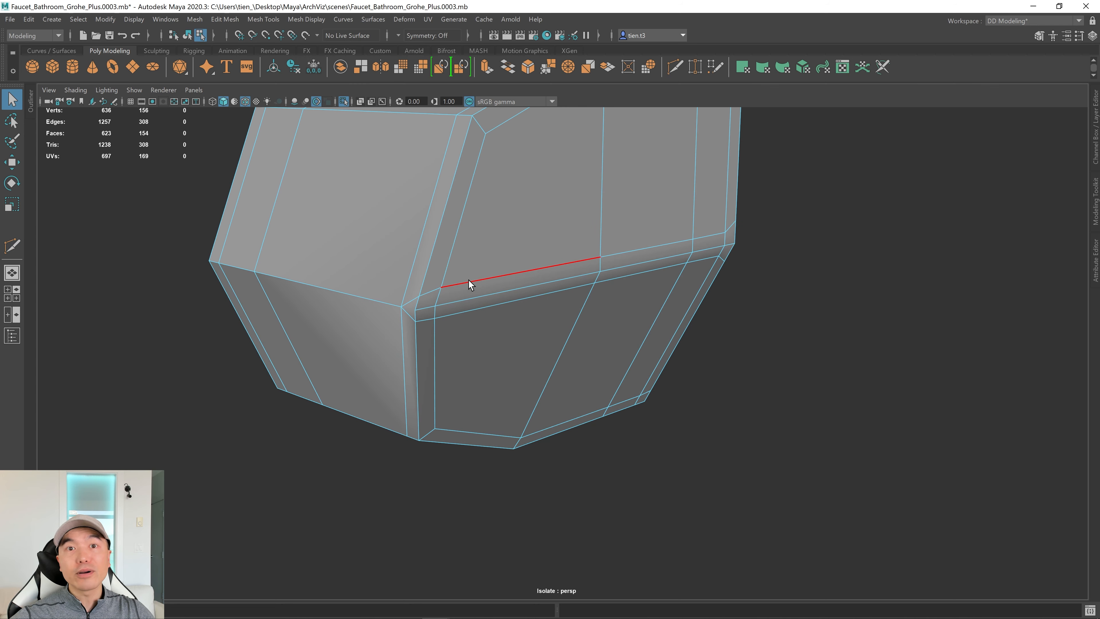
right_drag(473, 265, 539, 225)
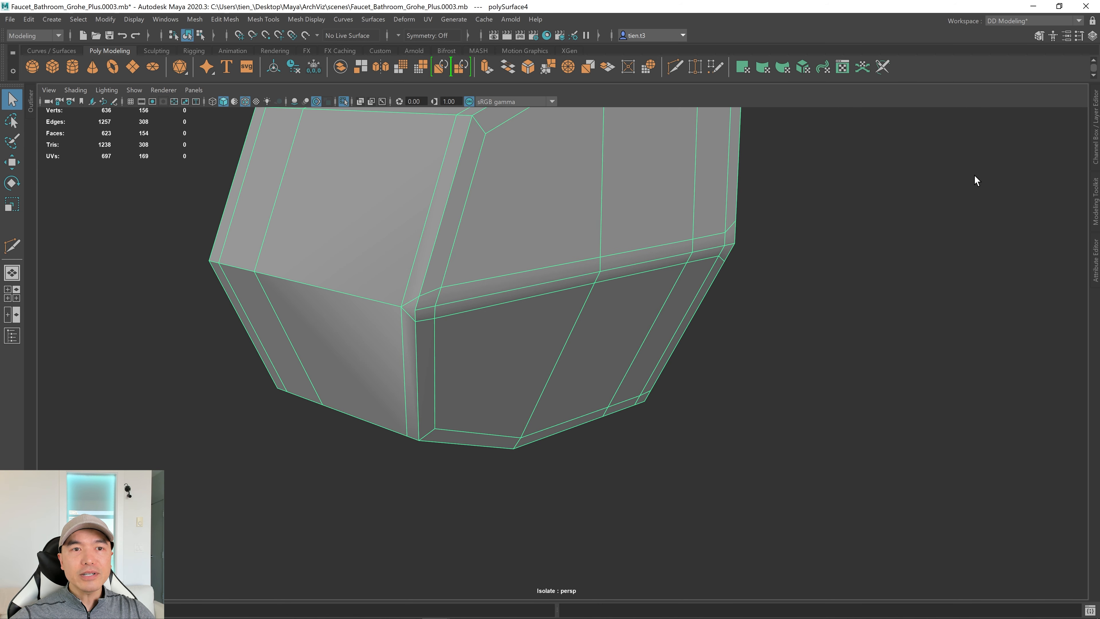
scroll(617, 314, down, 3)
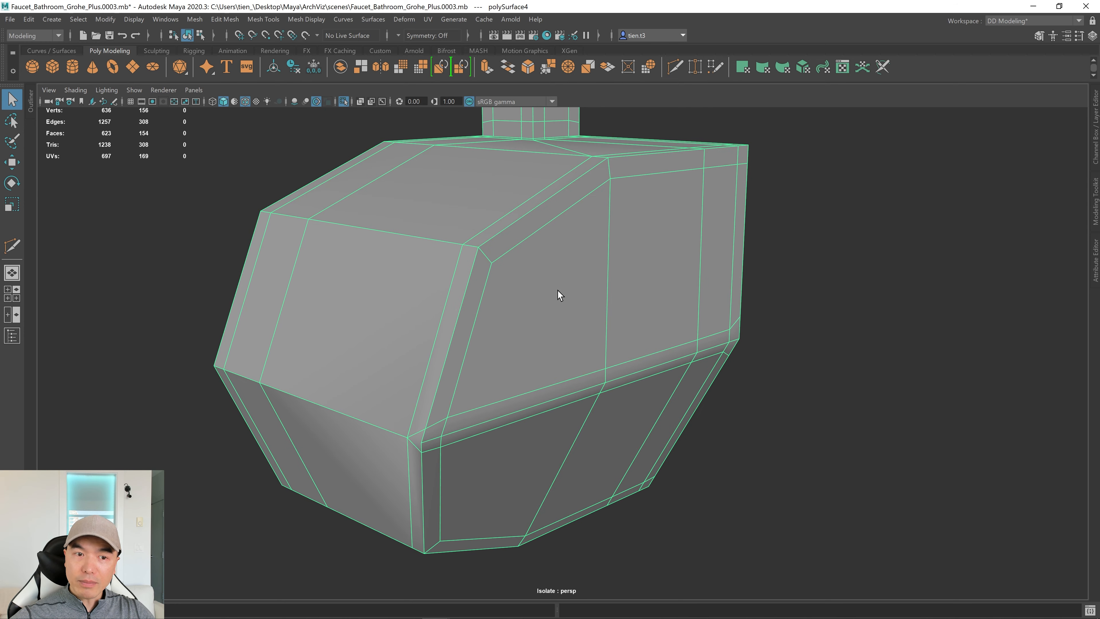
Target-weld the two stray vertex pairs at the block's corner.
shift+right_drag(556, 289, 559, 248)
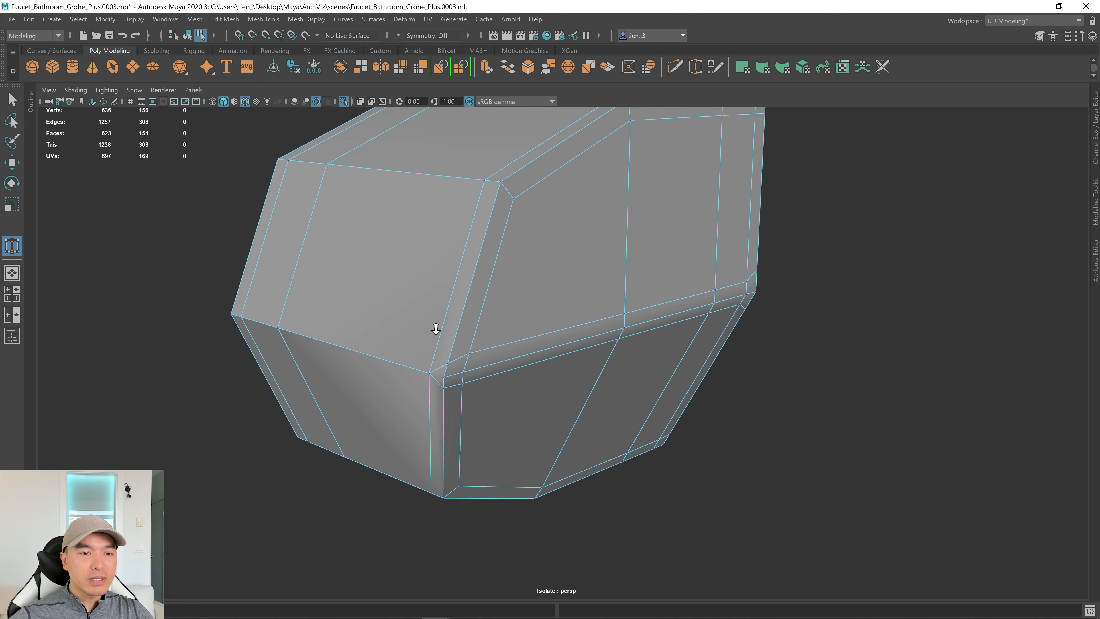
scroll(435, 327, up, 5)
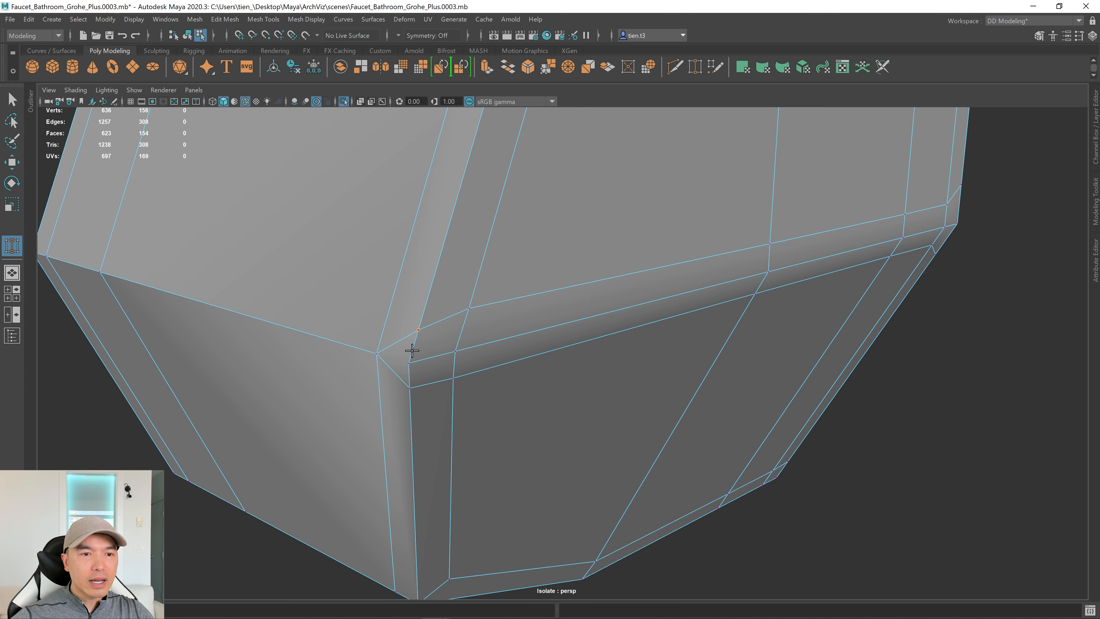
alt+drag(412, 351, 413, 182)
scroll(476, 243, down, 5)
alt+drag(504, 278, 518, 346)
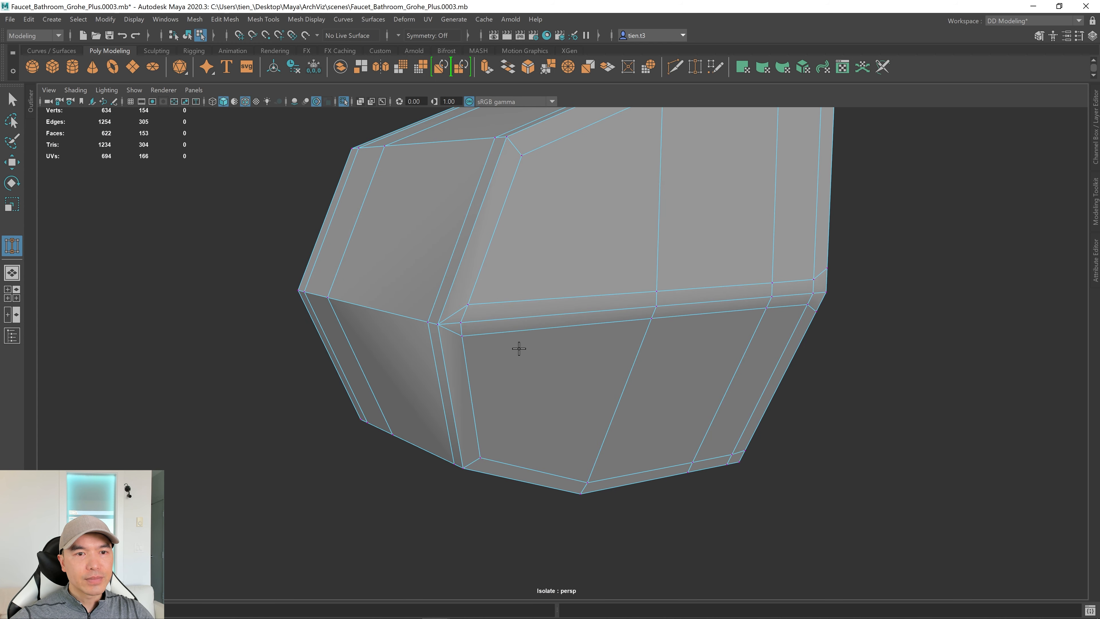
key(q)
Delete the two redundant edges on the handle block.
right_drag(482, 273, 482, 239)
scroll(473, 295, up, 3)
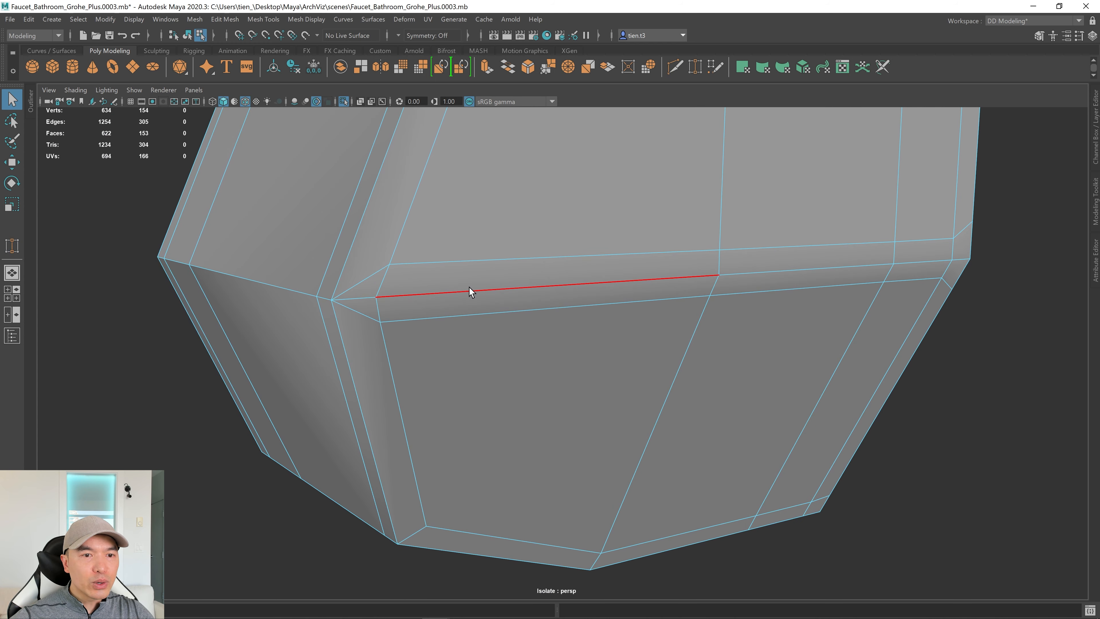
shift+click(381, 309)
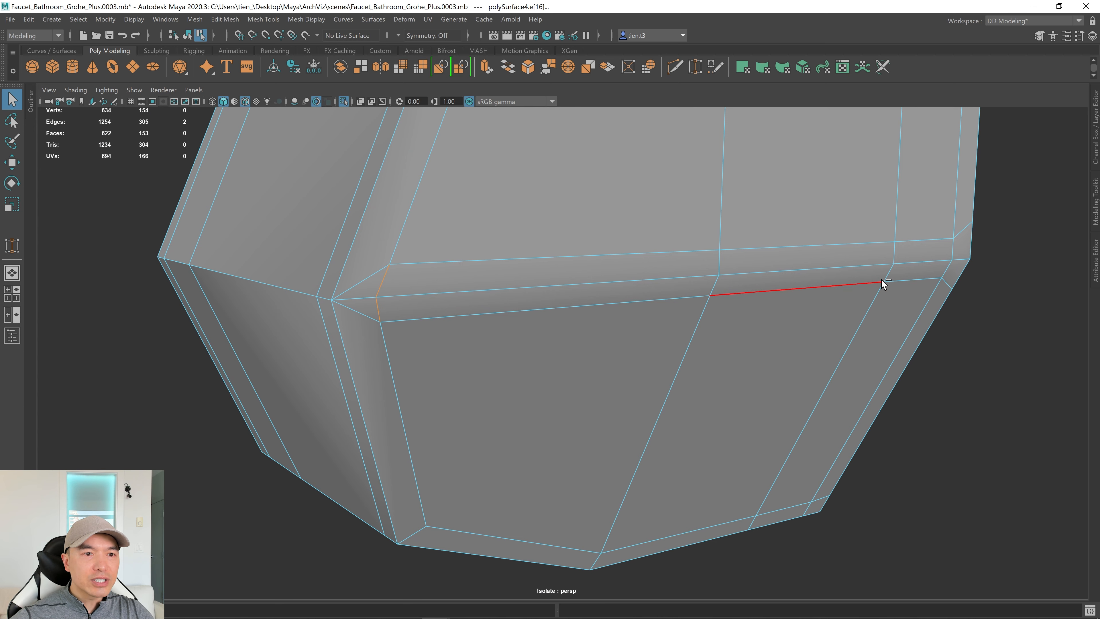
key(ctrl+BackSpace)
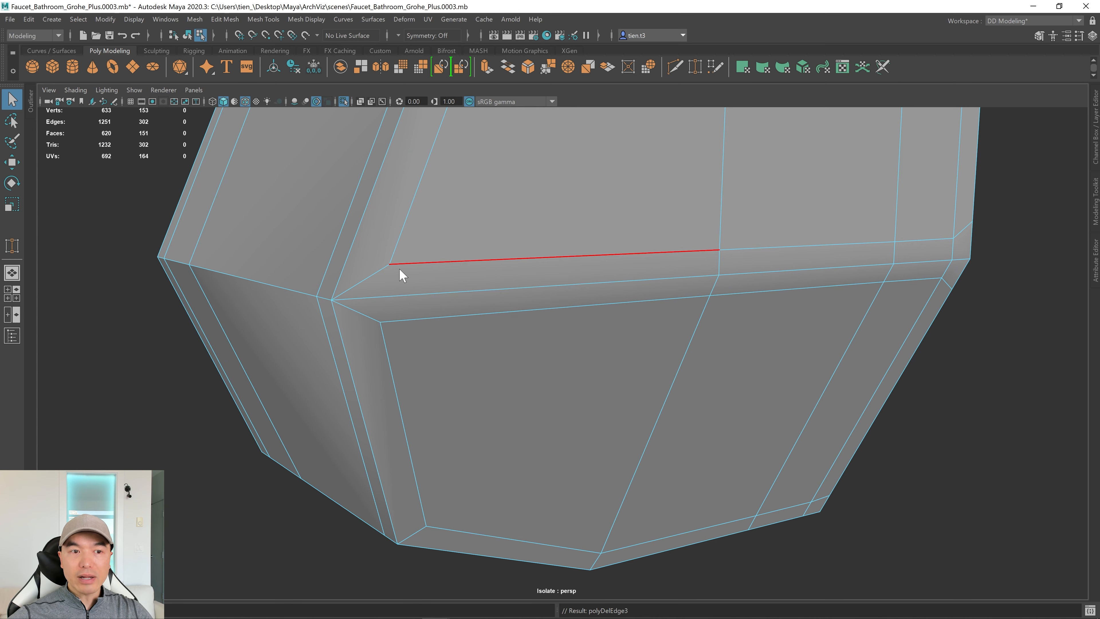
Inspect the block's strip and front faces with the handle previewed as a smoothed mesh.
right_drag(396, 292, 401, 229)
click(422, 244)
alt+drag(401, 230, 593, 248)
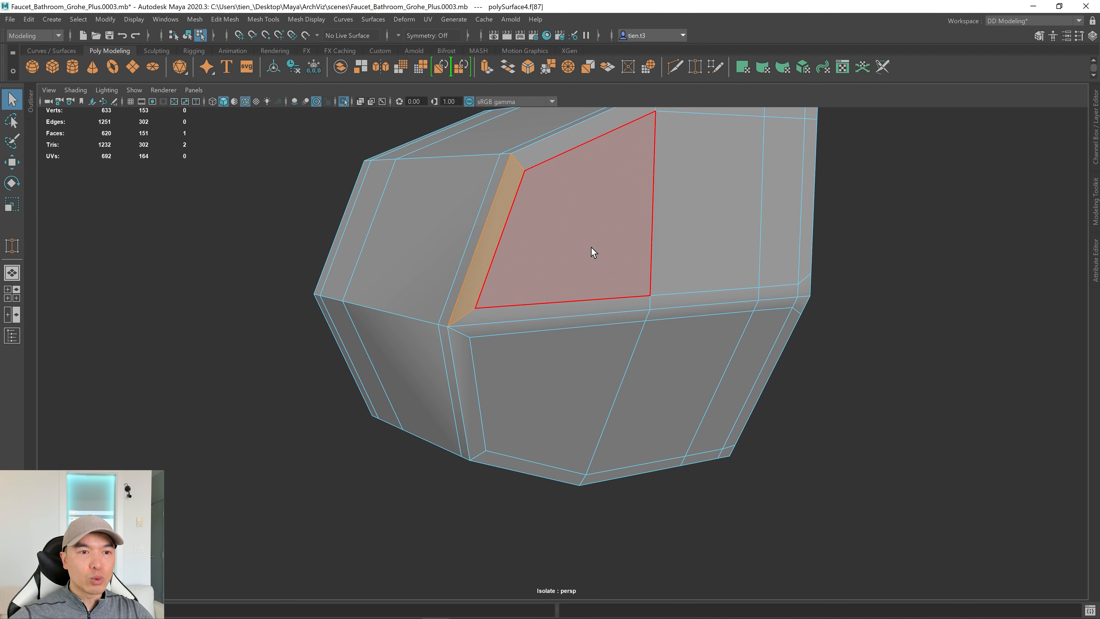
click(472, 369)
alt+drag(540, 349, 536, 299)
key(3)
click(558, 323)
right_drag(537, 300, 616, 240)
key(space)
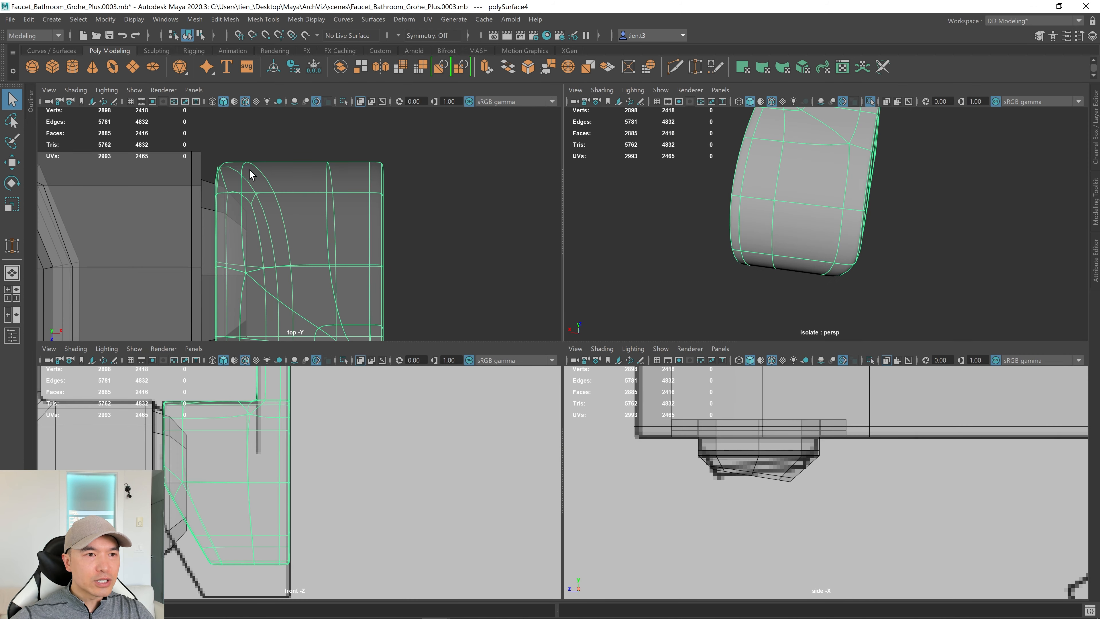
Tumble around the smoothed handle in a maximized perspective view, then turn smoothing off and select it.
key(space)
alt+drag(766, 197, 732, 192)
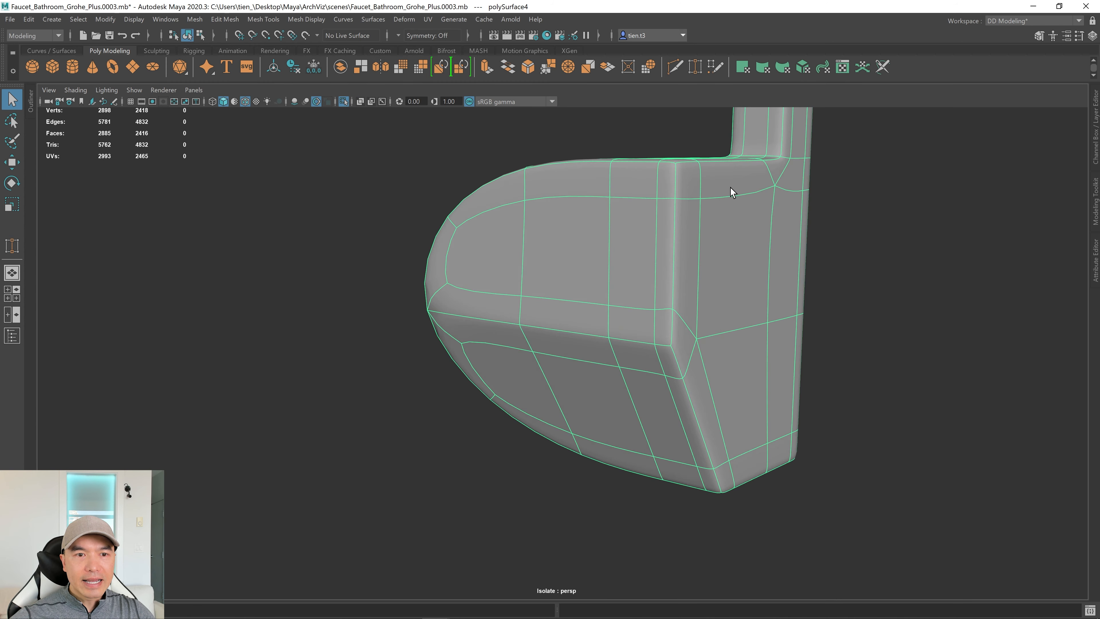
scroll(562, 343, down, 3)
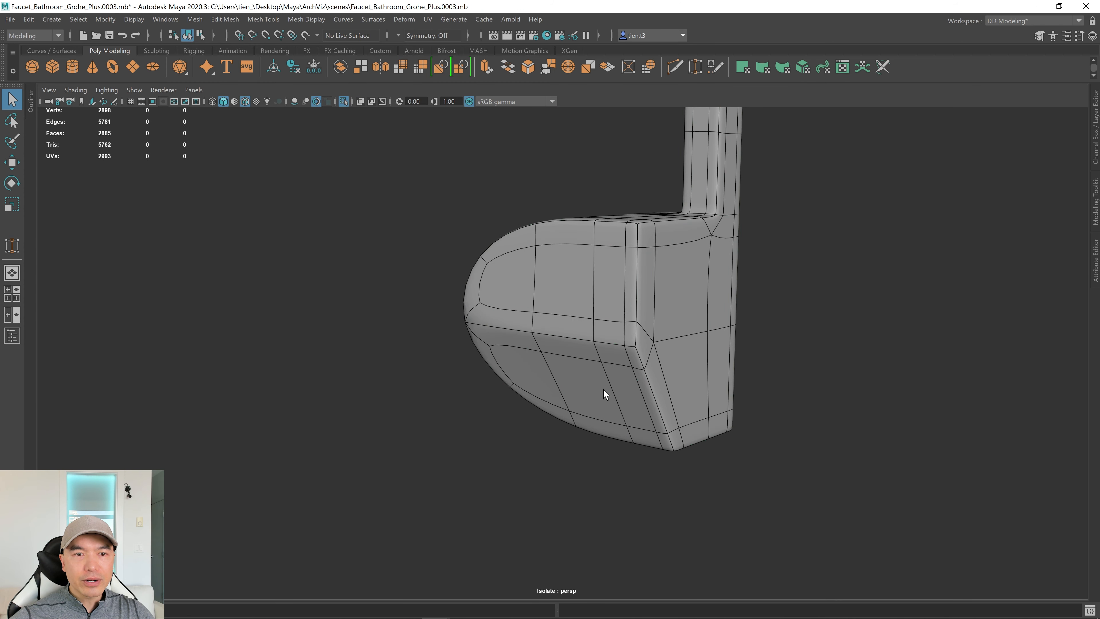
alt+drag(597, 367, 571, 391)
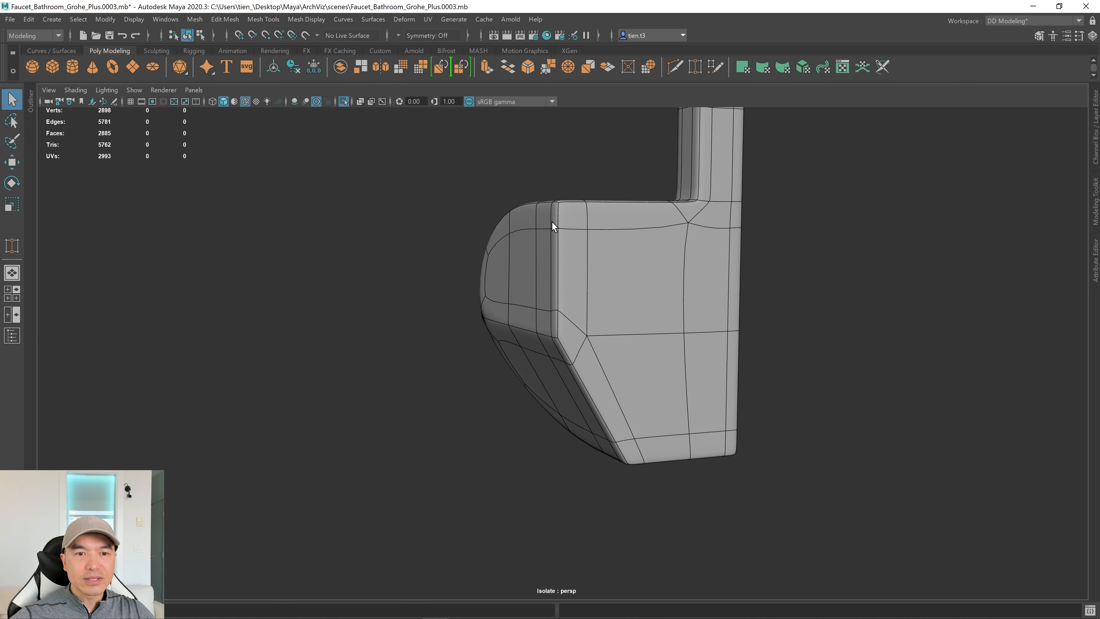
alt+drag(508, 287, 562, 385)
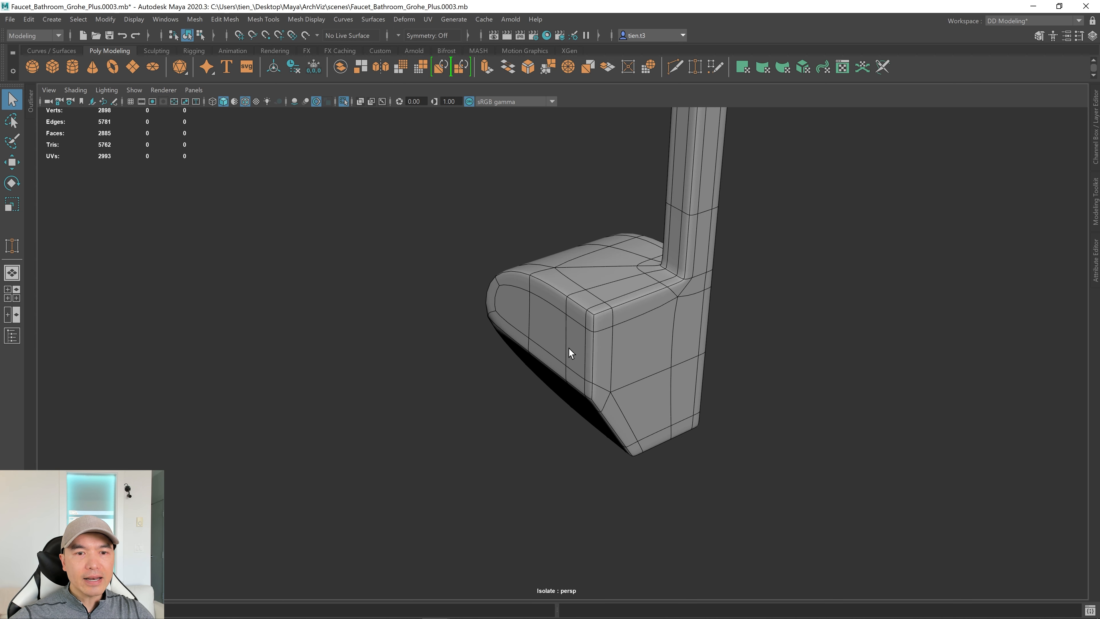
key(1)
scroll(588, 319, down, 3)
click(575, 339)
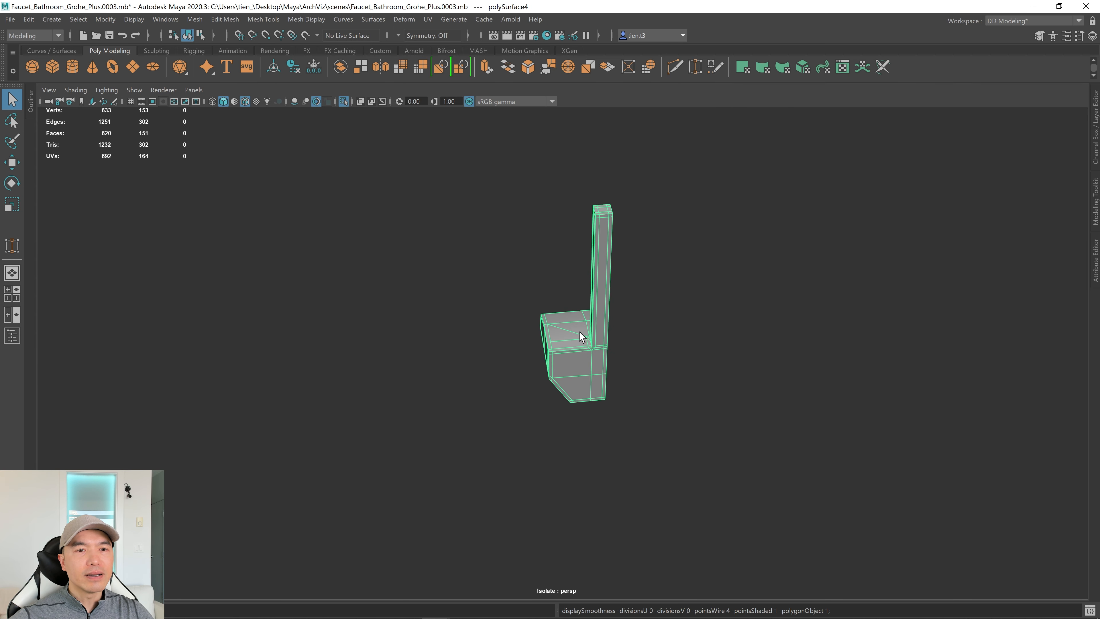
Exit isolate select to bring back the whole faucet and show the body unsmoothed.
alt+drag(580, 337, 592, 324)
right_drag(595, 260, 674, 202)
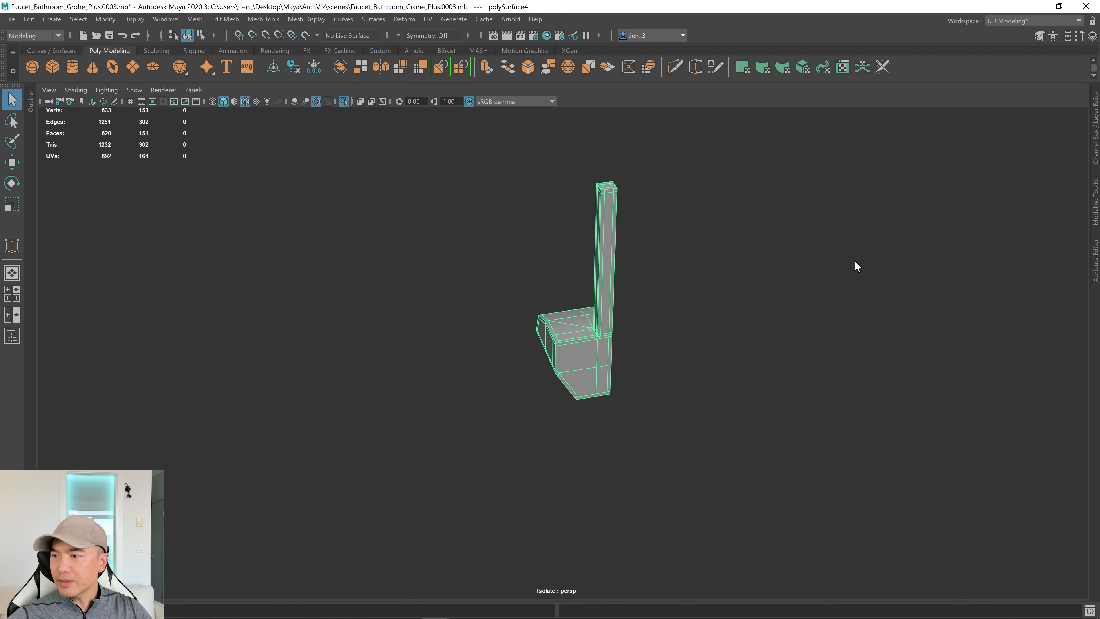
alt+drag(857, 266, 460, 274)
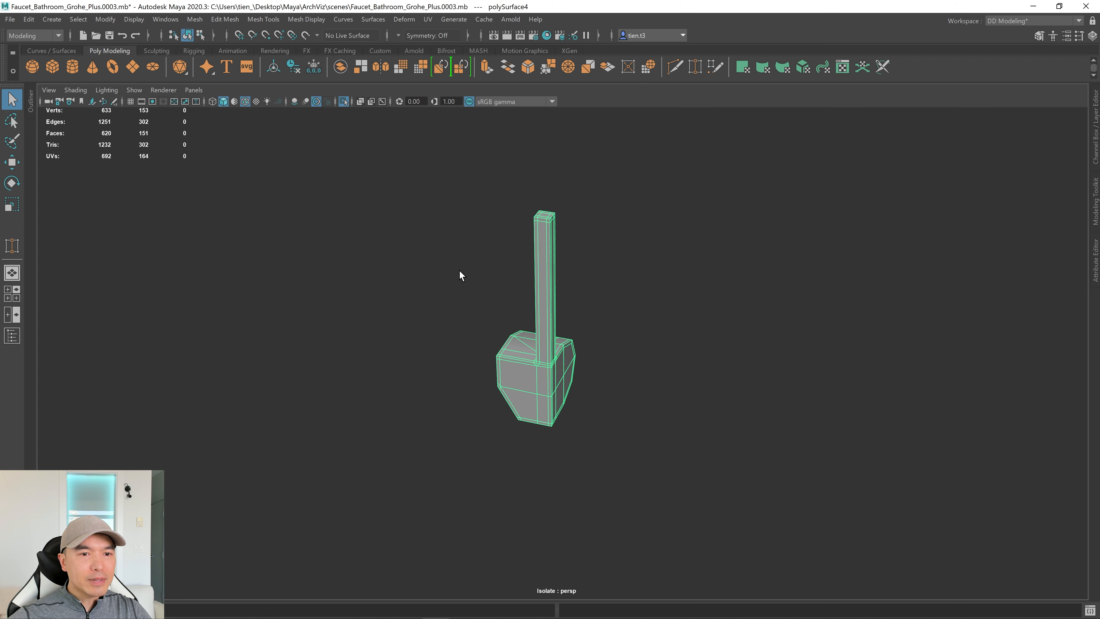
click(343, 100)
alt+drag(606, 299, 682, 340)
drag(289, 169, 480, 251)
alt+drag(735, 479, 669, 395)
key(1)
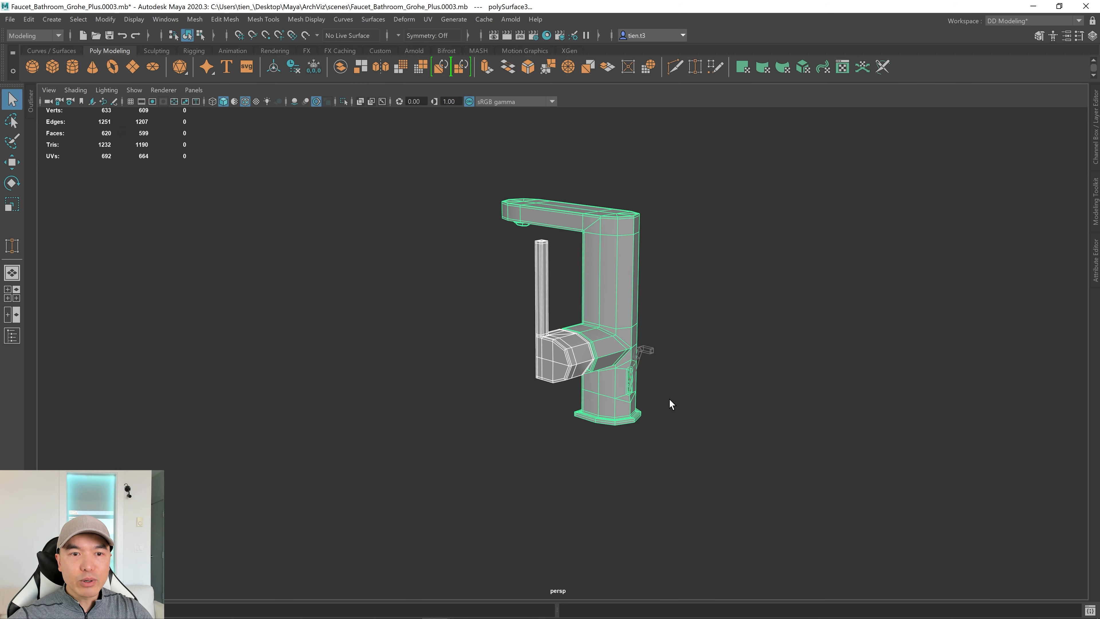
alt+drag(614, 314, 724, 301)
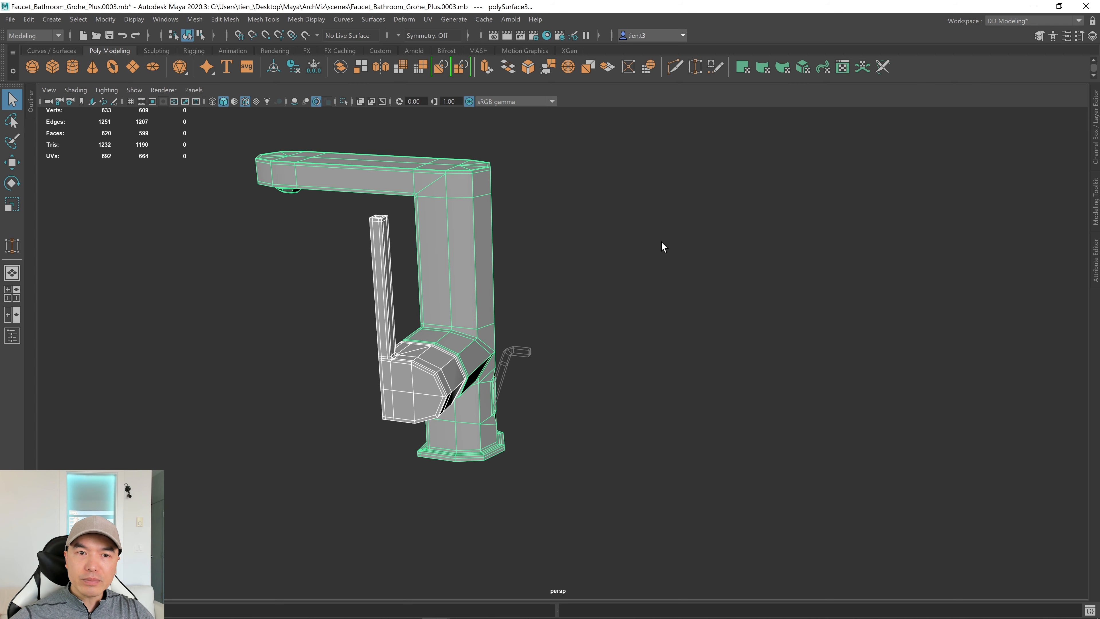
Untemplate SinkStopper_Layer in the Layer Editor and select the stopper lever.
click(1093, 116)
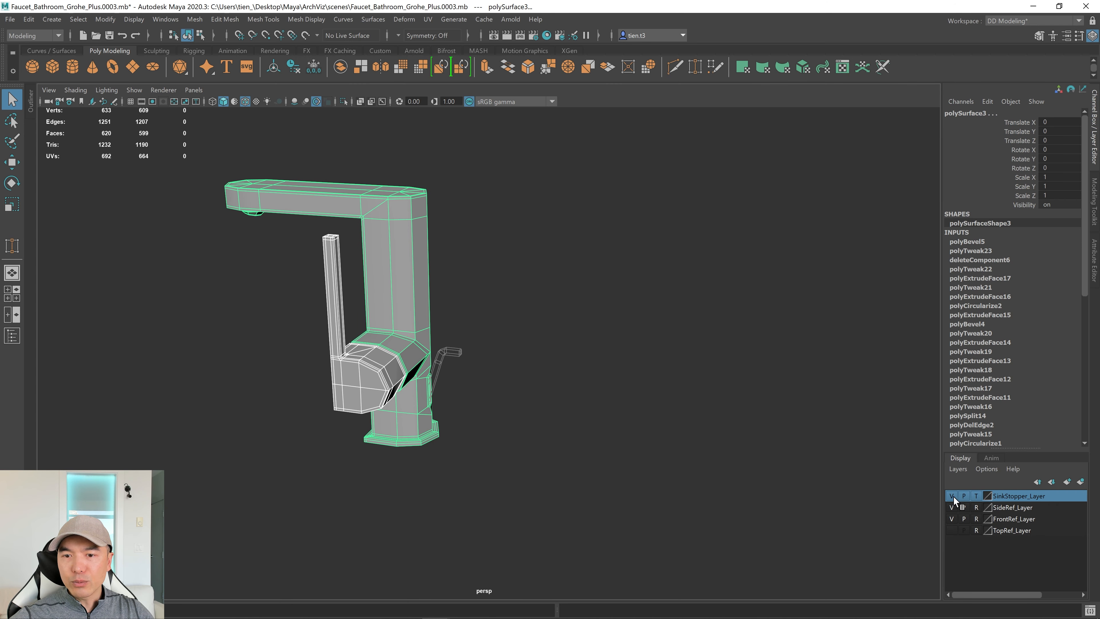
click(977, 495)
scroll(666, 384, down, 2)
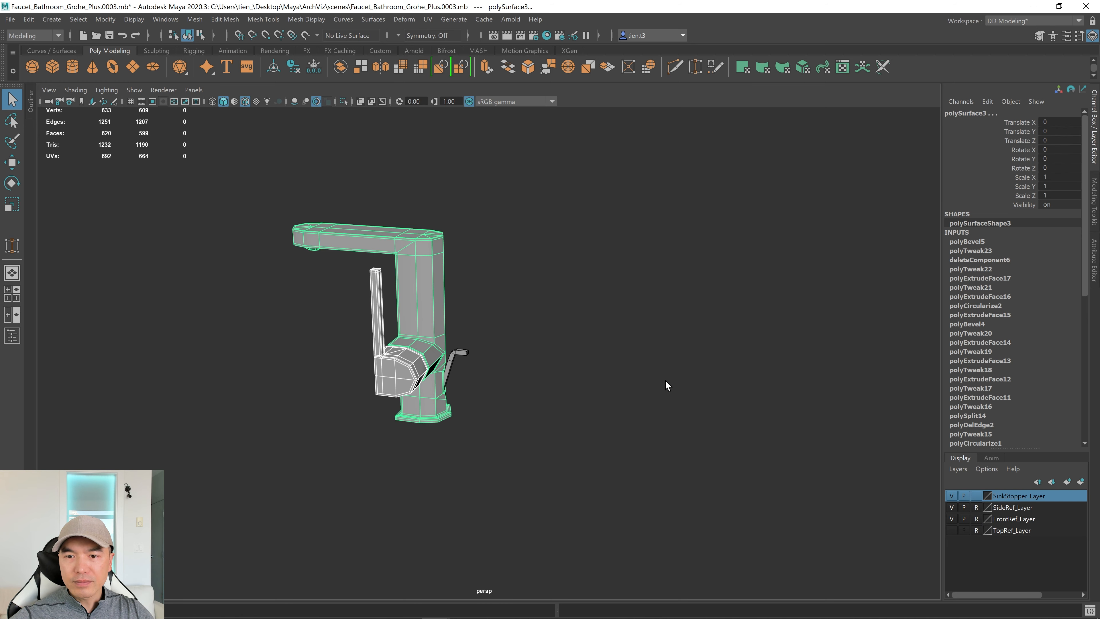
click(458, 356)
alt+drag(600, 459, 659, 458)
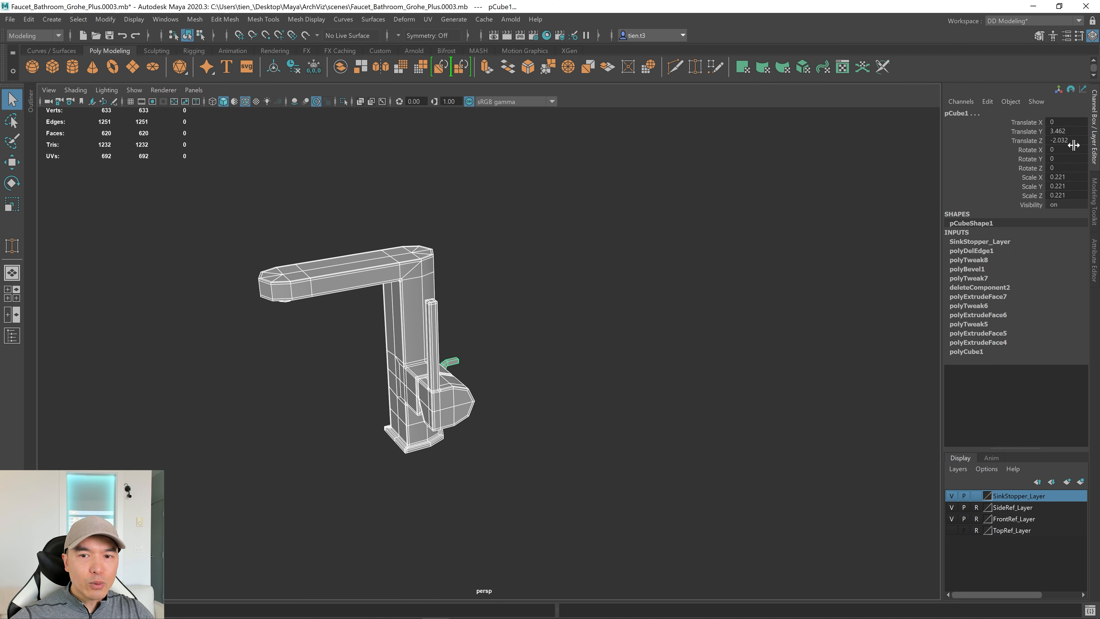
Select every faucet piece and apply Smooth to the whole mesh.
click(1096, 137)
alt+drag(842, 306, 674, 338)
alt+right_drag(674, 337, 653, 338)
drag(282, 156, 684, 451)
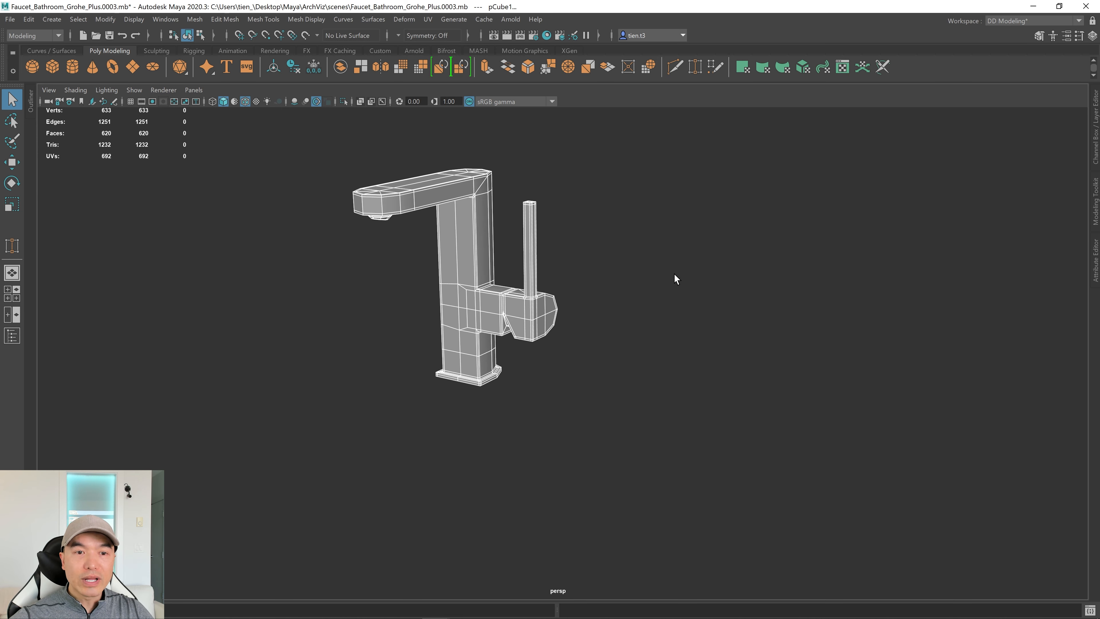
shift+right_click(653, 246)
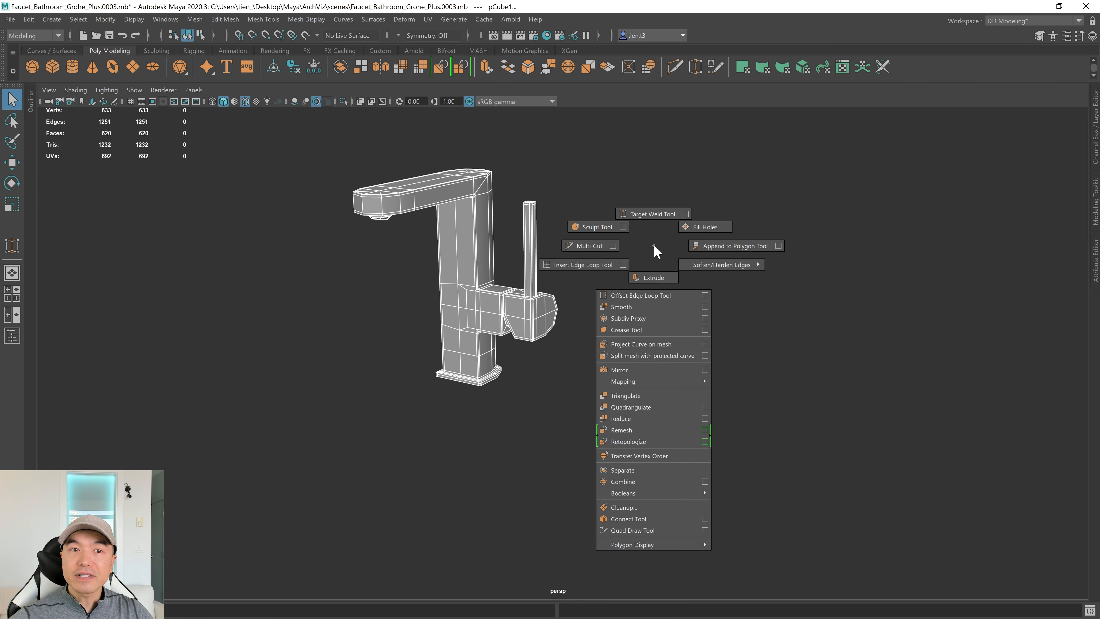
click(633, 308)
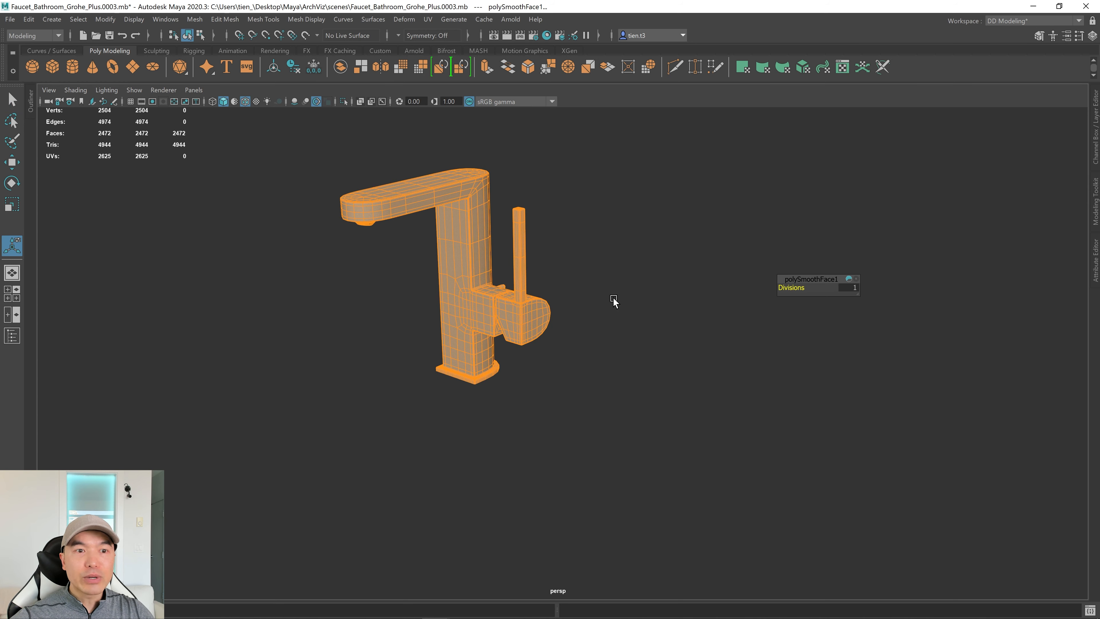
key(q)
right_drag(574, 236, 642, 196)
Deselect the faucet, turn off wireframe on shaded, and view it from the side.
click(617, 219)
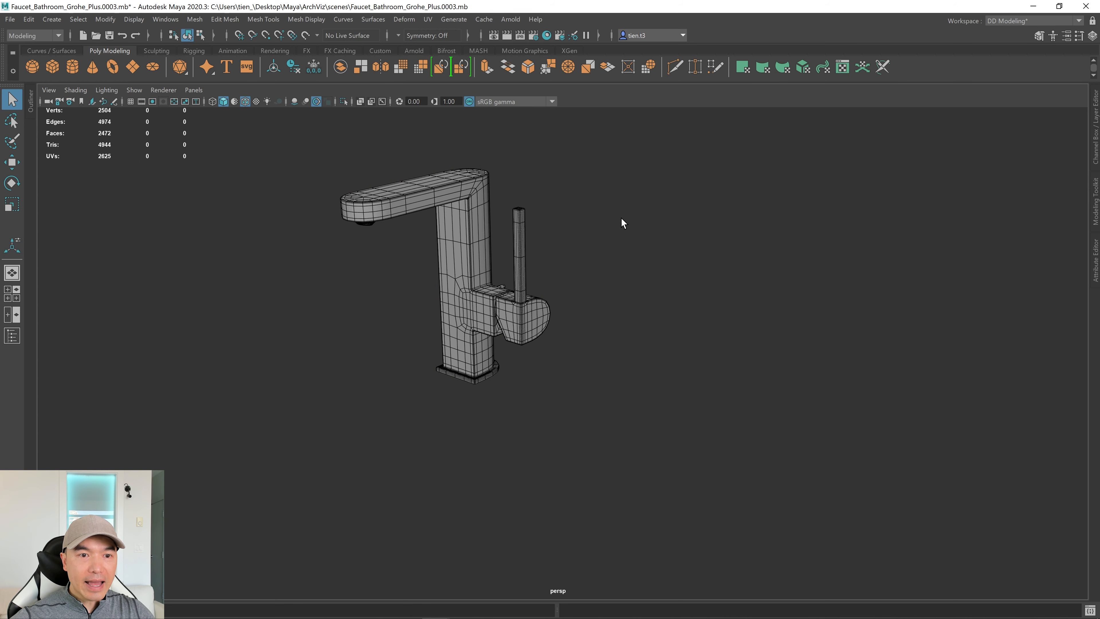
scroll(615, 223, up, 3)
click(245, 102)
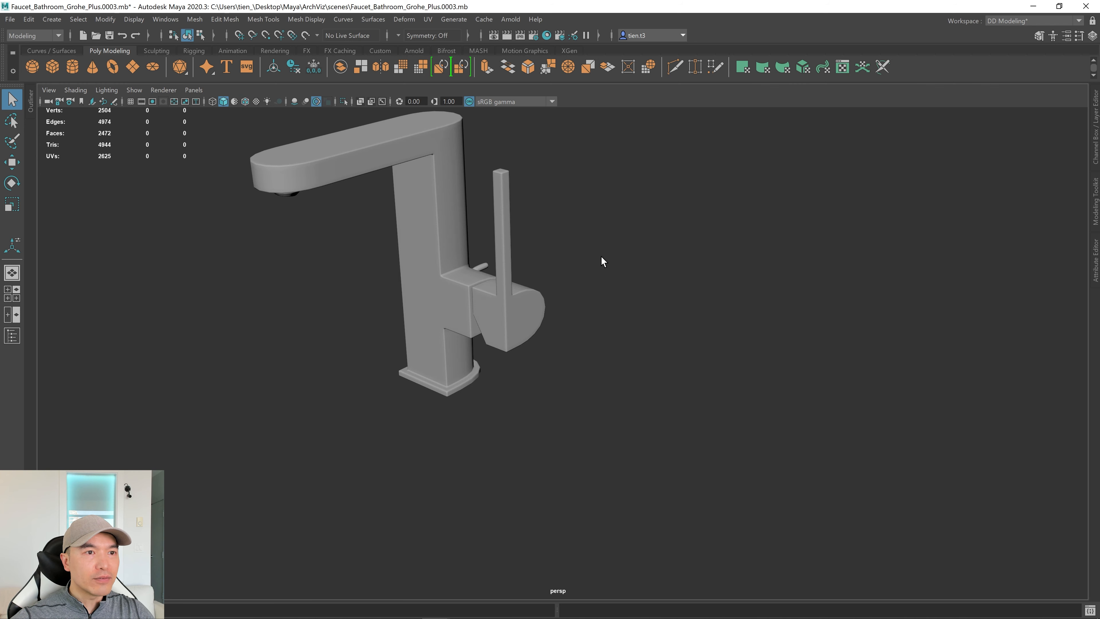
mouse_move(601, 258)
alt+mouse_down()
mouse_move(692, 341)
mouse_move(487, 329)
mouse_move(509, 320)
mouse_move(717, 326)
mouse_move(635, 340)
mouse_move(595, 317)
mouse_move(512, 351)
alt+mouse_up()
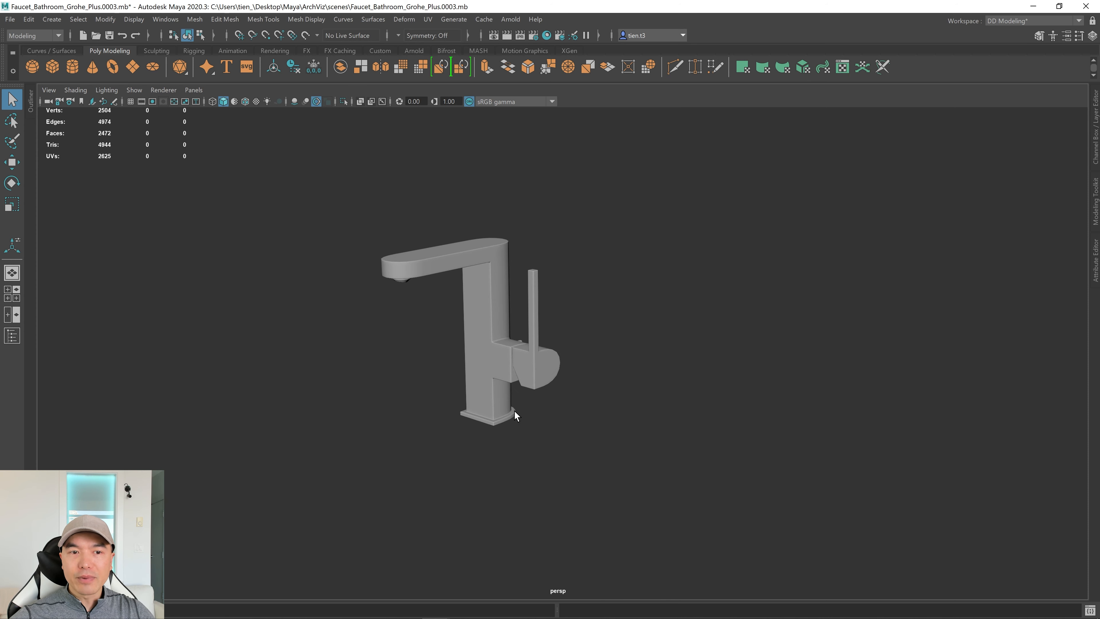
Orbit and zoom in closely on the smoothed faucet body and handle.
alt+drag(478, 398, 507, 386)
alt+right_drag(507, 386, 290, 382)
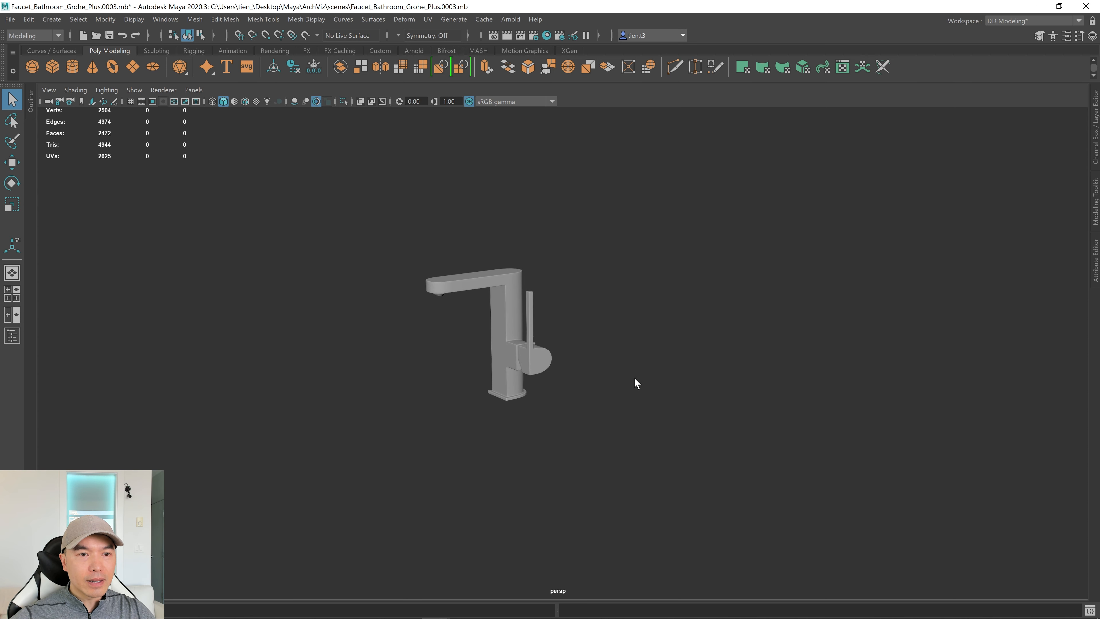
alt+drag(513, 396, 514, 401)
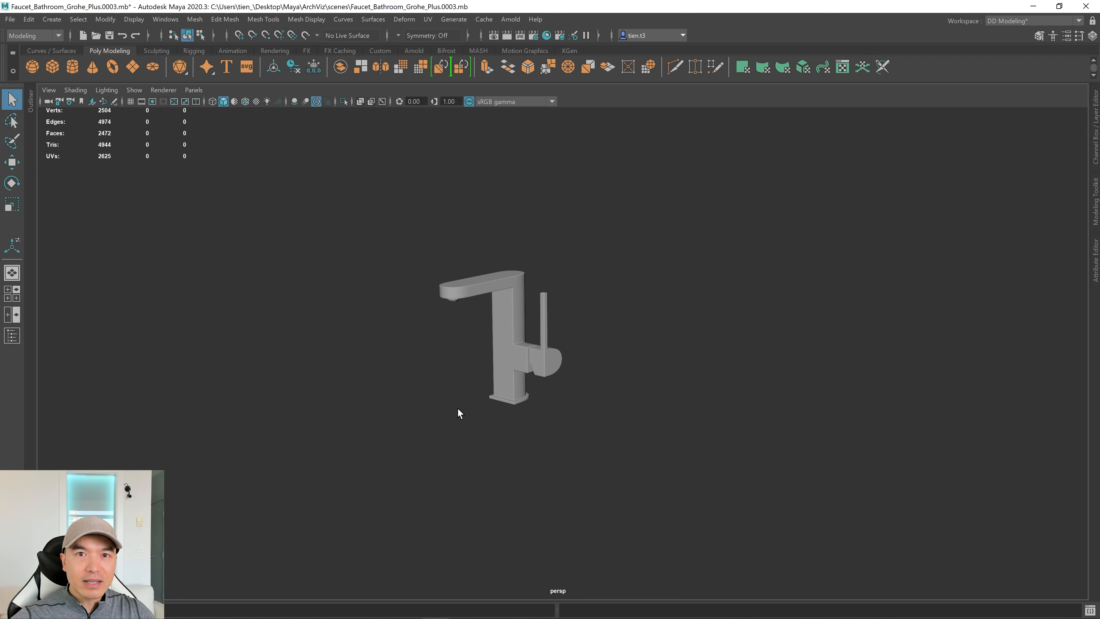
alt+right_drag(373, 400, 915, 387)
scroll(563, 390, up, 3)
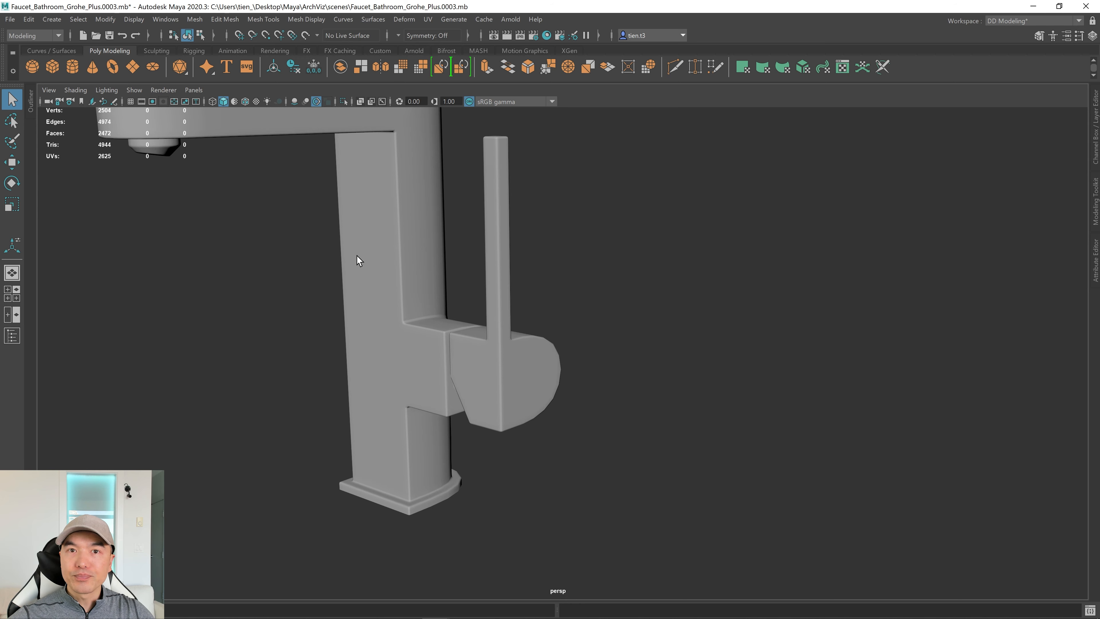
alt+right_drag(464, 332, 727, 332)
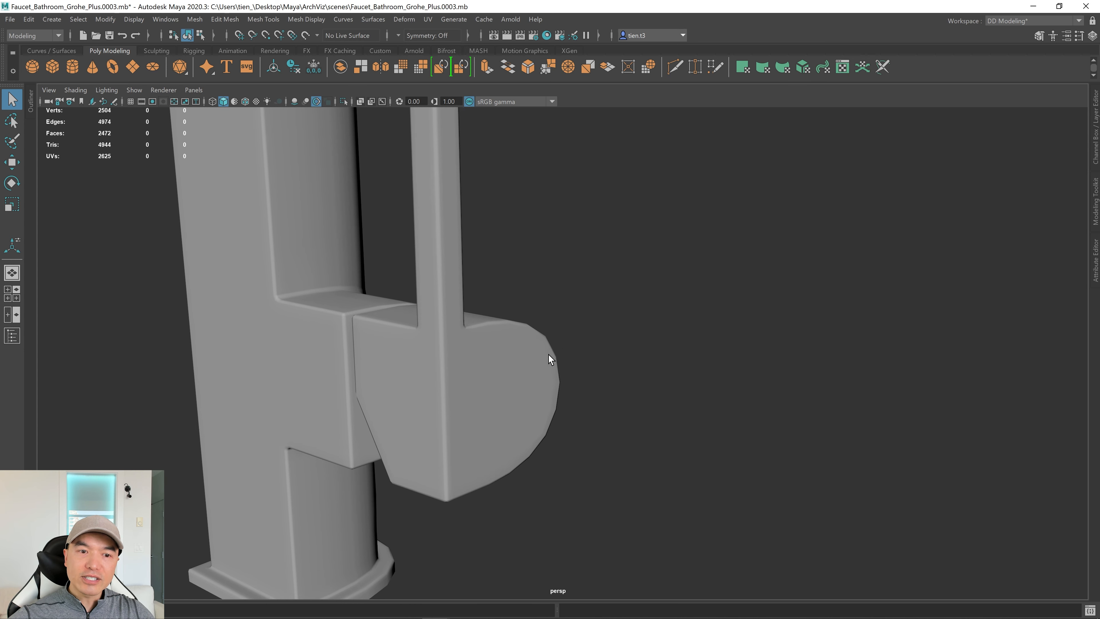
alt+drag(549, 354, 578, 371)
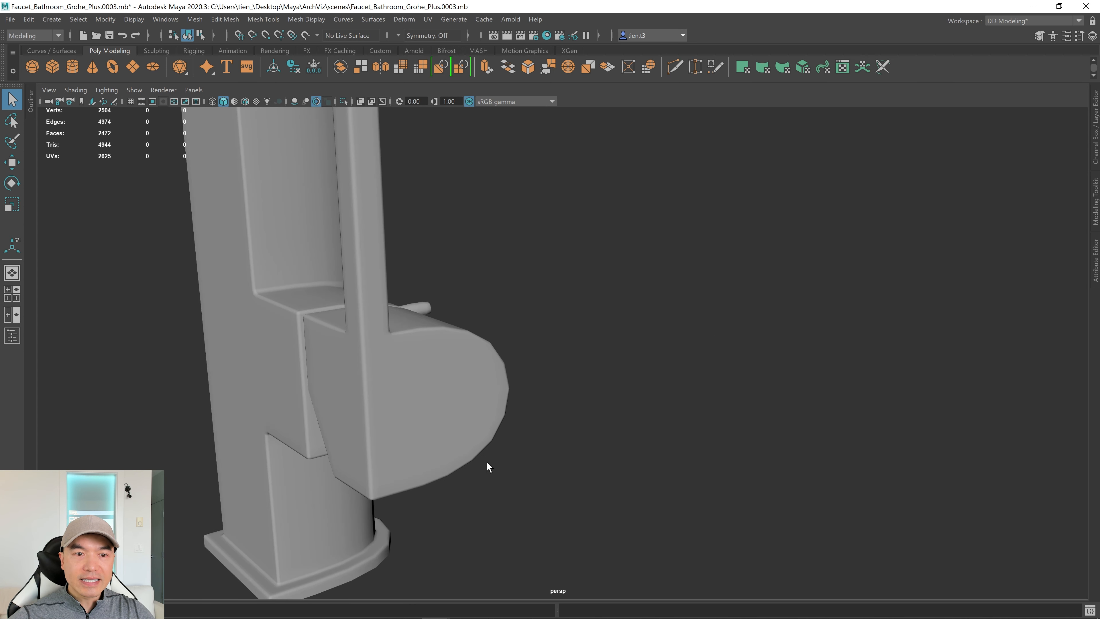
Select all faucet parts and duplicate them with Ctrl+D.
alt+right_drag(642, 380, 503, 361)
alt+drag(502, 360, 557, 366)
drag(435, 326, 702, 473)
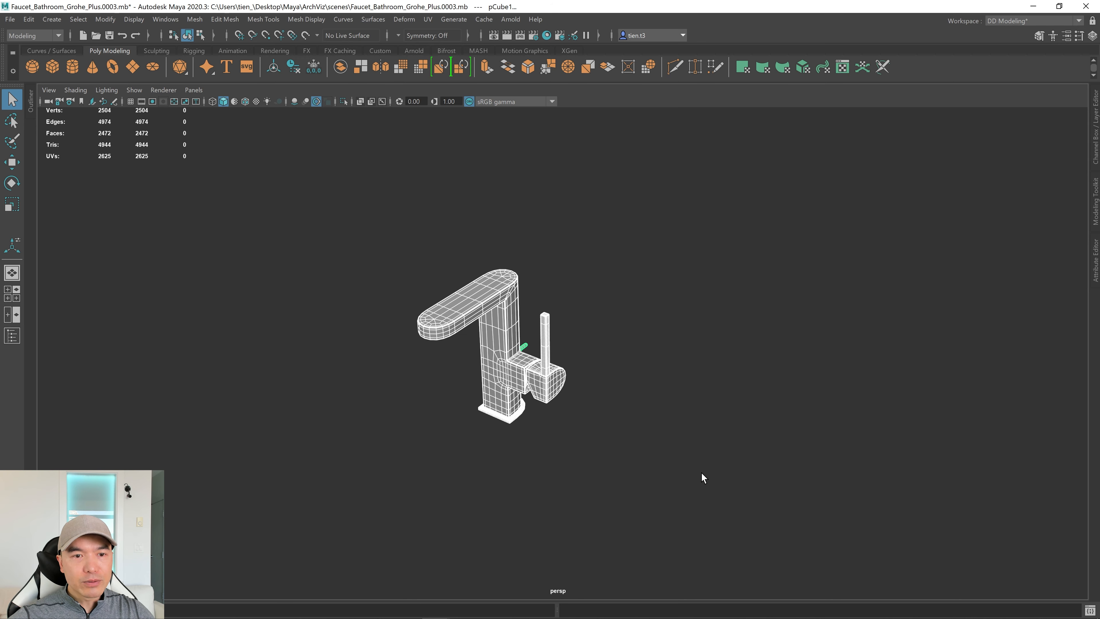
key(ctrl+d)
Move the duplicate faucet along X to the right of the original.
key(w)
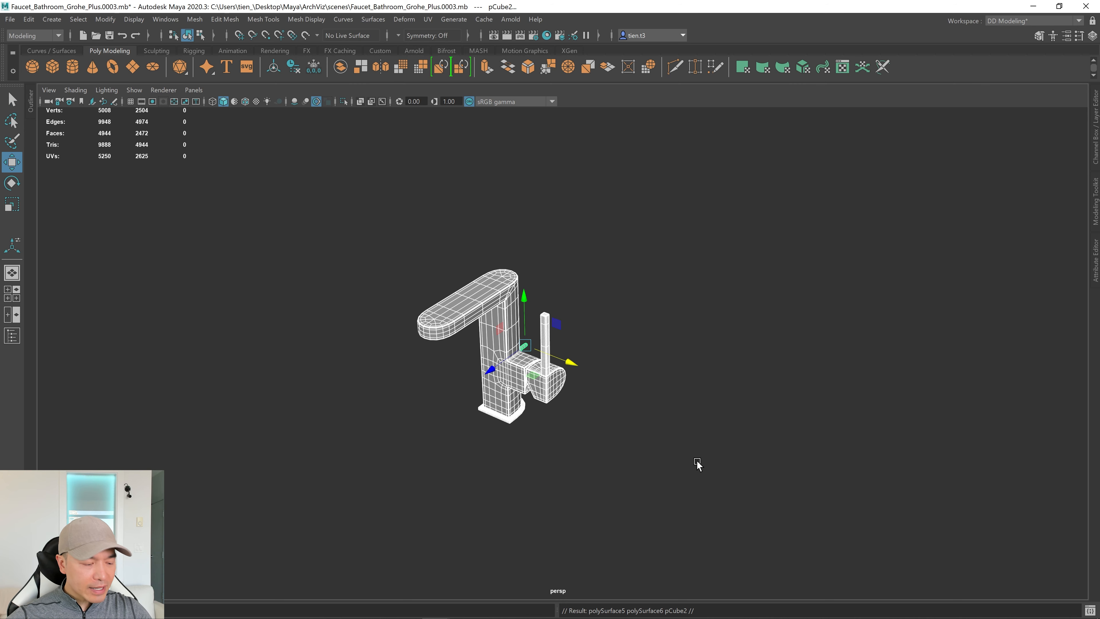
drag(568, 364, 776, 441)
alt+drag(899, 440, 783, 415)
click(822, 410)
alt+drag(713, 375, 737, 387)
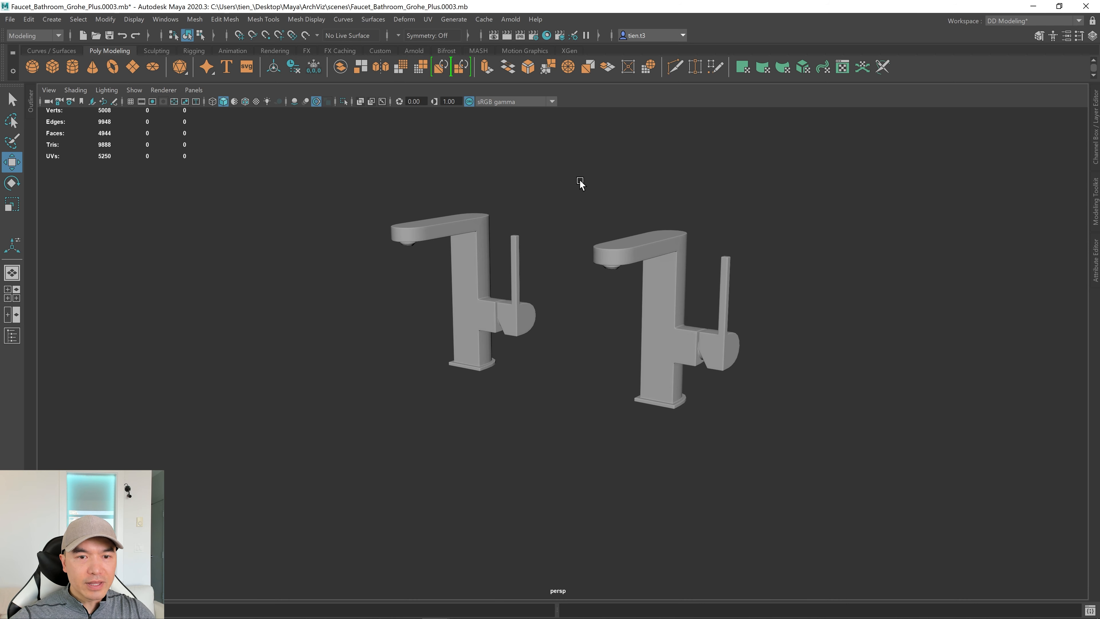
Select the right-hand copy and apply Smooth to its mesh.
drag(580, 169, 823, 429)
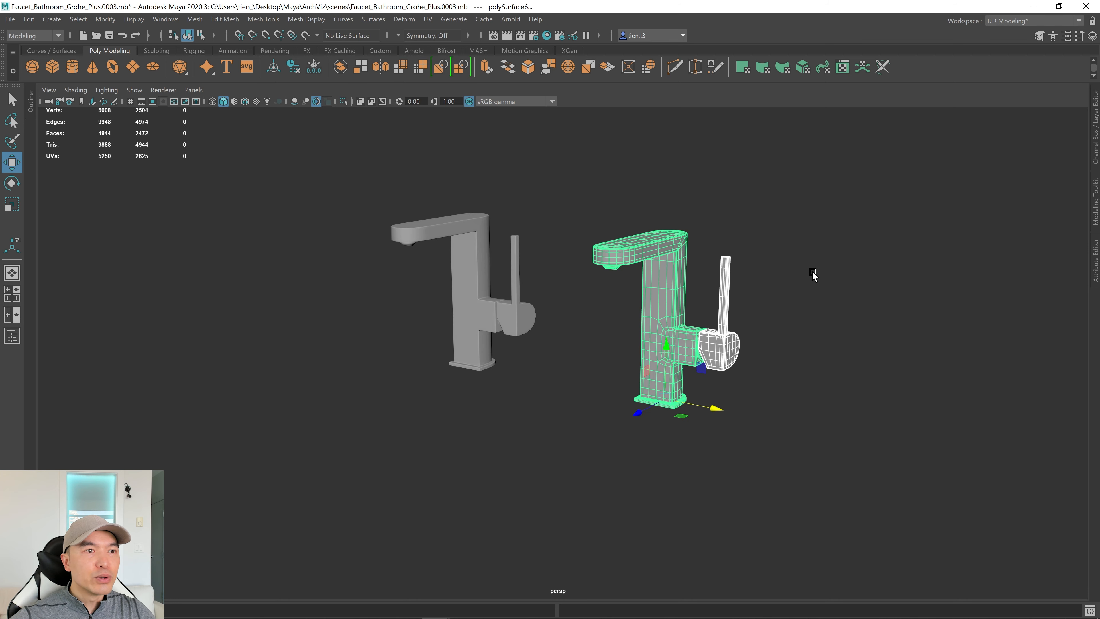
shift+right_drag(813, 275, 775, 331)
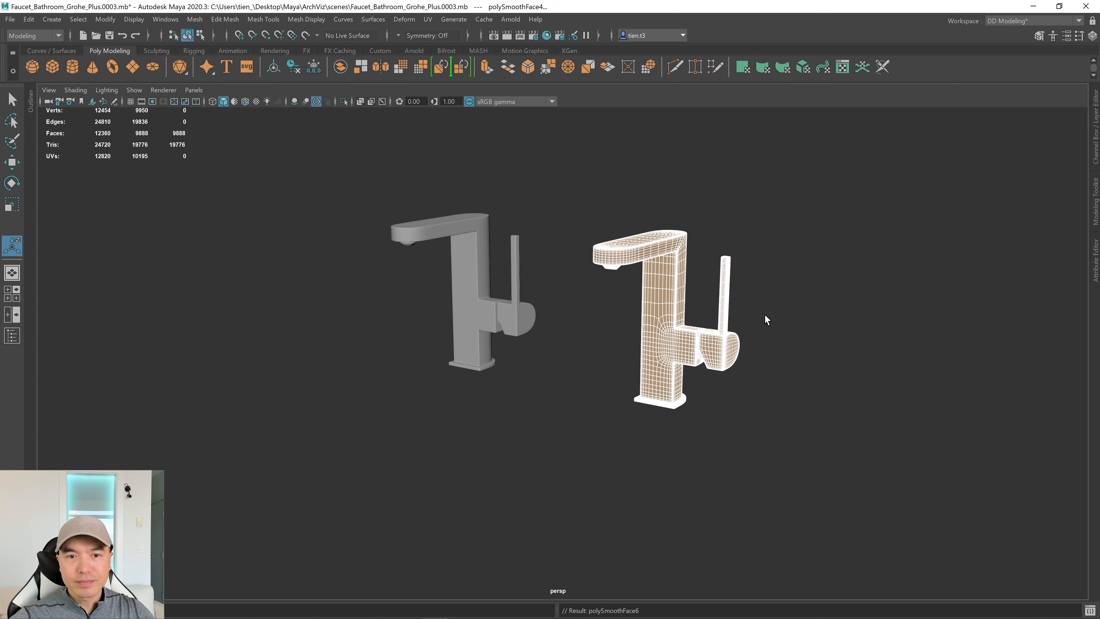
right_drag(689, 303, 722, 322)
click(796, 271)
Orbit around both faucets to compare them side by side.
alt+drag(722, 322, 579, 290)
alt+right_drag(580, 290, 600, 307)
alt+drag(599, 307, 547, 303)
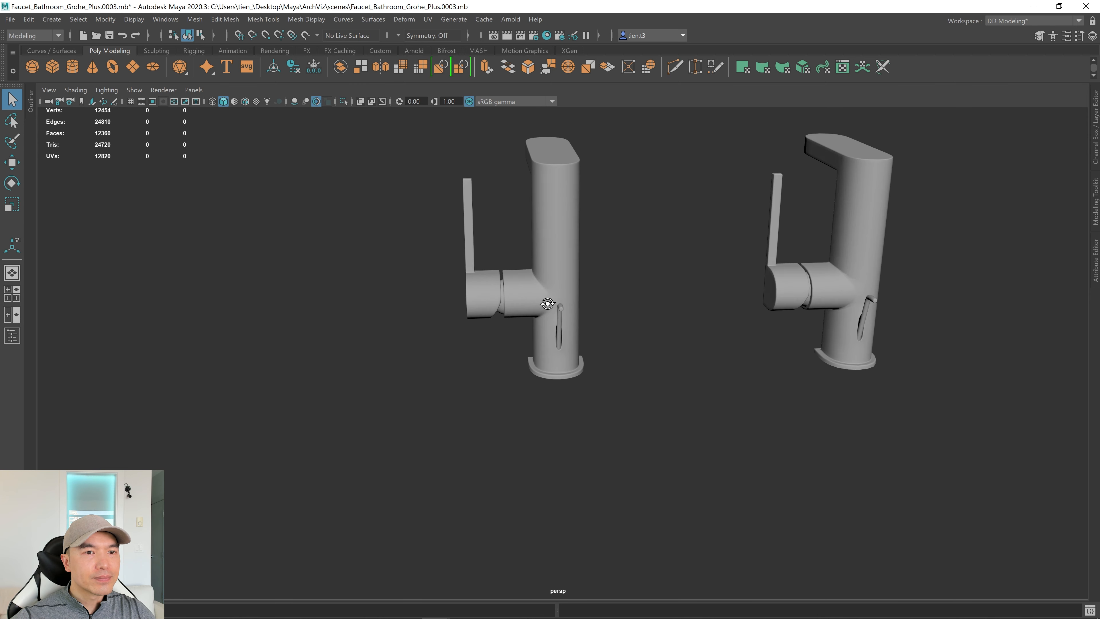
alt+right_drag(548, 304, 592, 298)
alt+drag(592, 298, 633, 306)
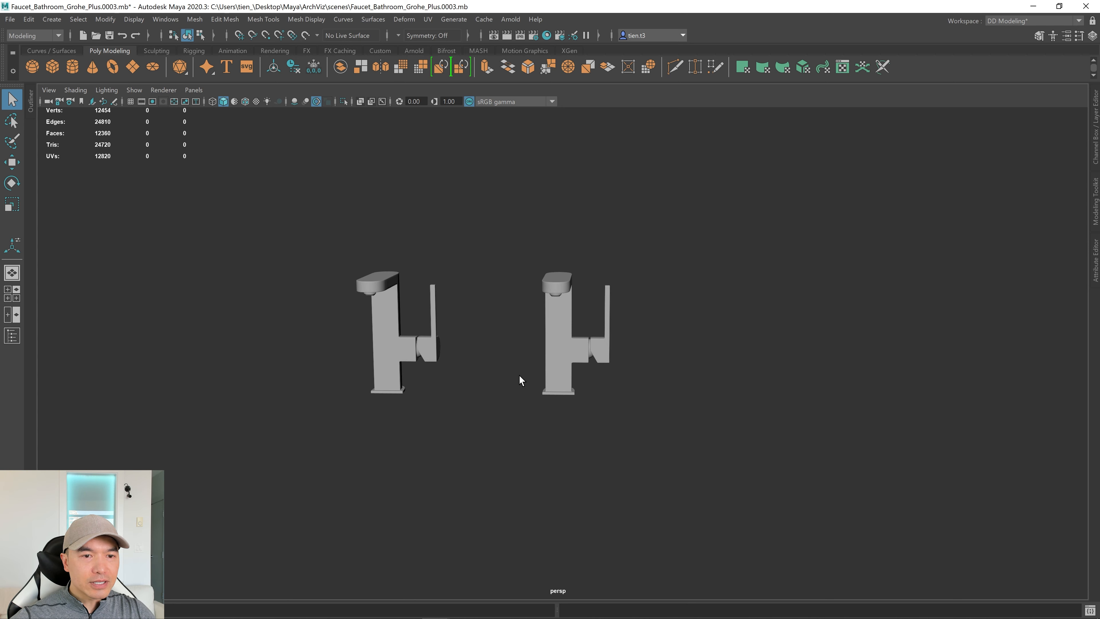
scroll(497, 332, up, 3)
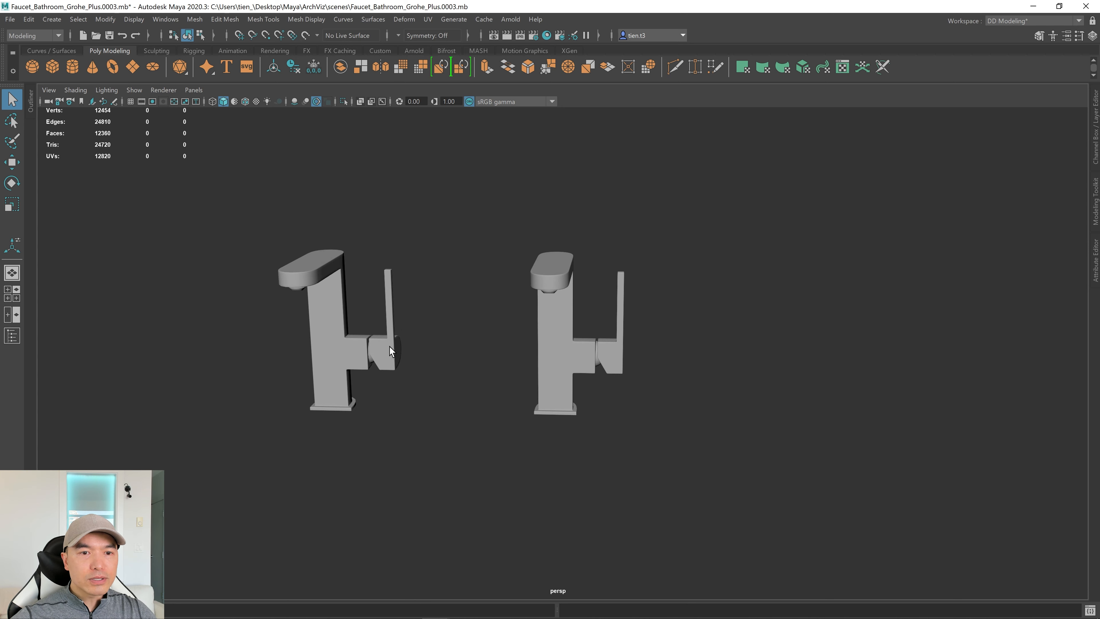
alt+drag(418, 356, 410, 353)
right_drag(406, 283, 513, 212)
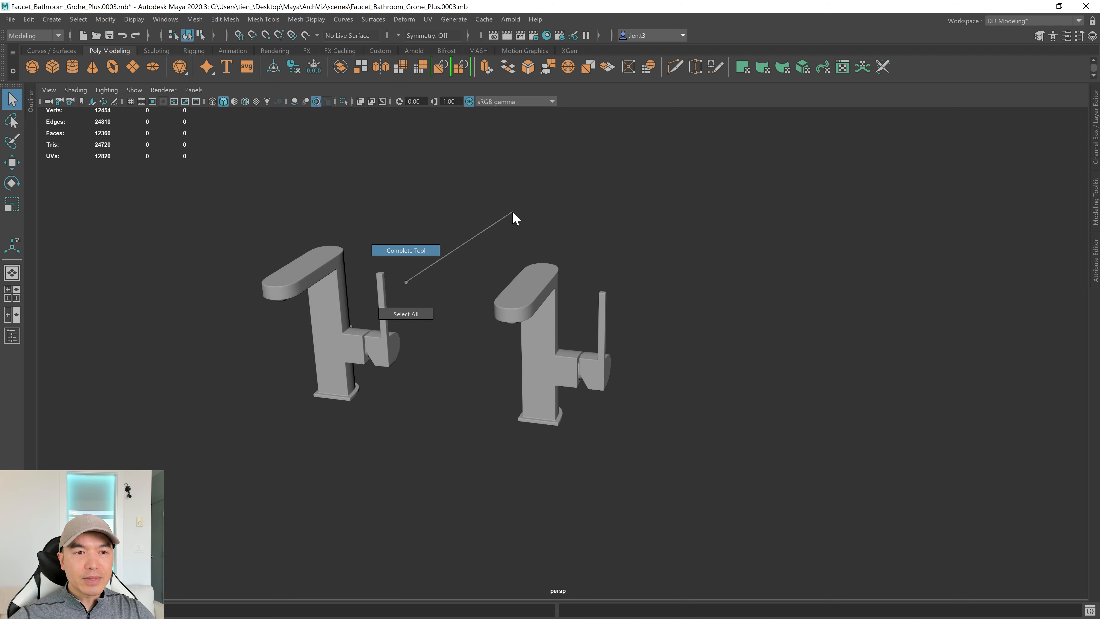
right_drag(490, 256, 490, 255)
click(328, 309)
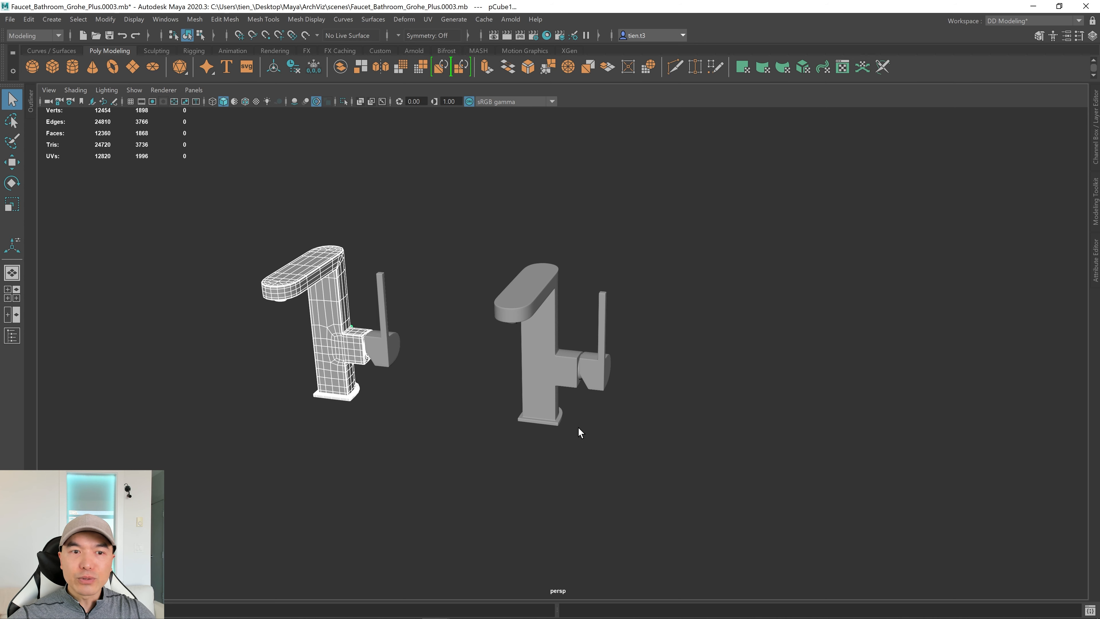
alt+drag(559, 371, 505, 375)
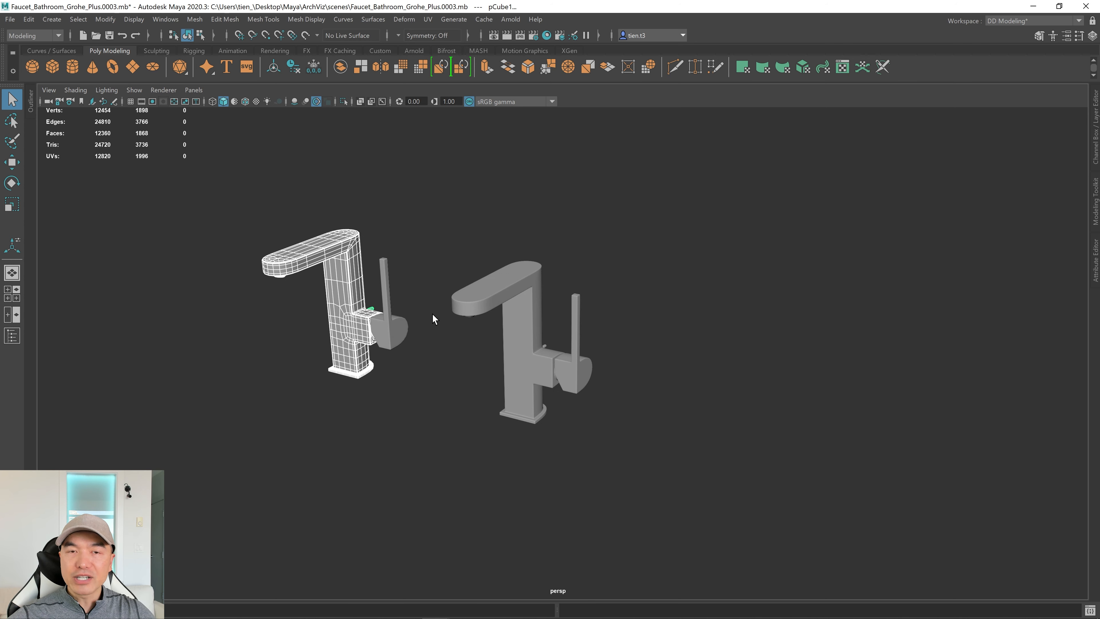
click(451, 321)
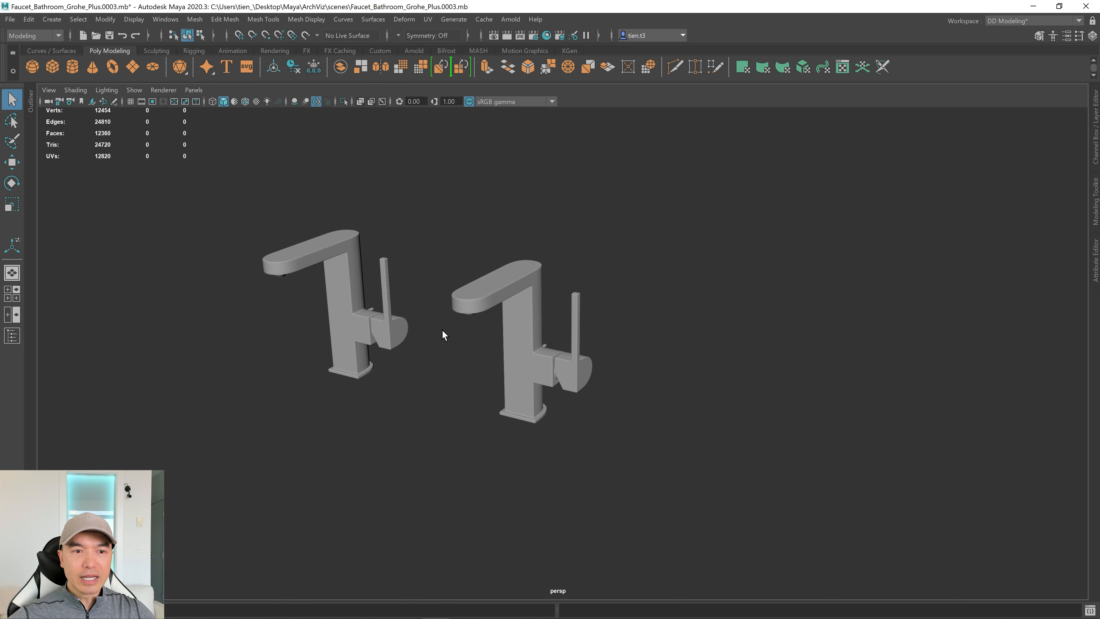
alt+right_drag(442, 332, 486, 328)
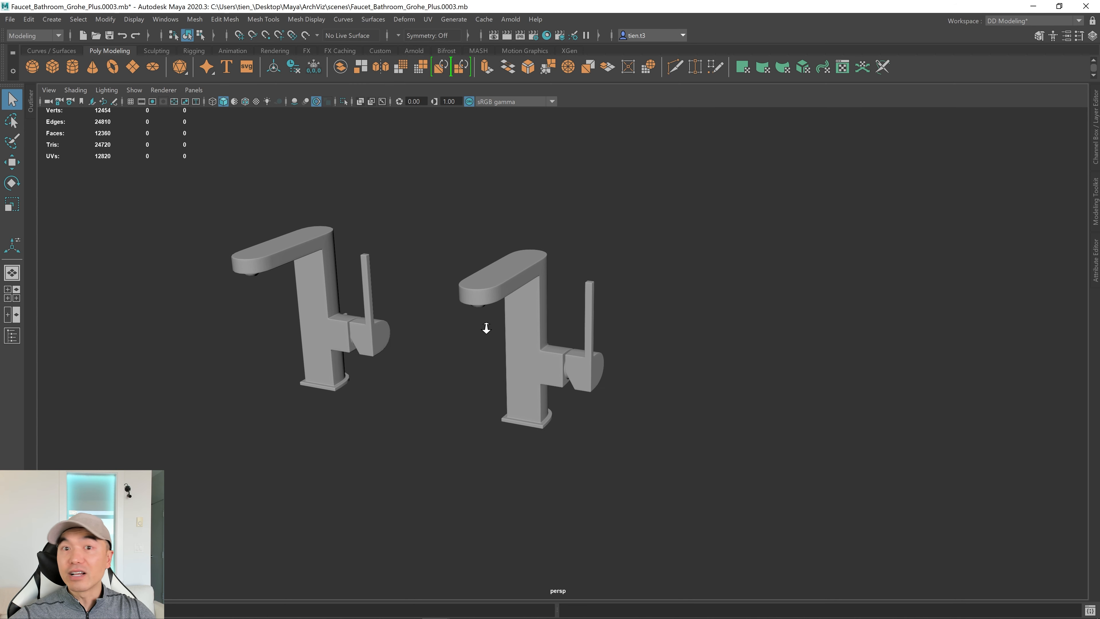
drag(449, 215, 719, 482)
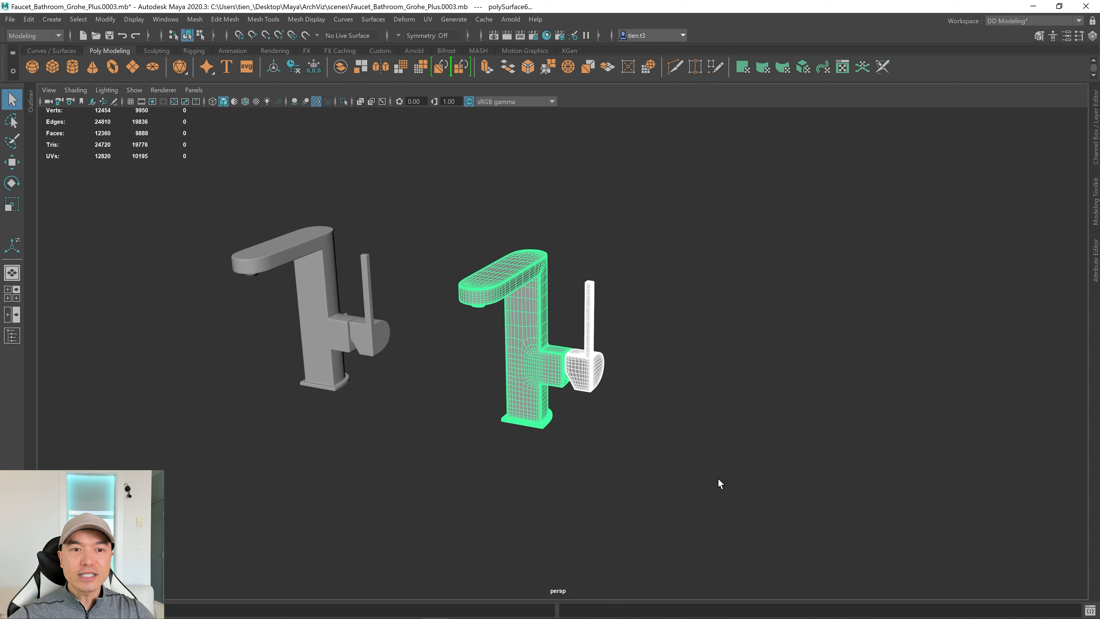
drag(207, 177, 414, 404)
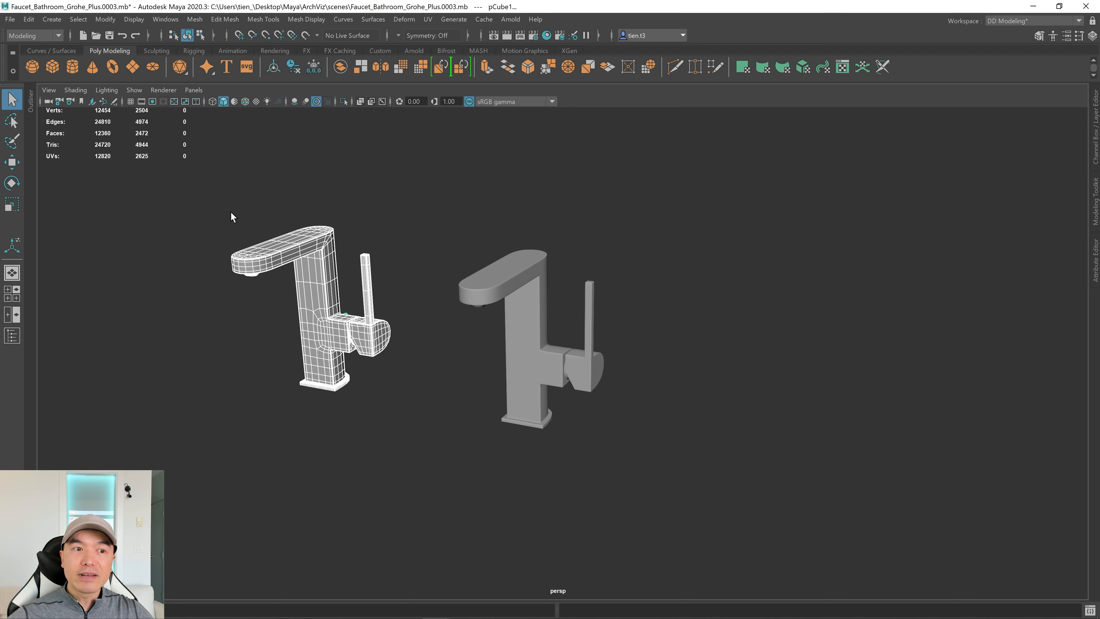
scroll(452, 456, down, 5)
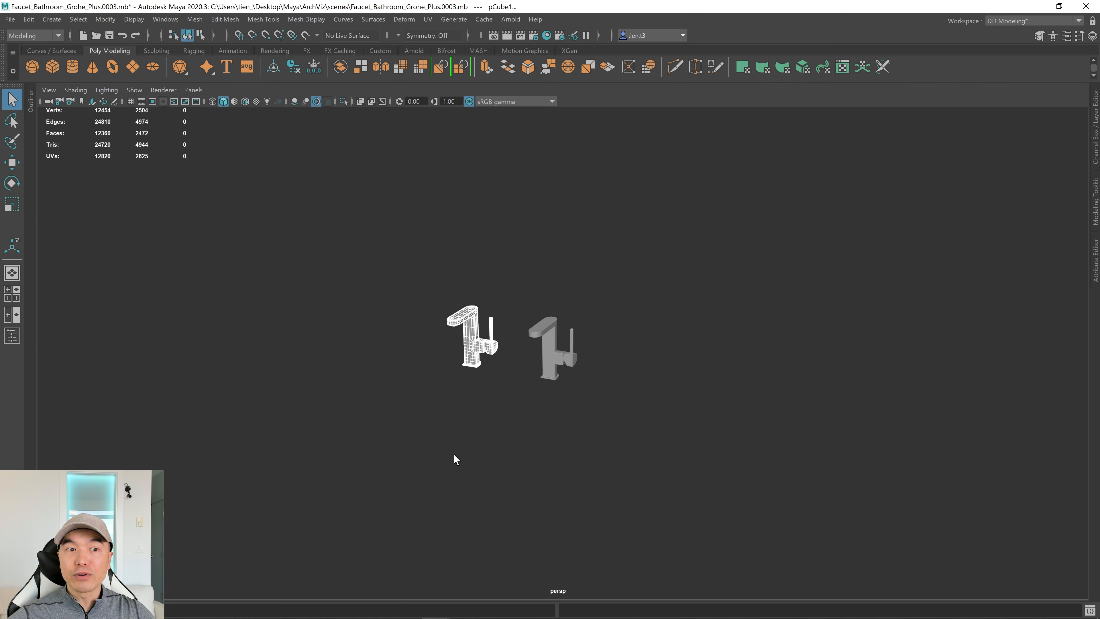
scroll(454, 455, up, 5)
click(411, 484)
alt+drag(400, 468, 522, 442)
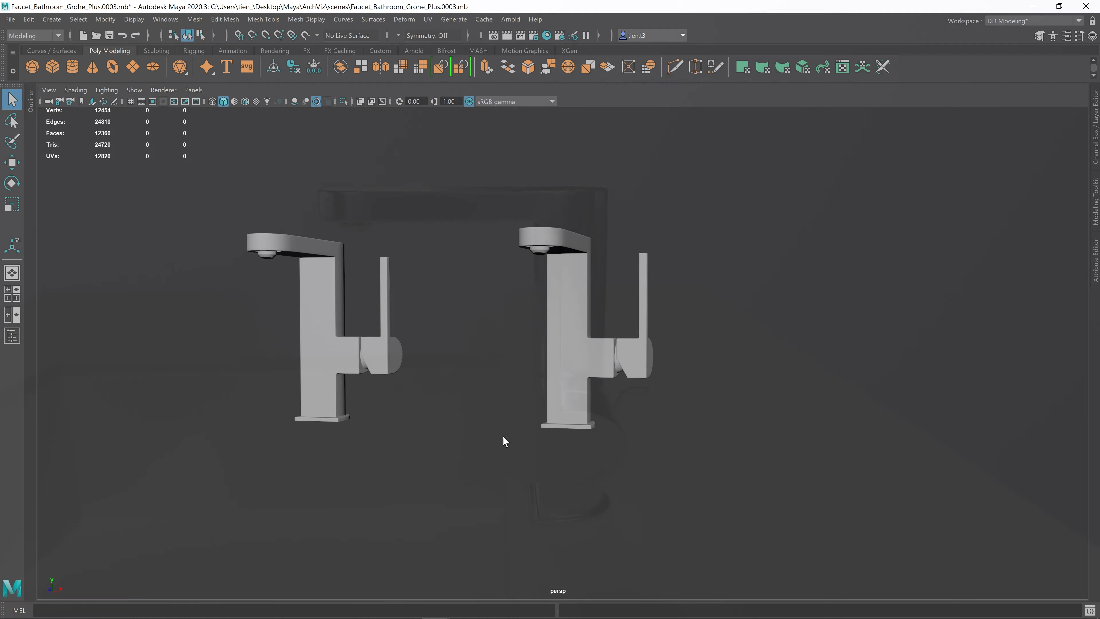